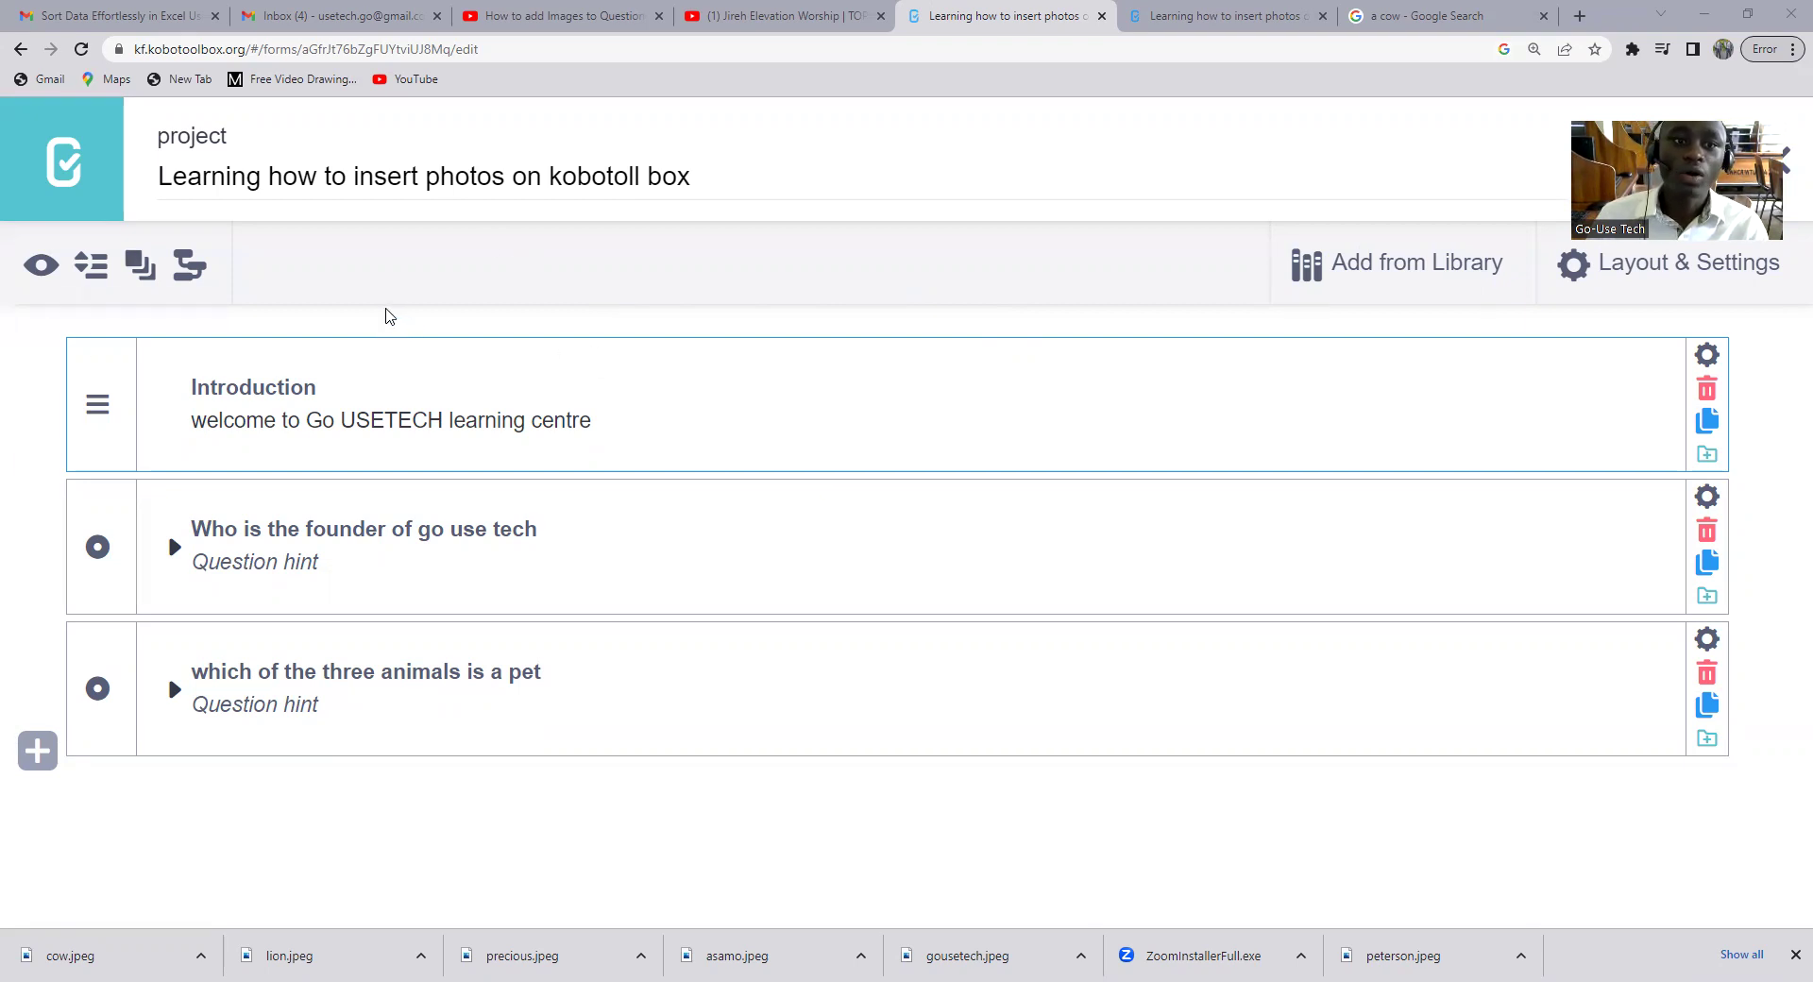
# Examine the form's title and the welcome text of the Introduction note.
pyautogui.moveTo(717, 172); pyautogui.dragTo(186, 222)
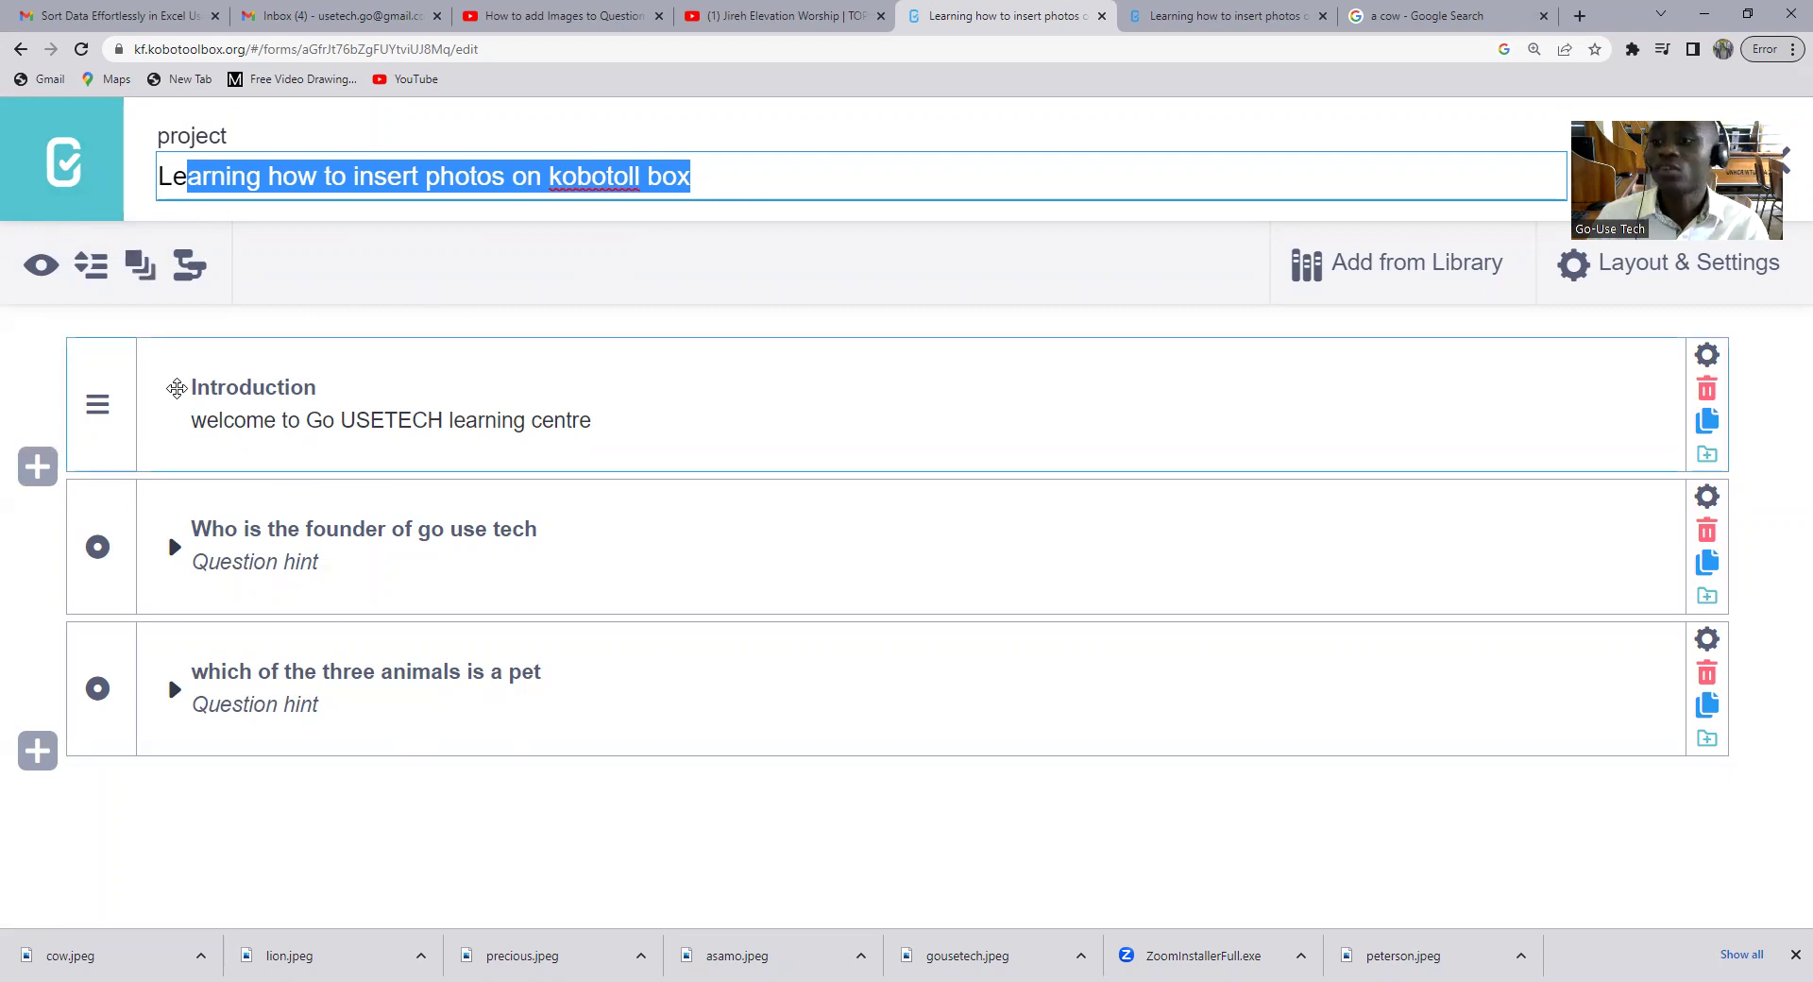
pyautogui.click(609, 415)
pyautogui.moveTo(609, 416); pyautogui.dragTo(158, 428)
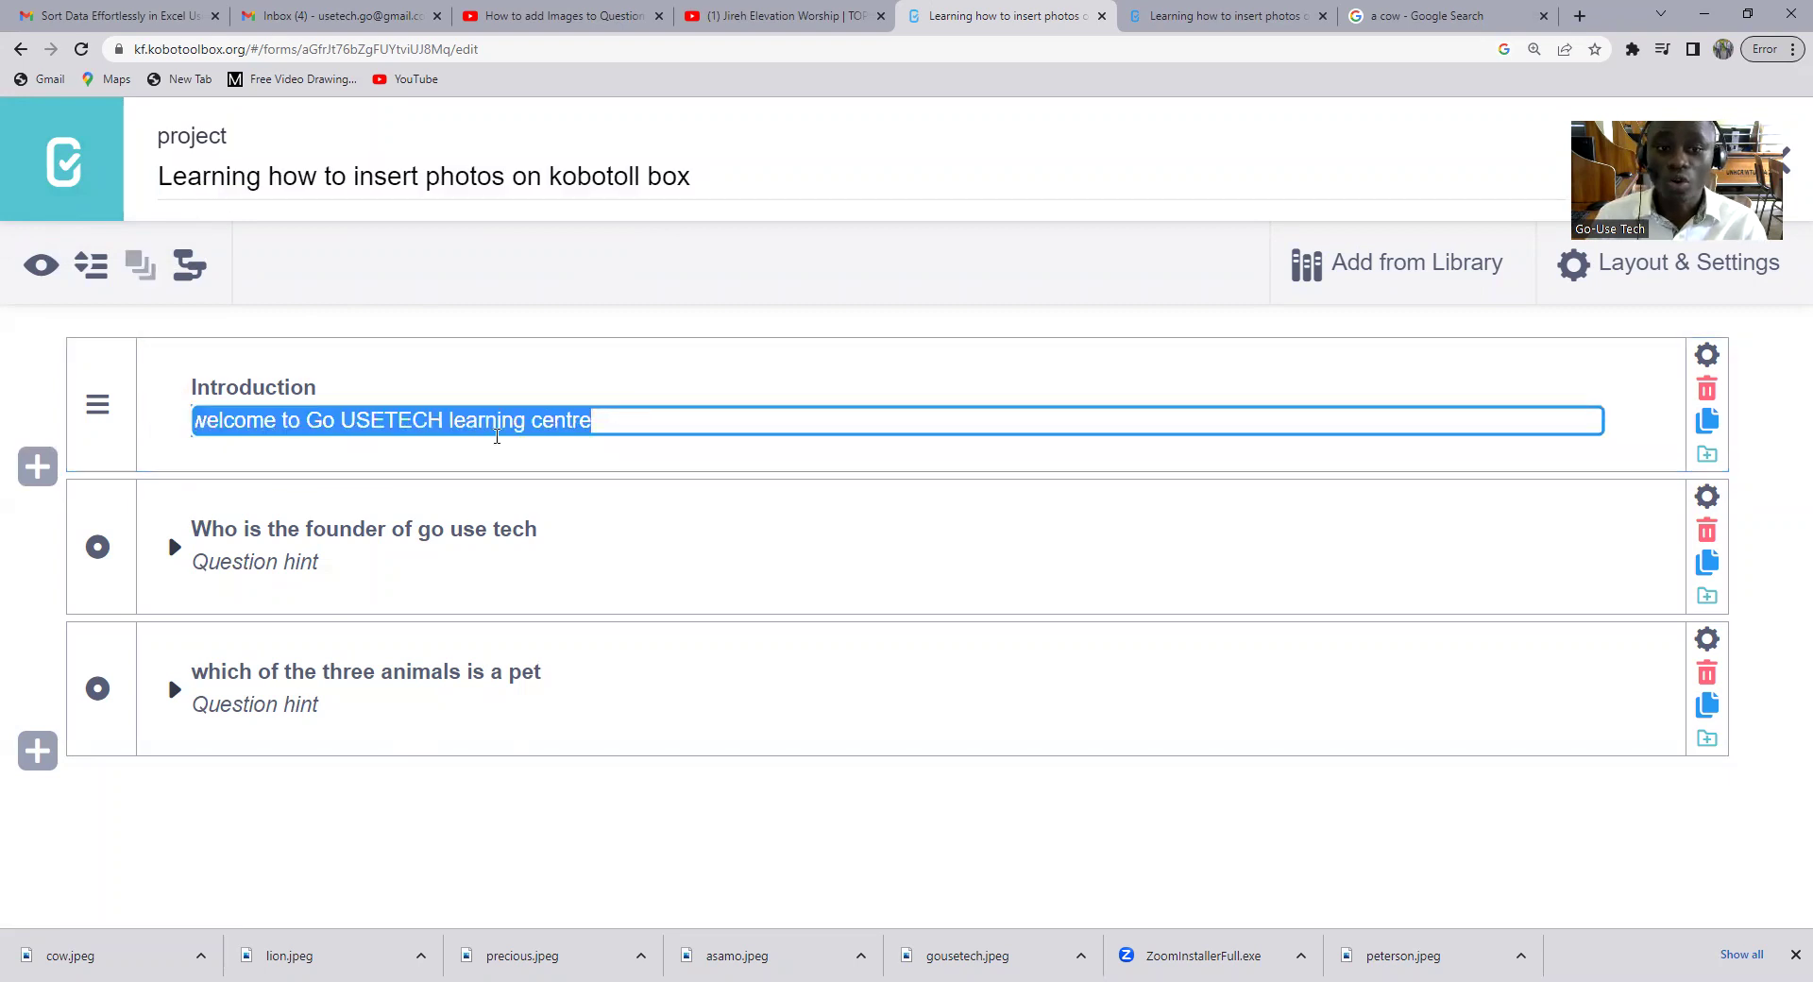
pyautogui.click(637, 426)
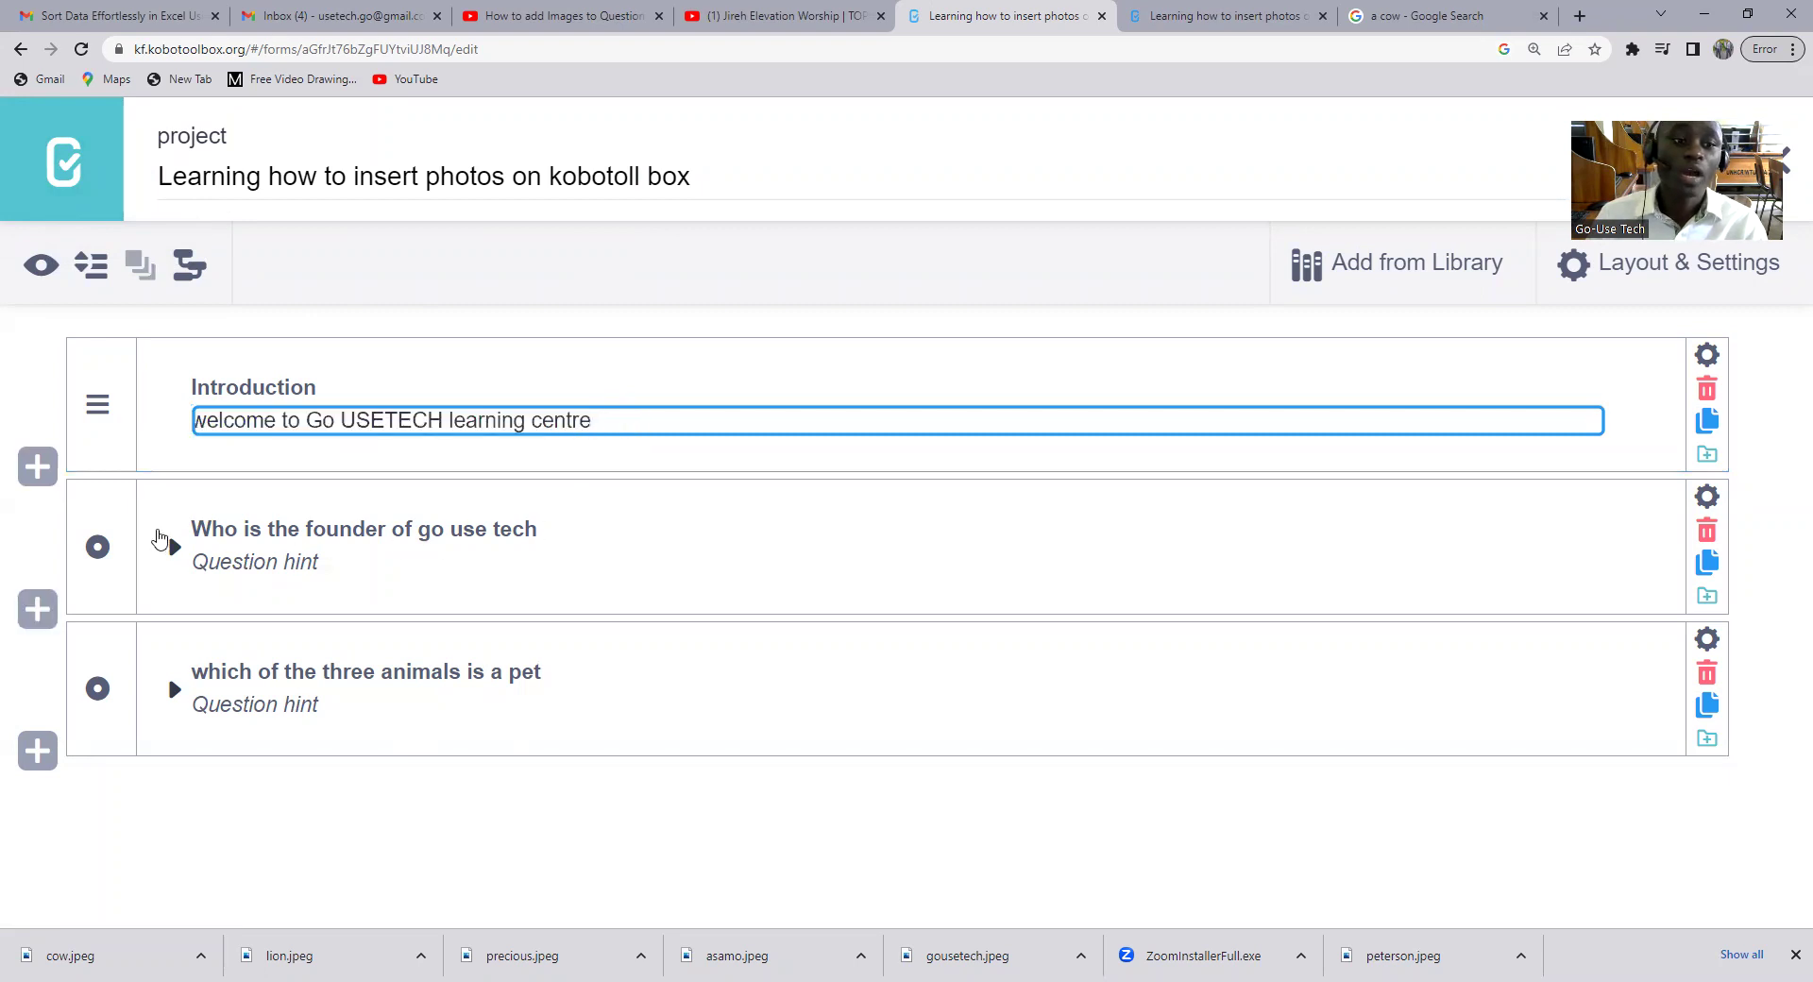
# Expand the question "Who is the founder of go use tech" and review its answer choices.
pyautogui.click(497, 526)
pyautogui.moveTo(573, 538); pyautogui.dragTo(172, 535)
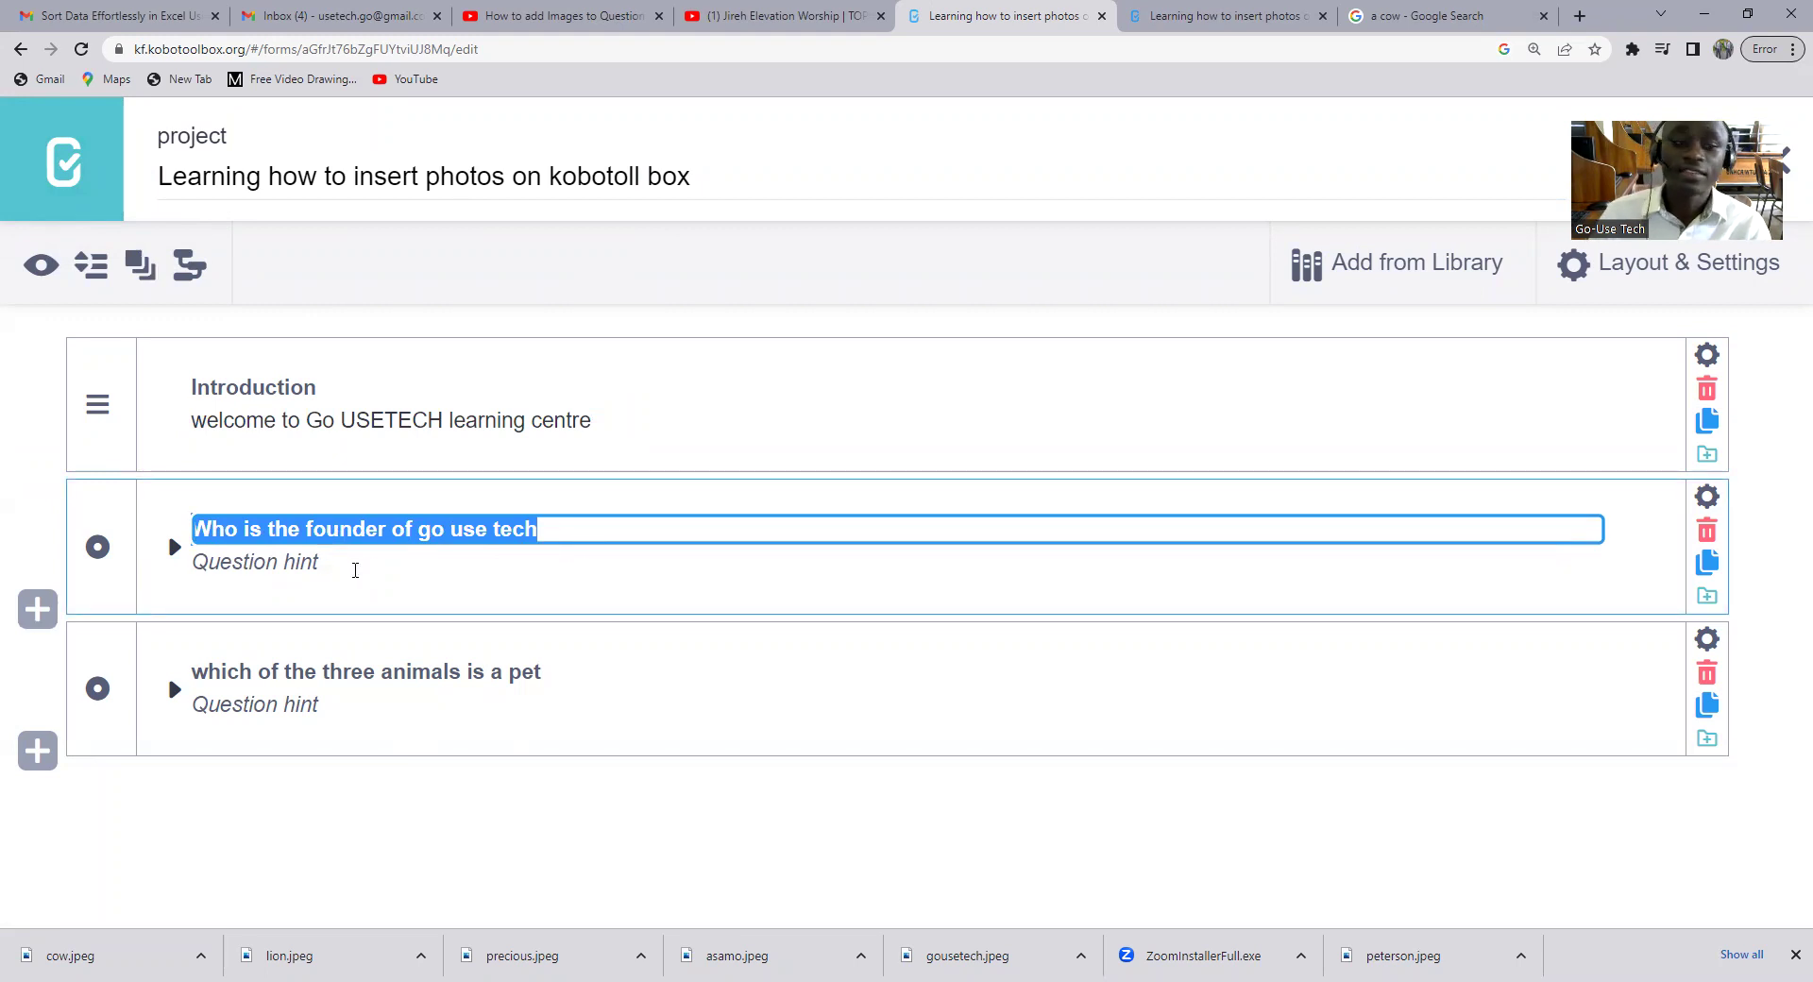
pyautogui.click(175, 548)
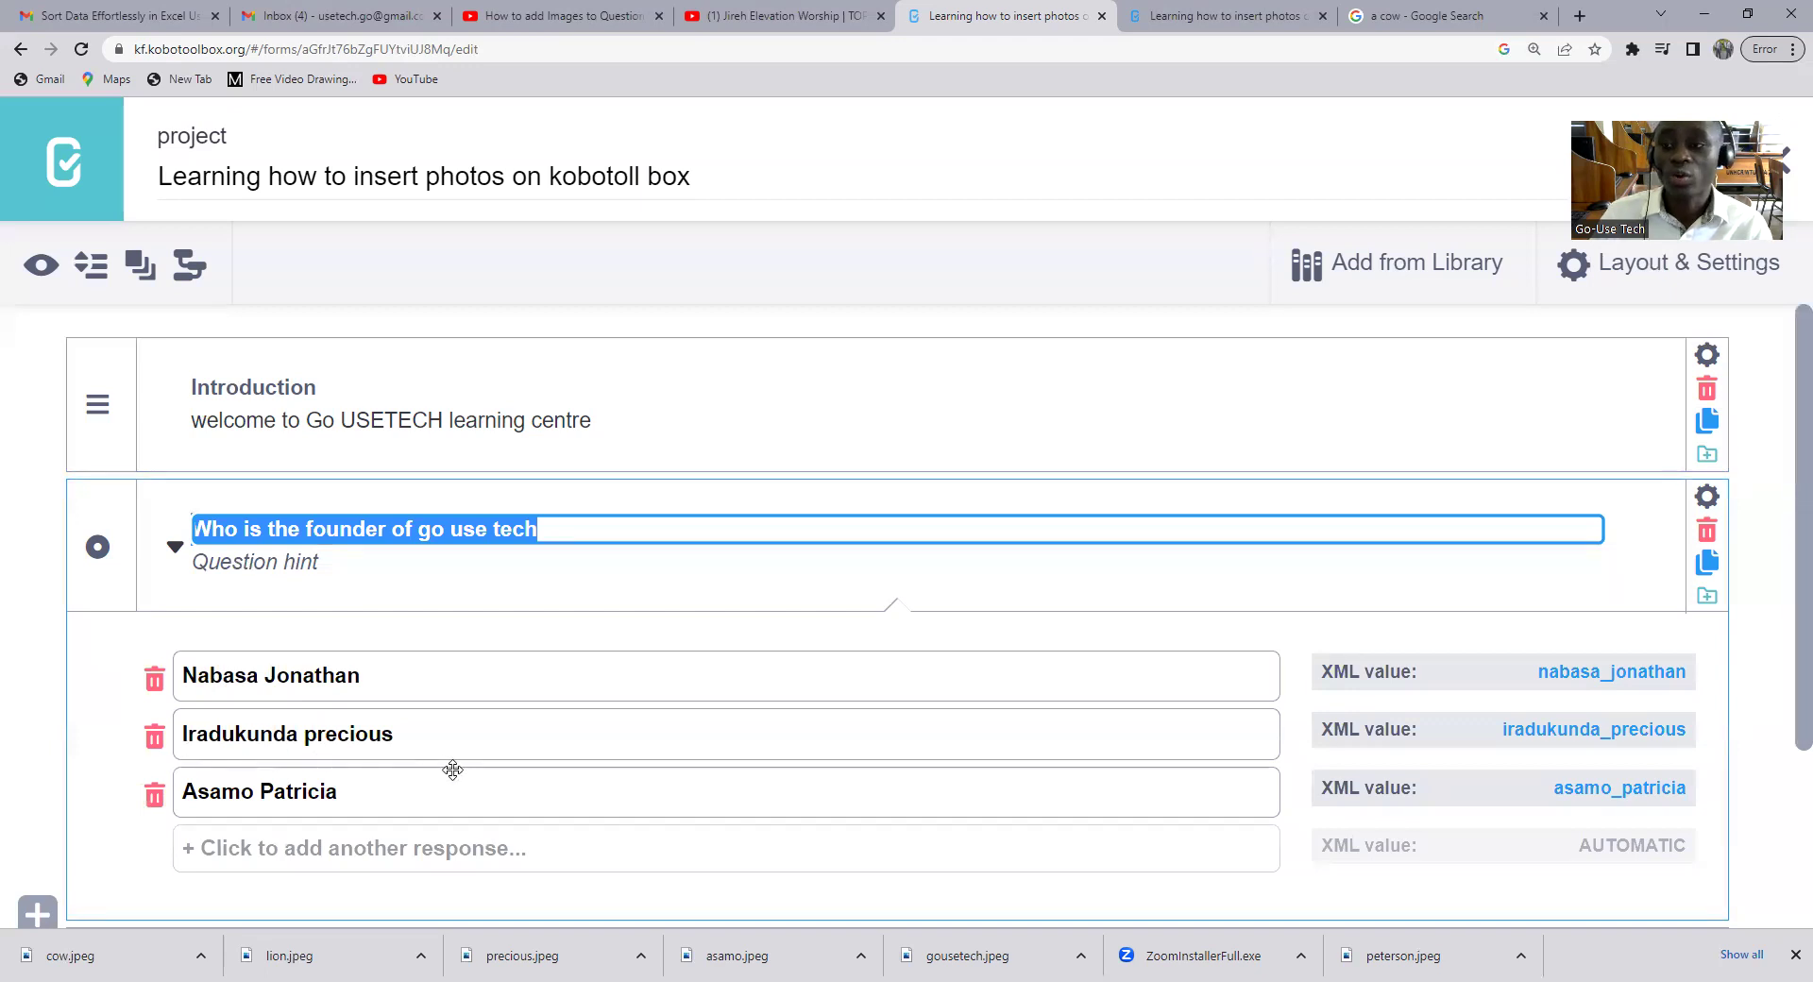
pyautogui.scroll(-3, 298, 745)
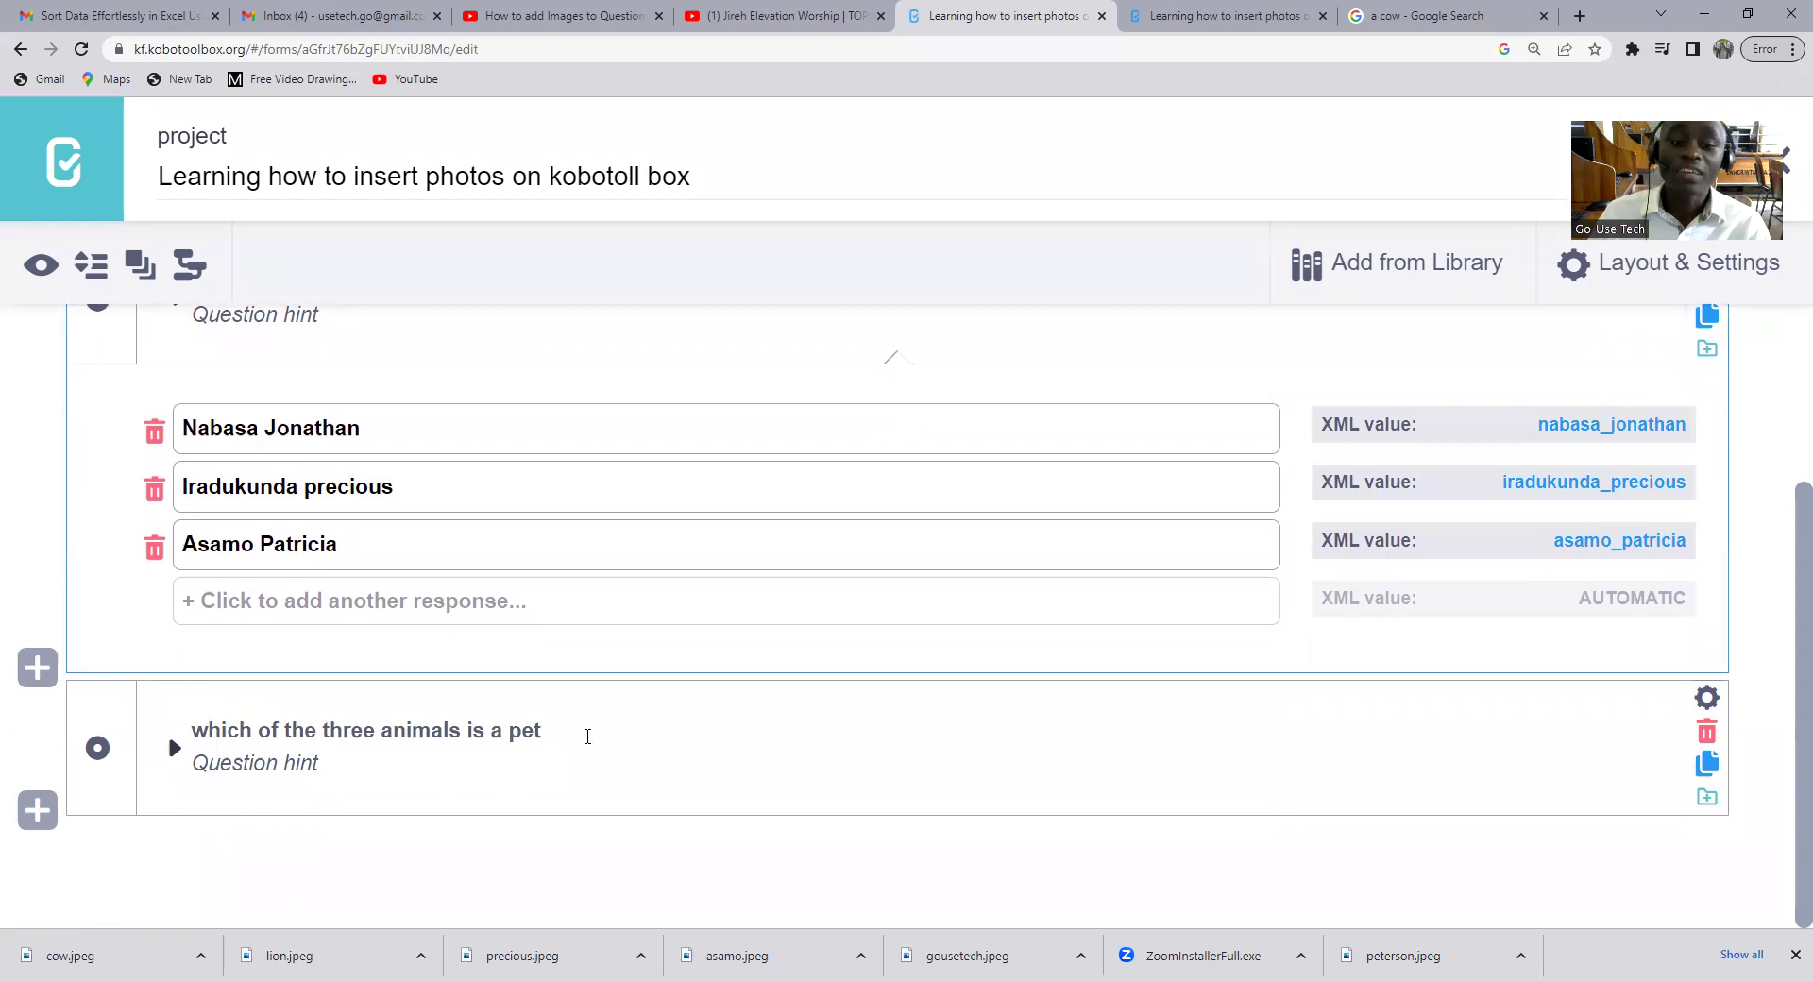
# Expand the question "which of the three animals is a pet" and review its answer choices.
pyautogui.click(587, 735)
pyautogui.moveTo(588, 735); pyautogui.dragTo(189, 727)
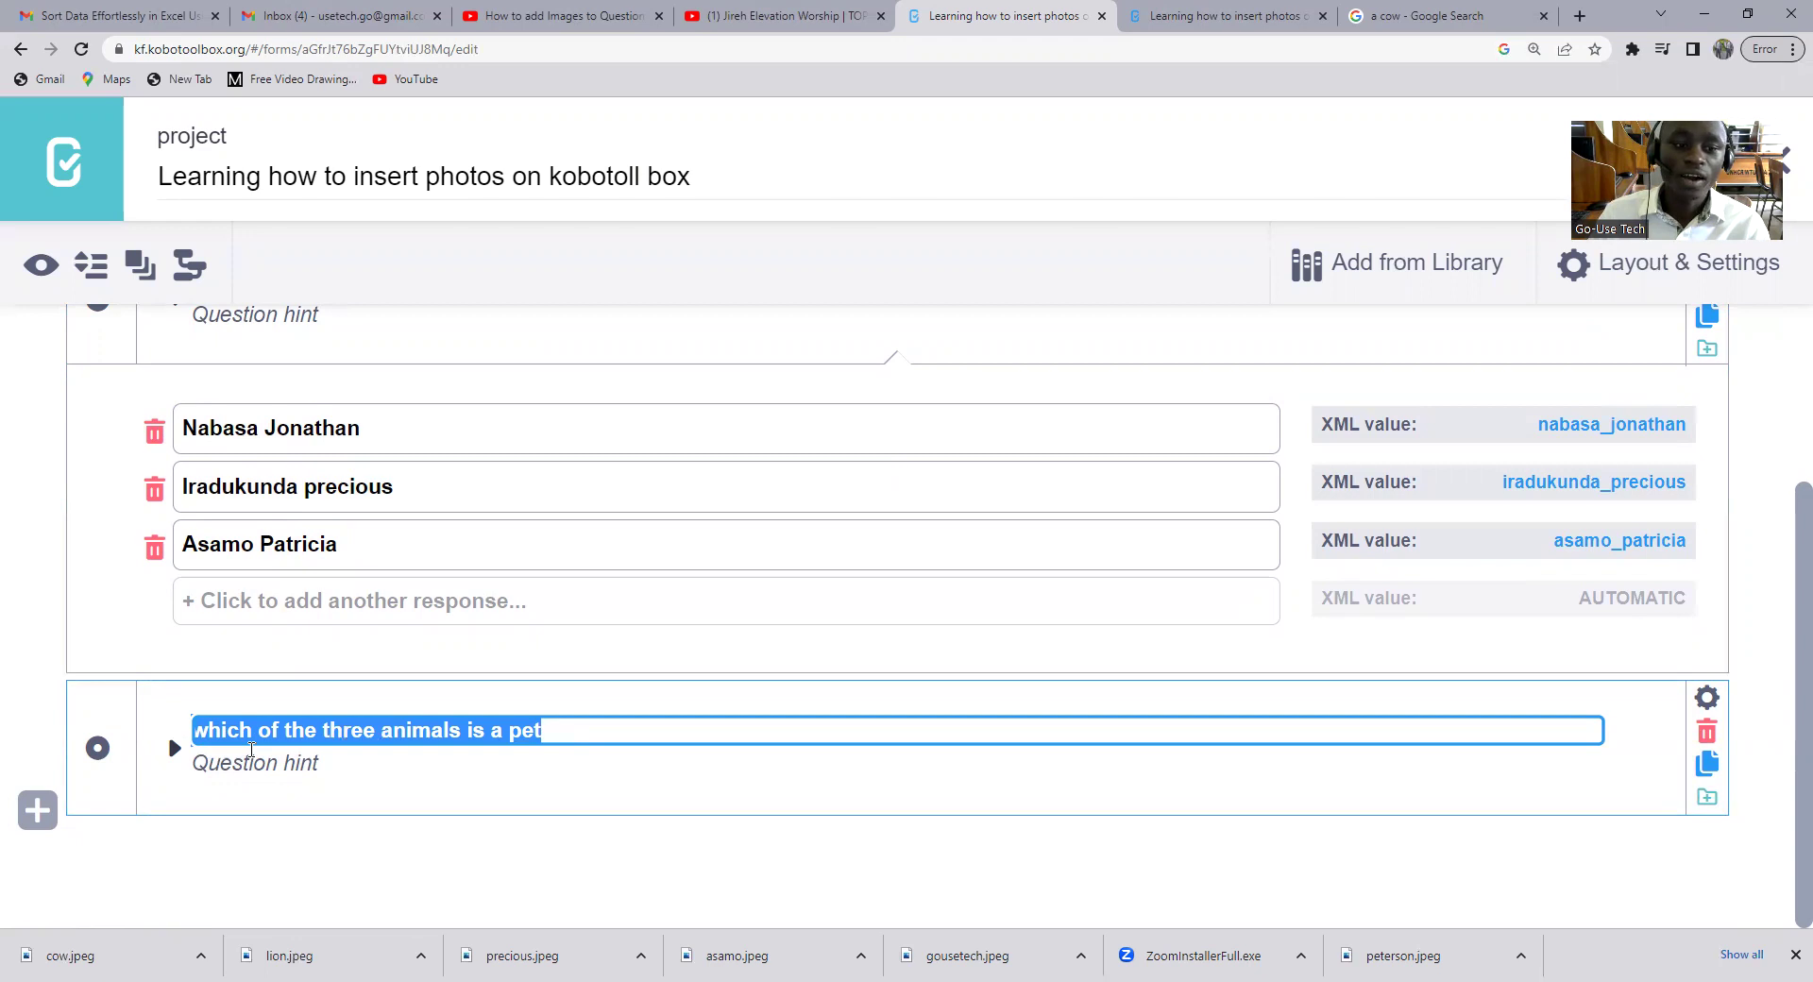
pyautogui.click(173, 747)
pyautogui.scroll(-1, 319, 778)
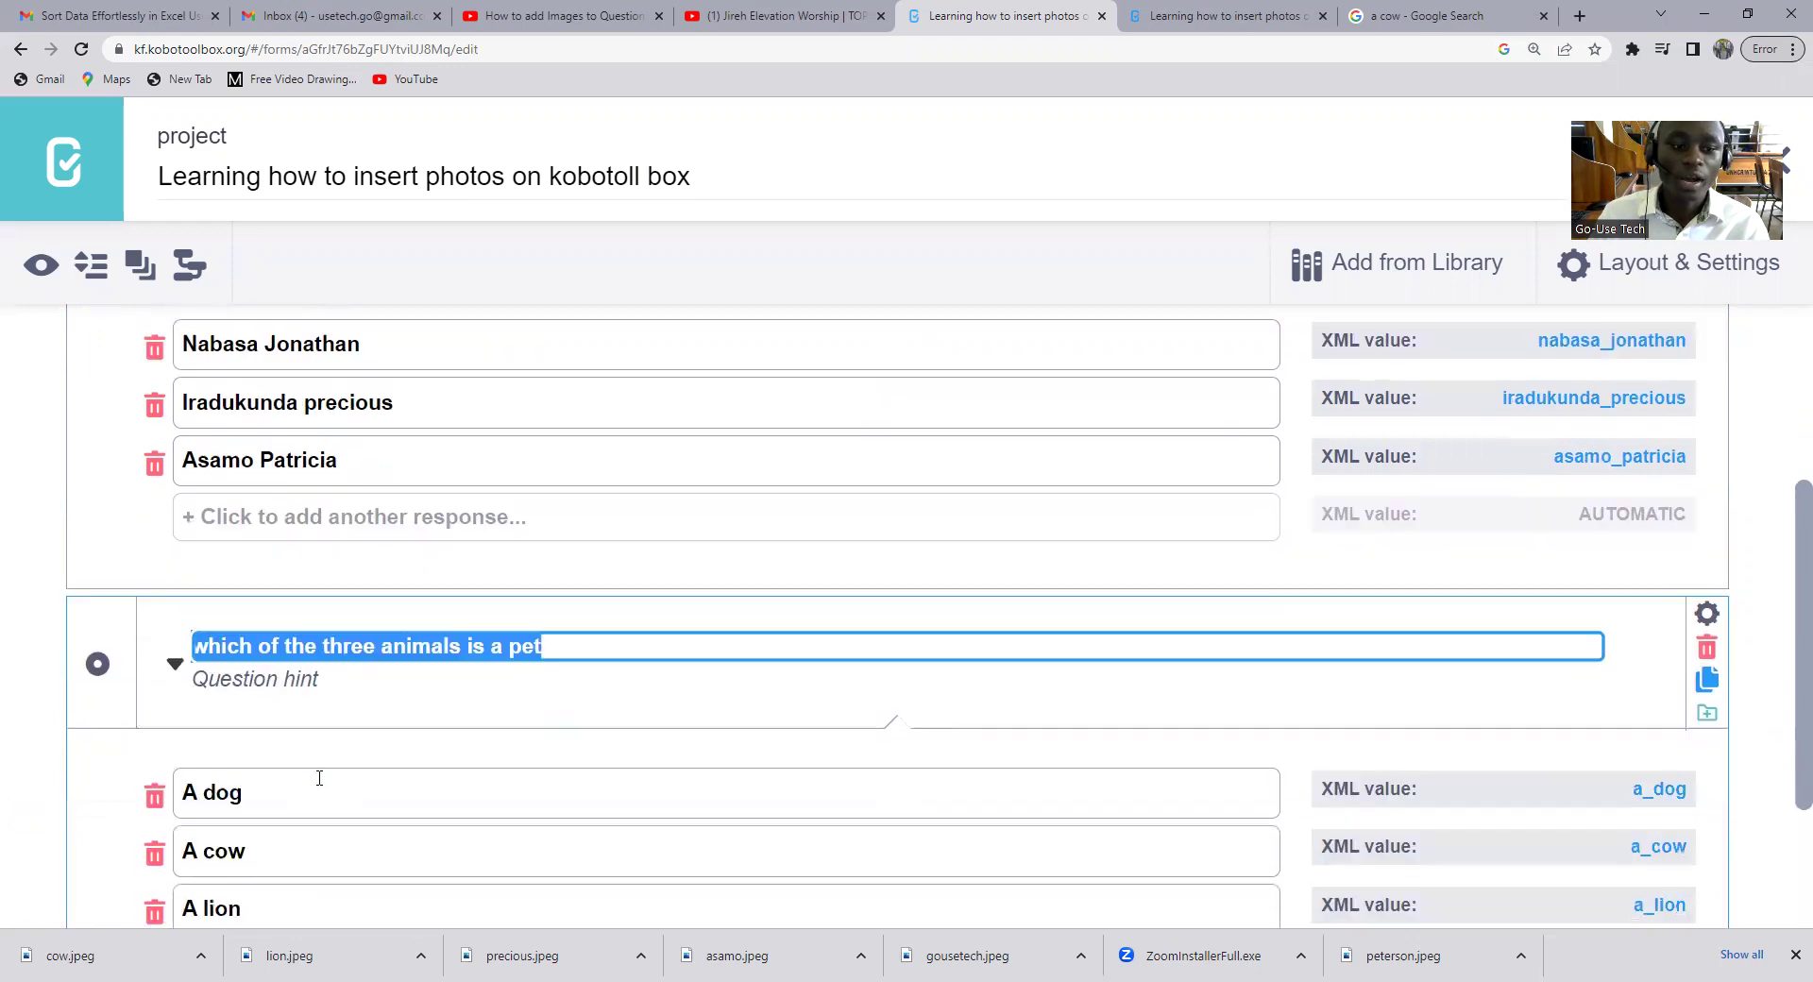
pyautogui.scroll(-2, 319, 778)
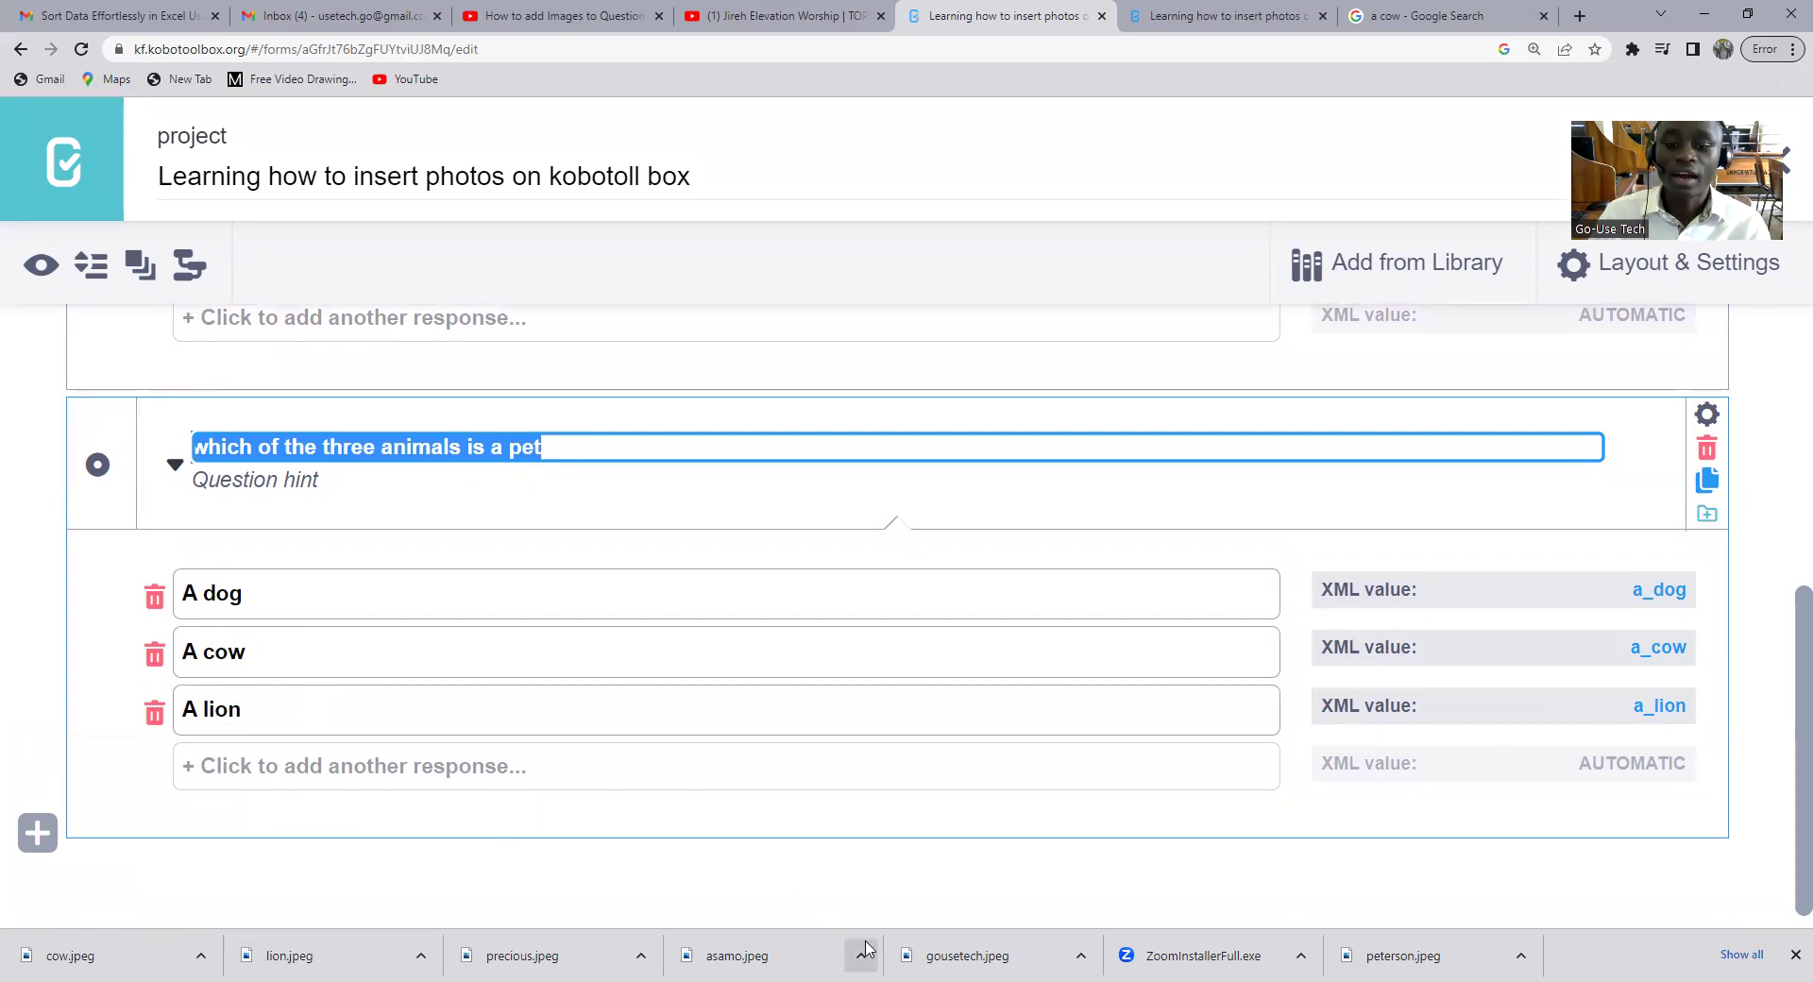
# Bring up the sticky note with the workflow checklist over the form and review its steps through the download to Excel.
pyautogui.hotkey('alt', 'Tab')
pyautogui.moveTo(1290, 316); pyautogui.dragTo(955, 304)
pyautogui.click(1031, 359)
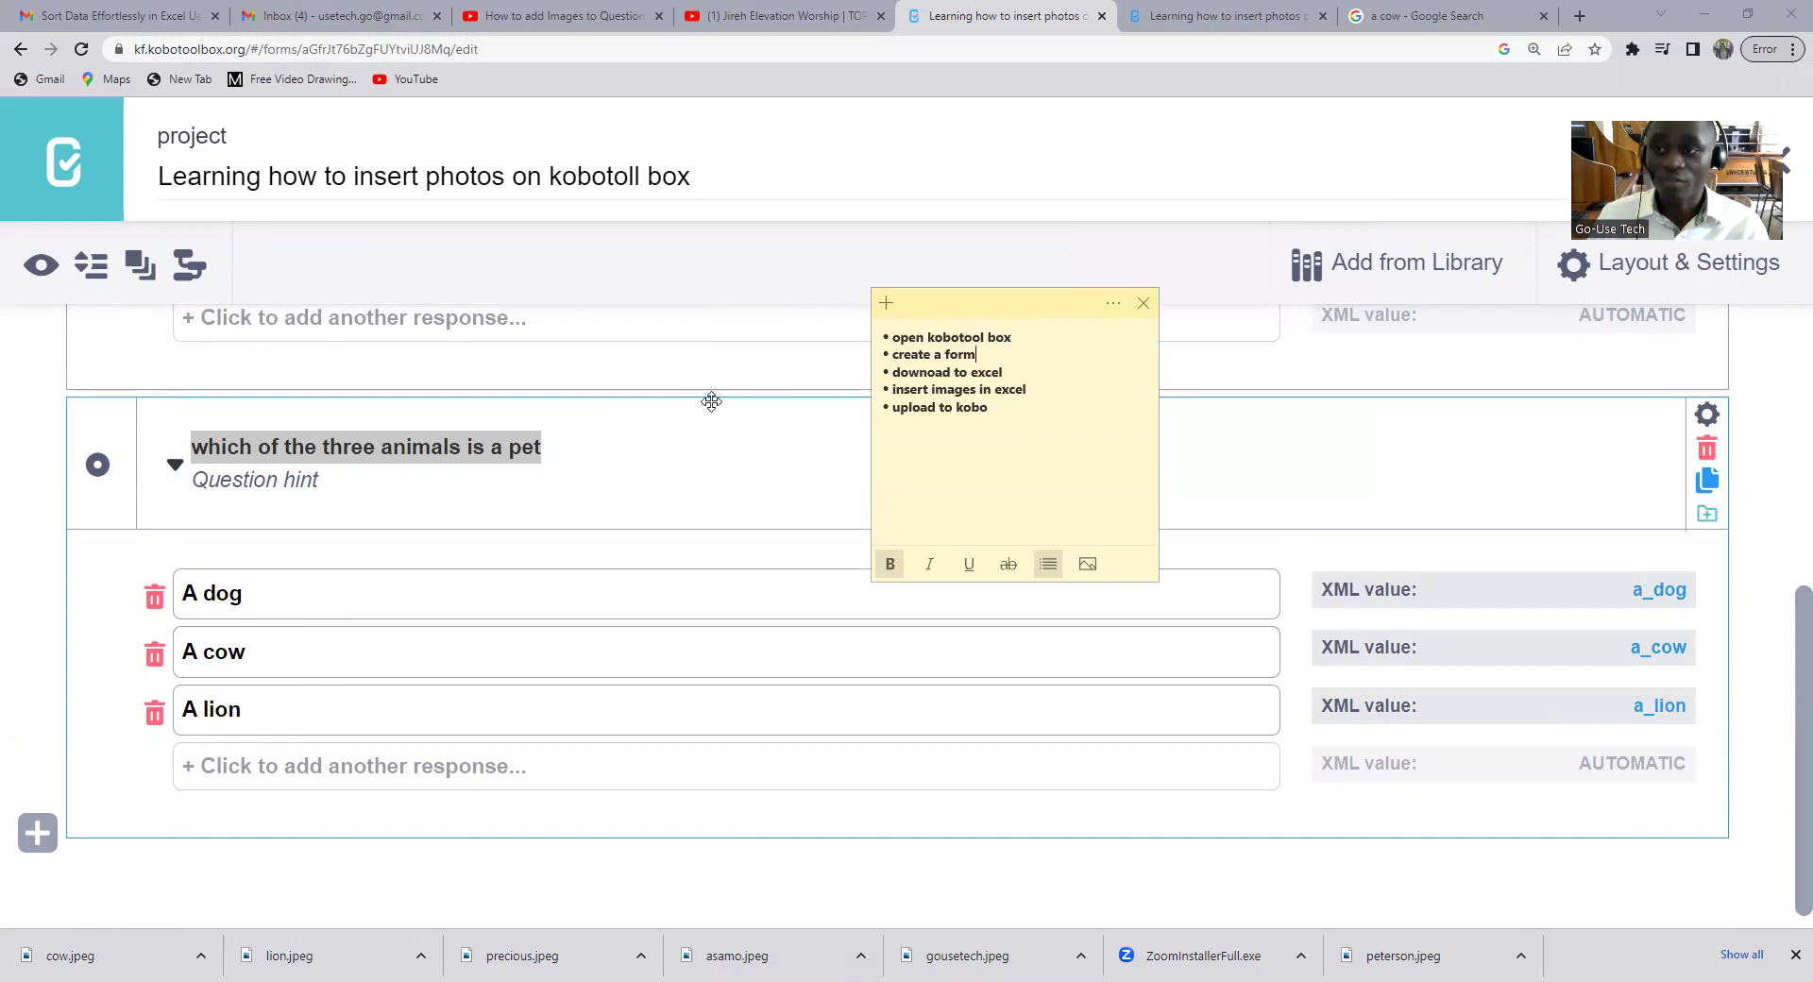
pyautogui.moveTo(982, 355); pyautogui.dragTo(859, 351)
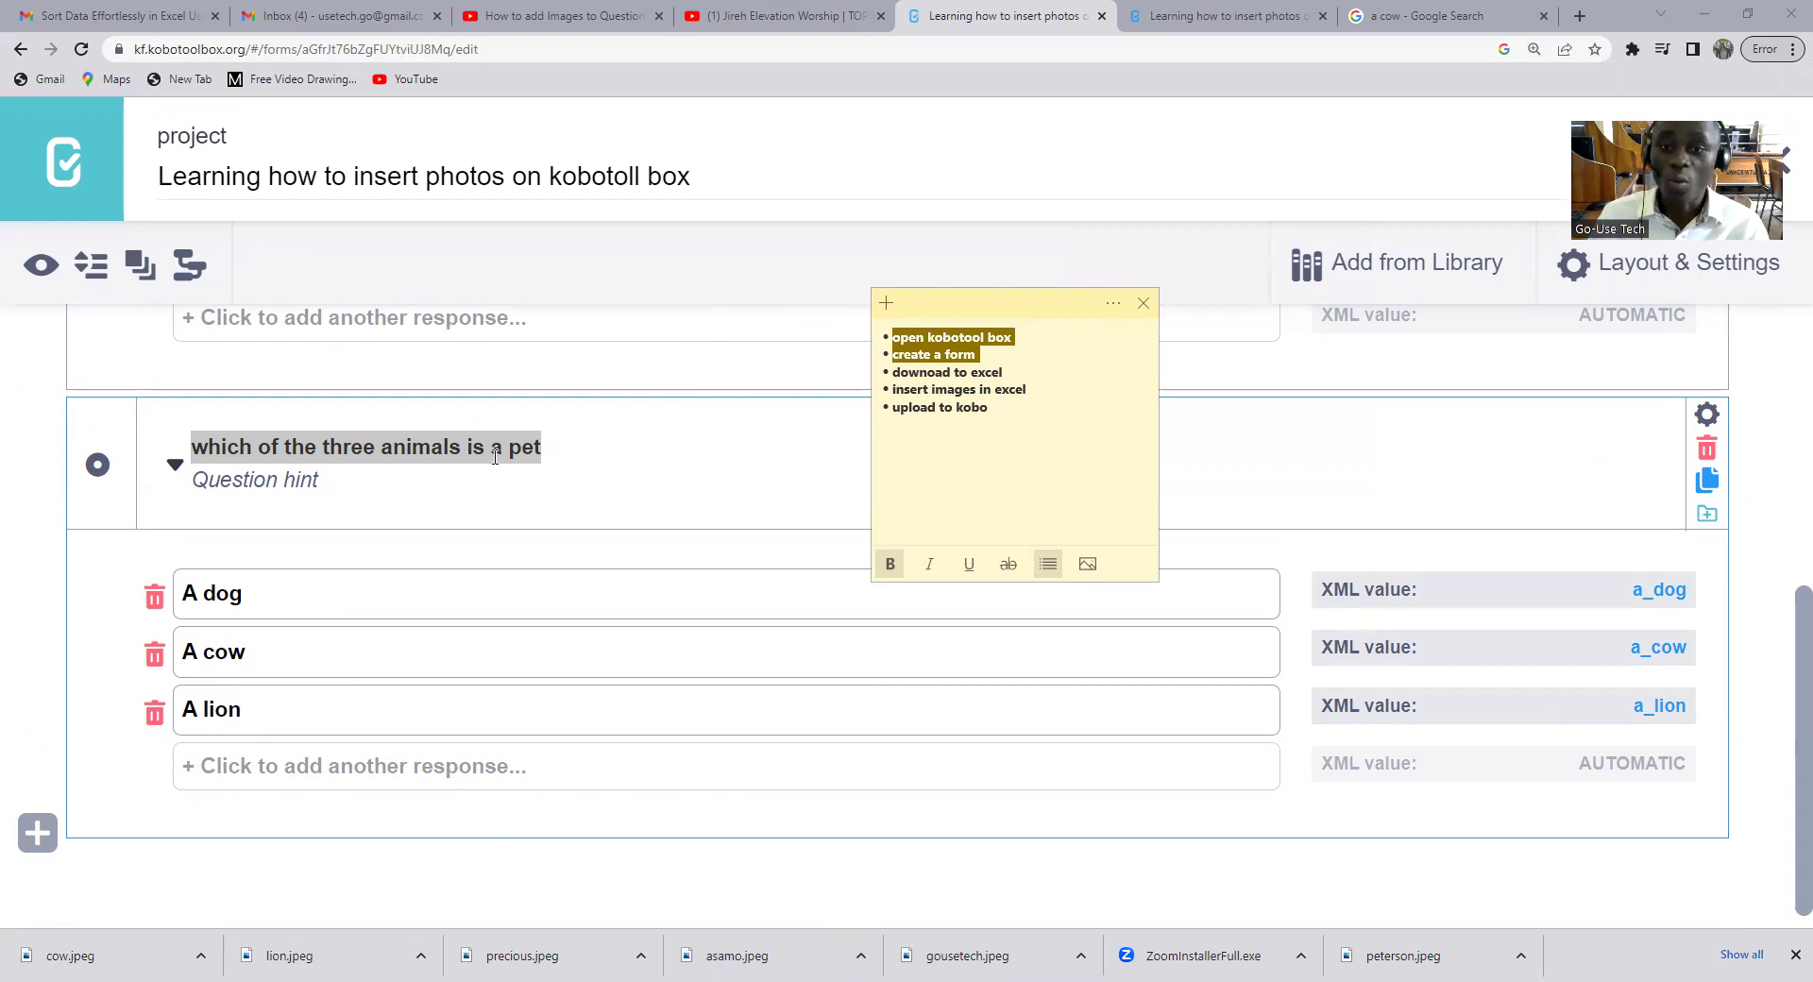
pyautogui.moveTo(1007, 373); pyautogui.dragTo(833, 382)
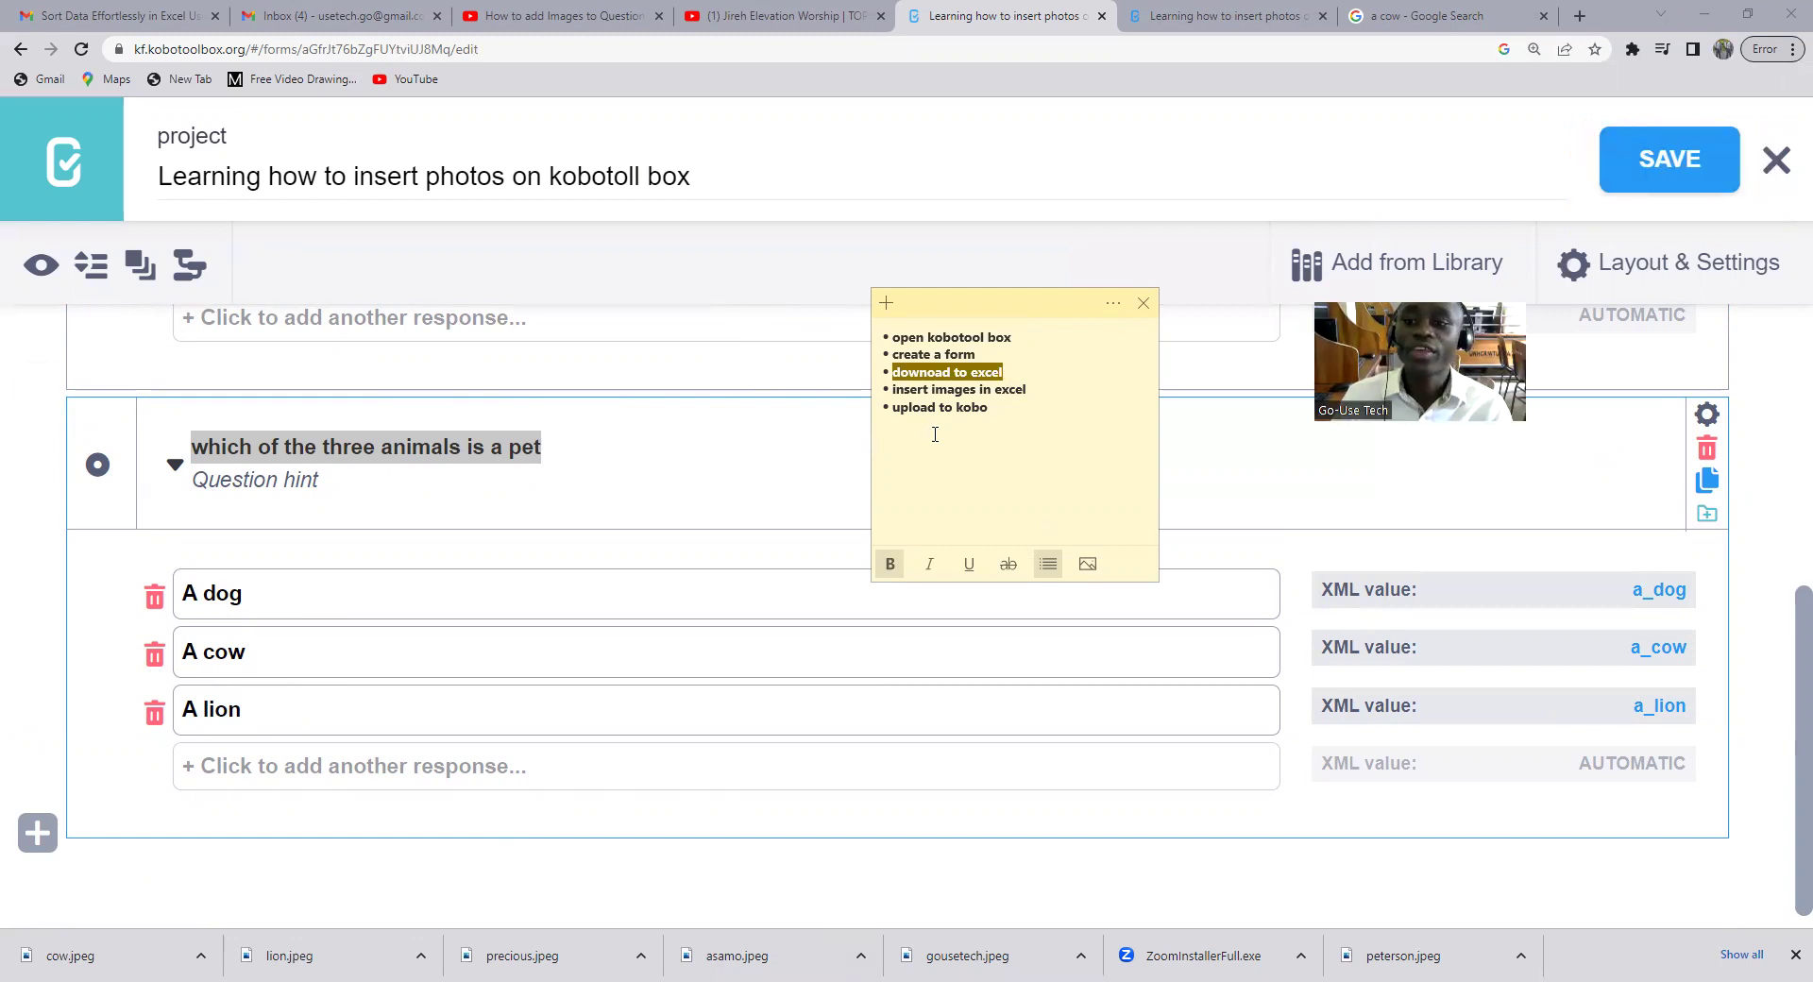
# Save the form and download the project "Learning how to insert photos on kobotoll box" as XLS from the project list.
pyautogui.click(1661, 166)
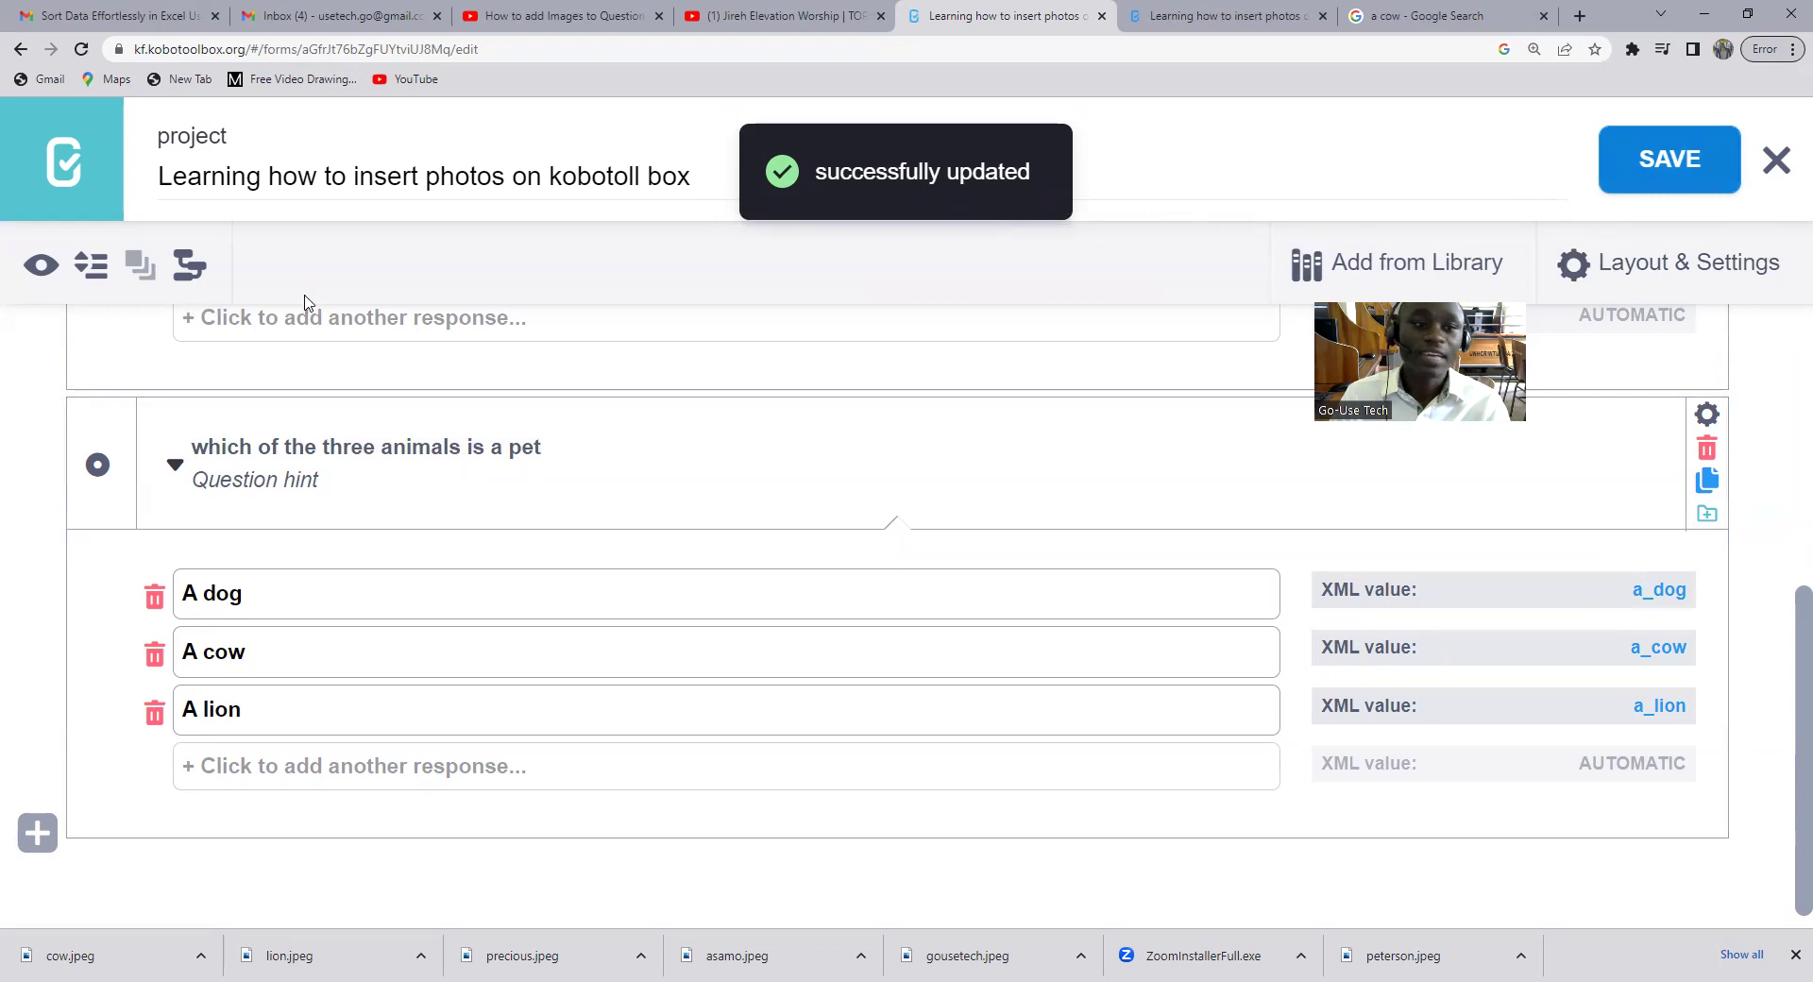
pyautogui.click(63, 180)
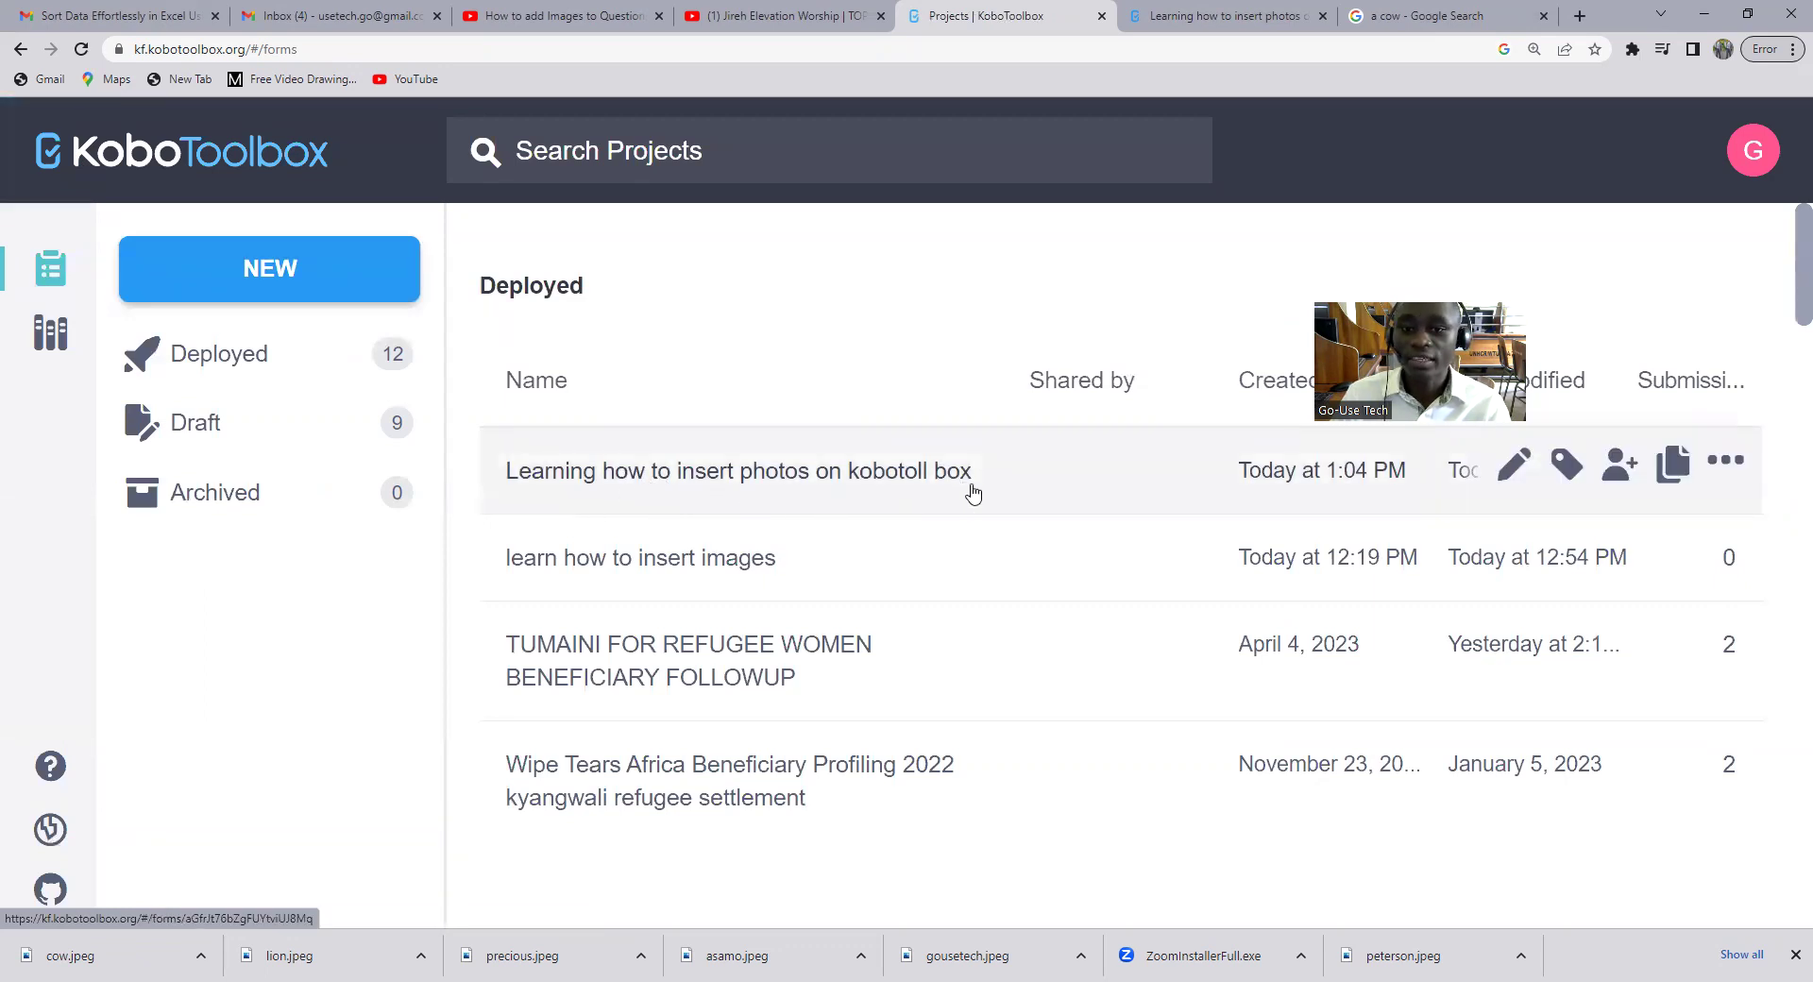
pyautogui.click(1725, 467)
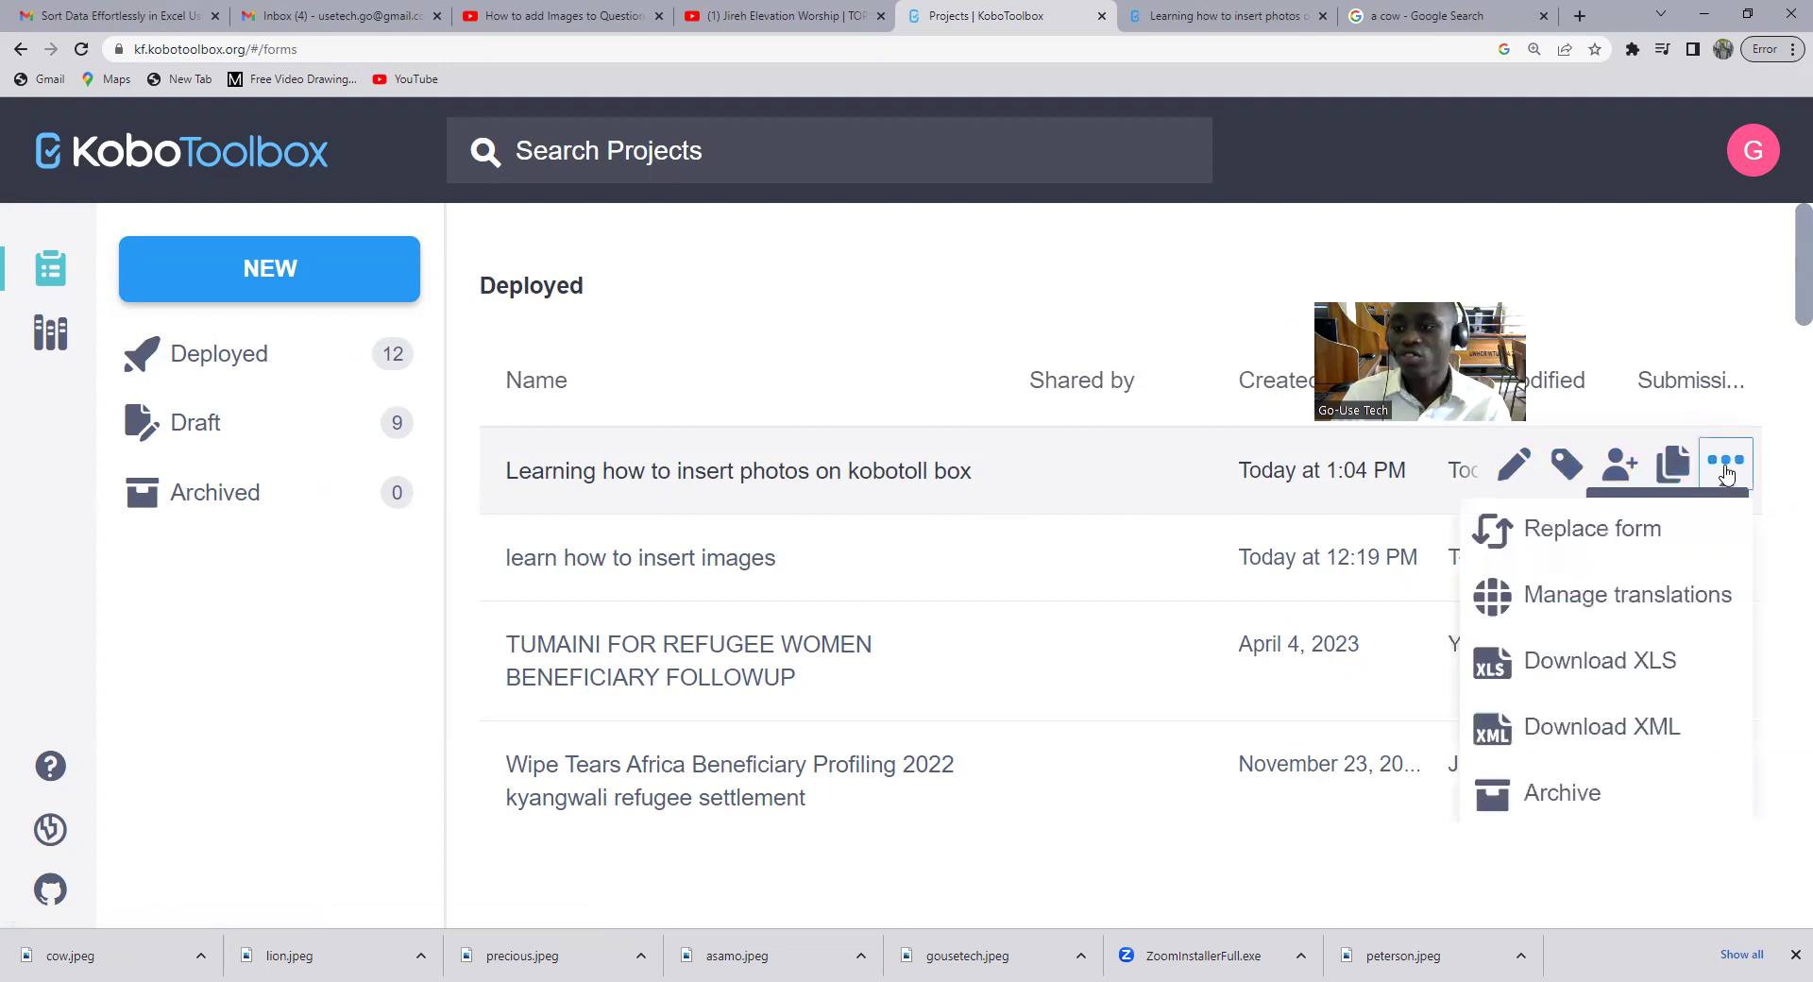
pyautogui.click(1665, 663)
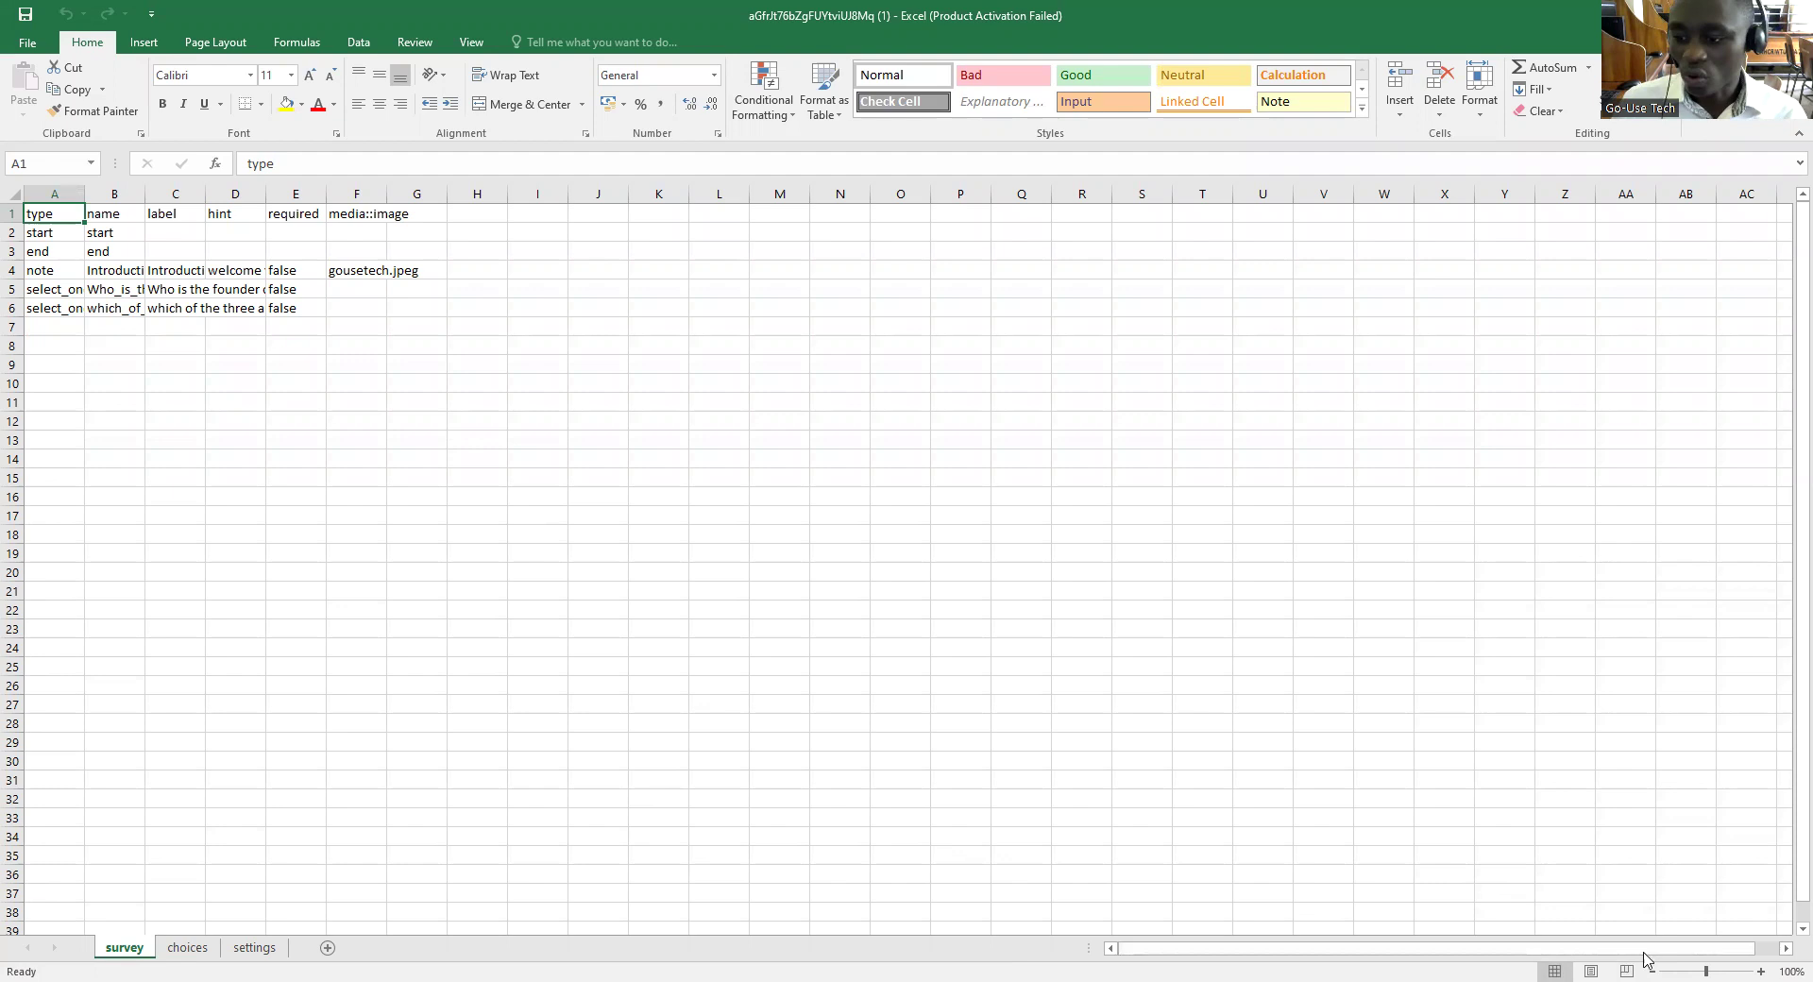
# Clear gousetech.jpeg from F4 and the media::image header from F1 on the survey sheet, and open the choices sheet.
pyautogui.moveTo(1724, 959); pyautogui.dragTo(1734, 960)
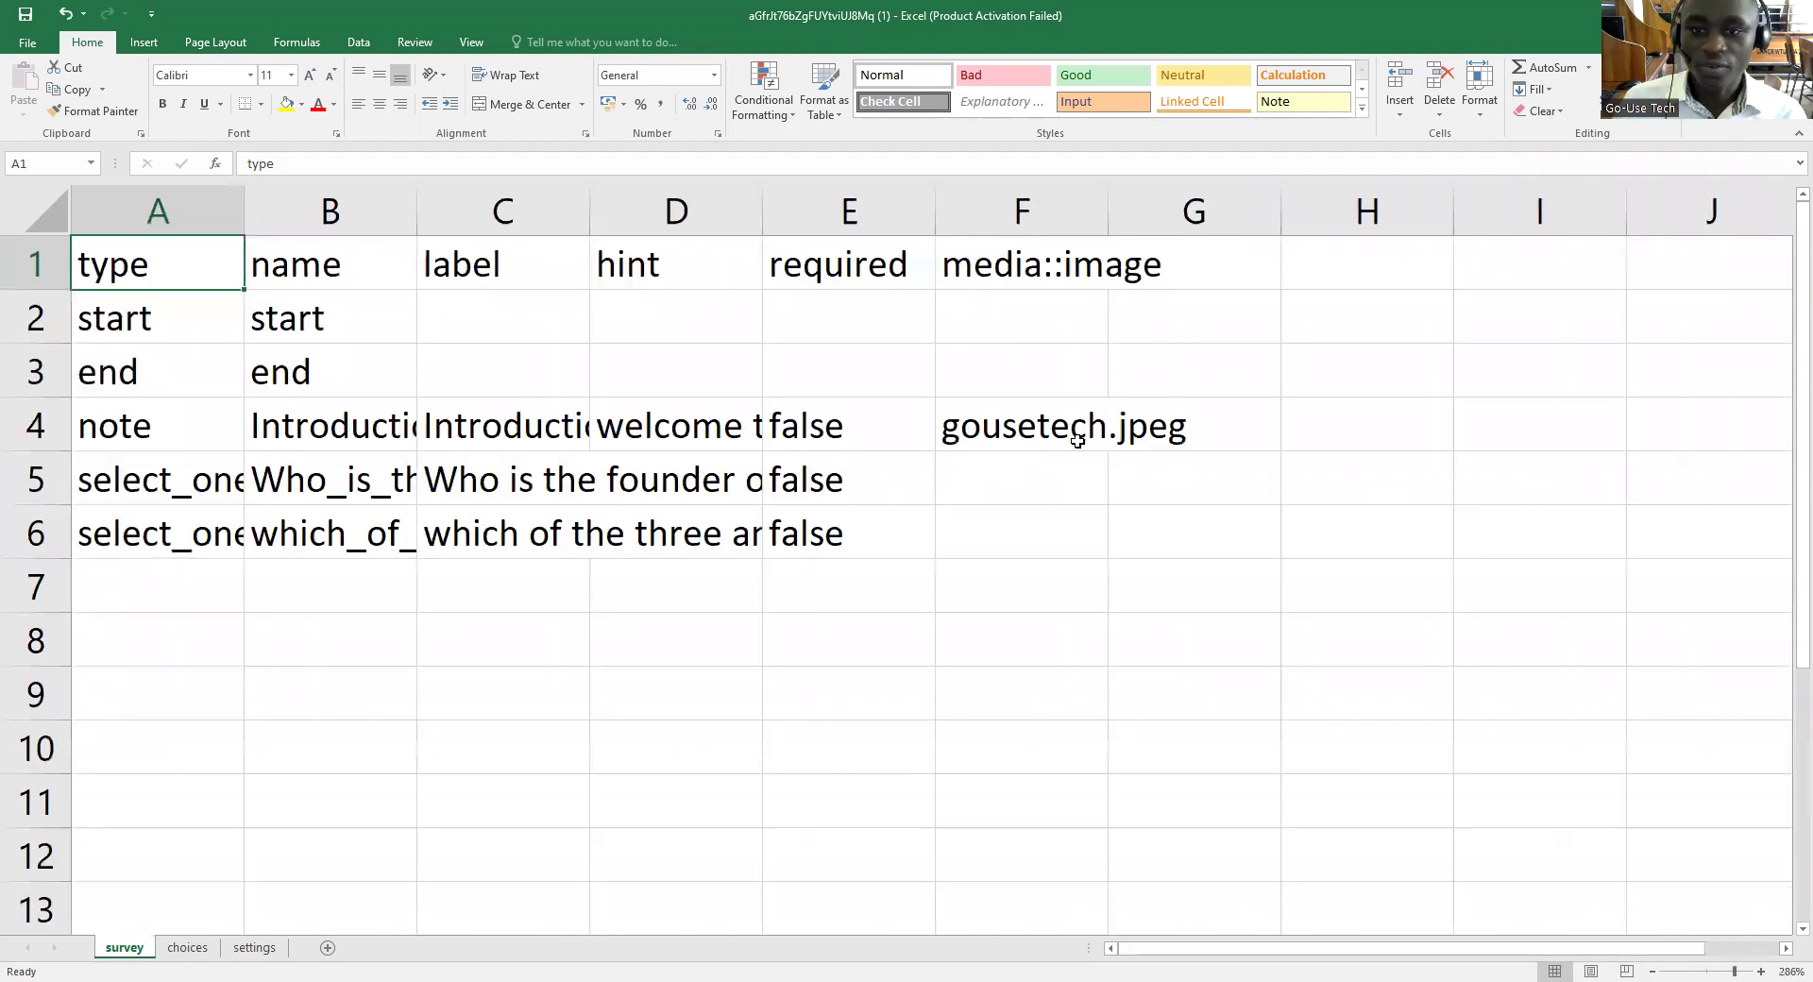
pyautogui.click(1051, 434)
pyautogui.press('BackSpace')
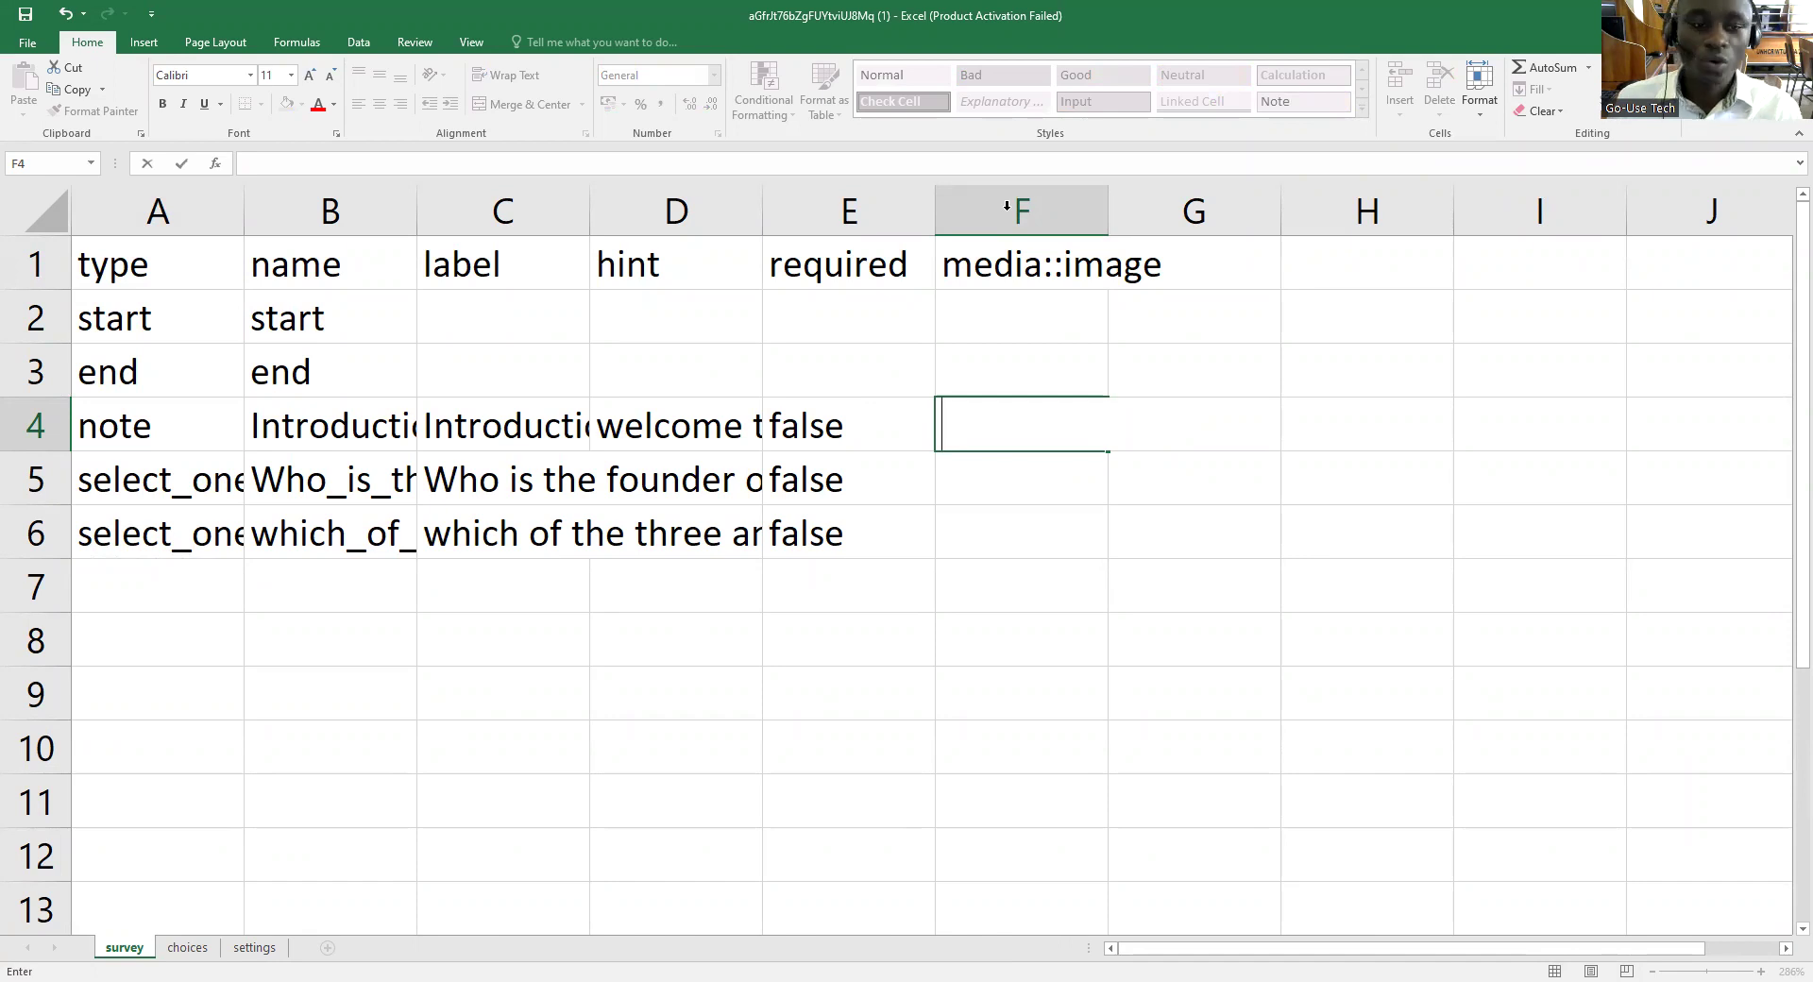
pyautogui.click(977, 267)
pyautogui.press('BackSpace')
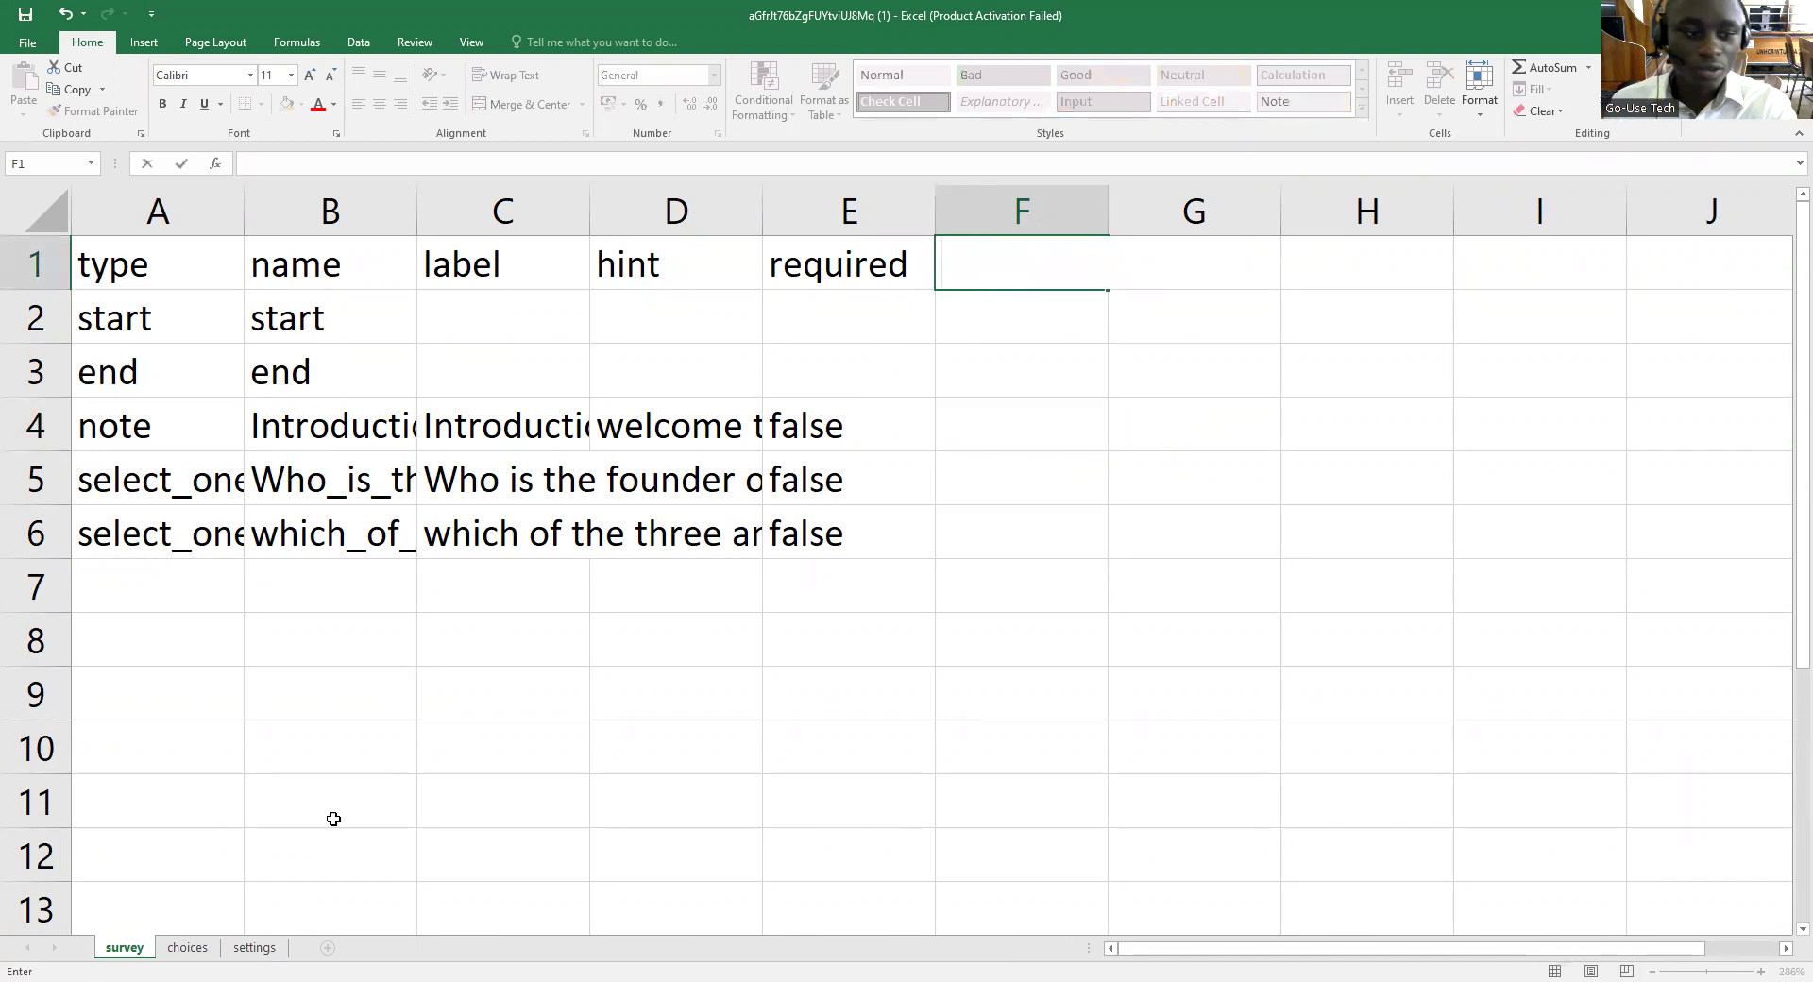
pyautogui.click(187, 947)
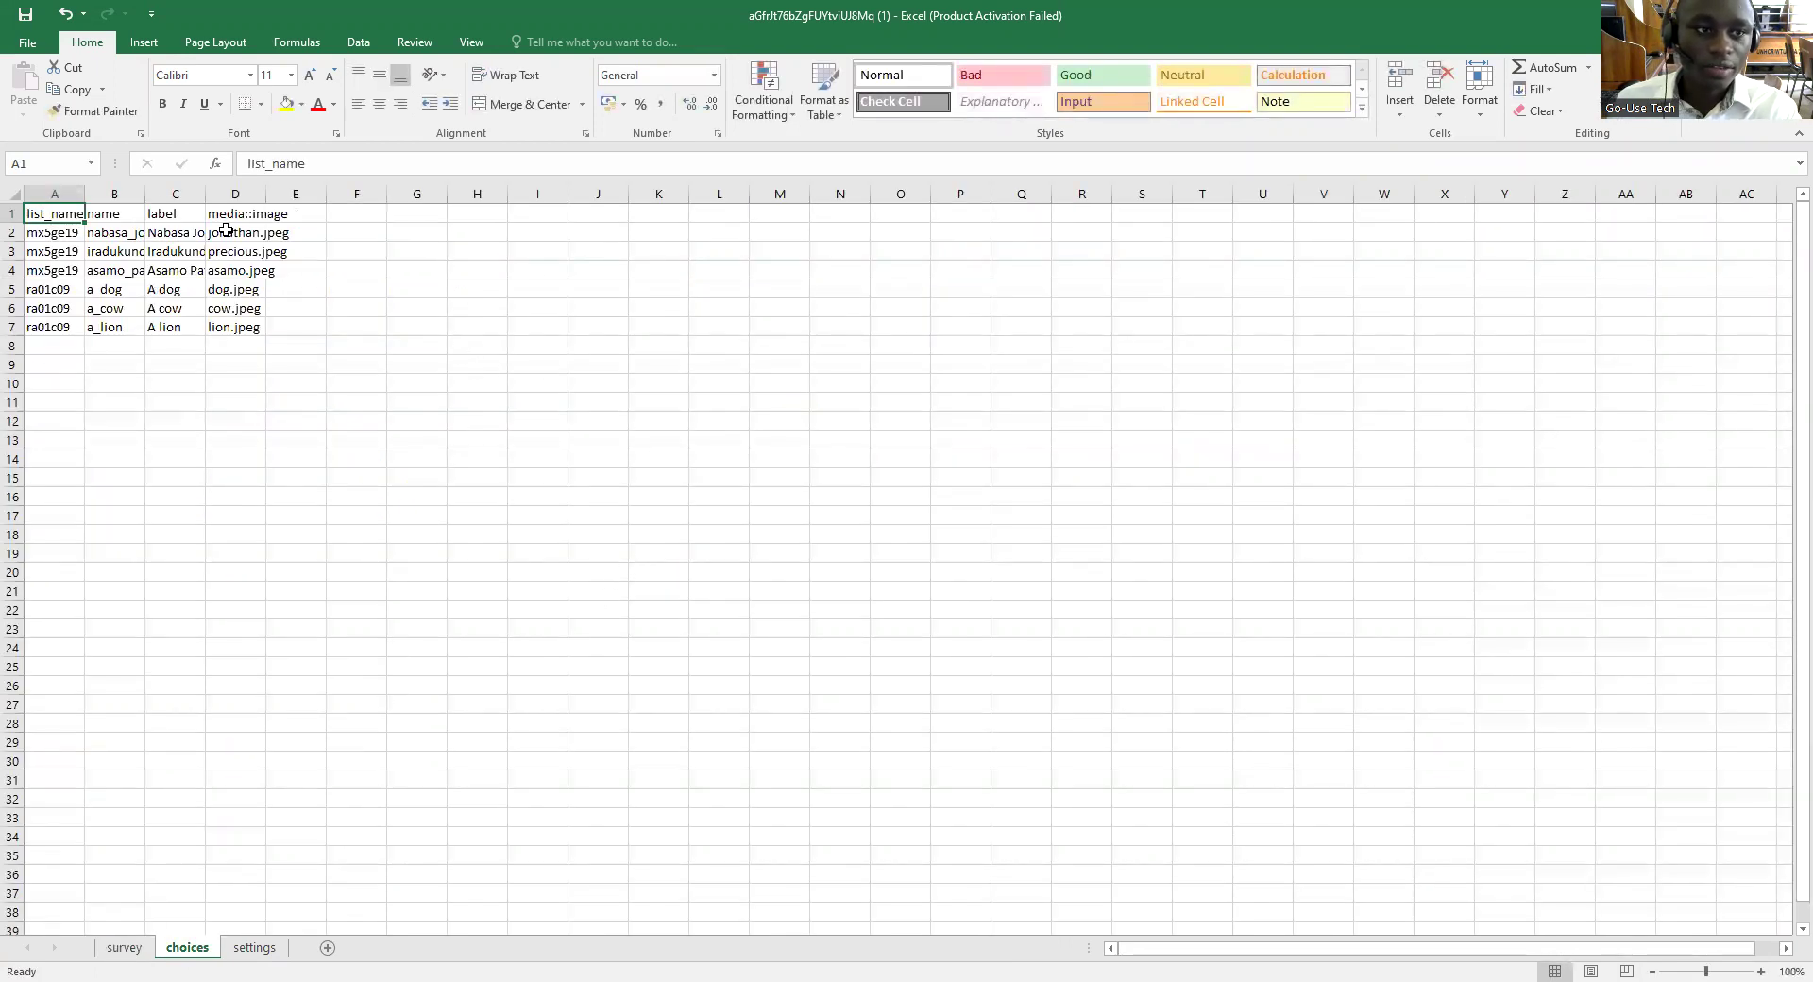
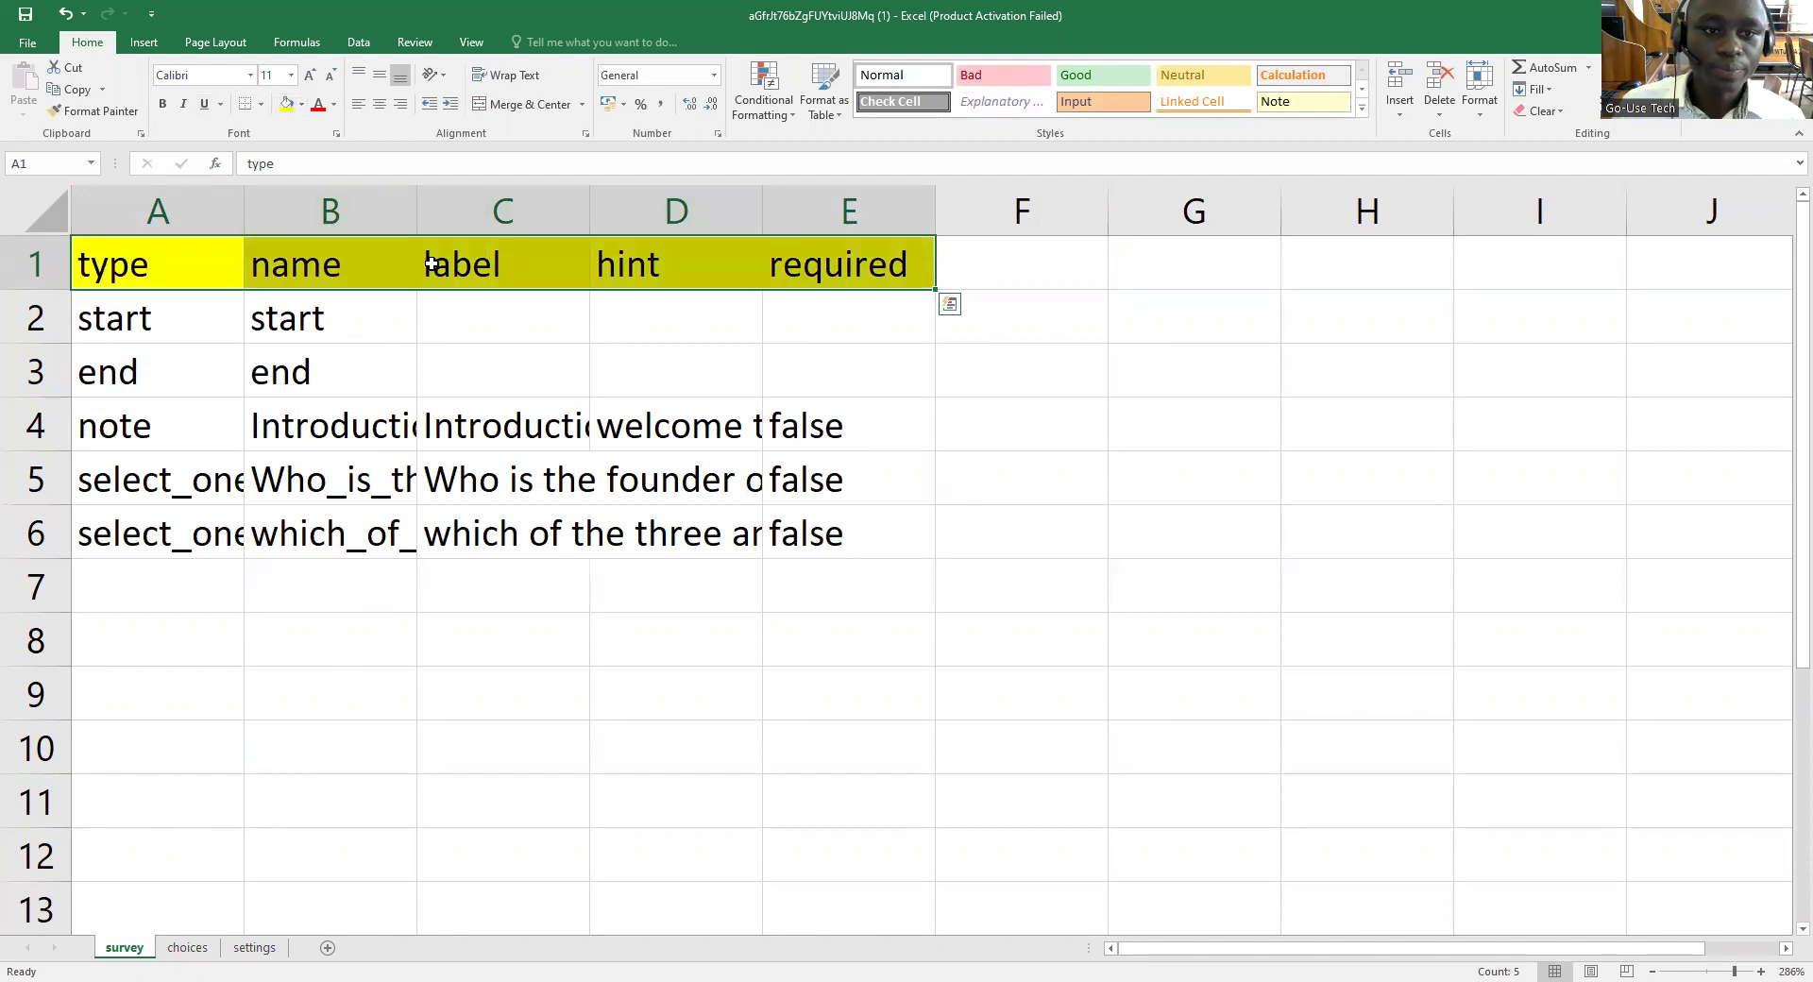
# Widen the name, label and hint columns on the survey sheet and check the Introduction hint and the founder question's type.
pyautogui.click(487, 278)
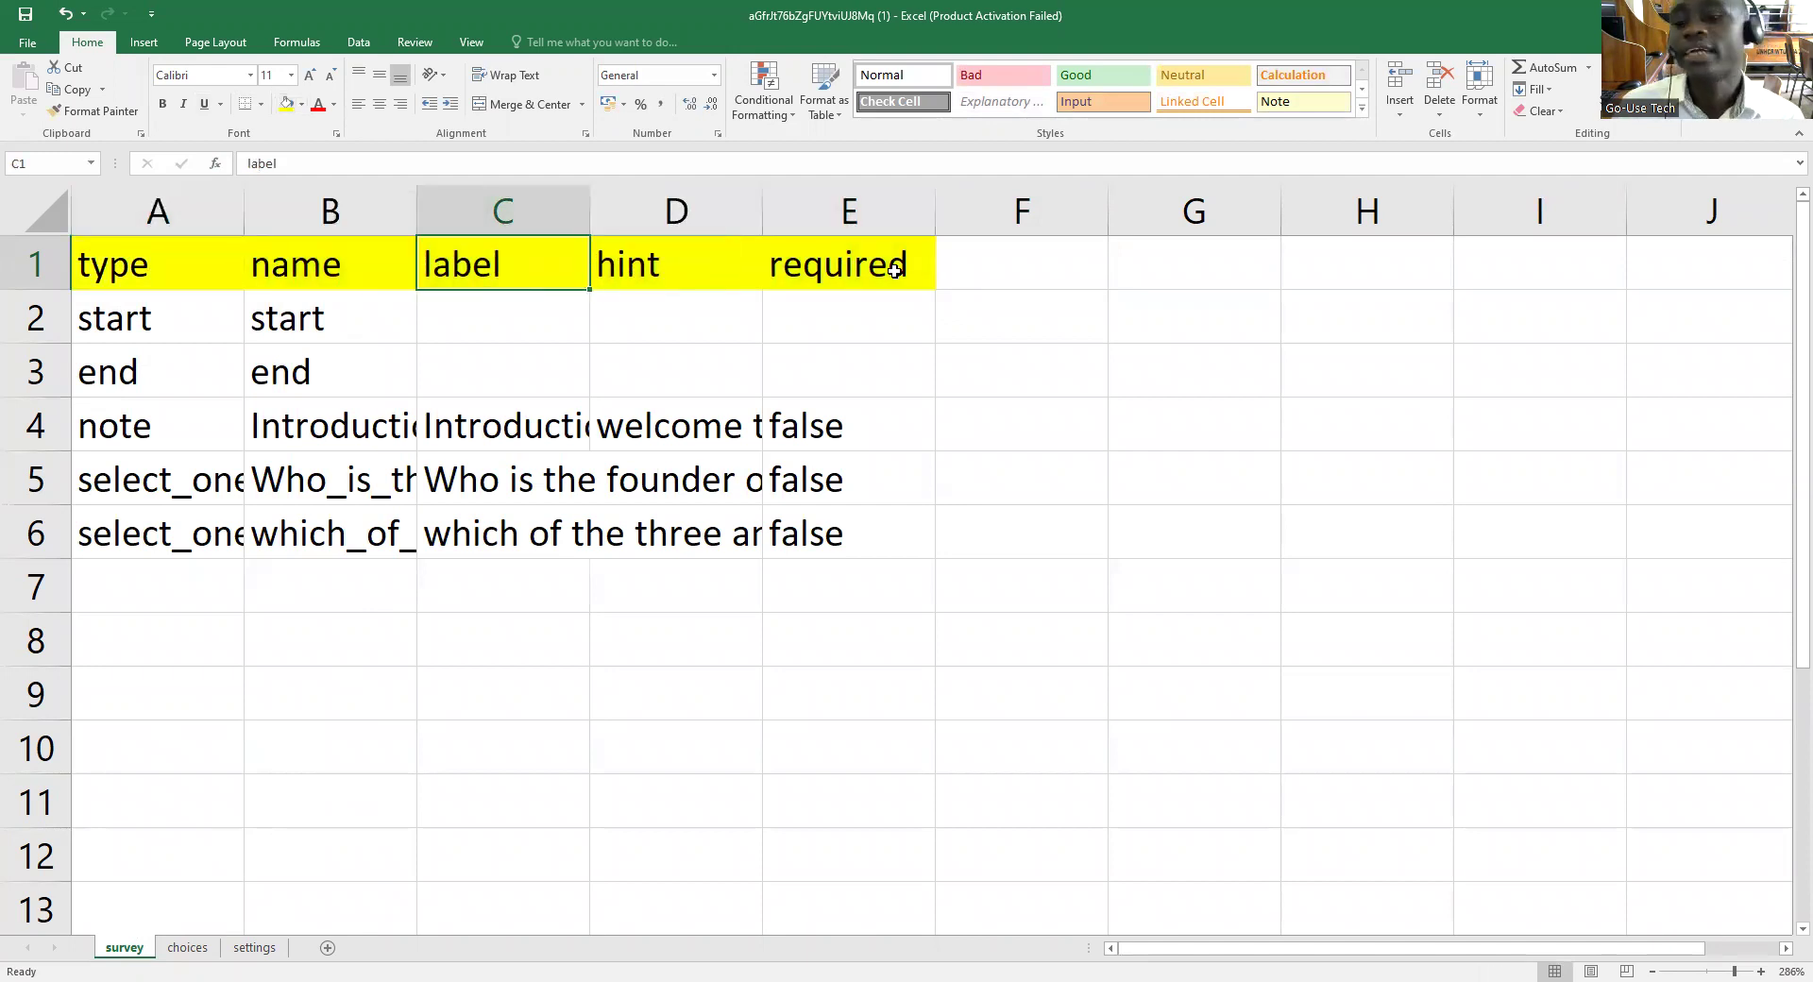
pyautogui.click(817, 271)
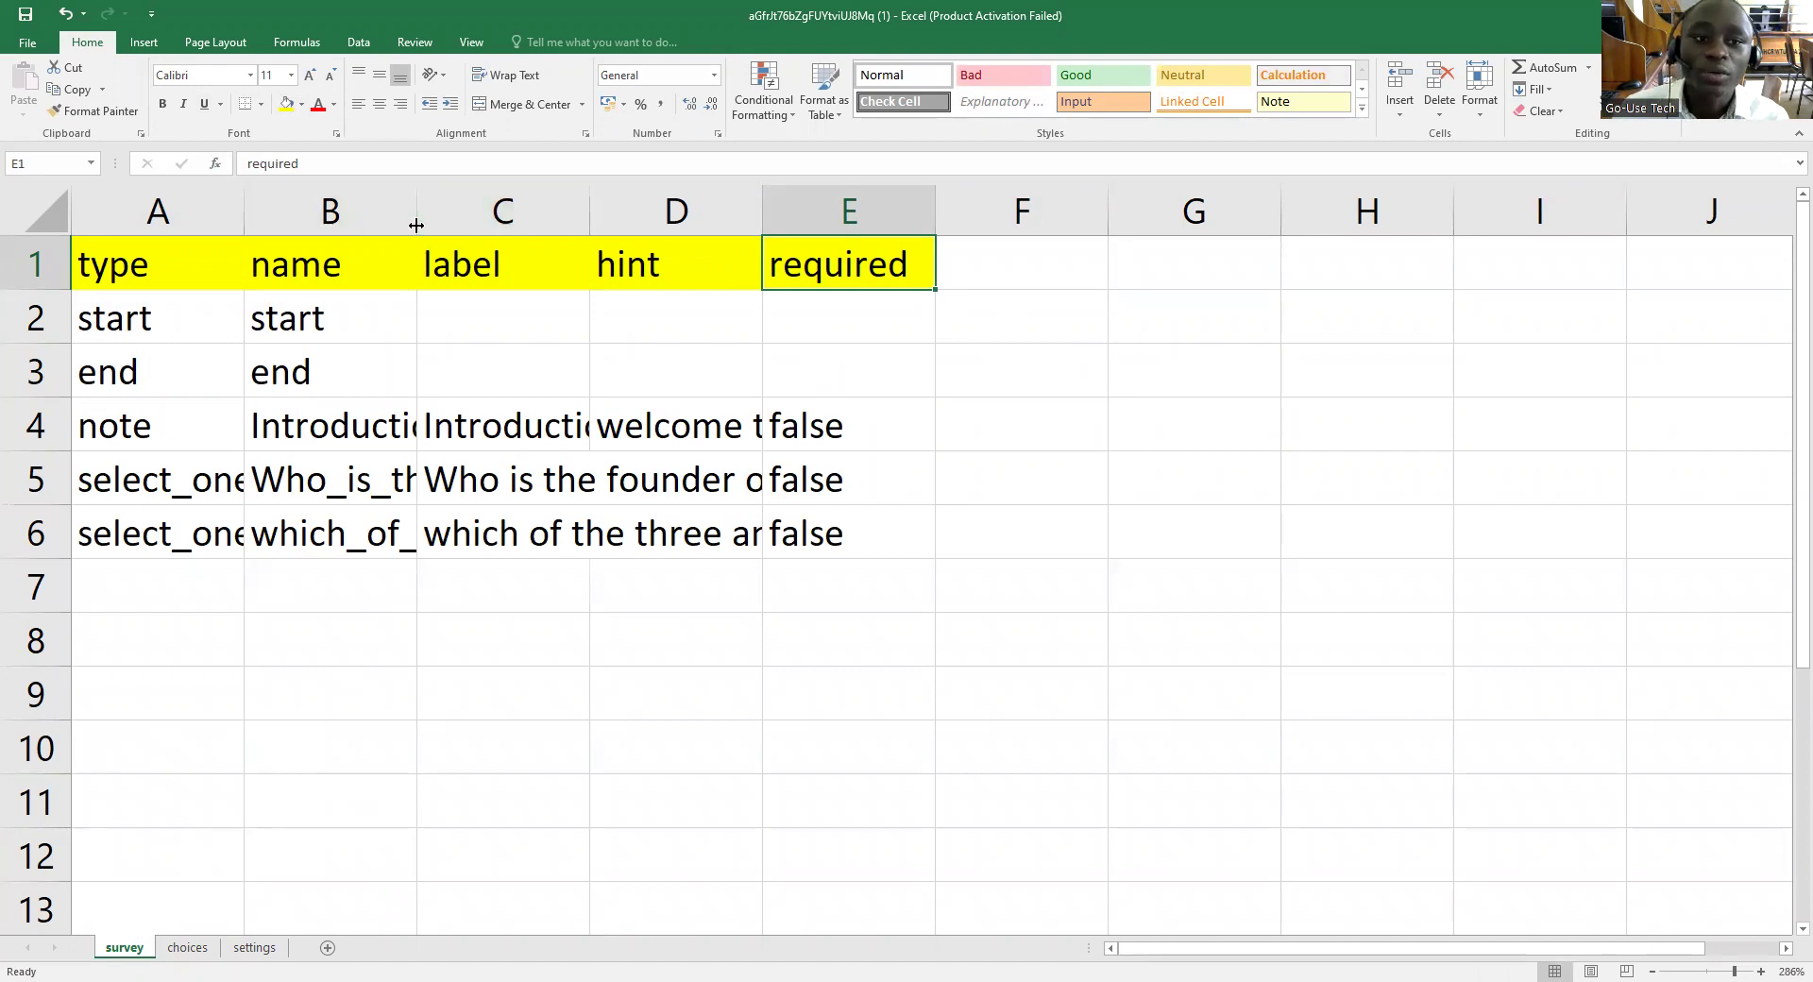
pyautogui.moveTo(417, 203); pyautogui.dragTo(516, 203)
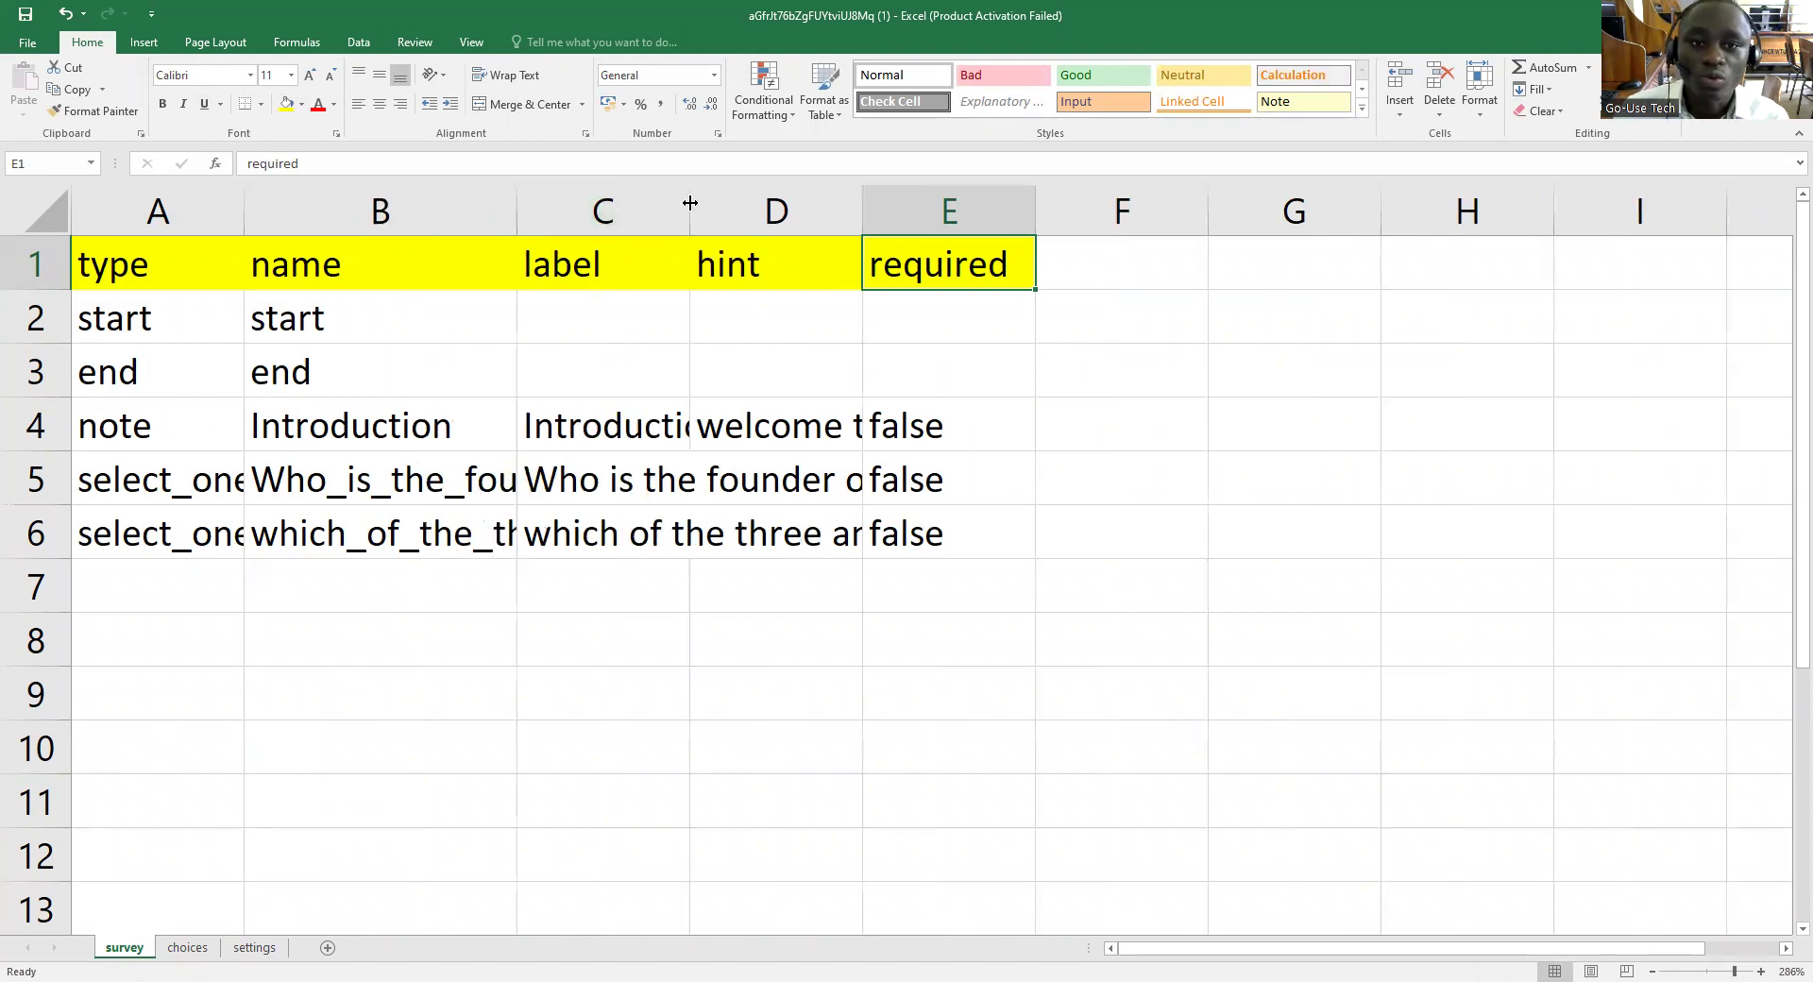
pyautogui.moveTo(689, 203); pyautogui.dragTo(787, 203)
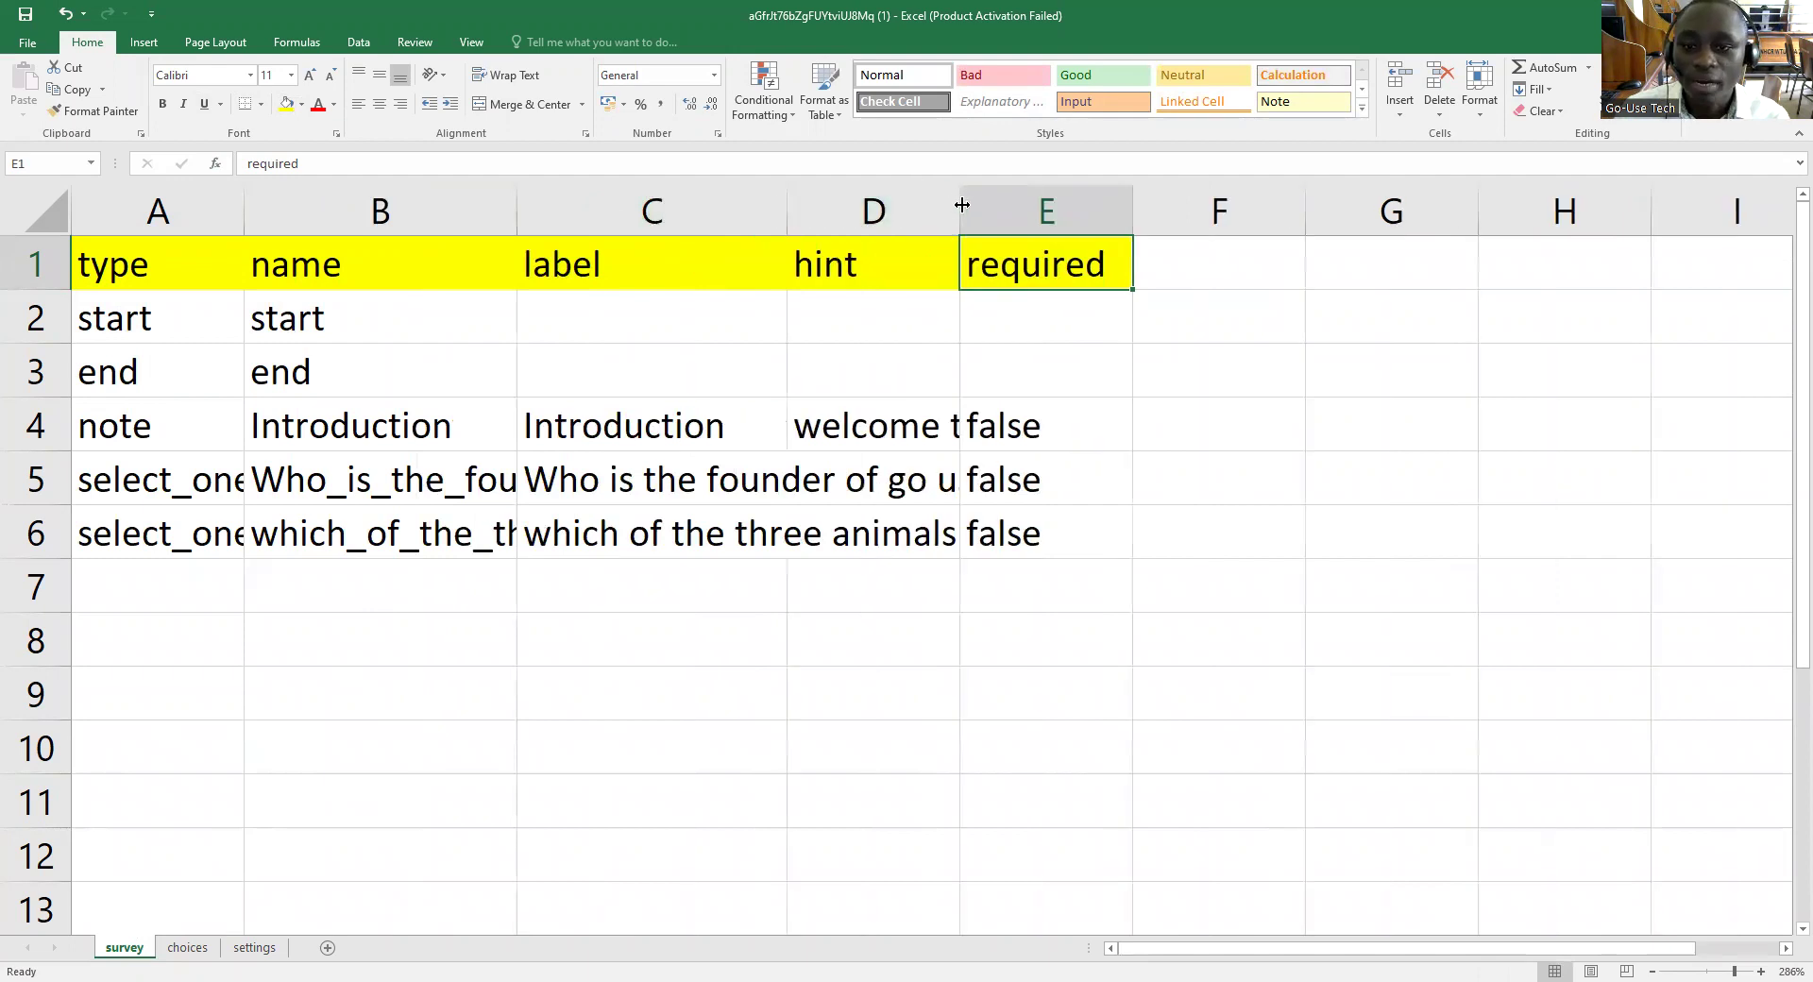
pyautogui.moveTo(959, 203); pyautogui.dragTo(1051, 203)
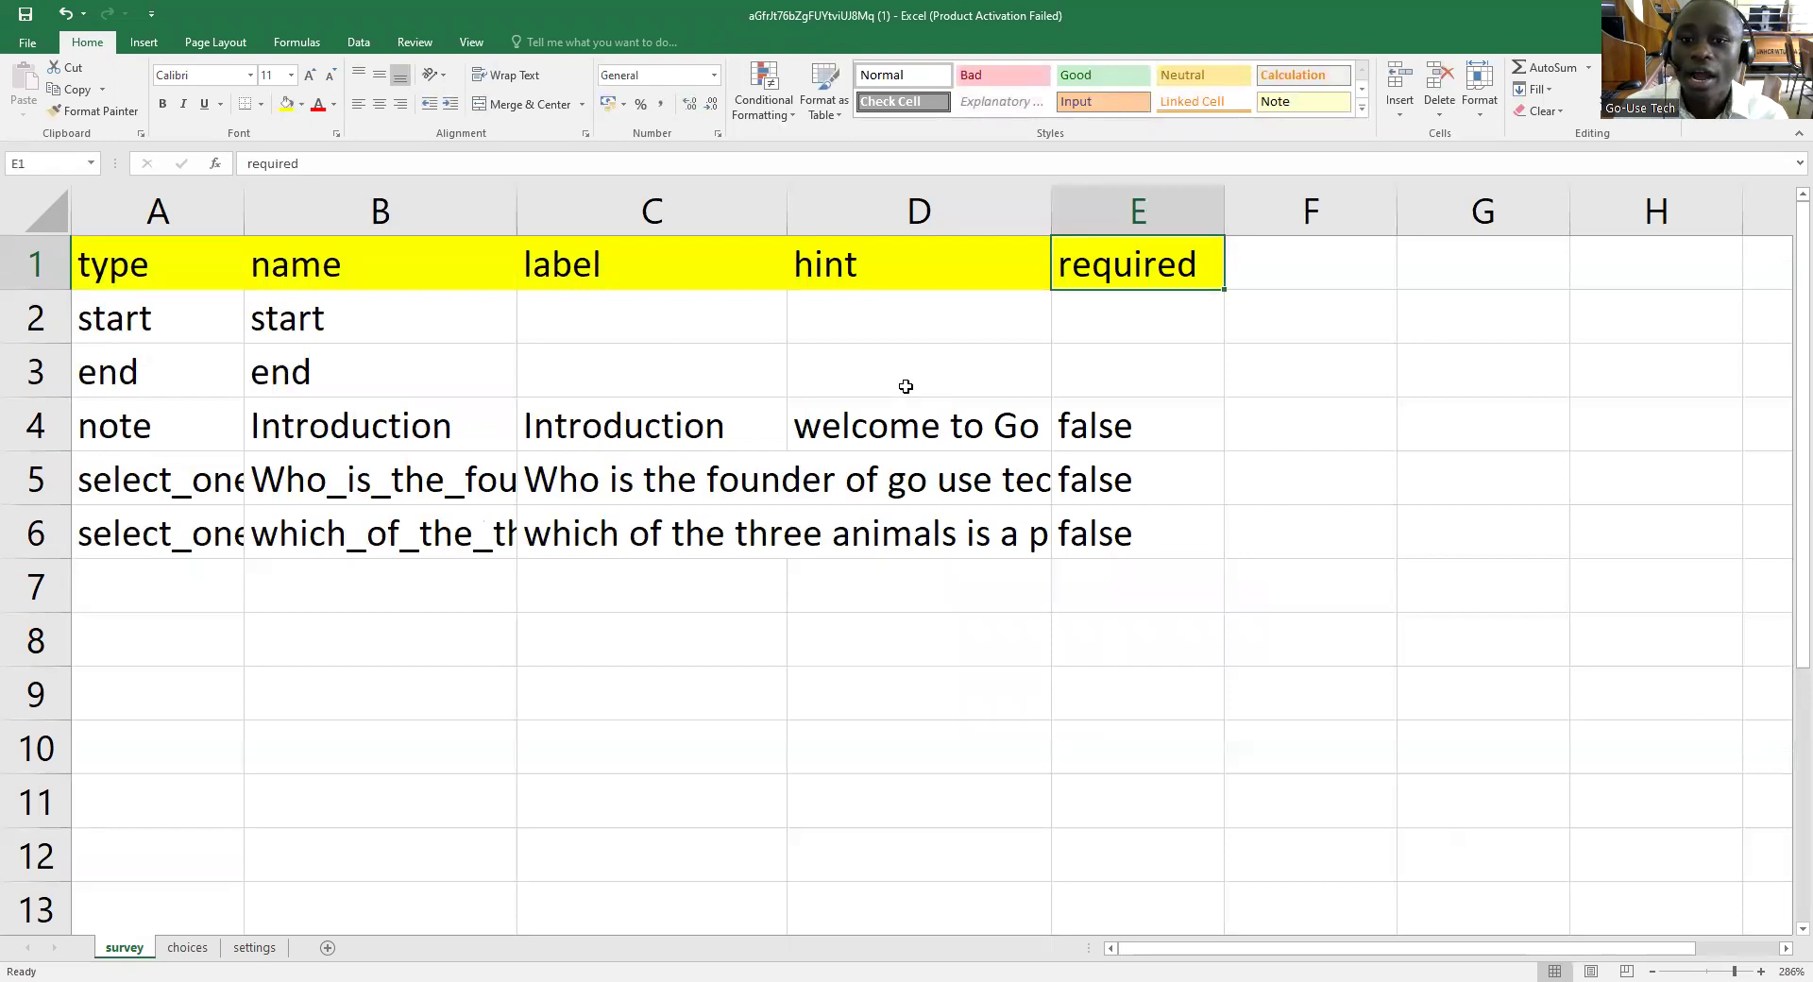
pyautogui.click(1011, 435)
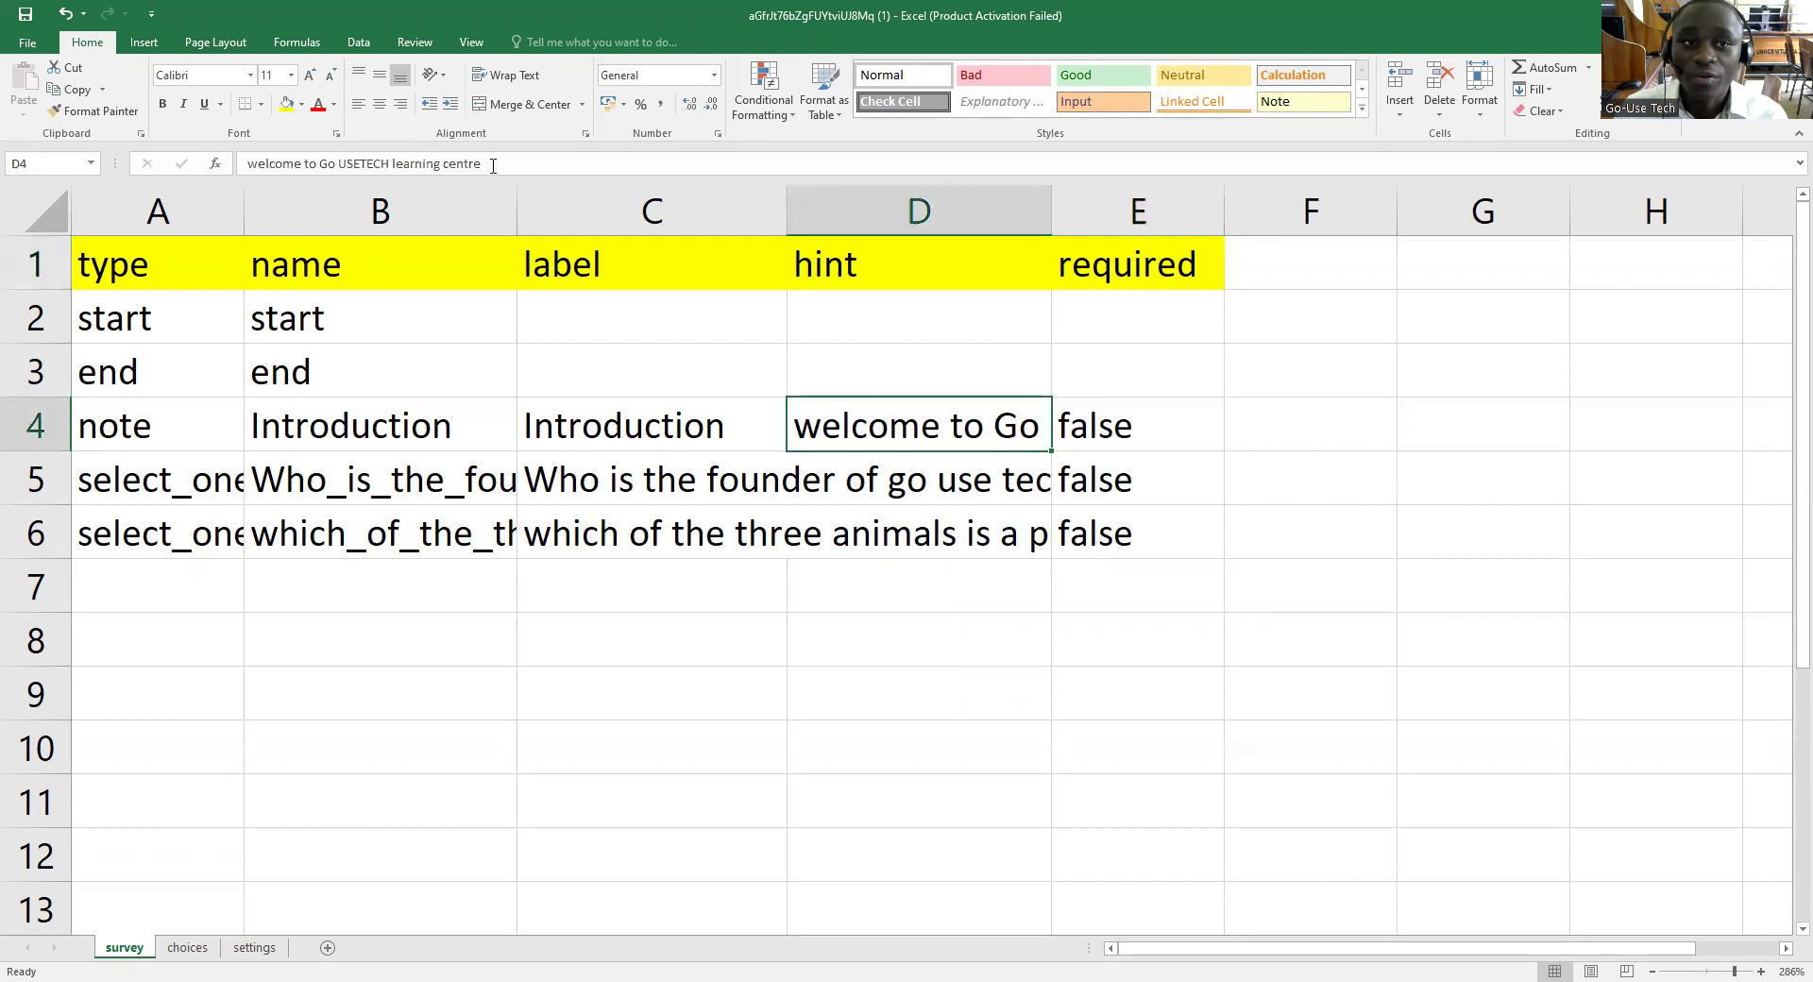
pyautogui.click(146, 483)
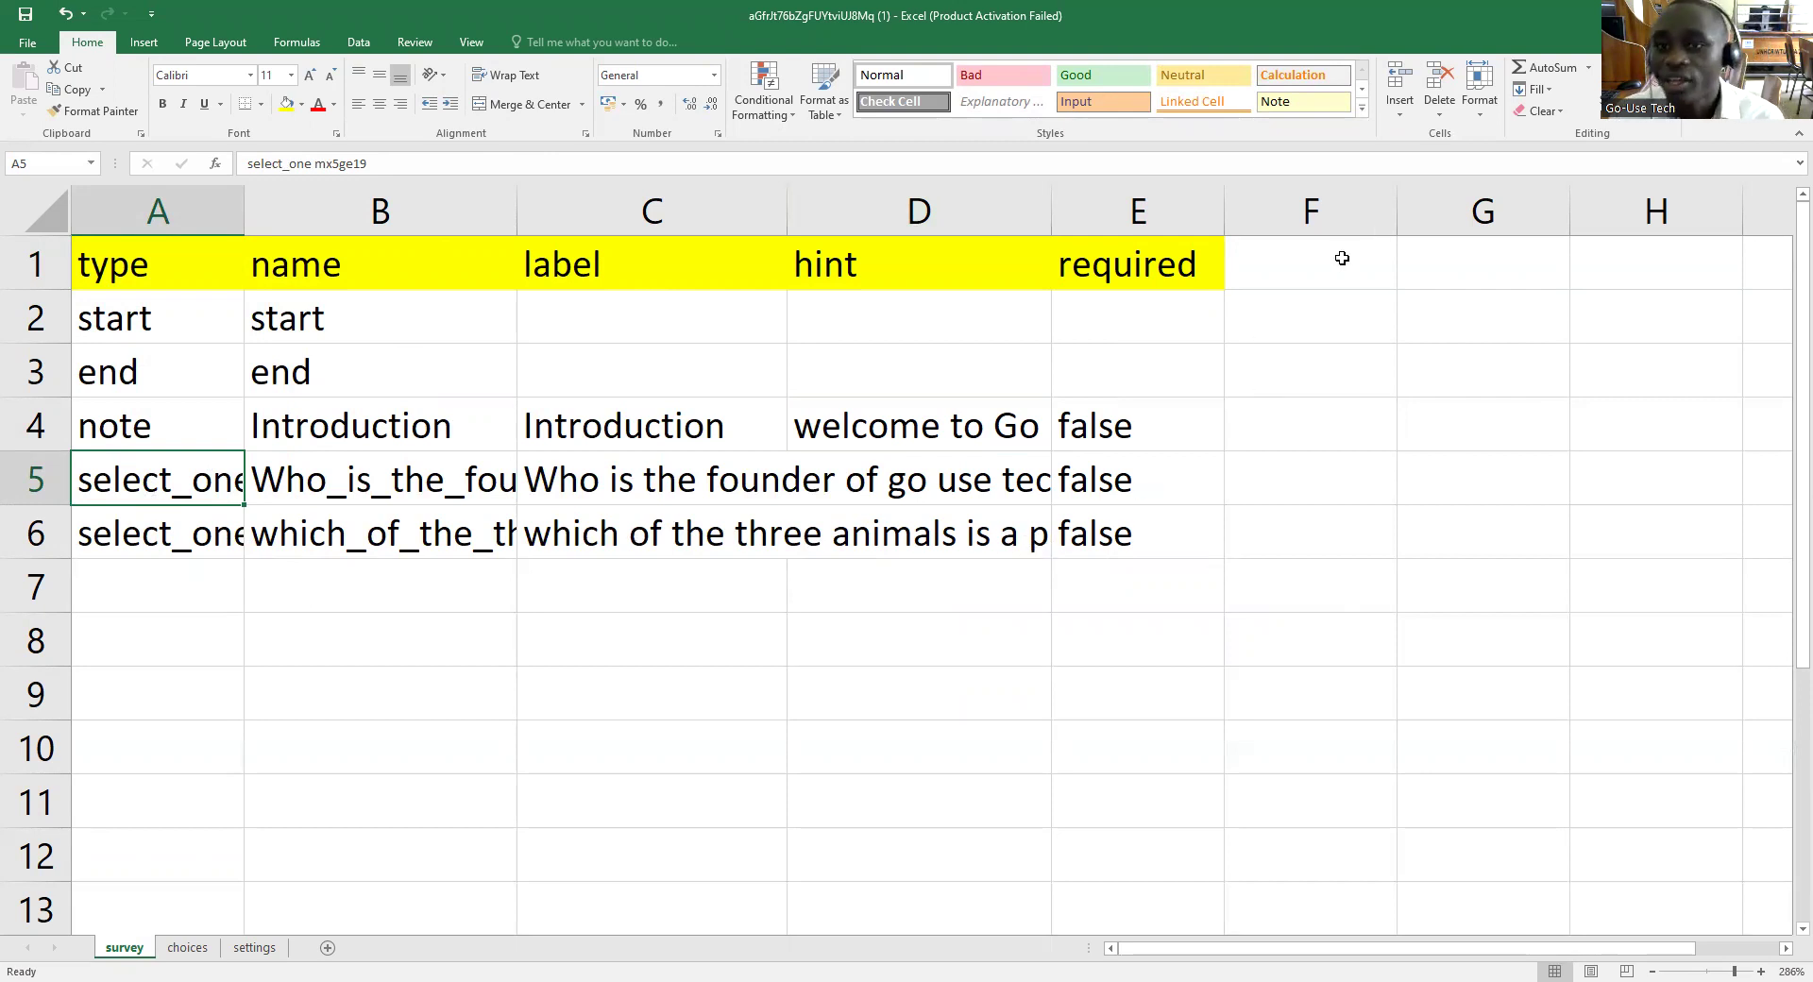
pyautogui.click(1296, 274)
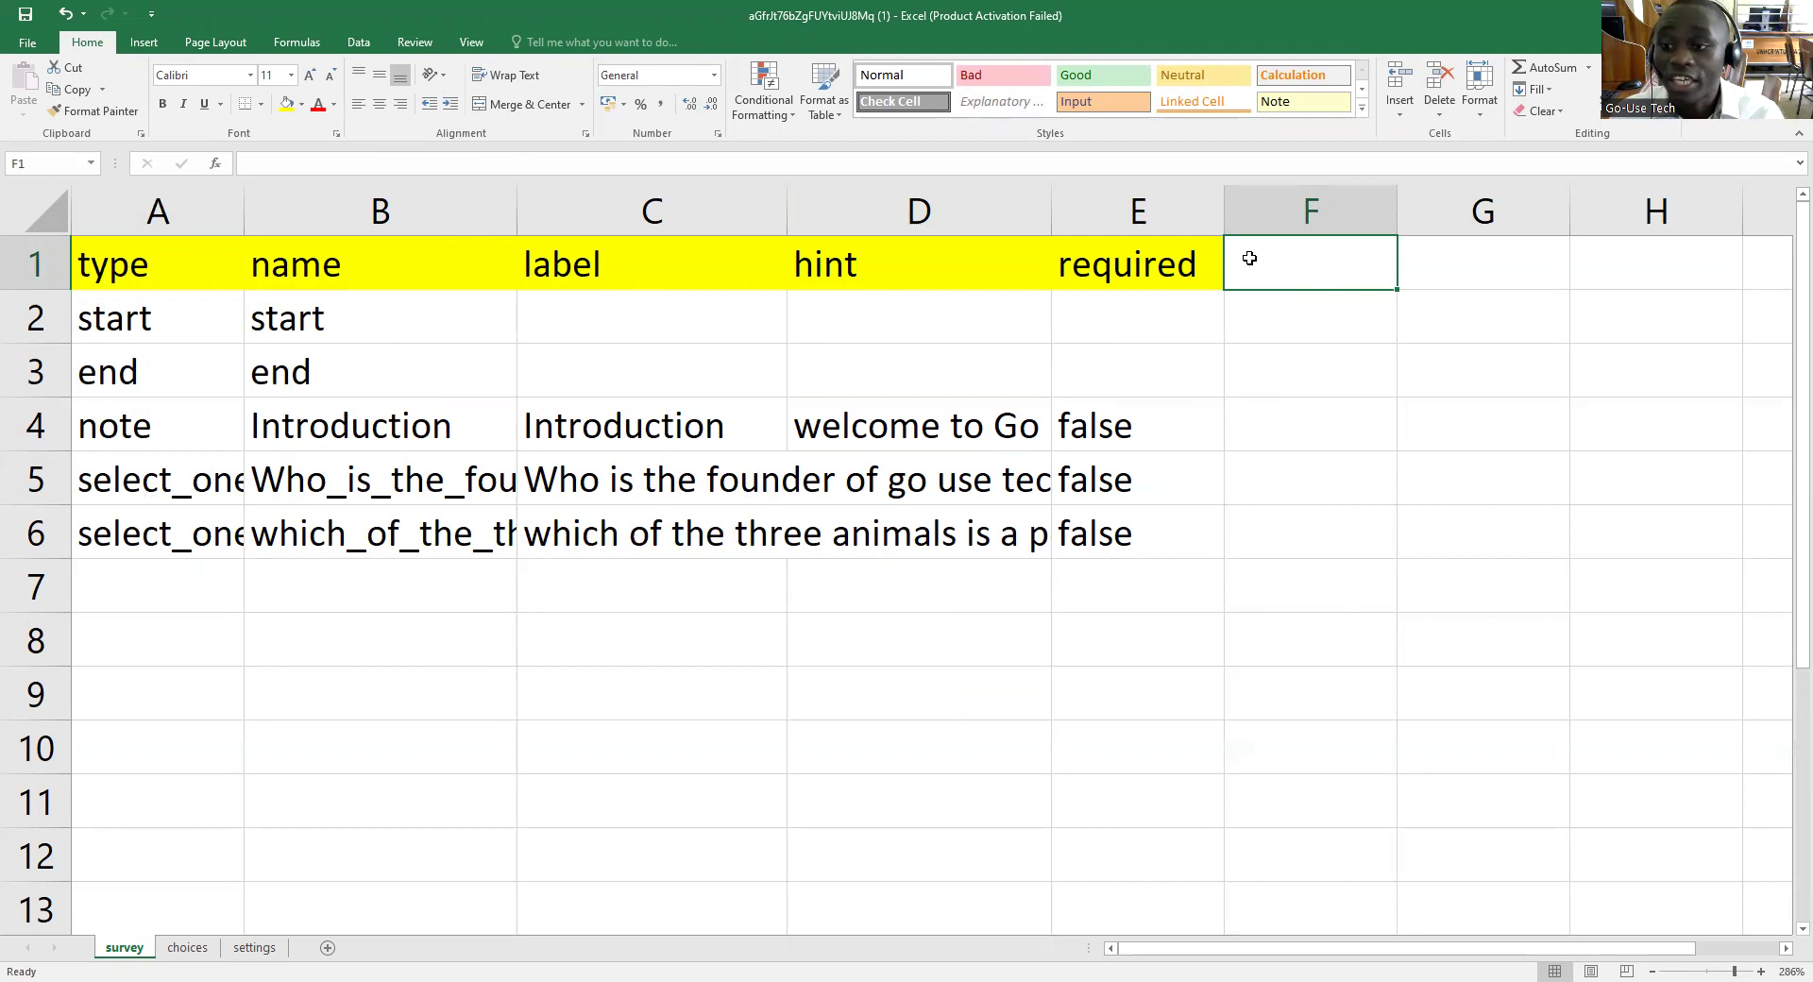
pyautogui.write('ima')
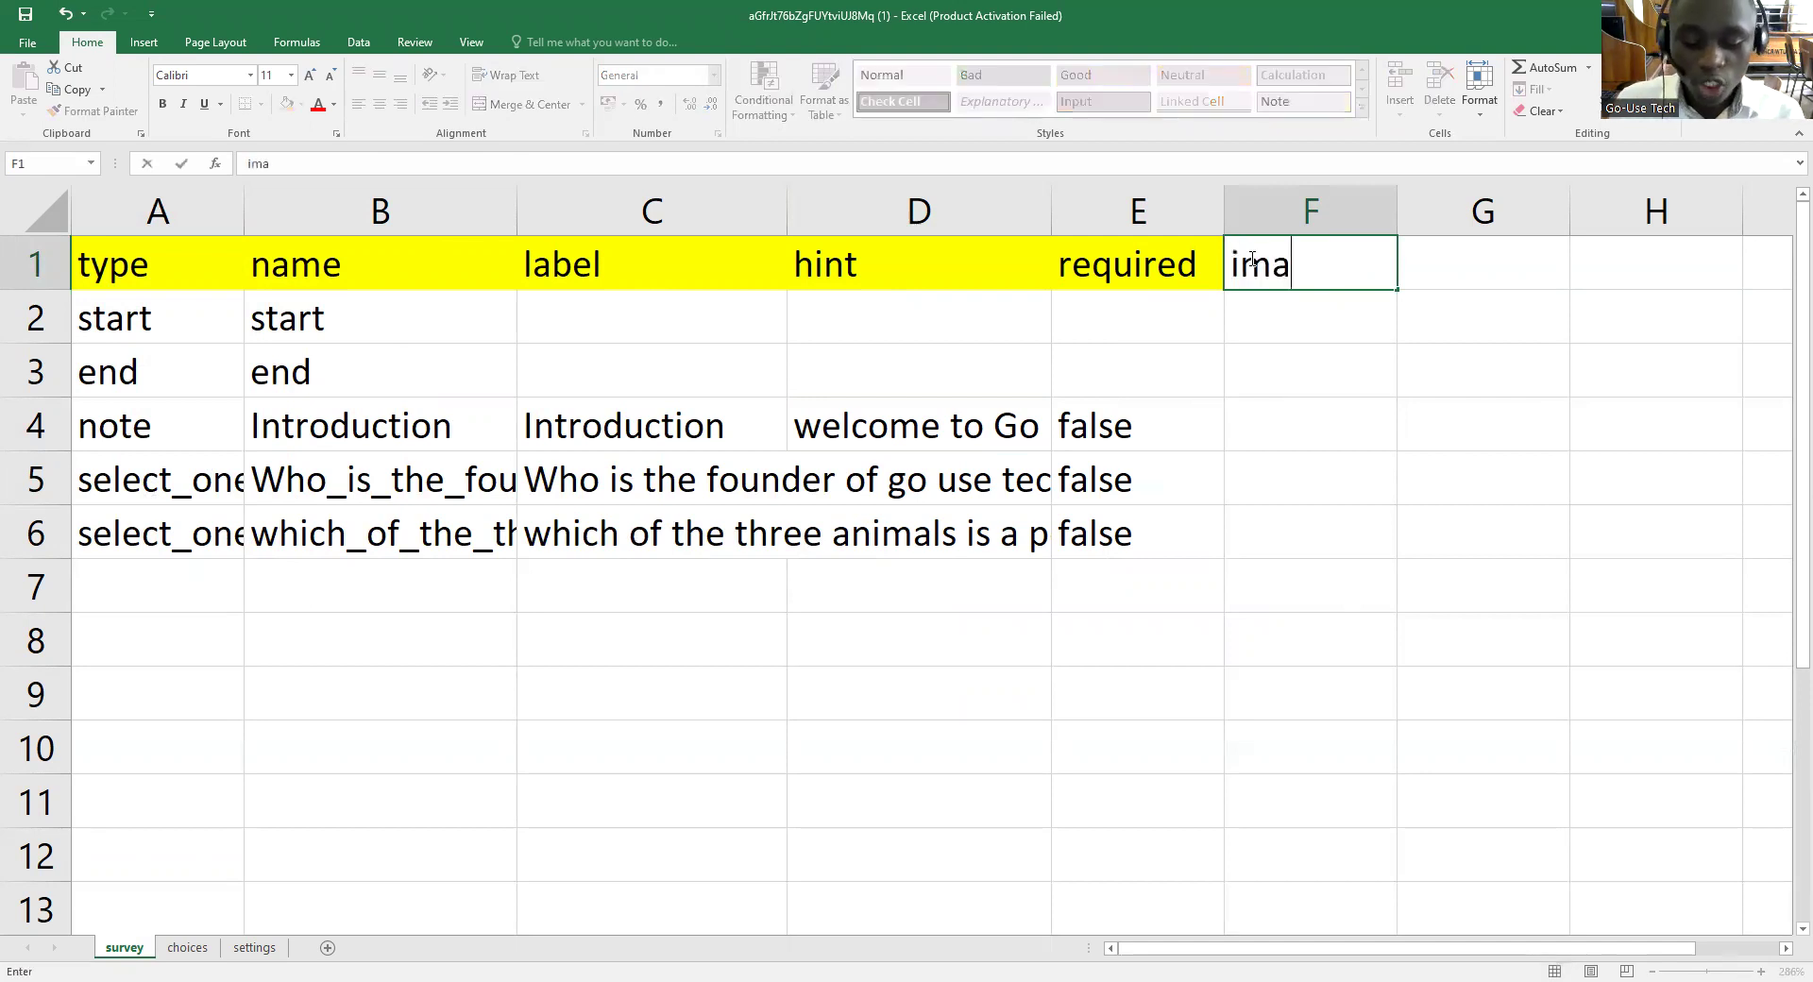
pyautogui.write('ge::')
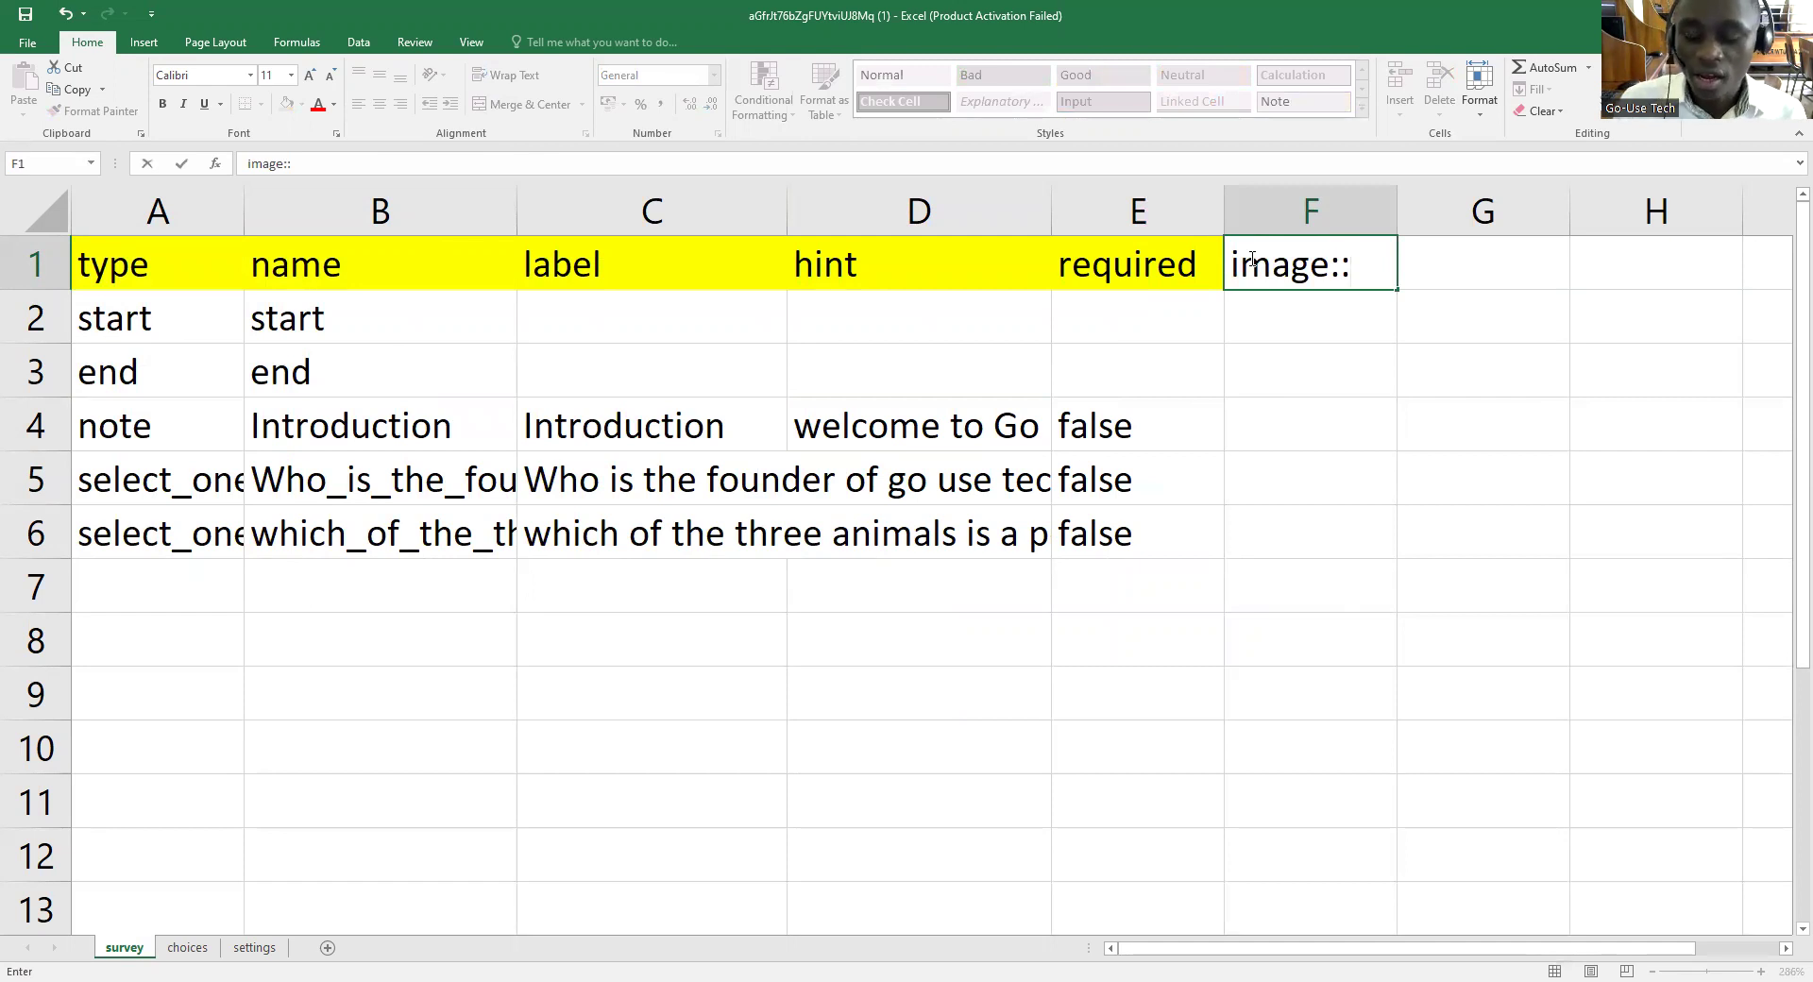
pyautogui.press('BackSpace')
pyautogui.press('BackSpace')
pyautogui.press('BackSpace')
pyautogui.press('BackSpace')
pyautogui.press('BackSpace')
pyautogui.press('BackSpace')
# Enter the column header media::image in cell F1 of the survey sheet.
pyautogui.write('me')
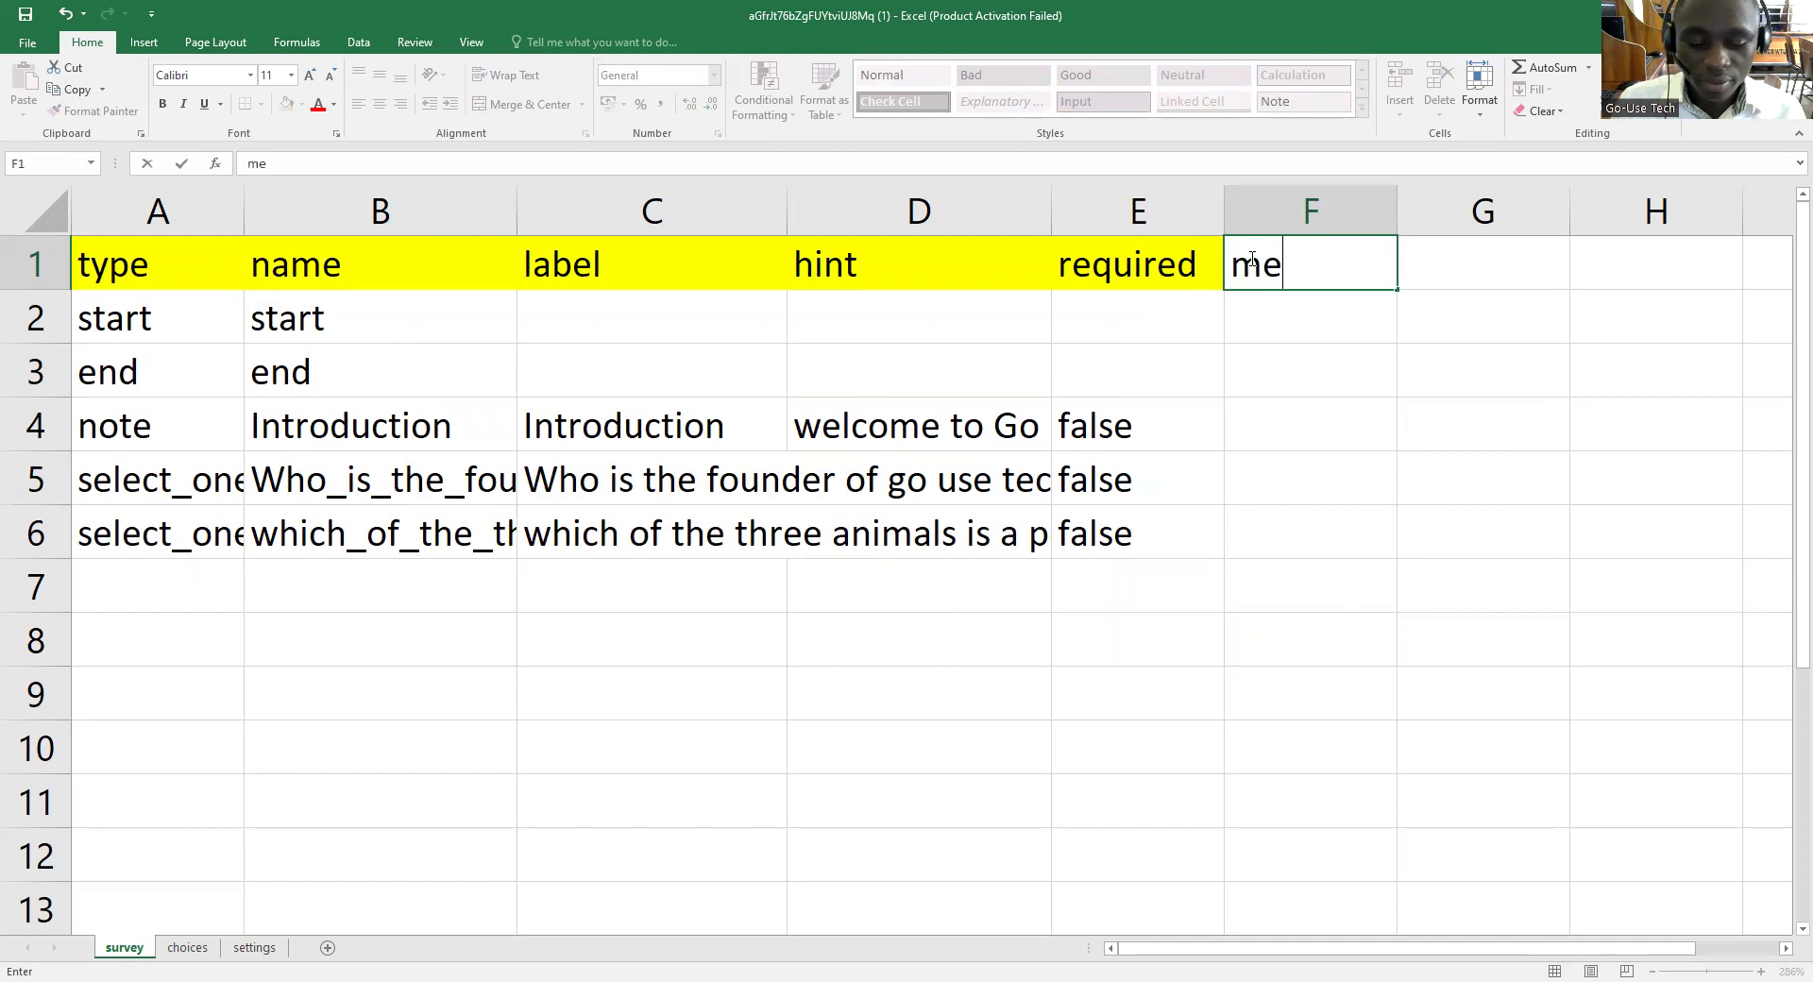
pyautogui.write('dia::')
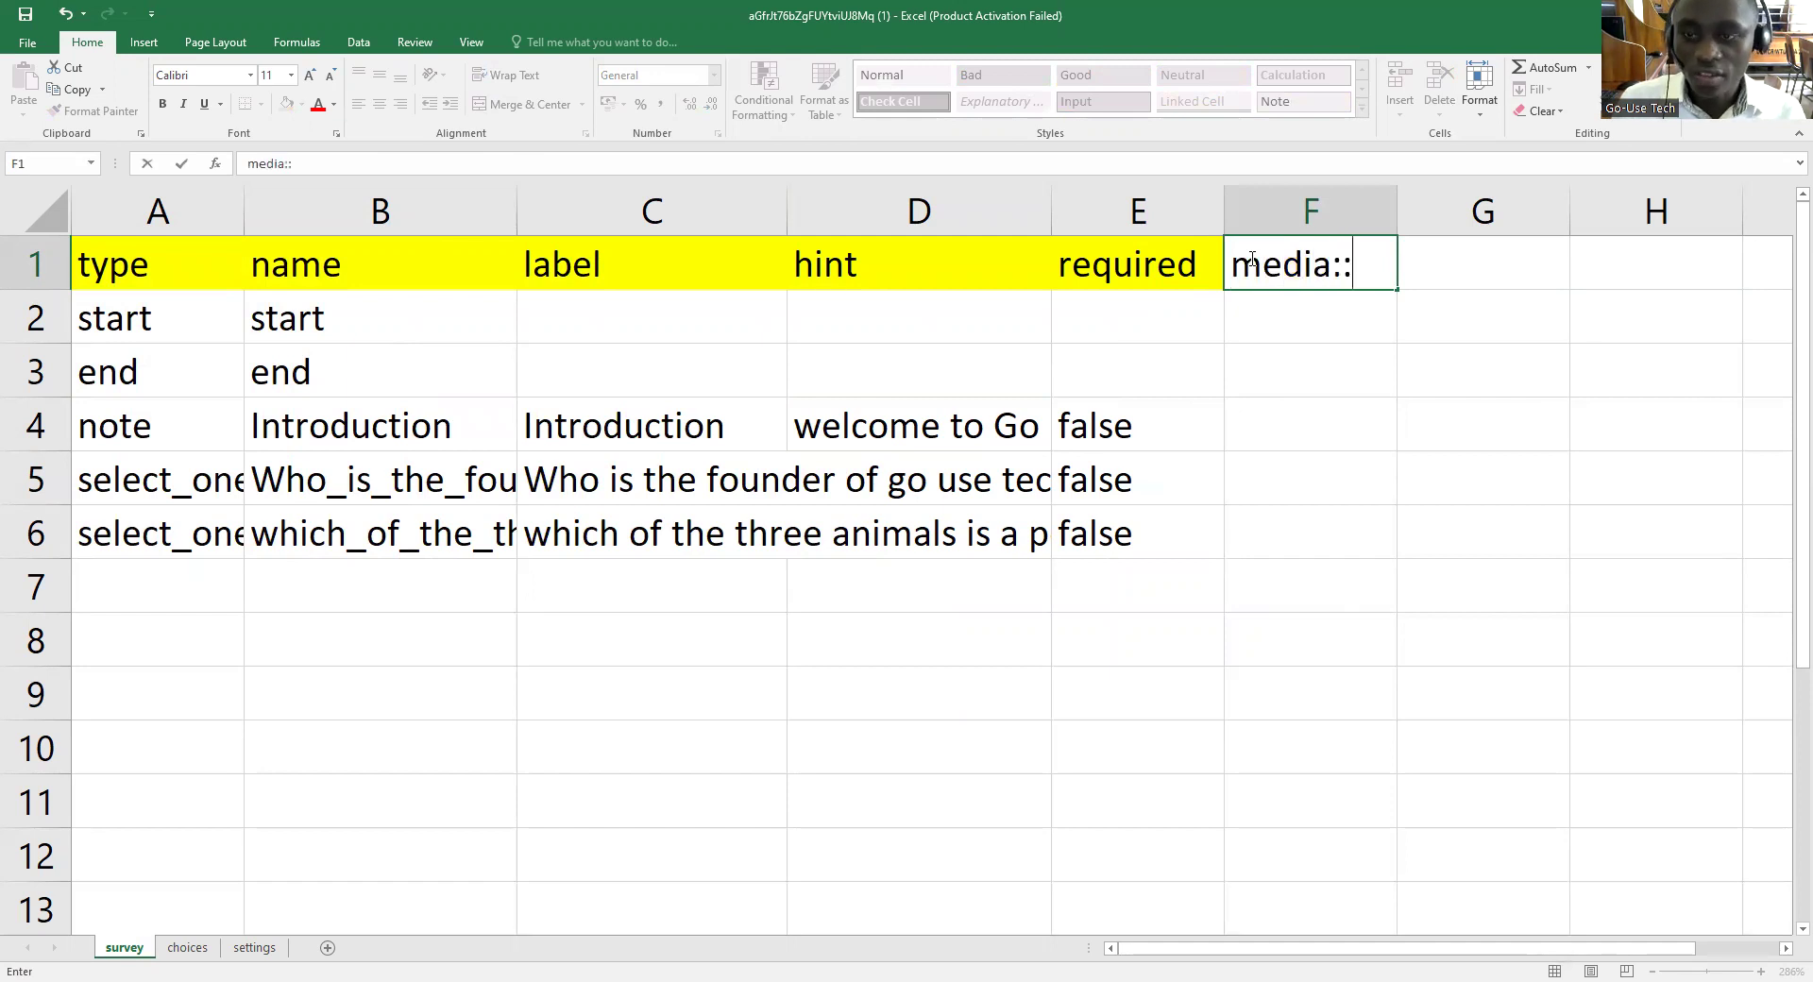
pyautogui.write('image')
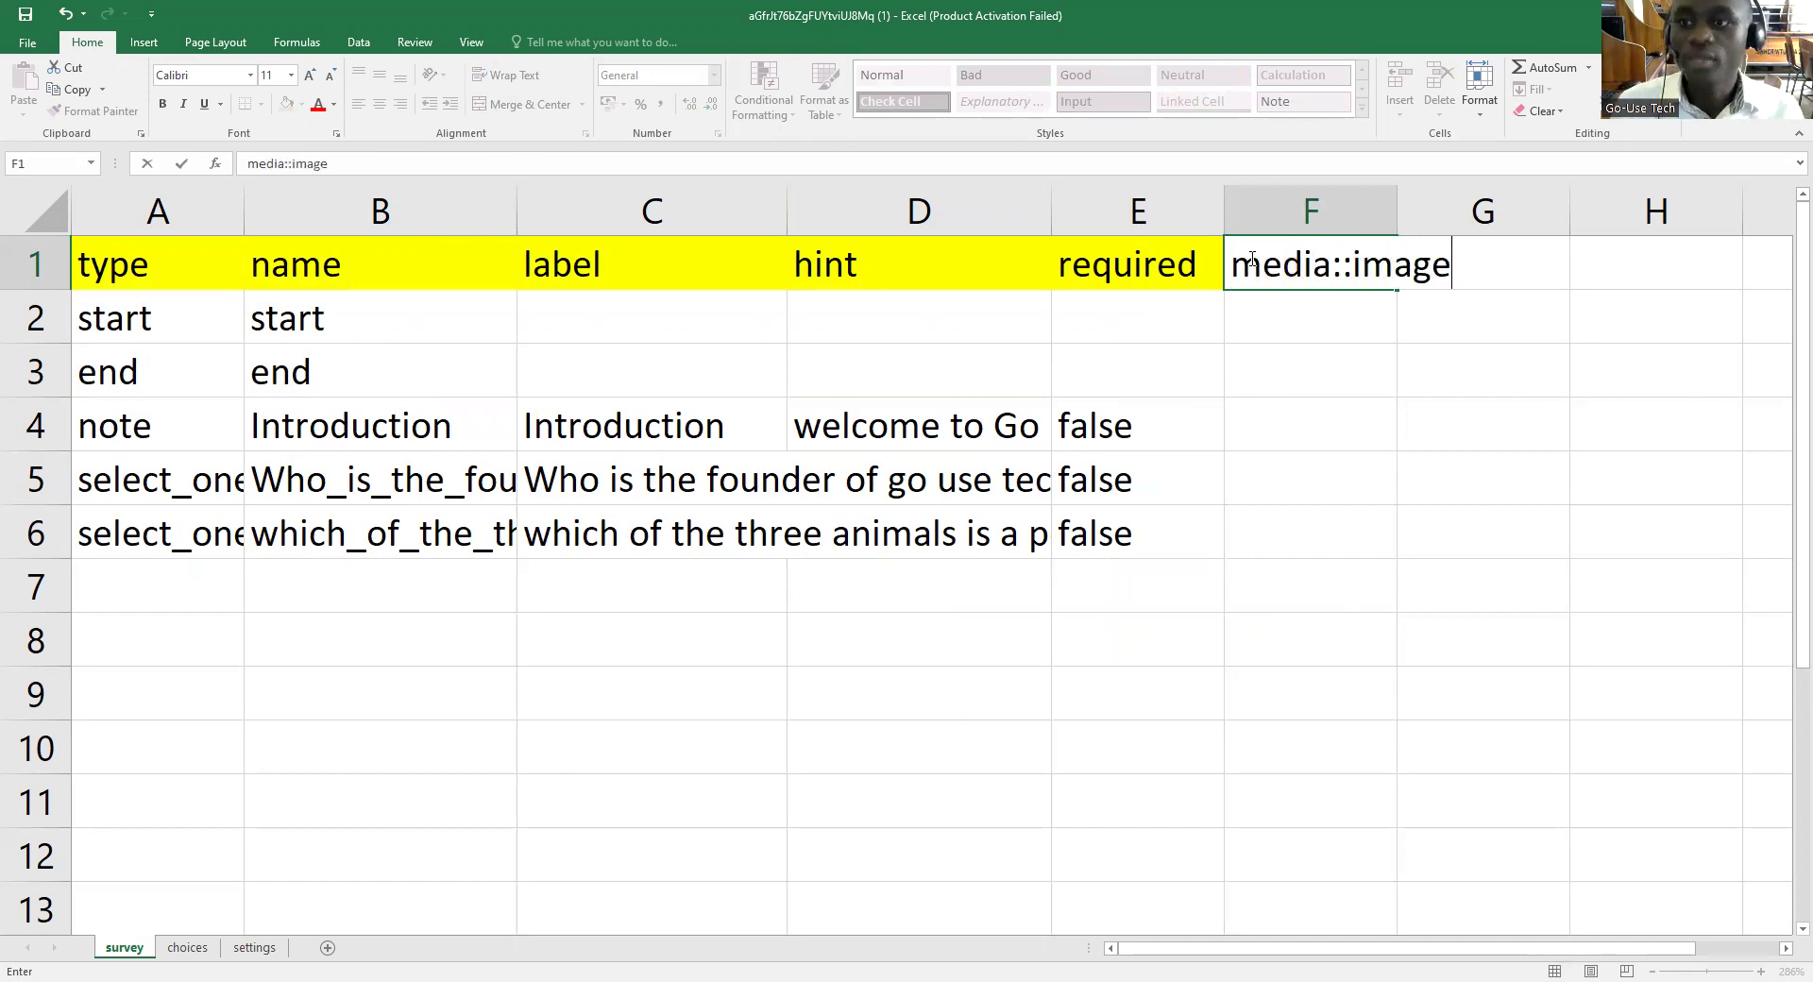
pyautogui.click(1303, 345)
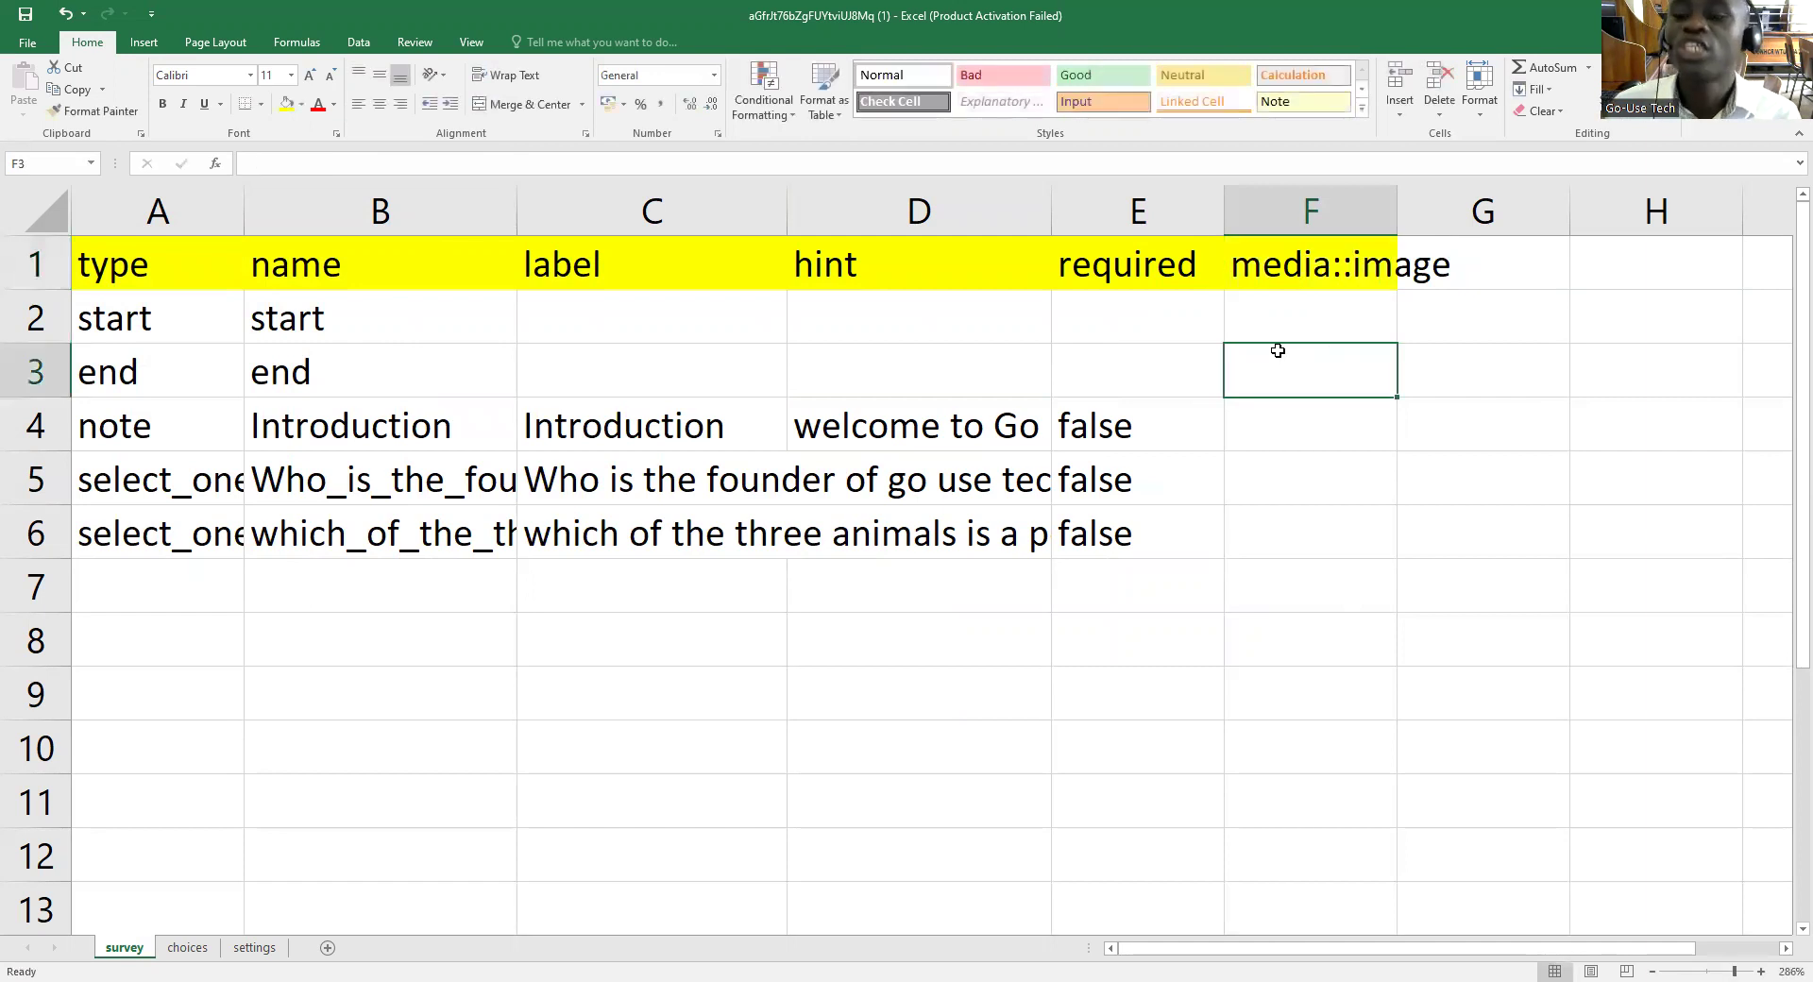
# Switch to KoboToolbox in the browser and open the media settings of the project "Learning how to insert photos on kobotoll box".
pyautogui.click(1287, 316)
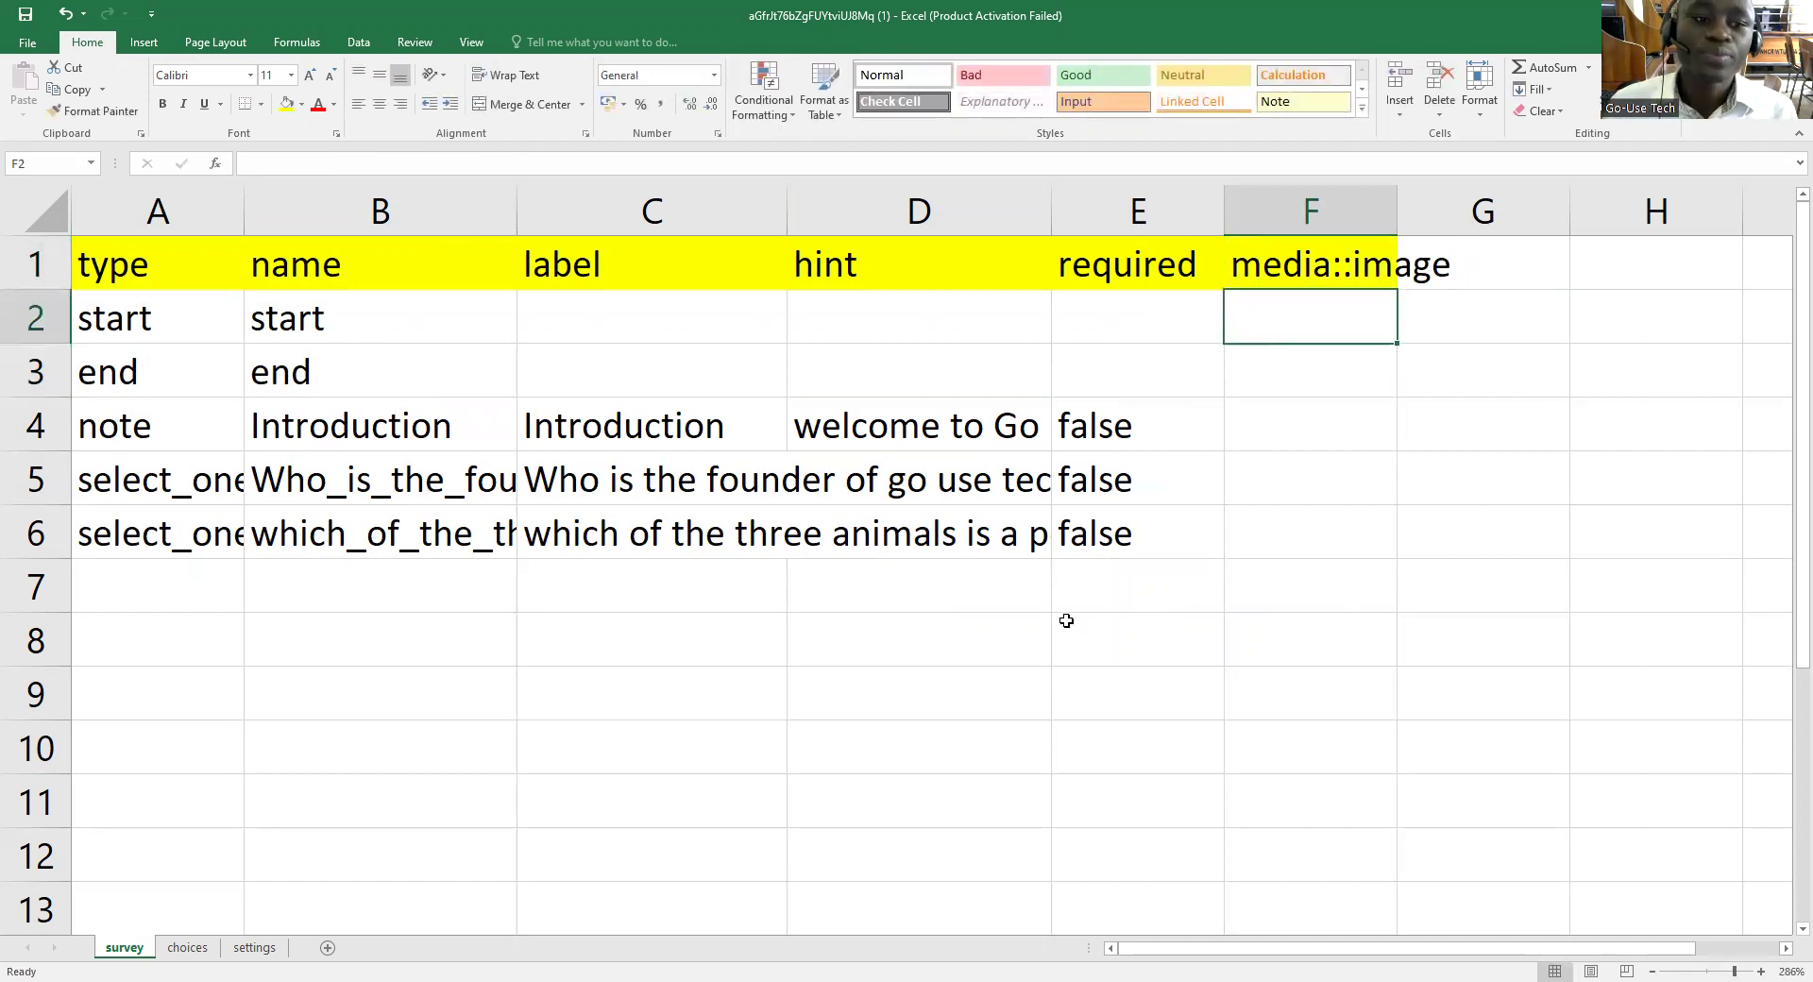
pyautogui.click(1317, 424)
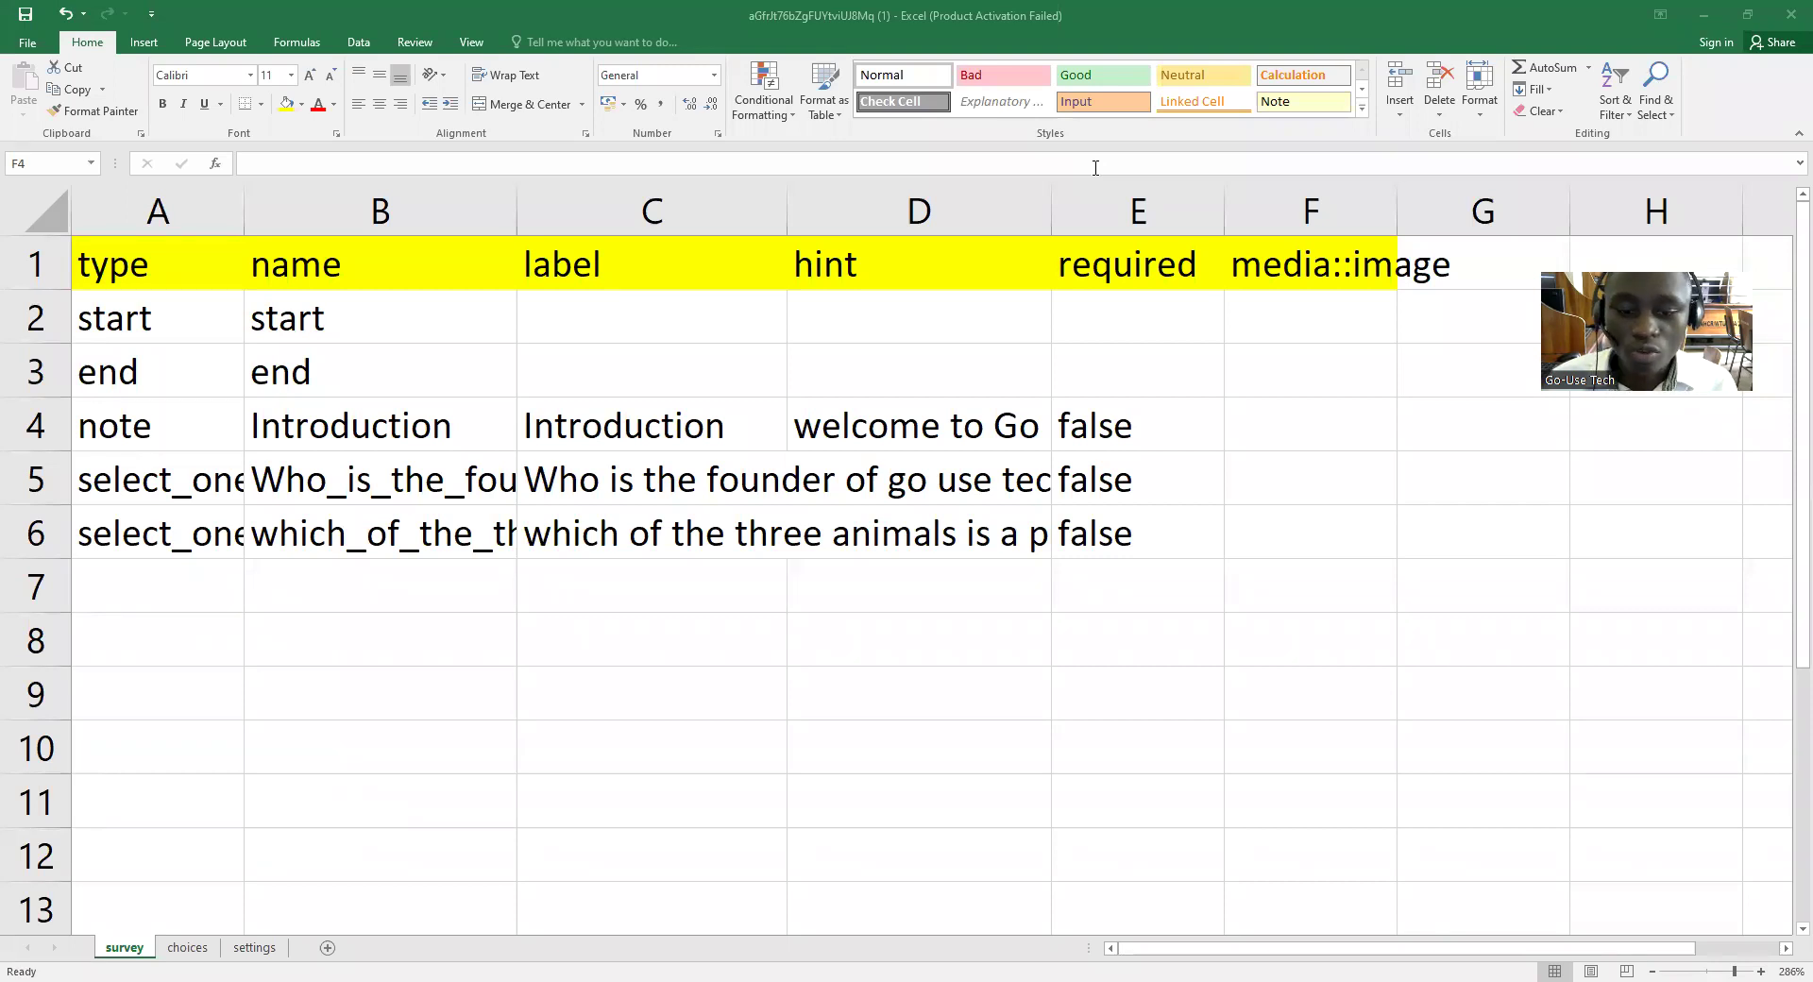
pyautogui.hotkey('alt', 'Tab')
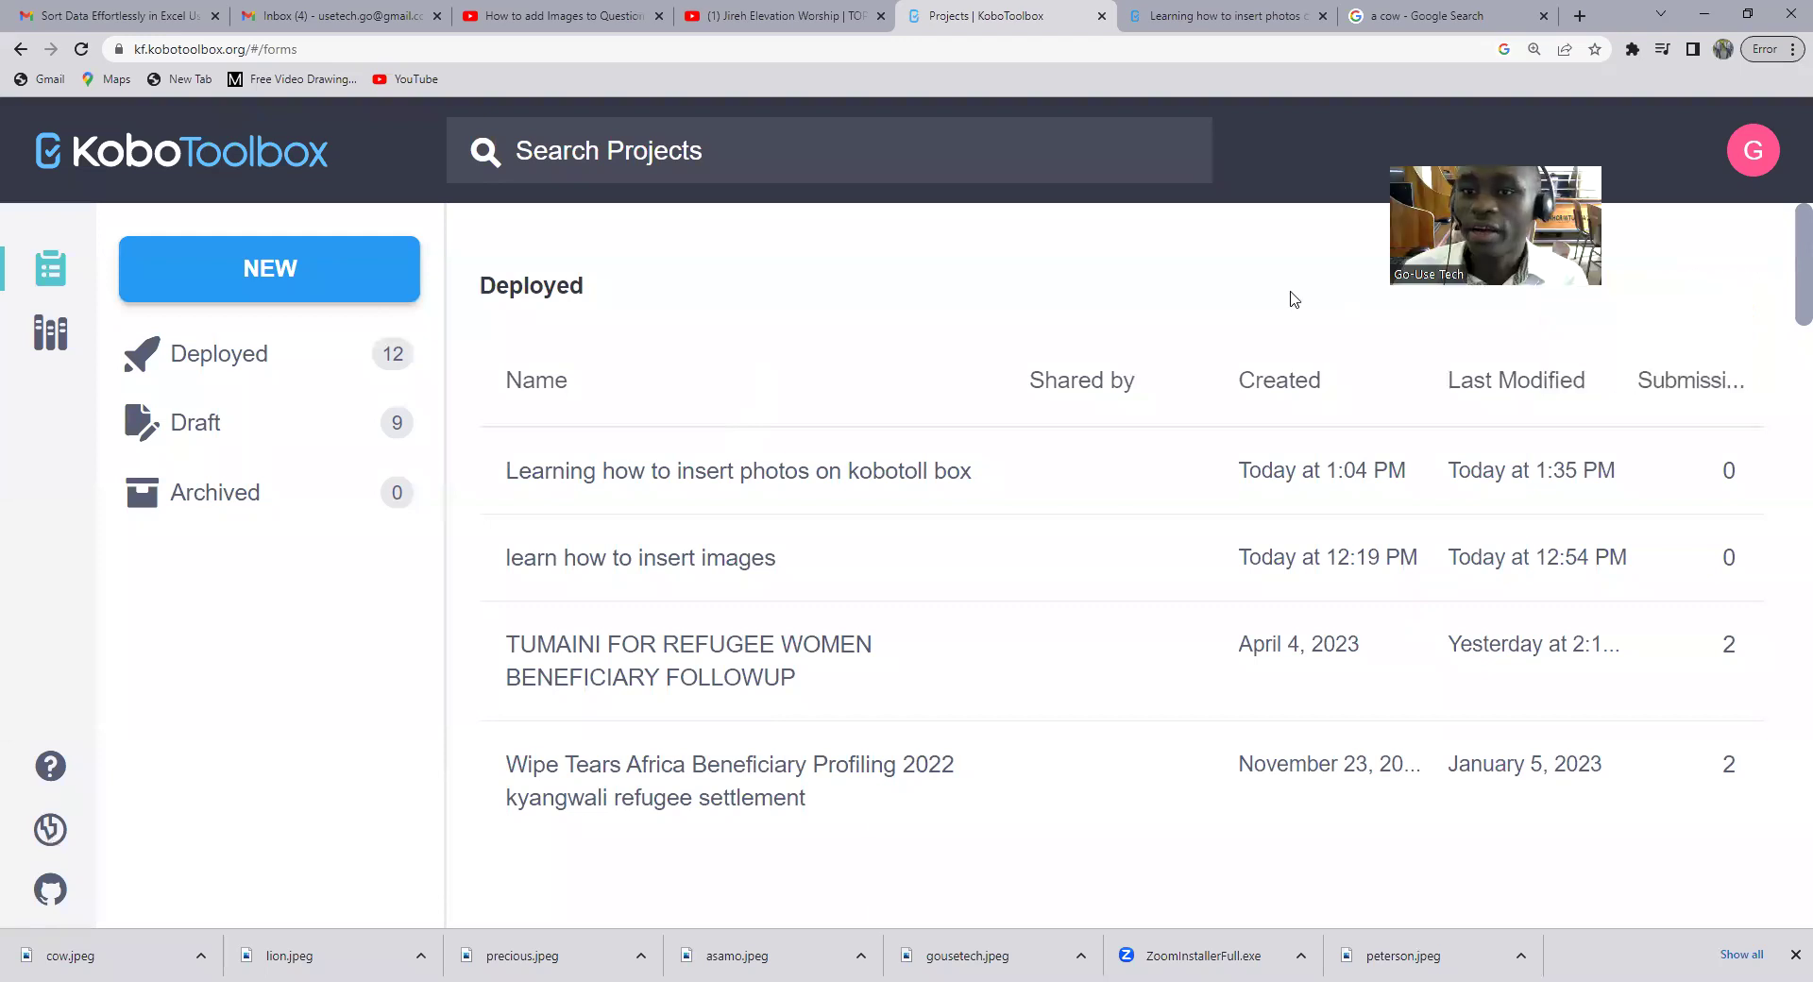
pyautogui.click(629, 471)
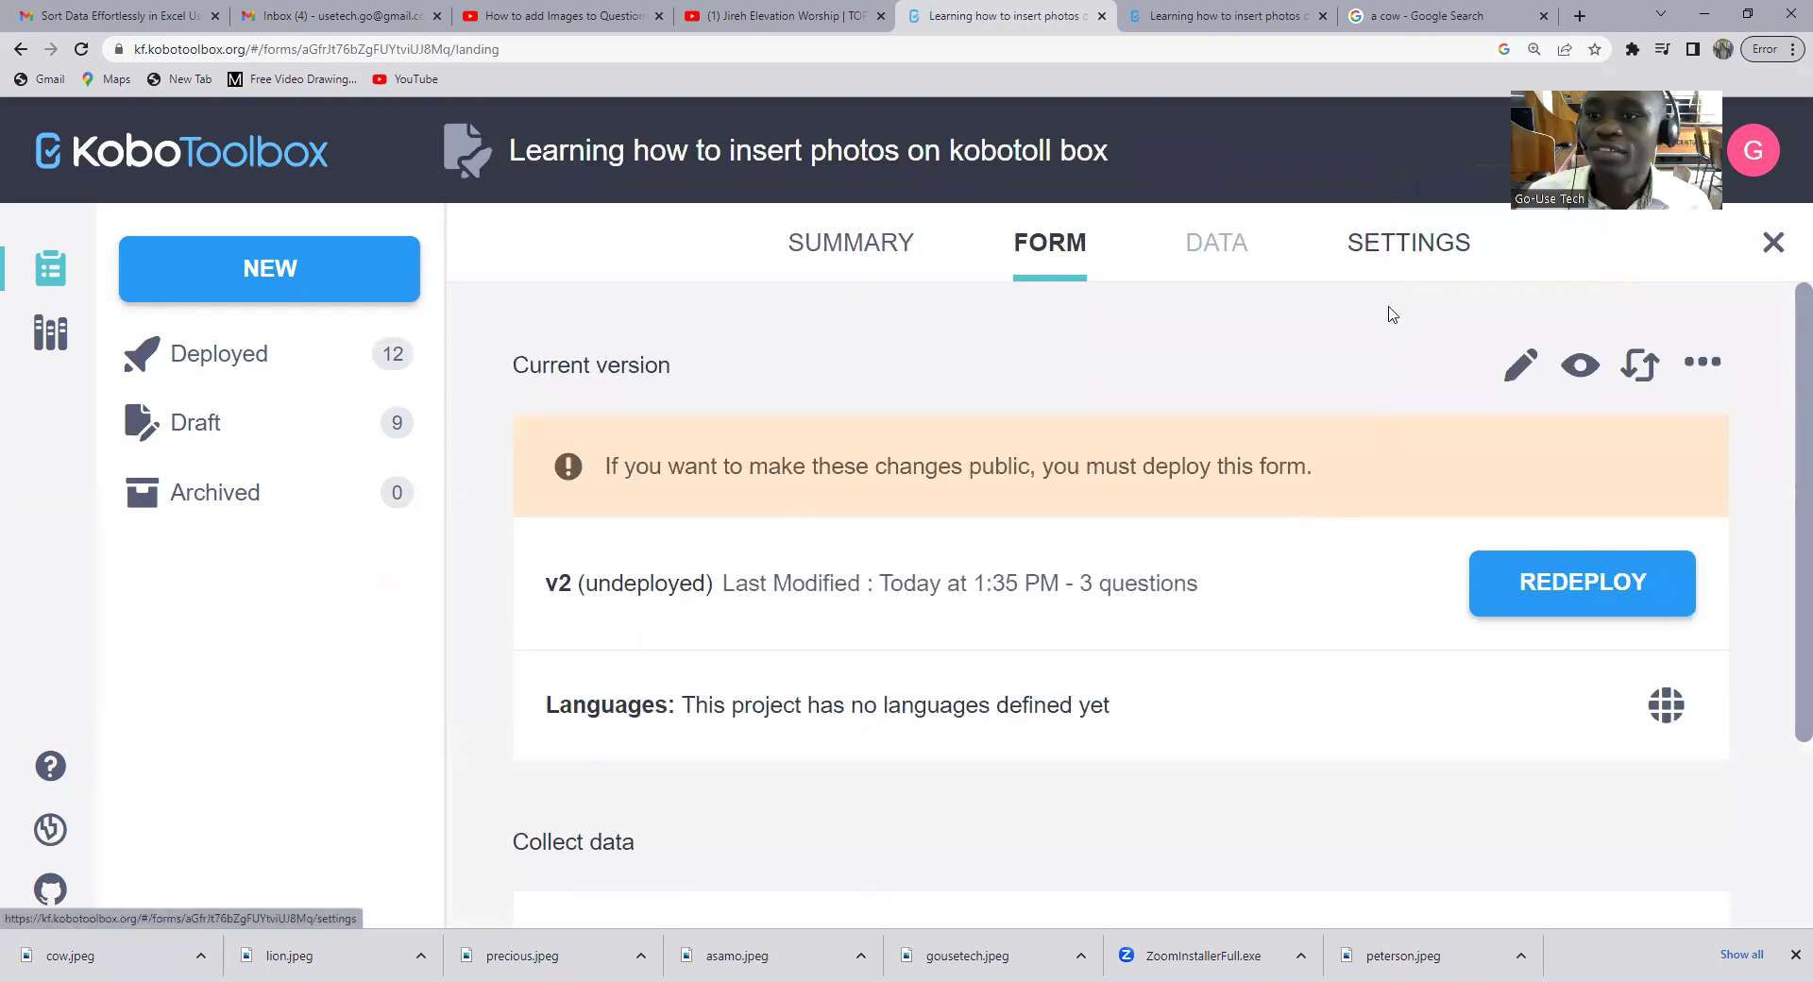
pyautogui.click(1396, 248)
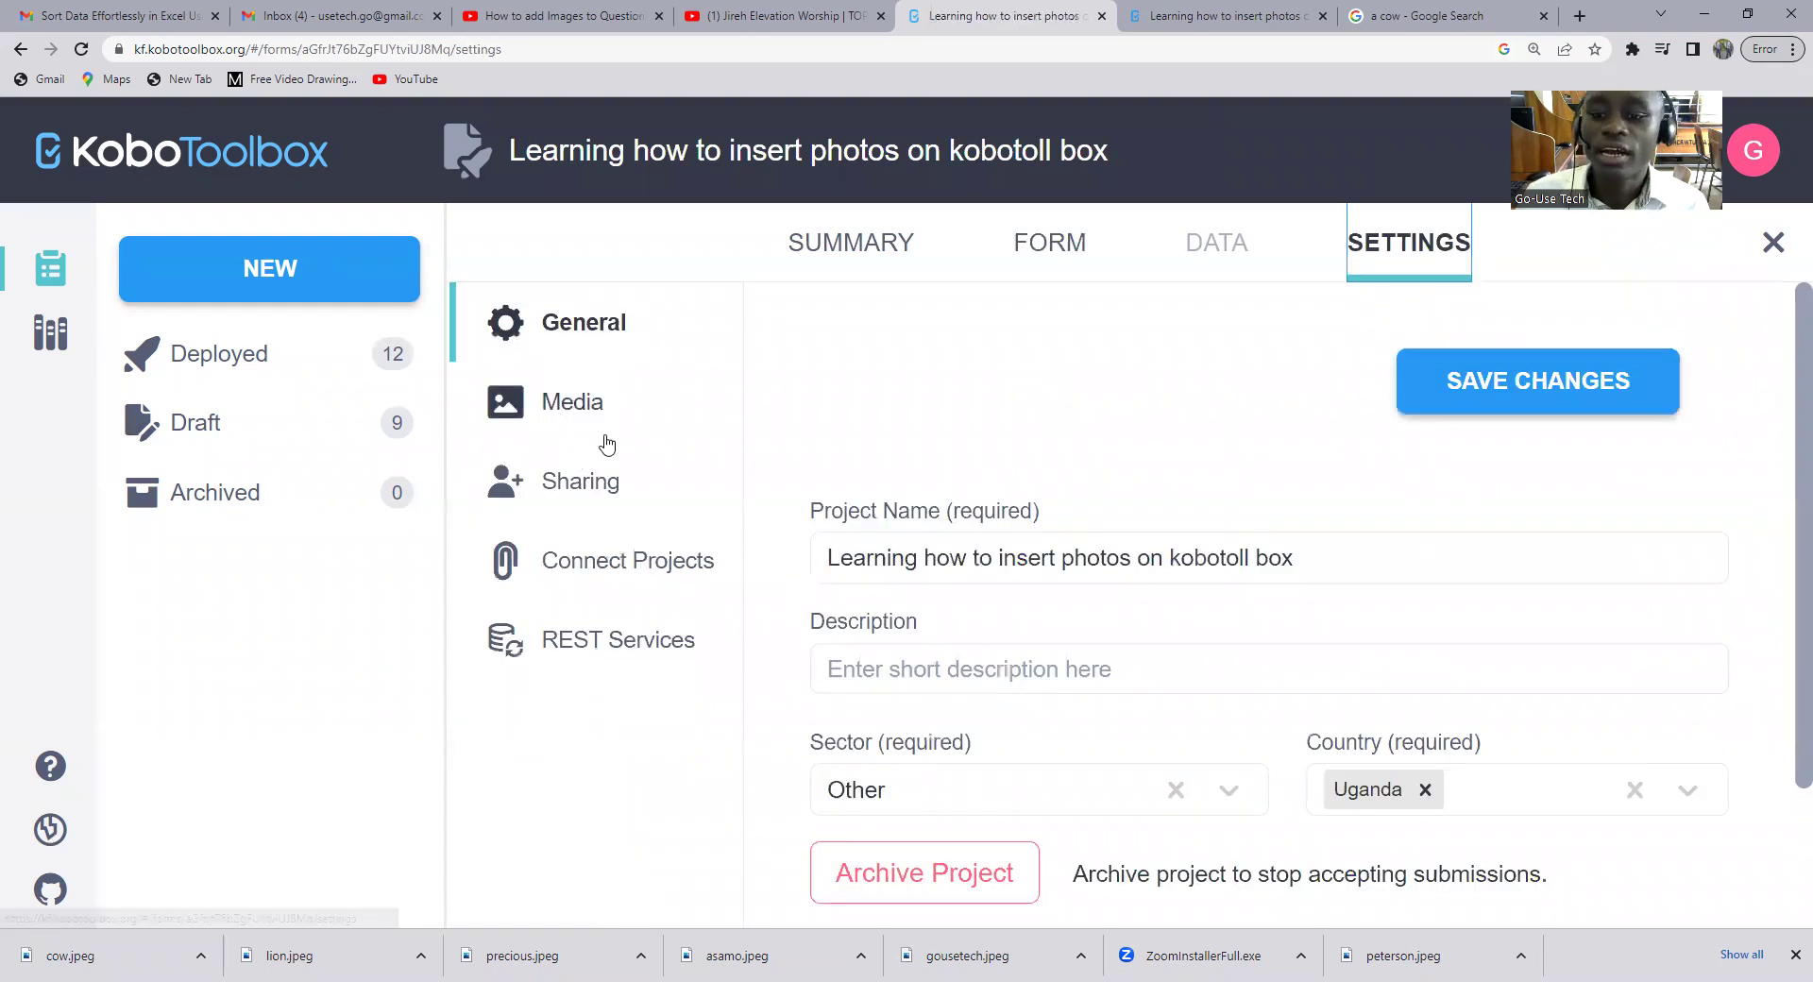
pyautogui.click(586, 401)
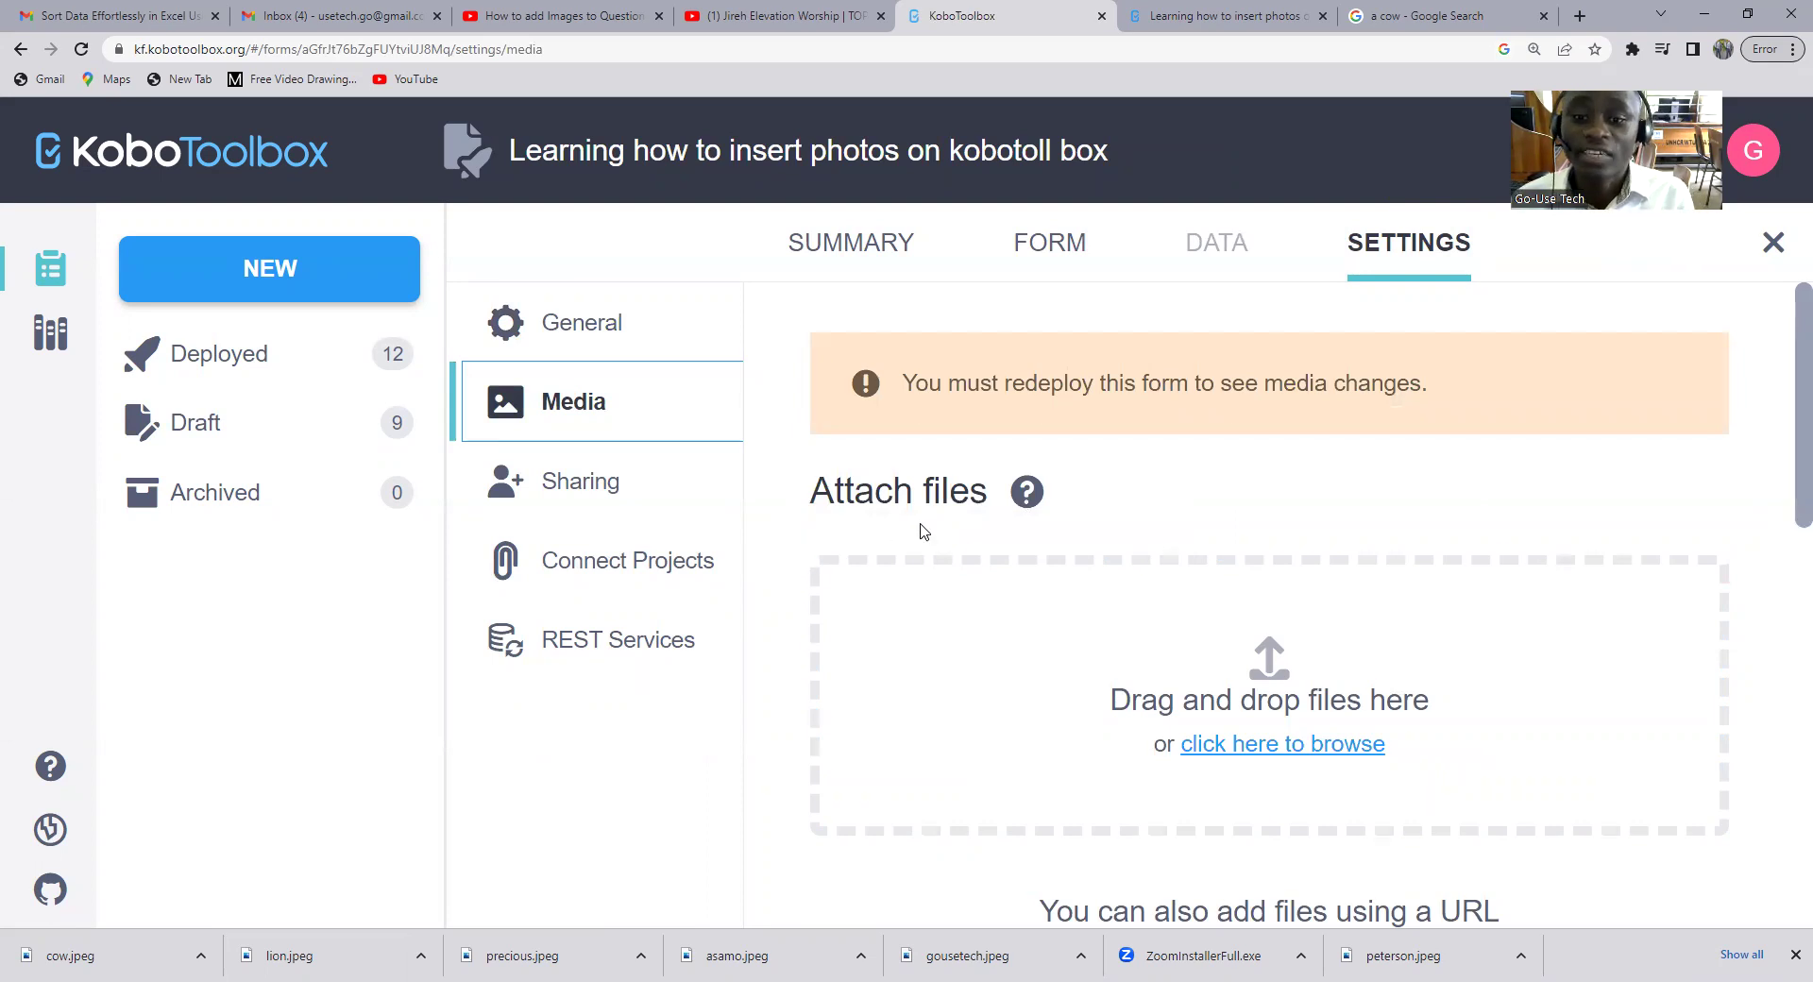
# Attach the JPG photo of the man in red from the Desktop folder "_learn kobo" to the project's media files.
pyautogui.scroll(-3, 1152, 572)
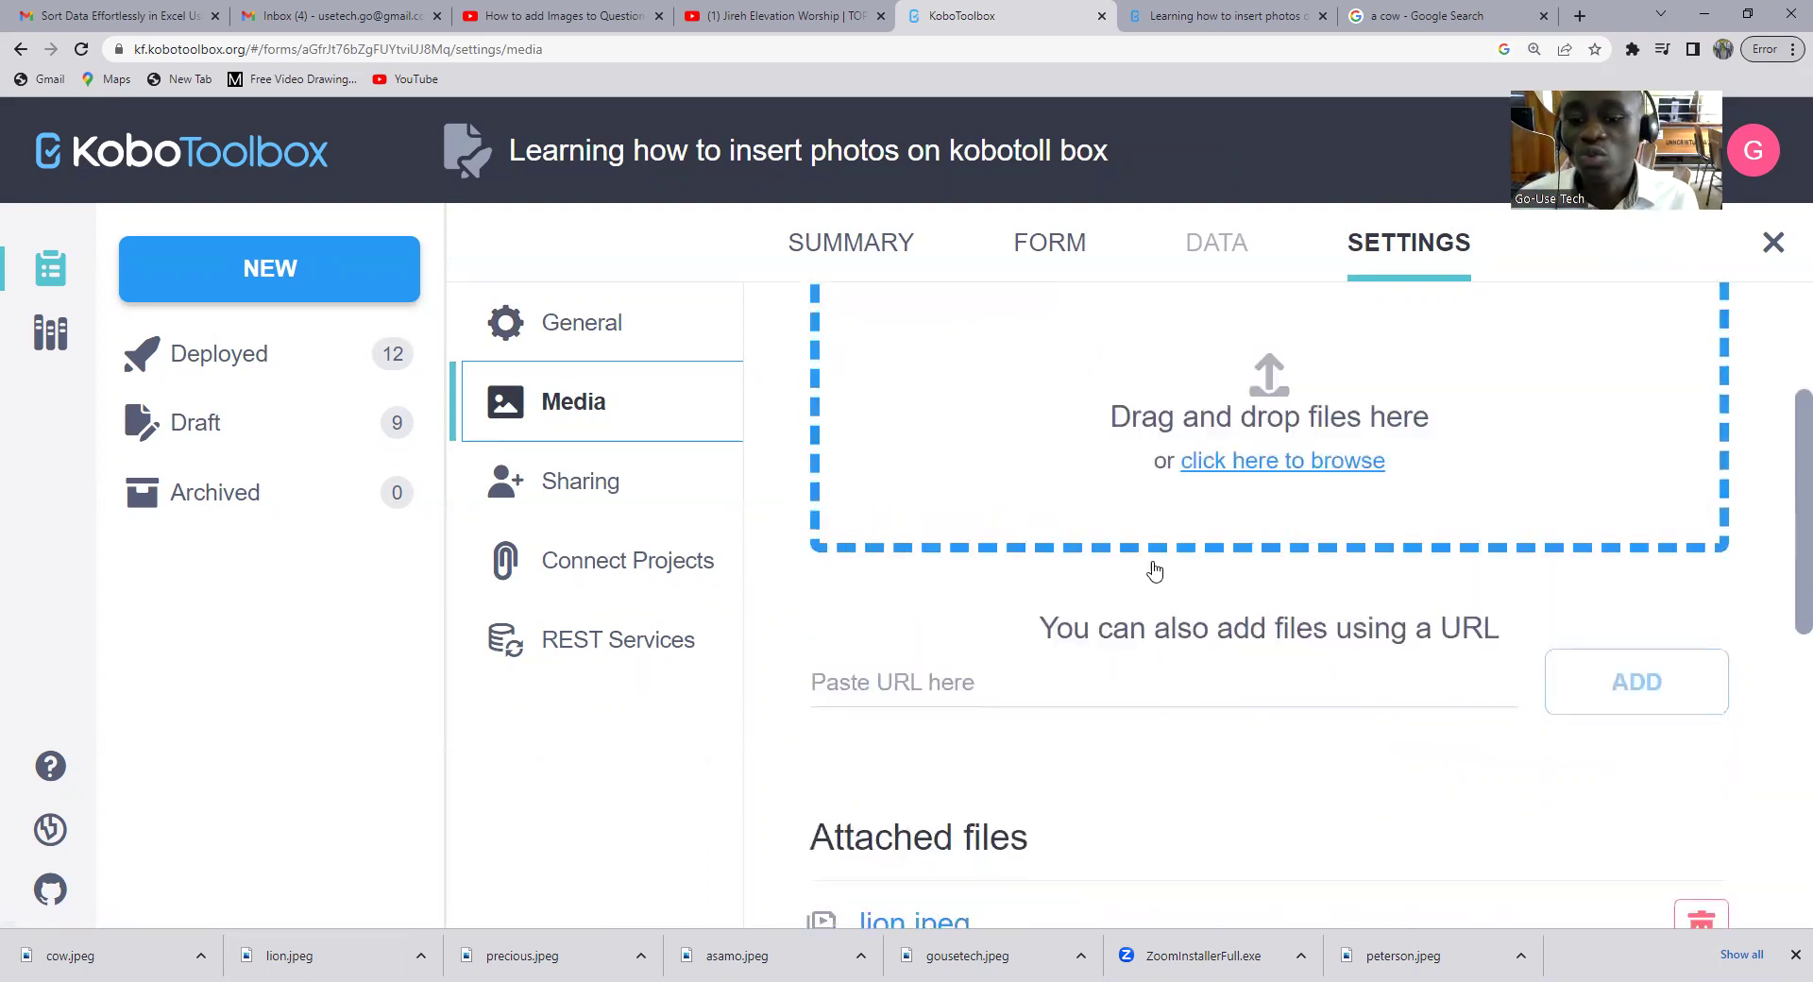
pyautogui.scroll(2, 1123, 557)
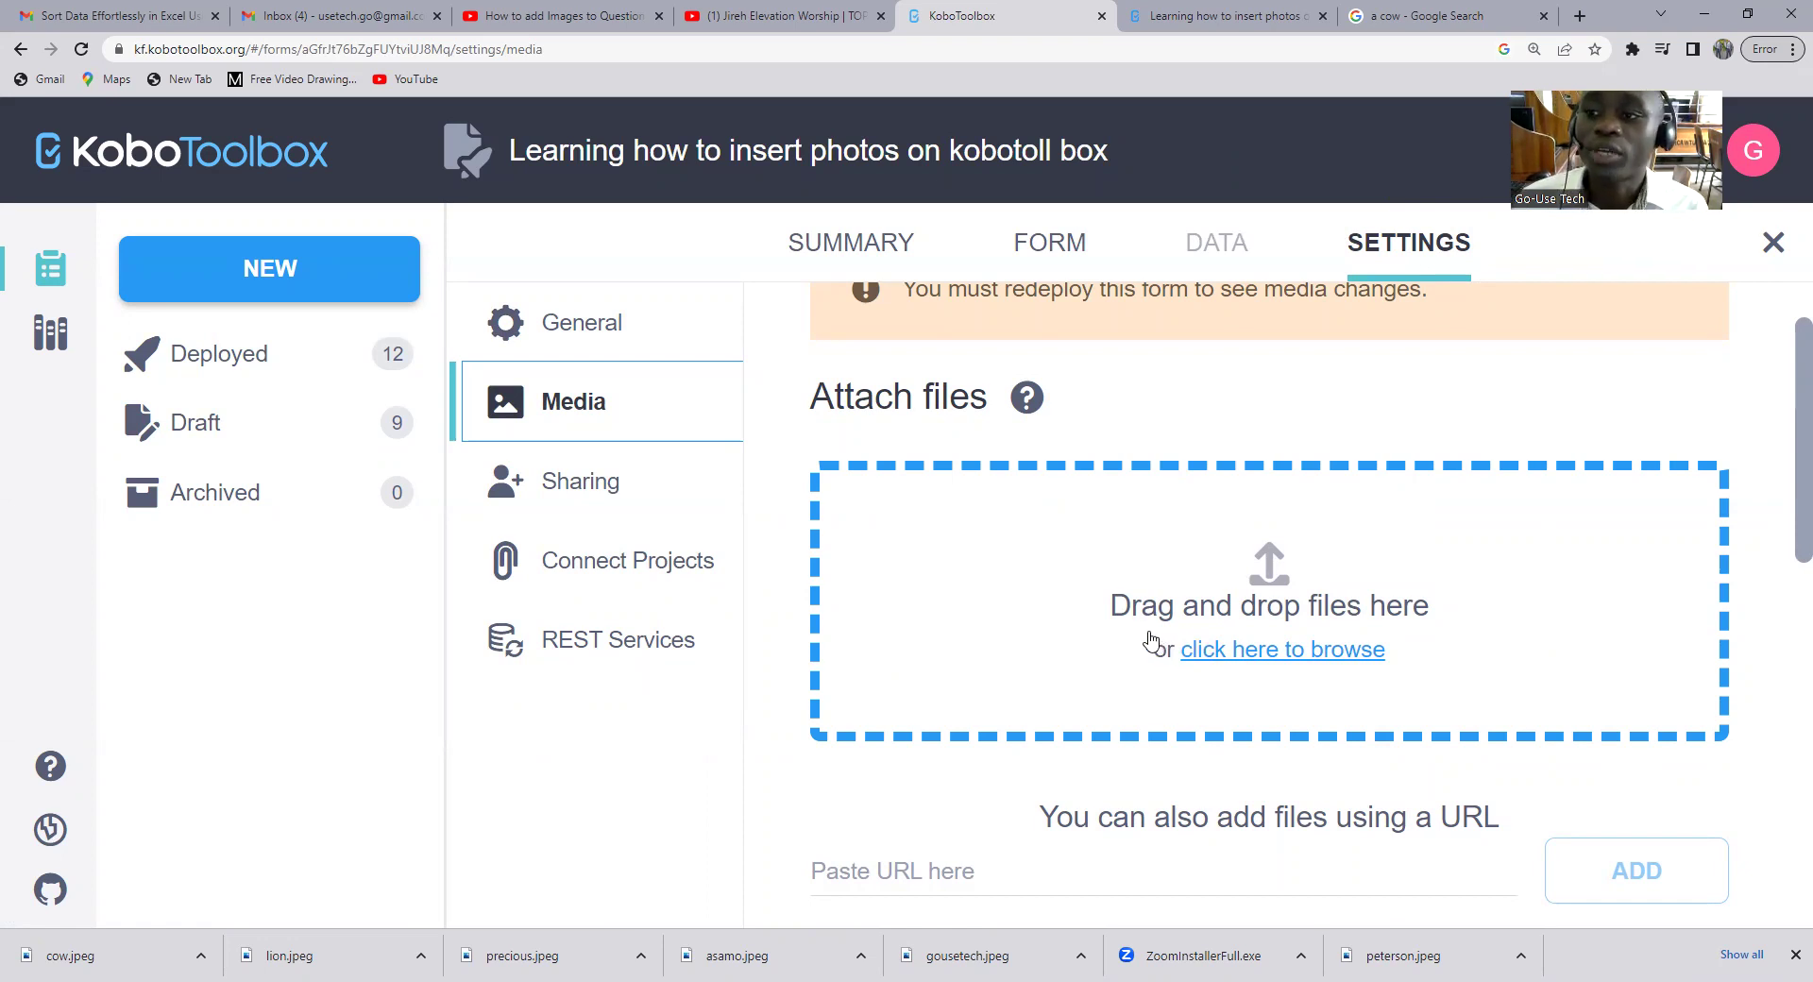
pyautogui.click(1254, 658)
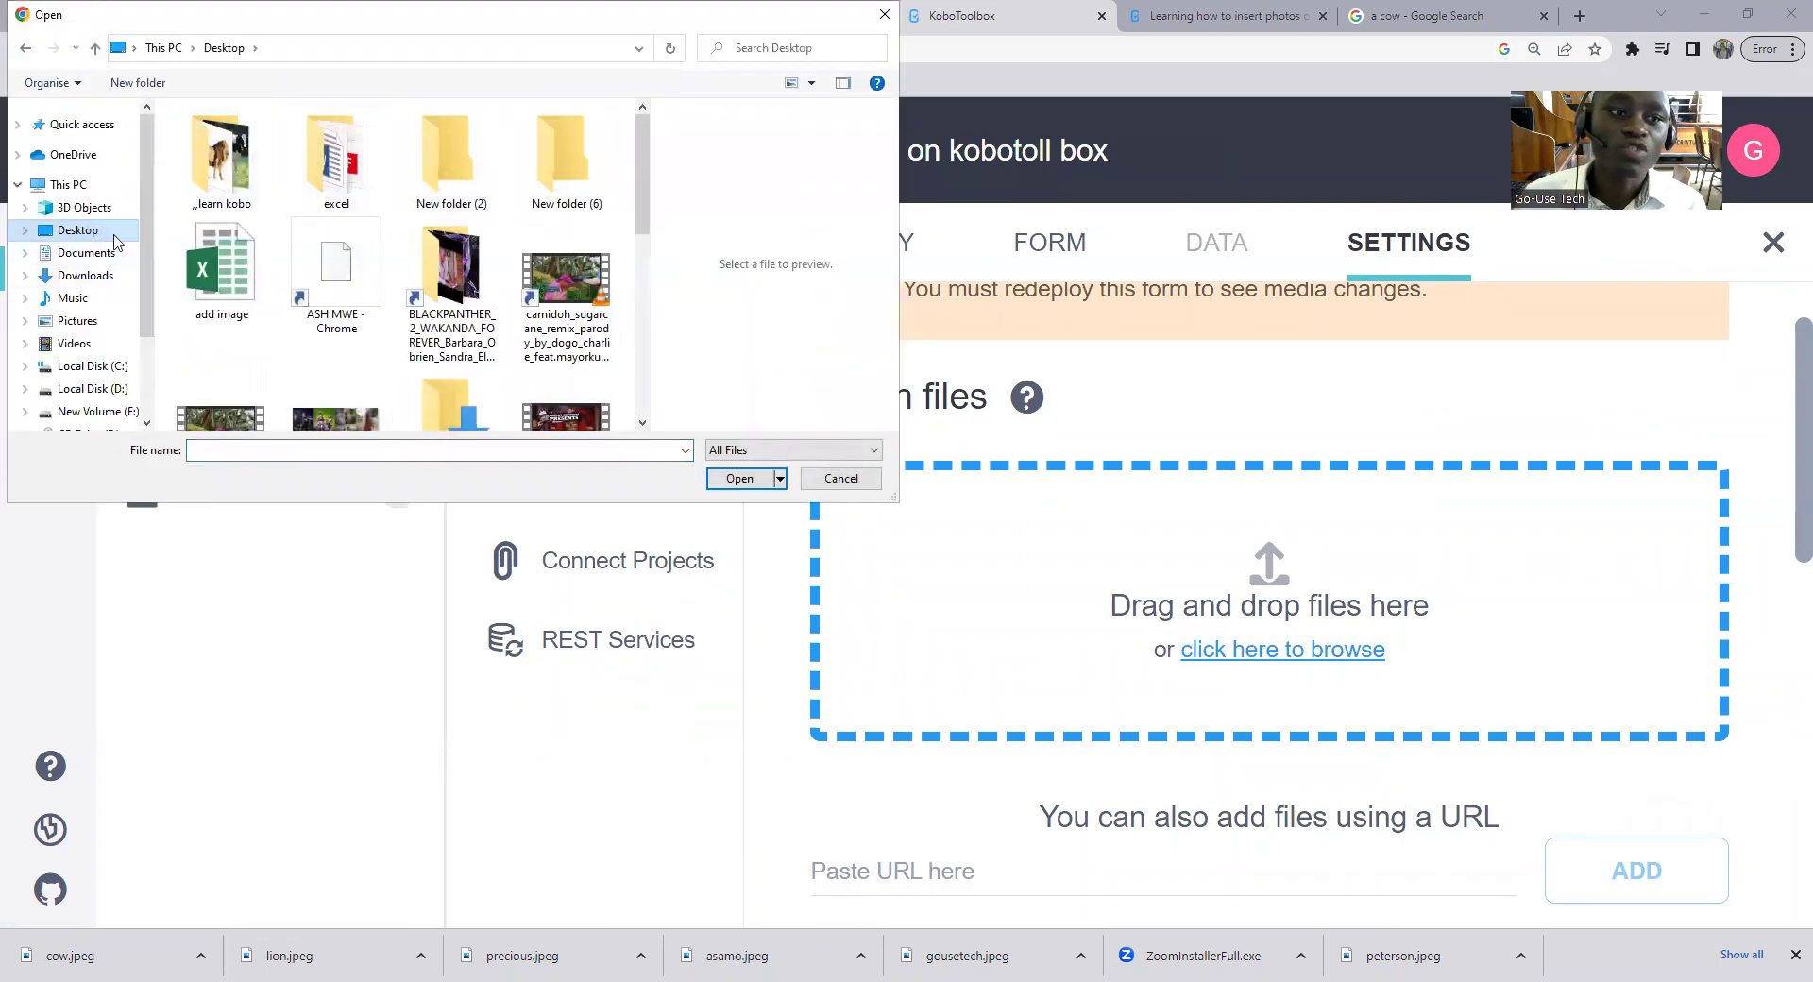
pyautogui.doubleClick(233, 183)
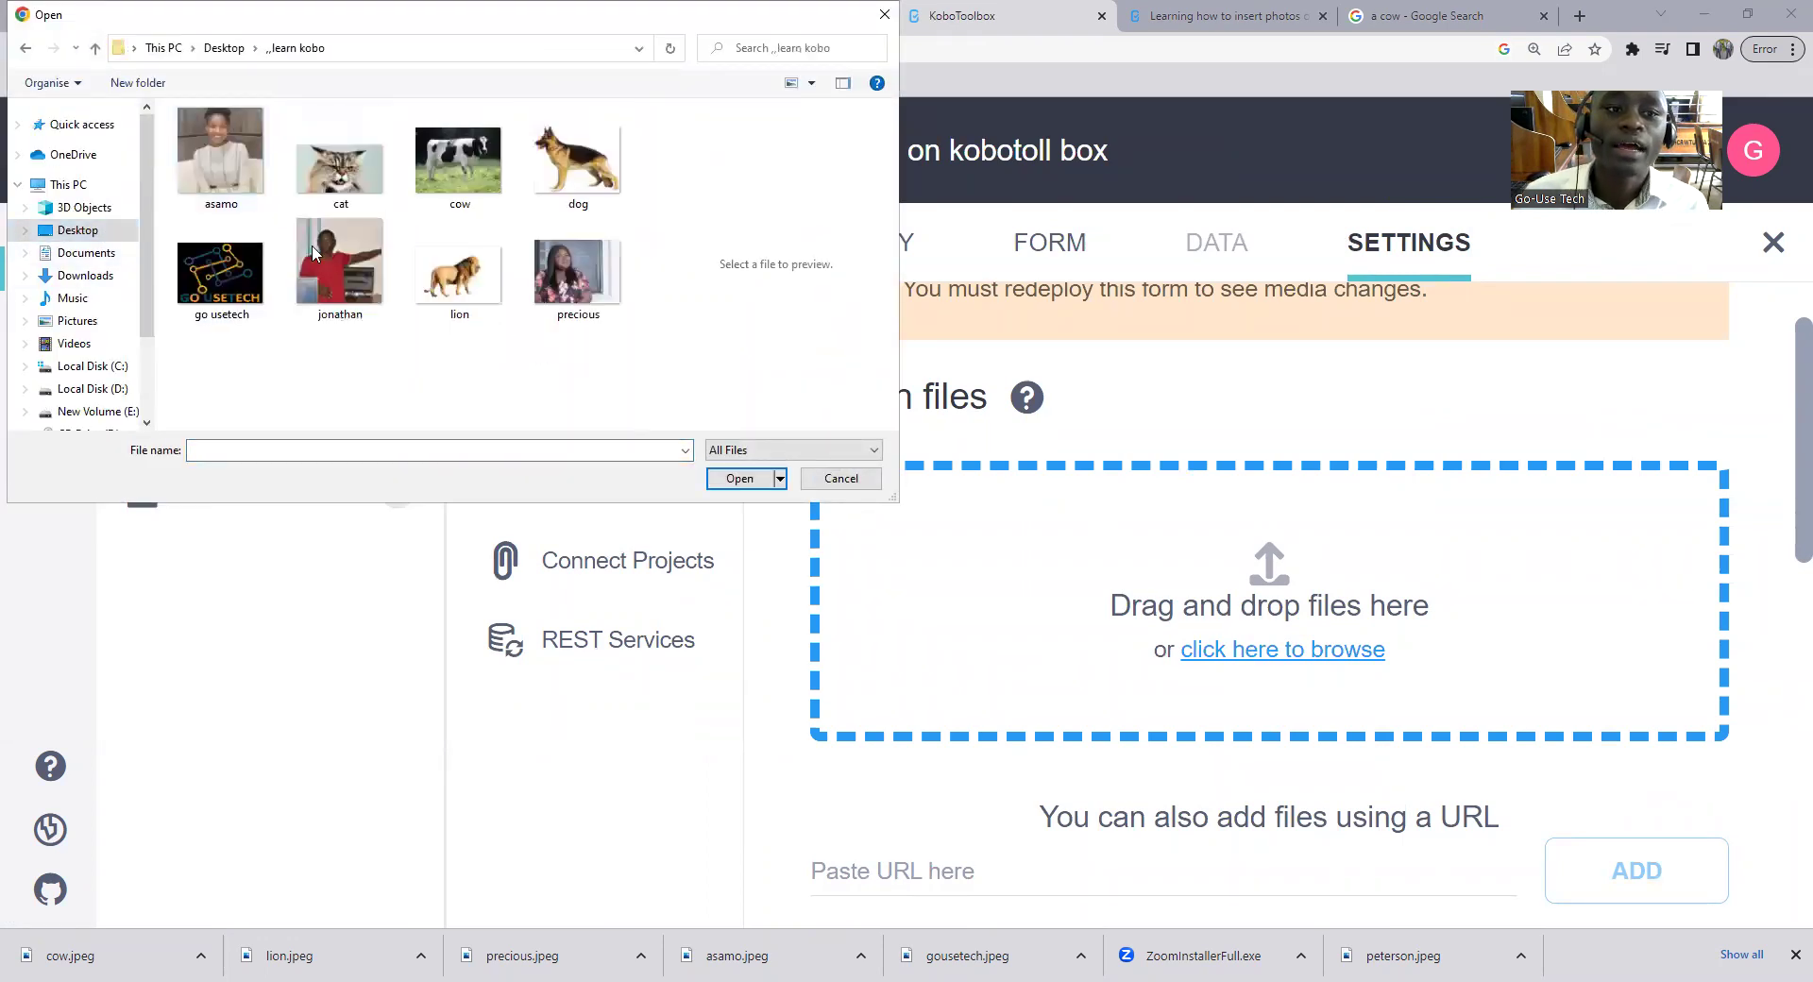
pyautogui.moveTo(189, 329); pyautogui.dragTo(595, 370)
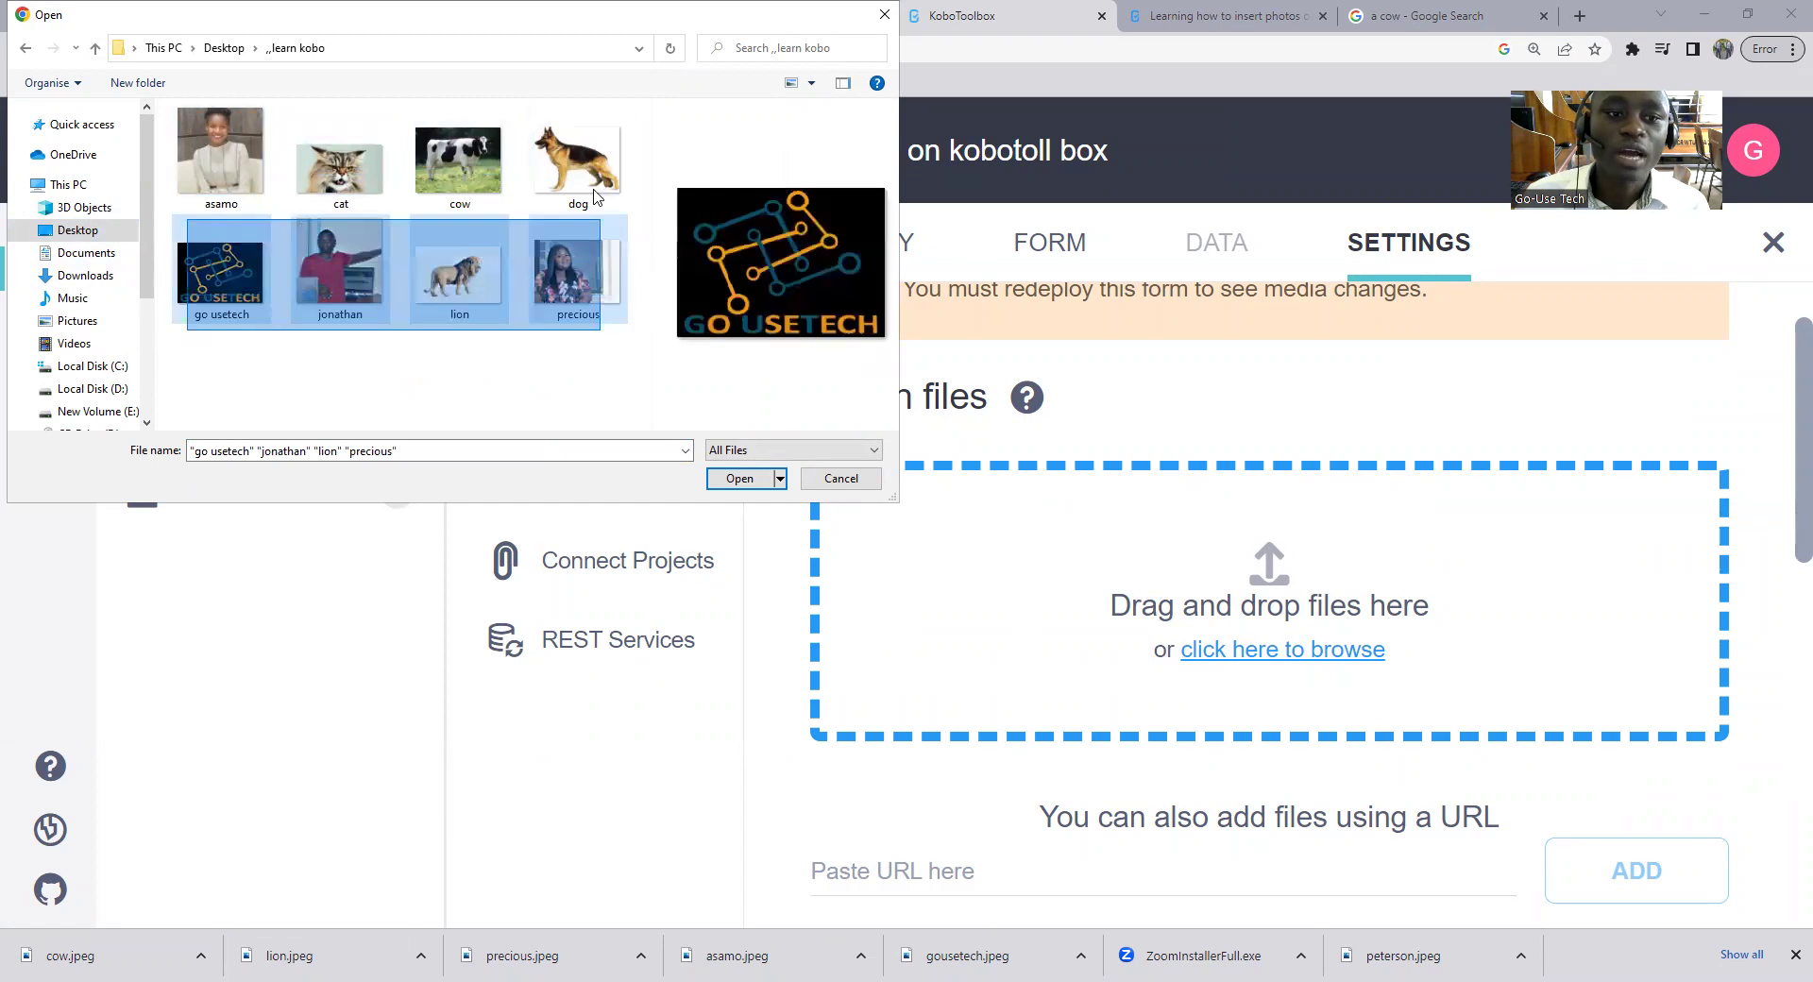
pyautogui.click(326, 304)
pyautogui.click(740, 479)
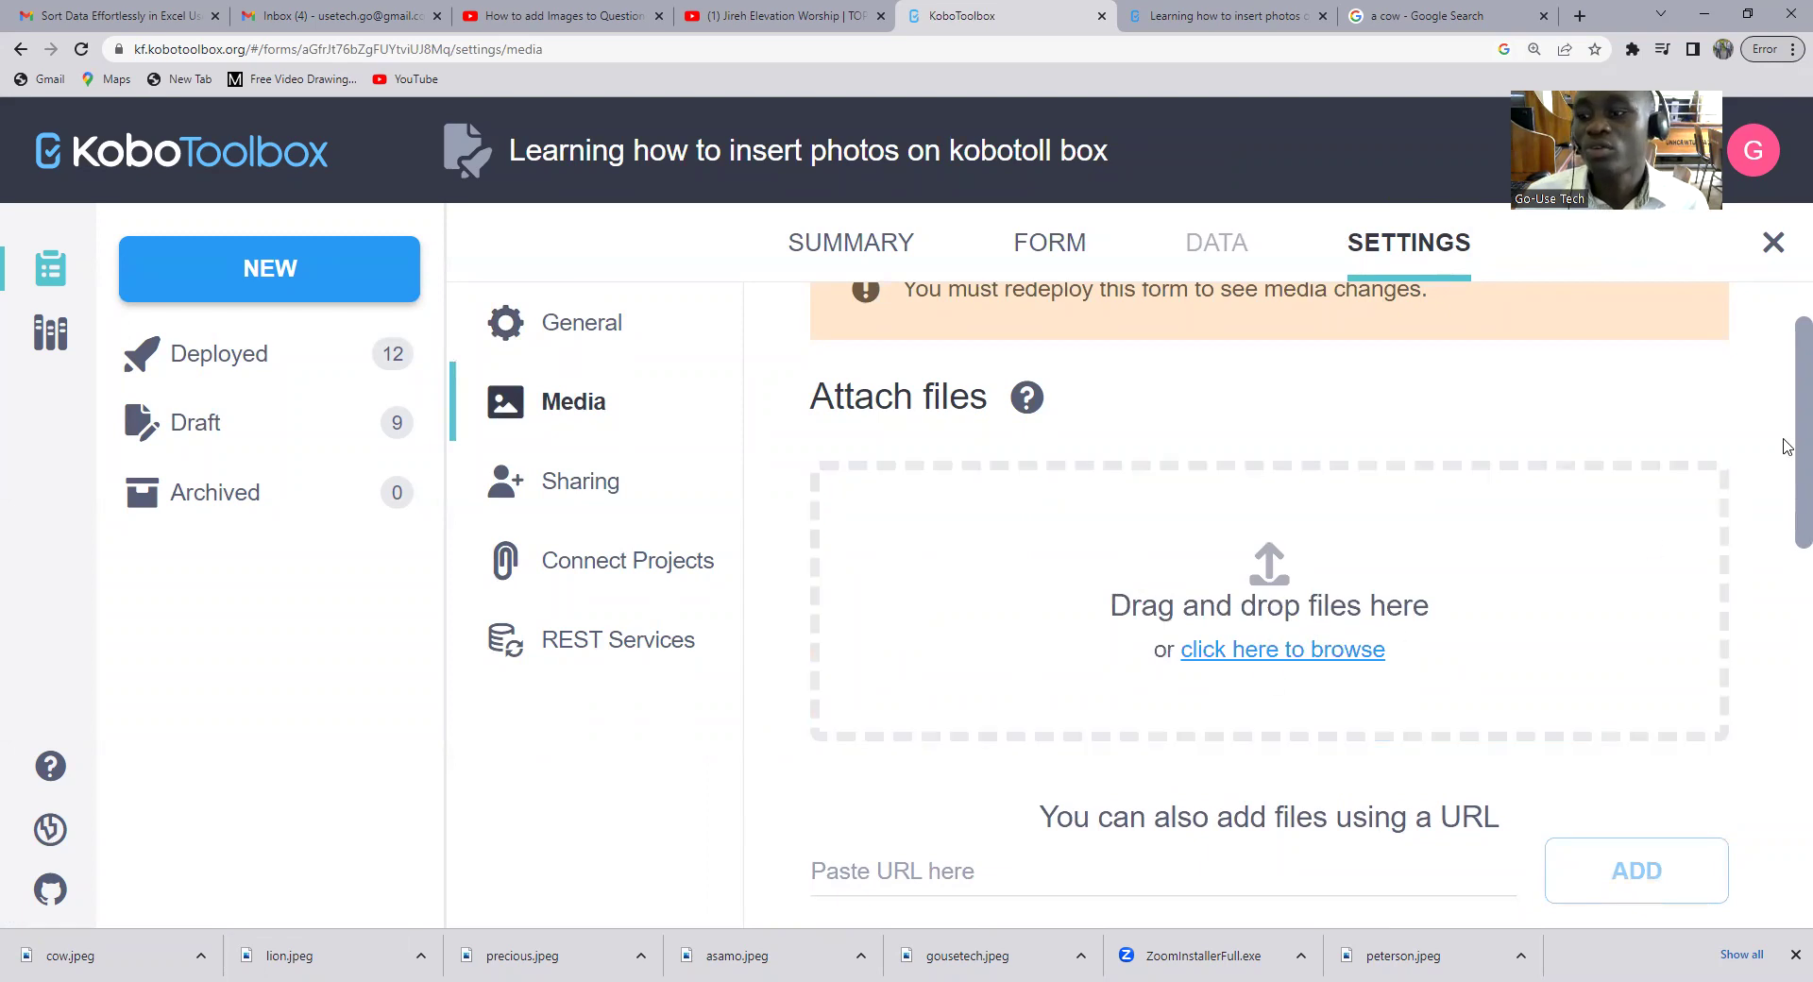
# Delete the last entry, below asamo.jpeg, from the project's attached files.
pyautogui.scroll(-5, 1791, 558)
pyautogui.scroll(-5, 1785, 601)
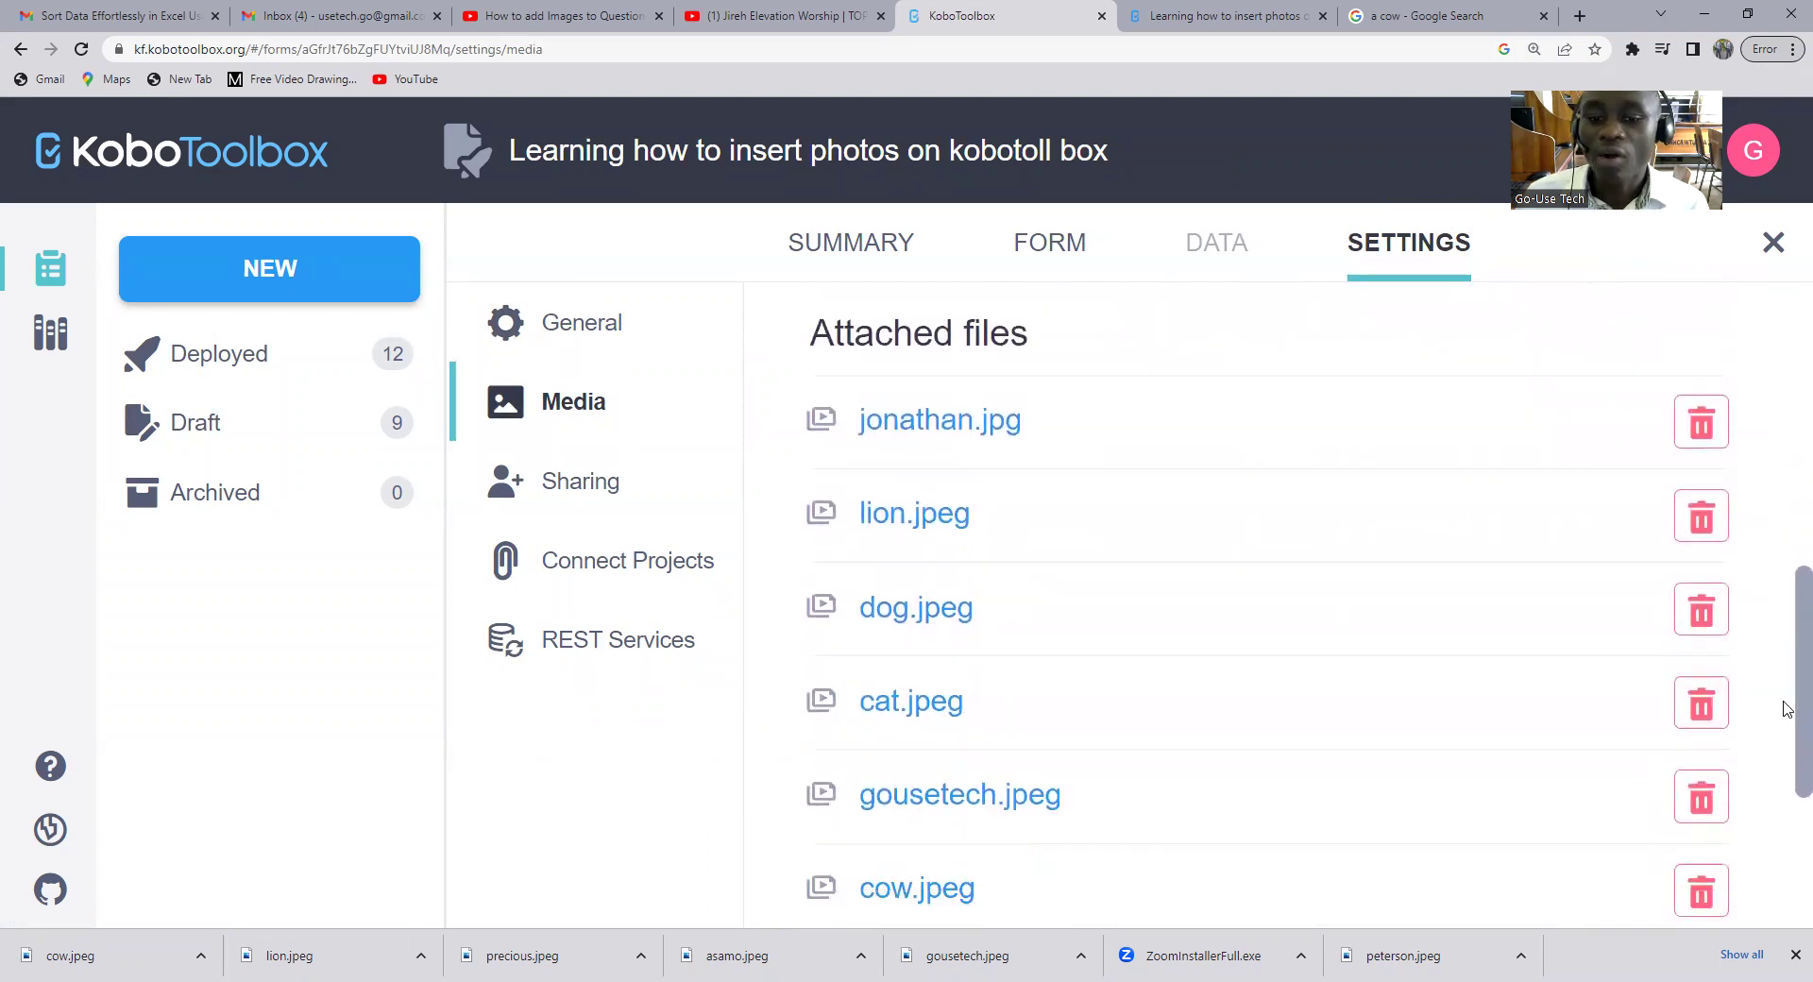
pyautogui.scroll(-3, 1784, 743)
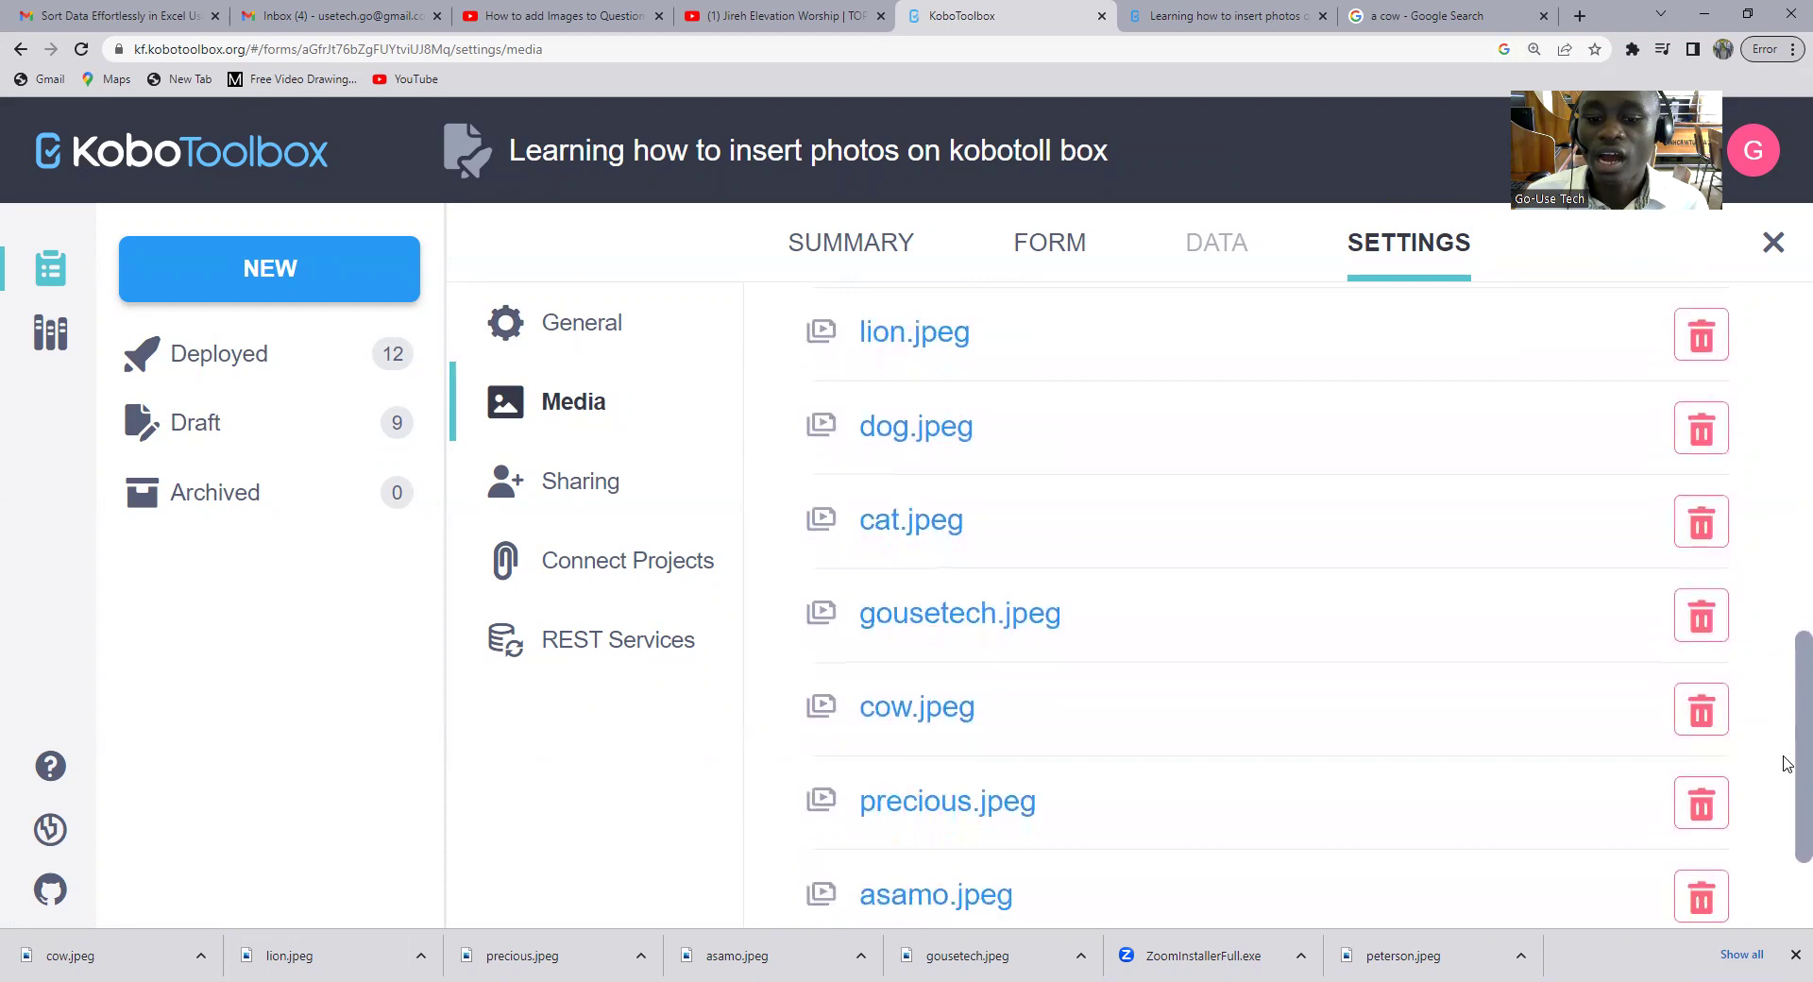
pyautogui.click(1701, 833)
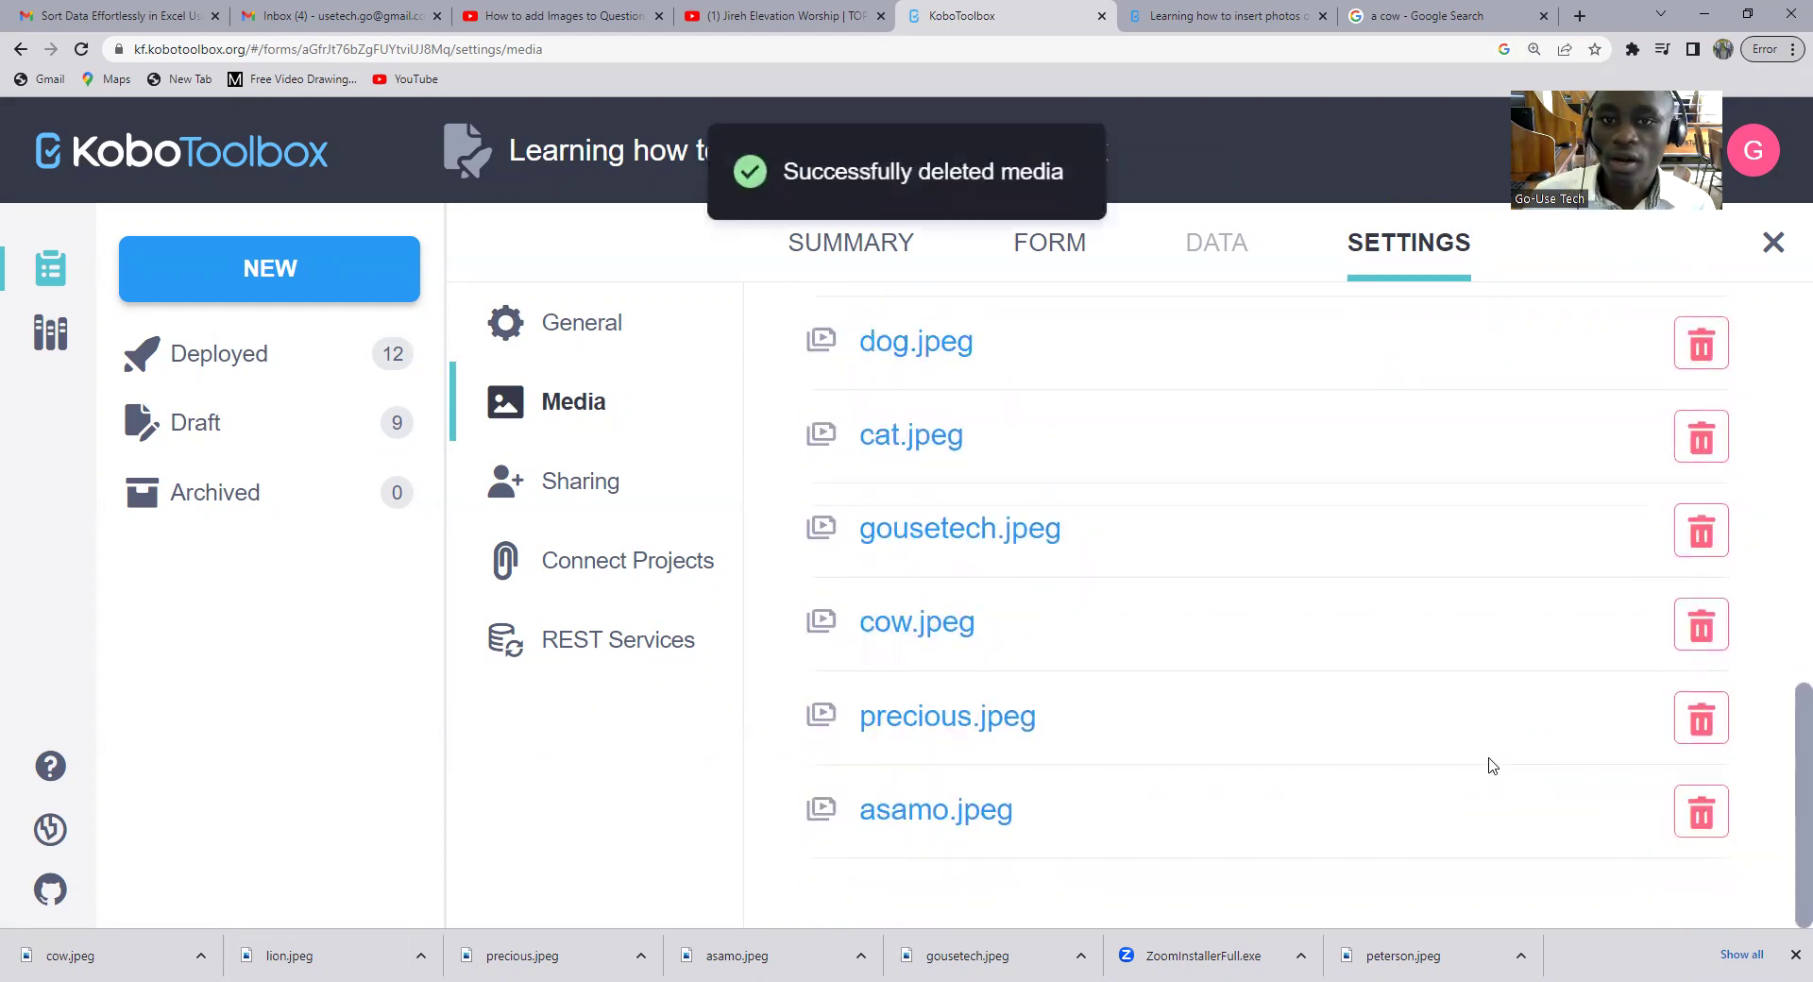
# Review the project's file attachment area and the names and extensions of its attached media files.
pyautogui.hotkey('ctrl', '-')
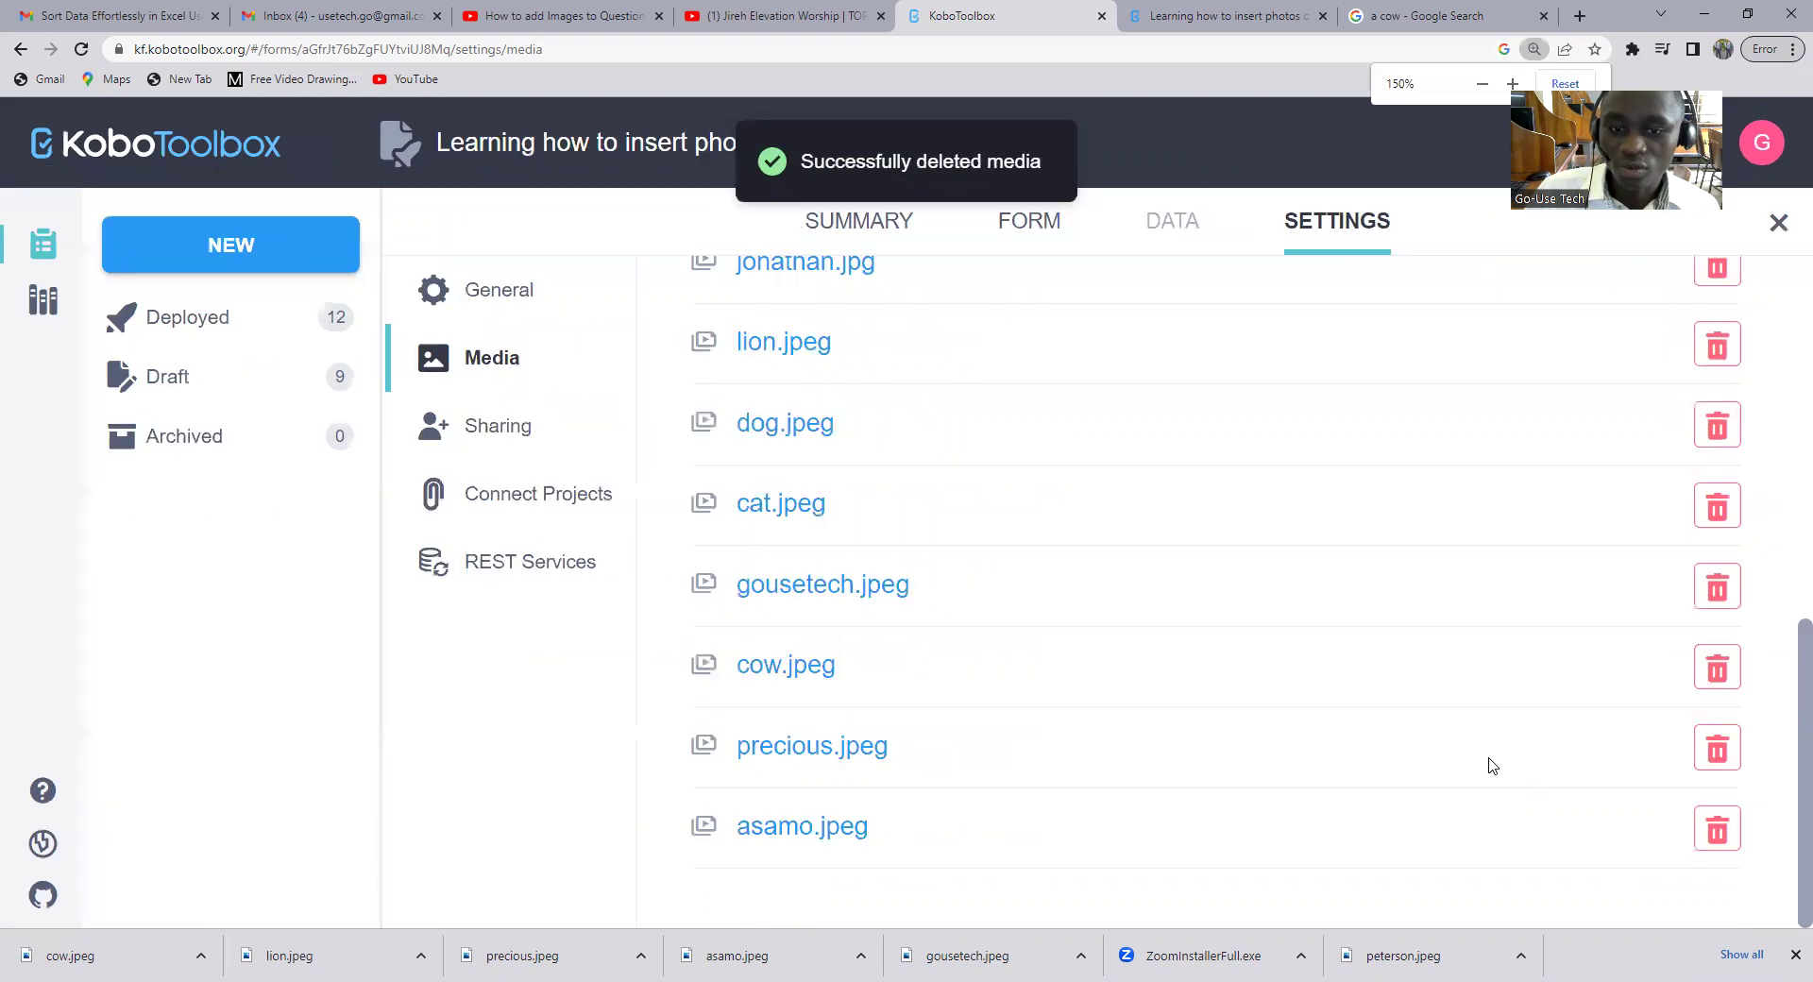
pyautogui.hotkey('ctrl', '-')
pyautogui.scroll(2, 931, 461)
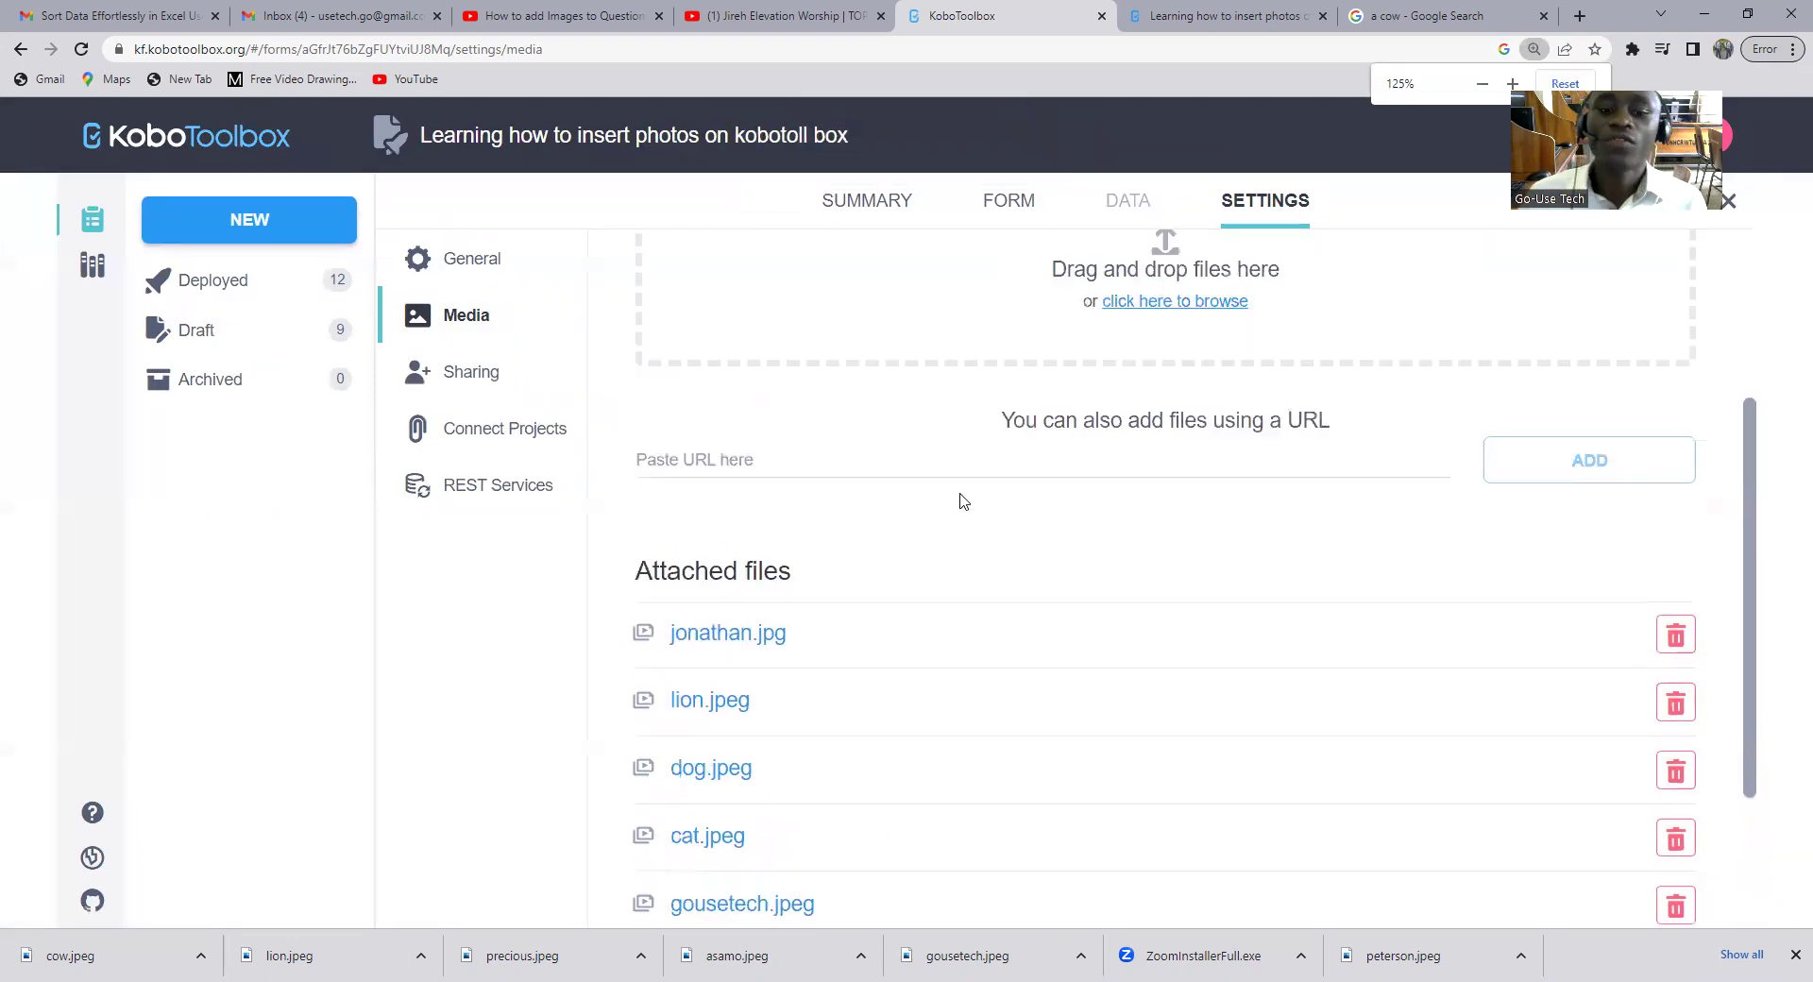
pyautogui.scroll(-3, 960, 501)
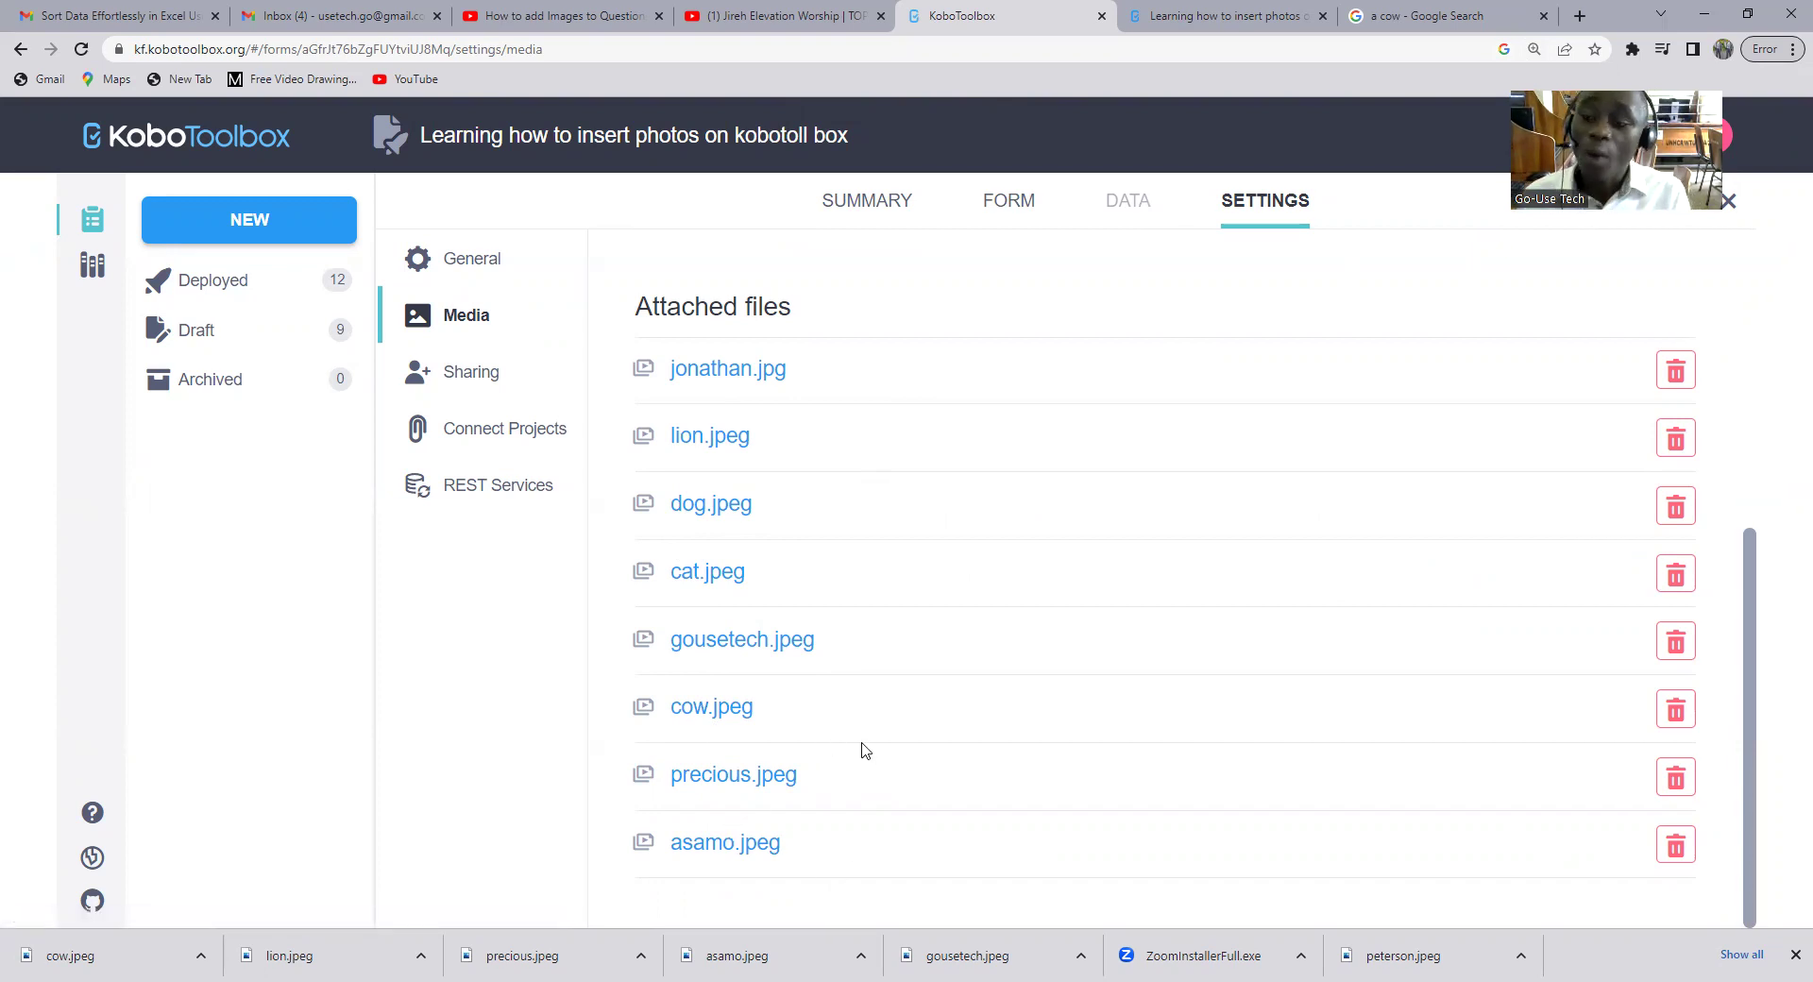
pyautogui.scroll(4, 959, 398)
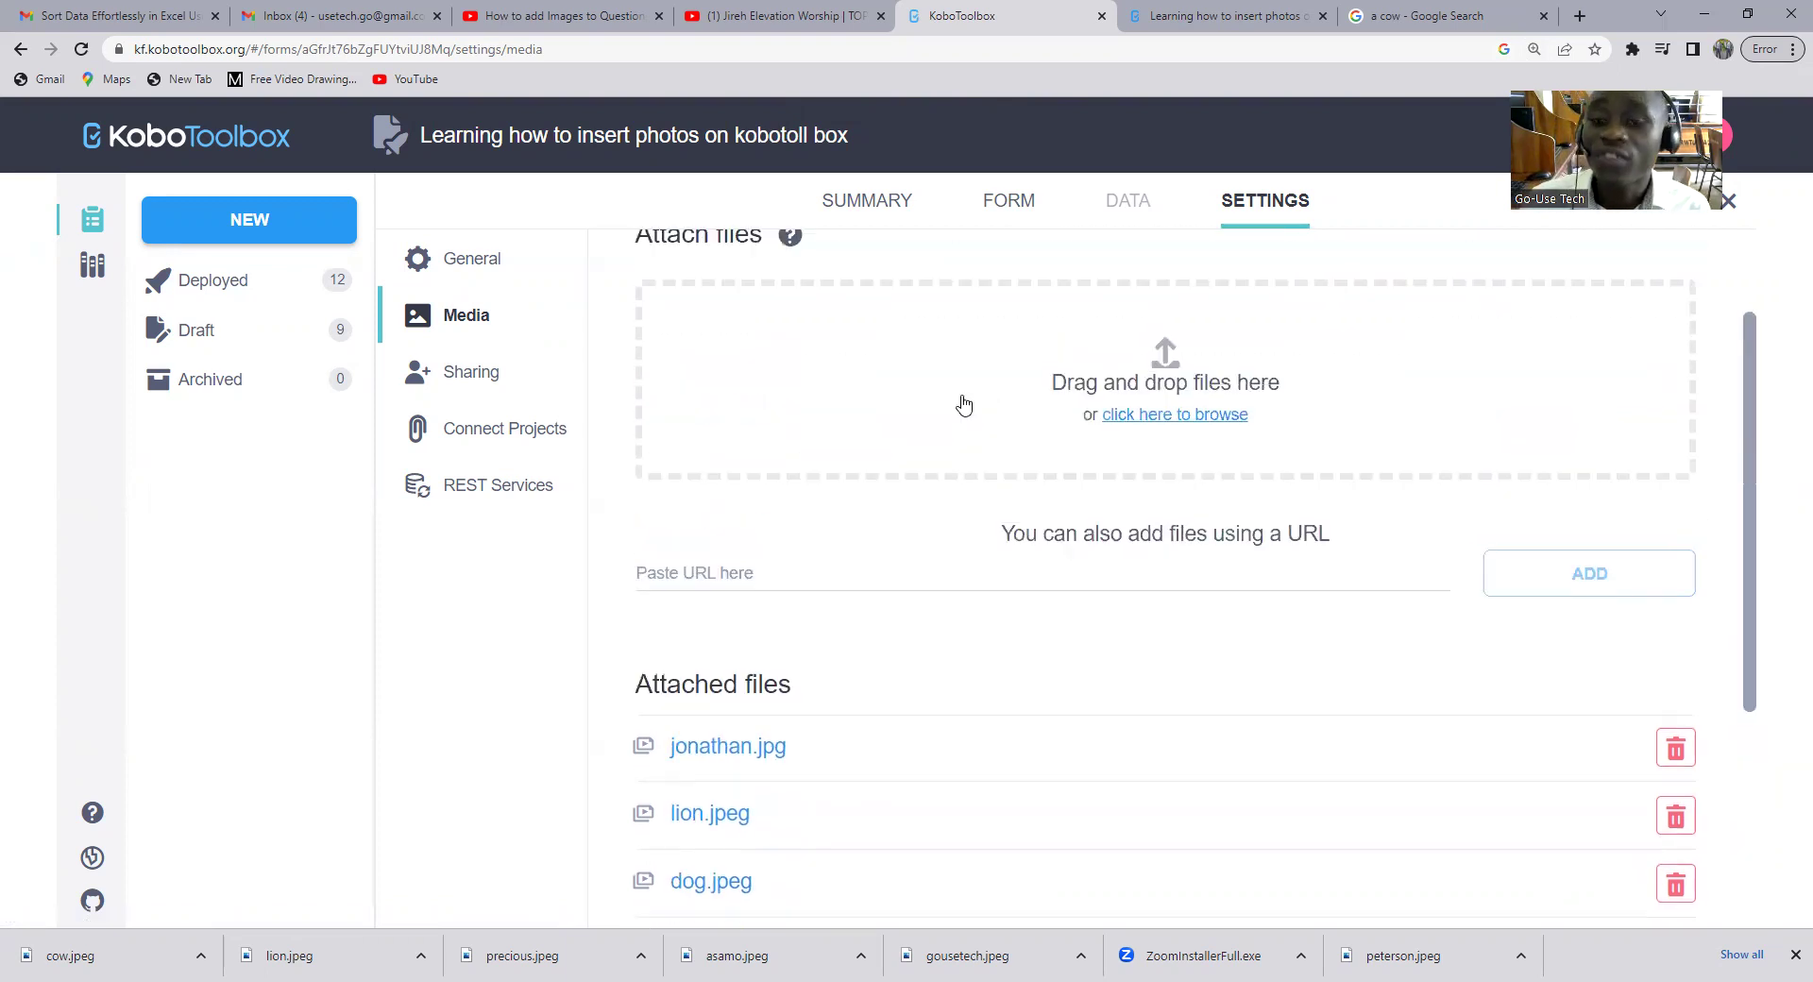
pyautogui.scroll(1, 992, 392)
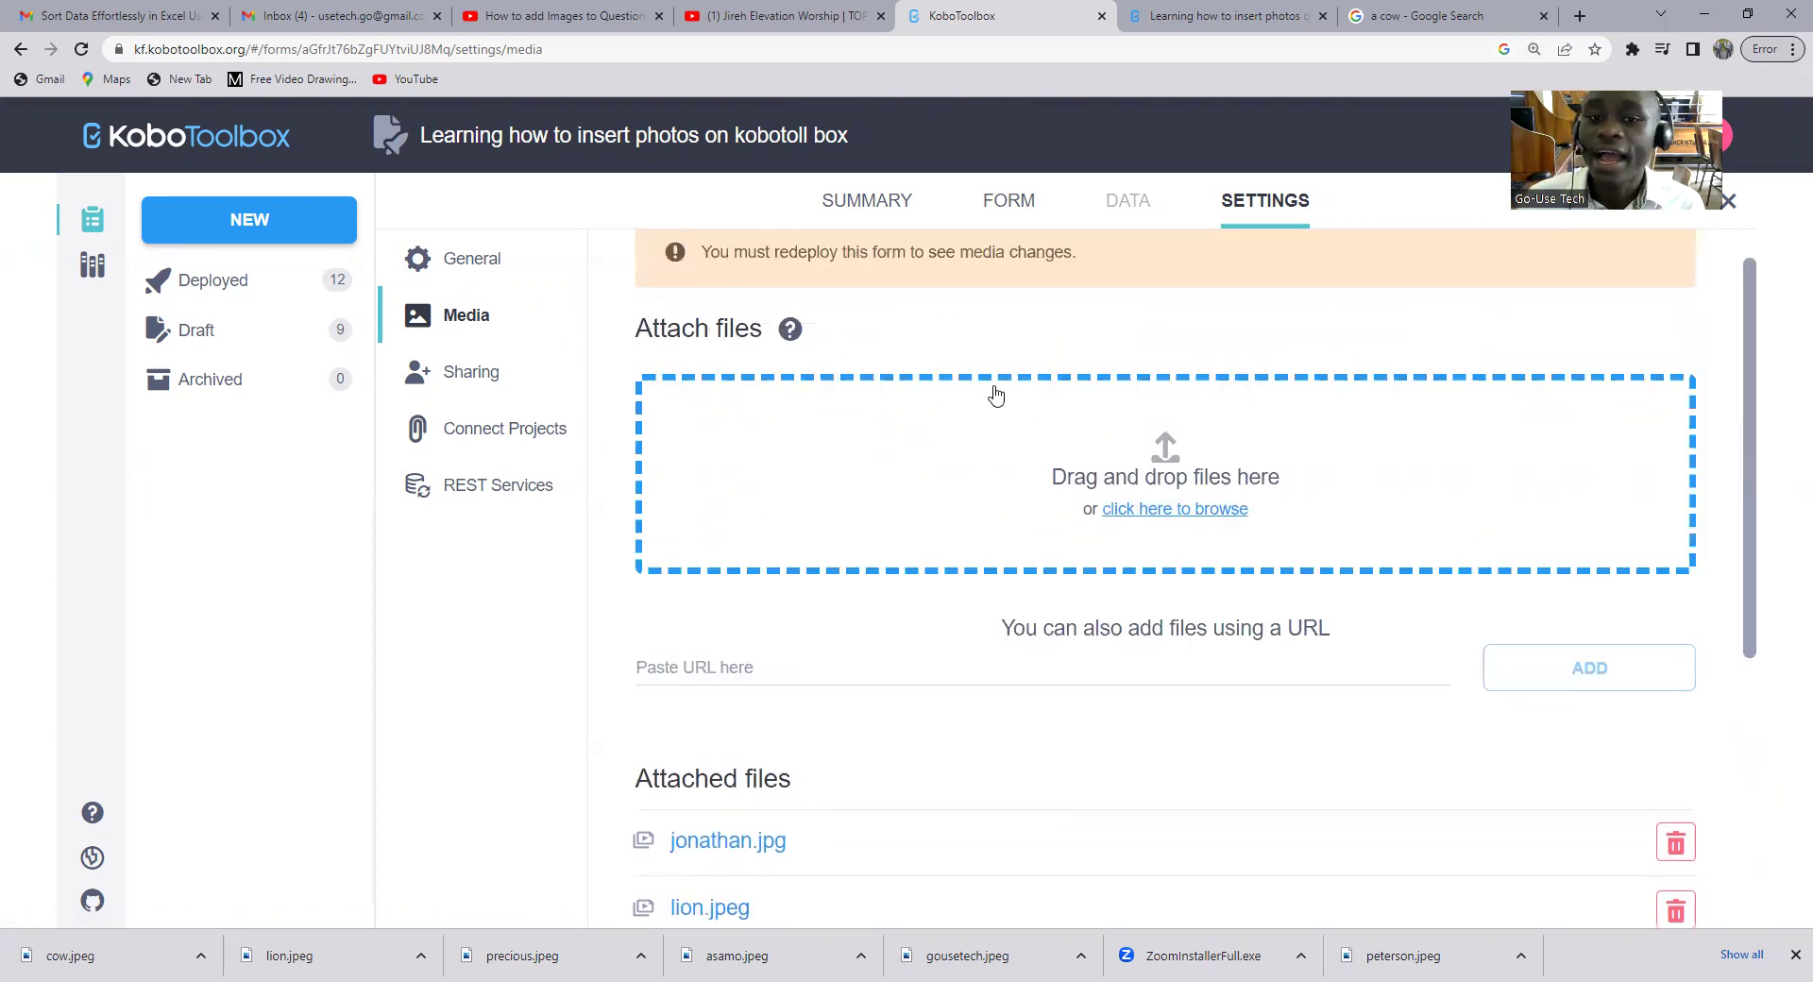
pyautogui.scroll(-1, 850, 413)
pyautogui.scroll(-4, 850, 412)
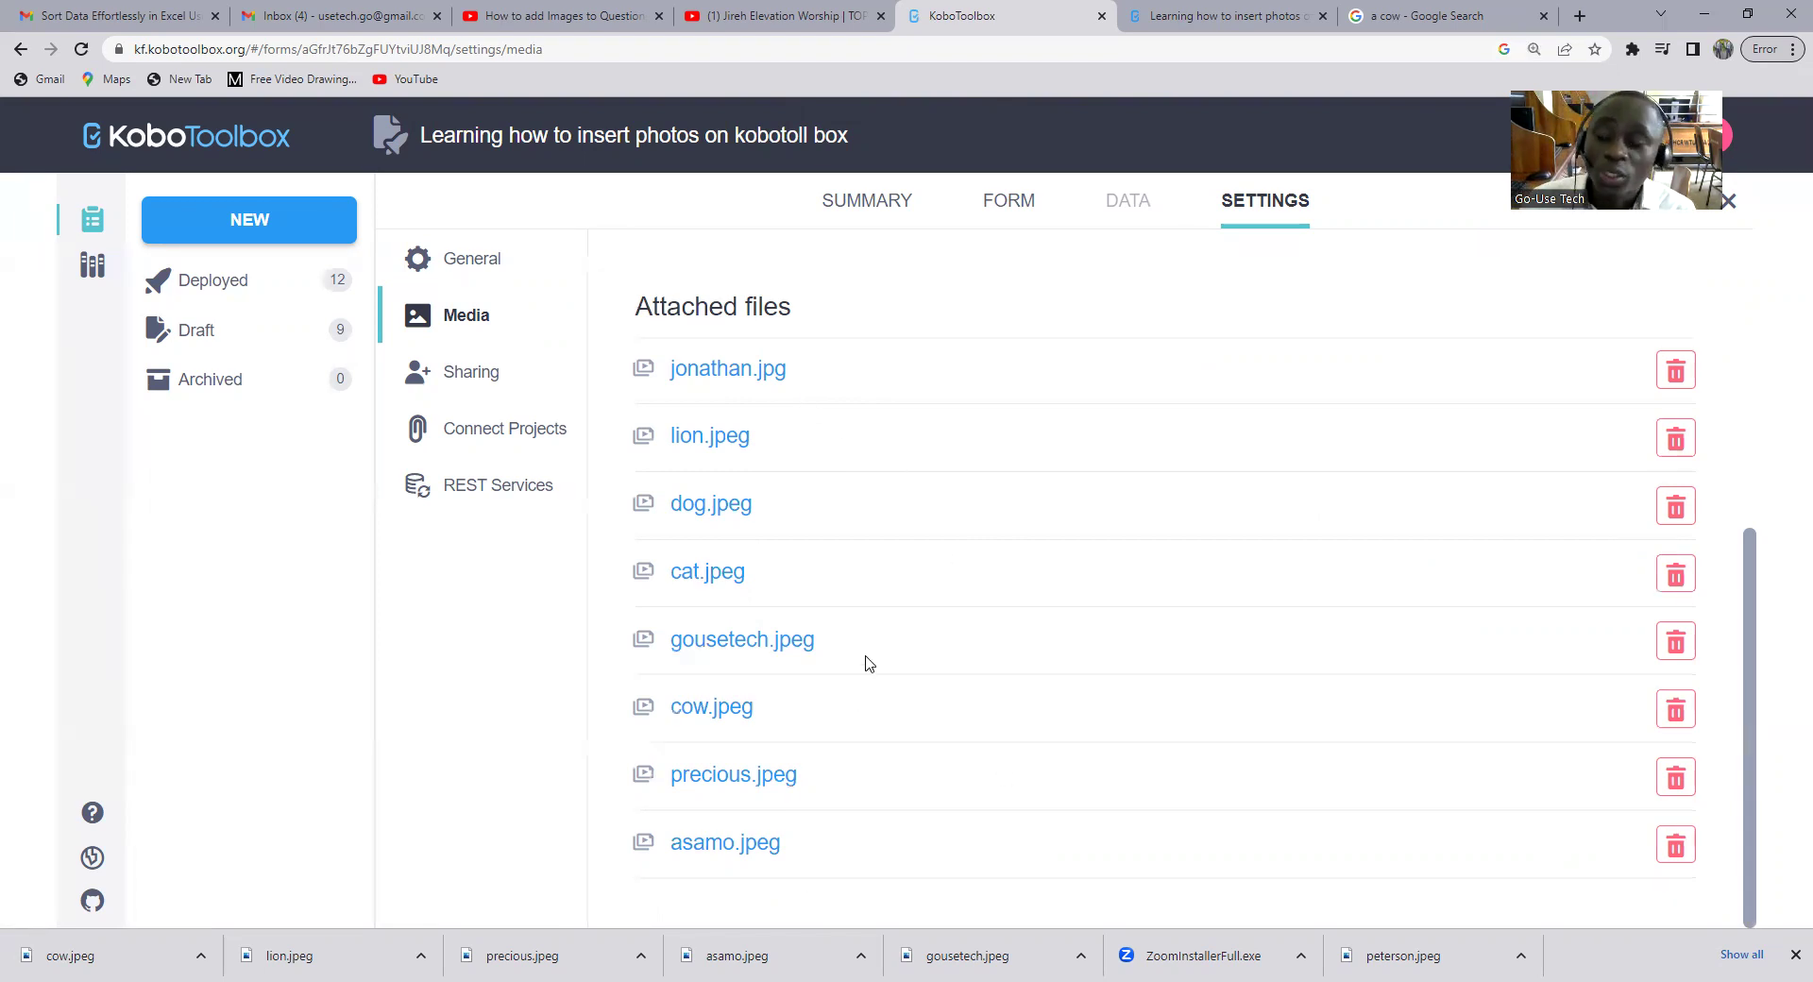
# Copy the attached file name gousetech.jpeg and paste it into cell F4 of the survey sheet in Excel.
pyautogui.click(817, 649)
pyautogui.moveTo(814, 650); pyautogui.dragTo(674, 644)
pyautogui.hotkey('ctrl', 'c')
pyautogui.rightClick(694, 644)
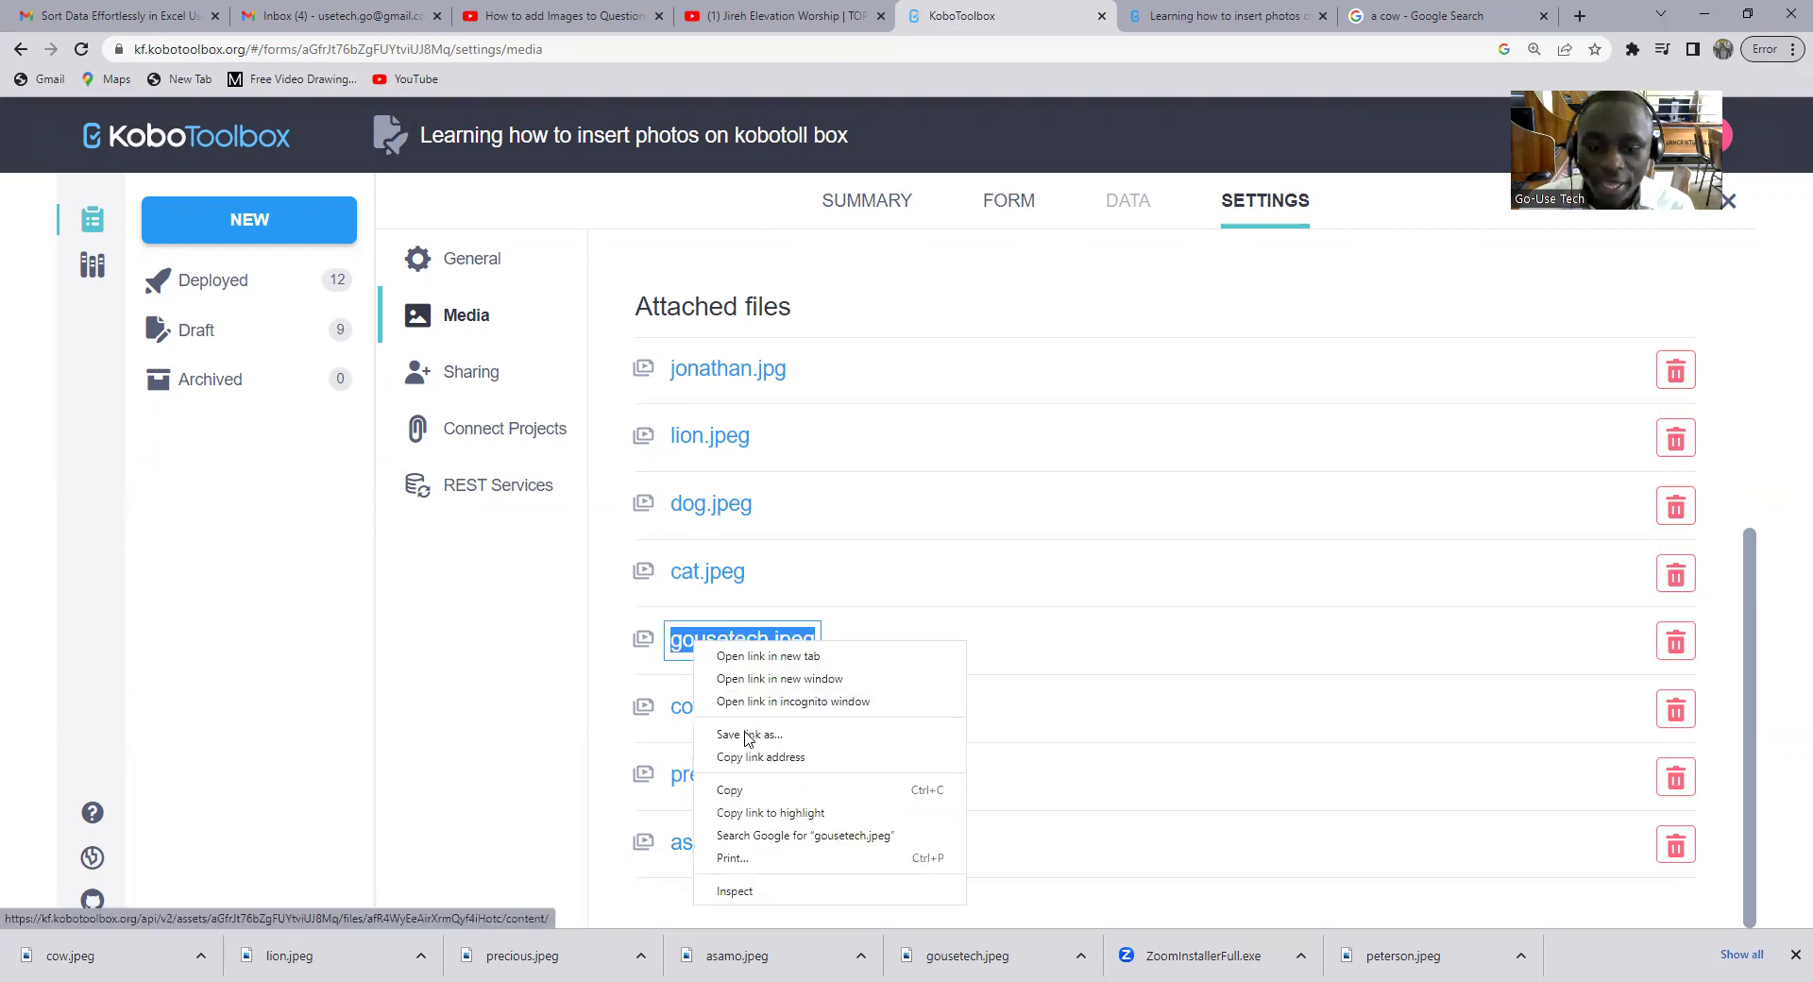
pyautogui.click(740, 791)
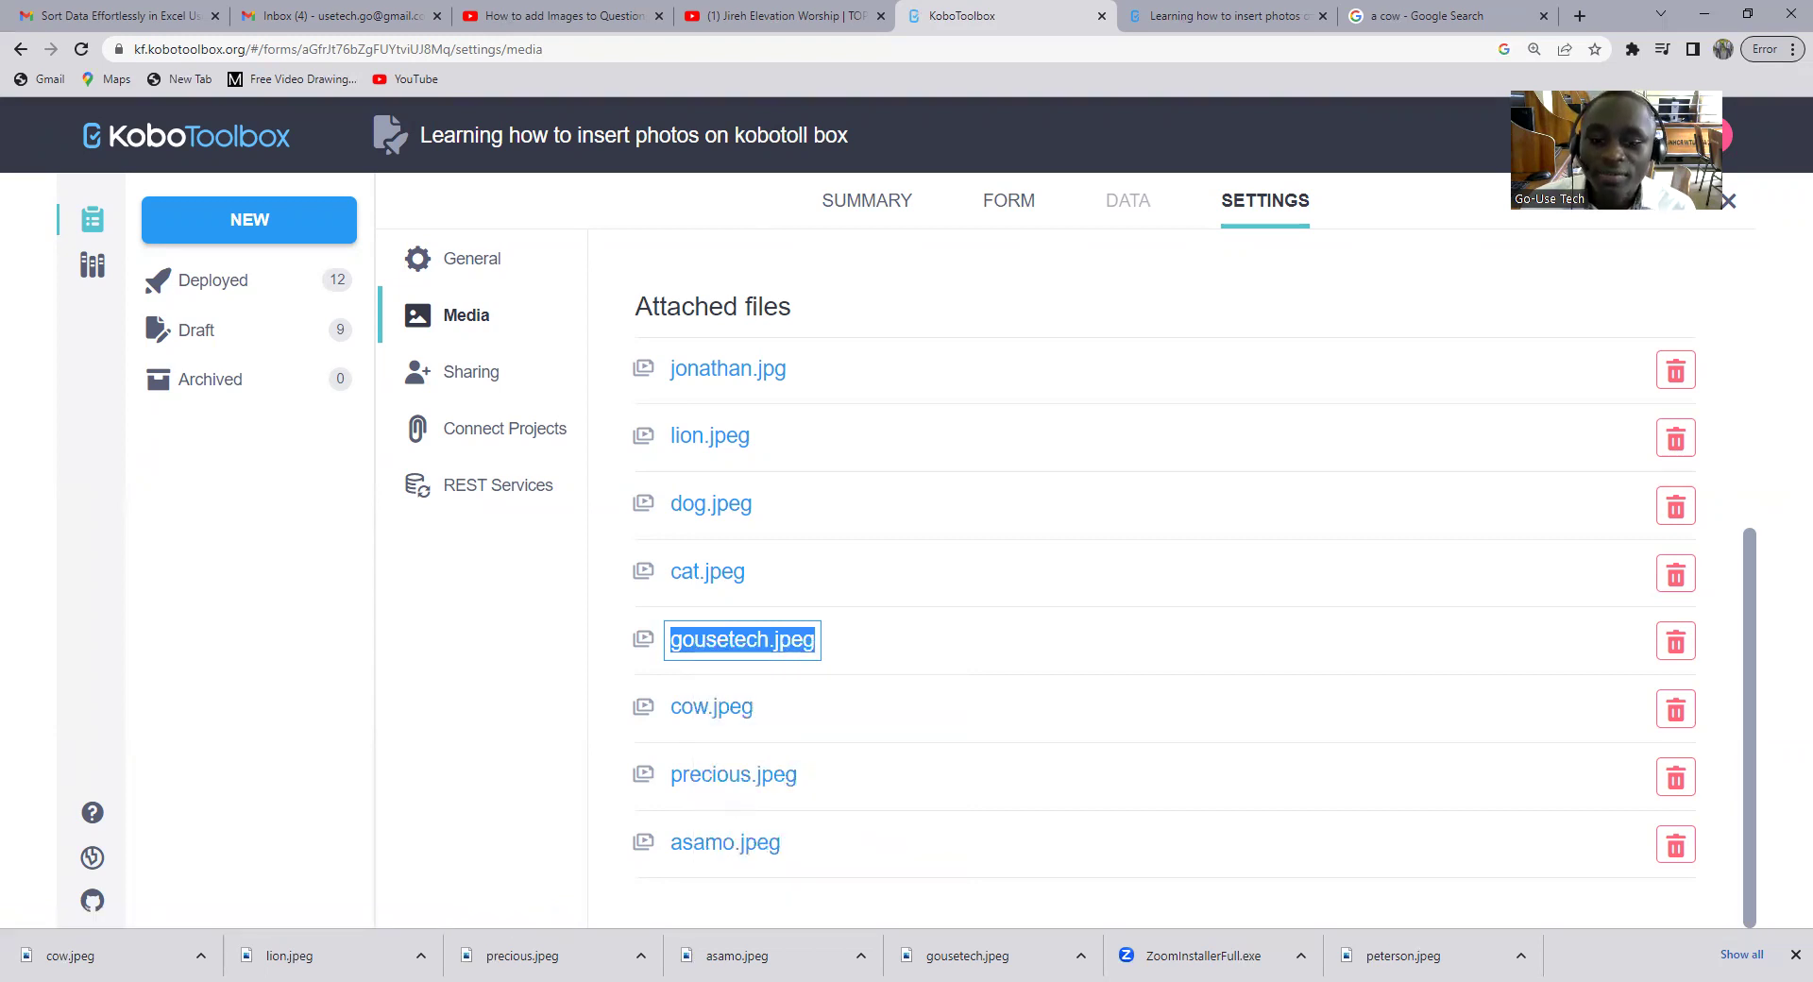
pyautogui.hotkey('alt', 'Tab')
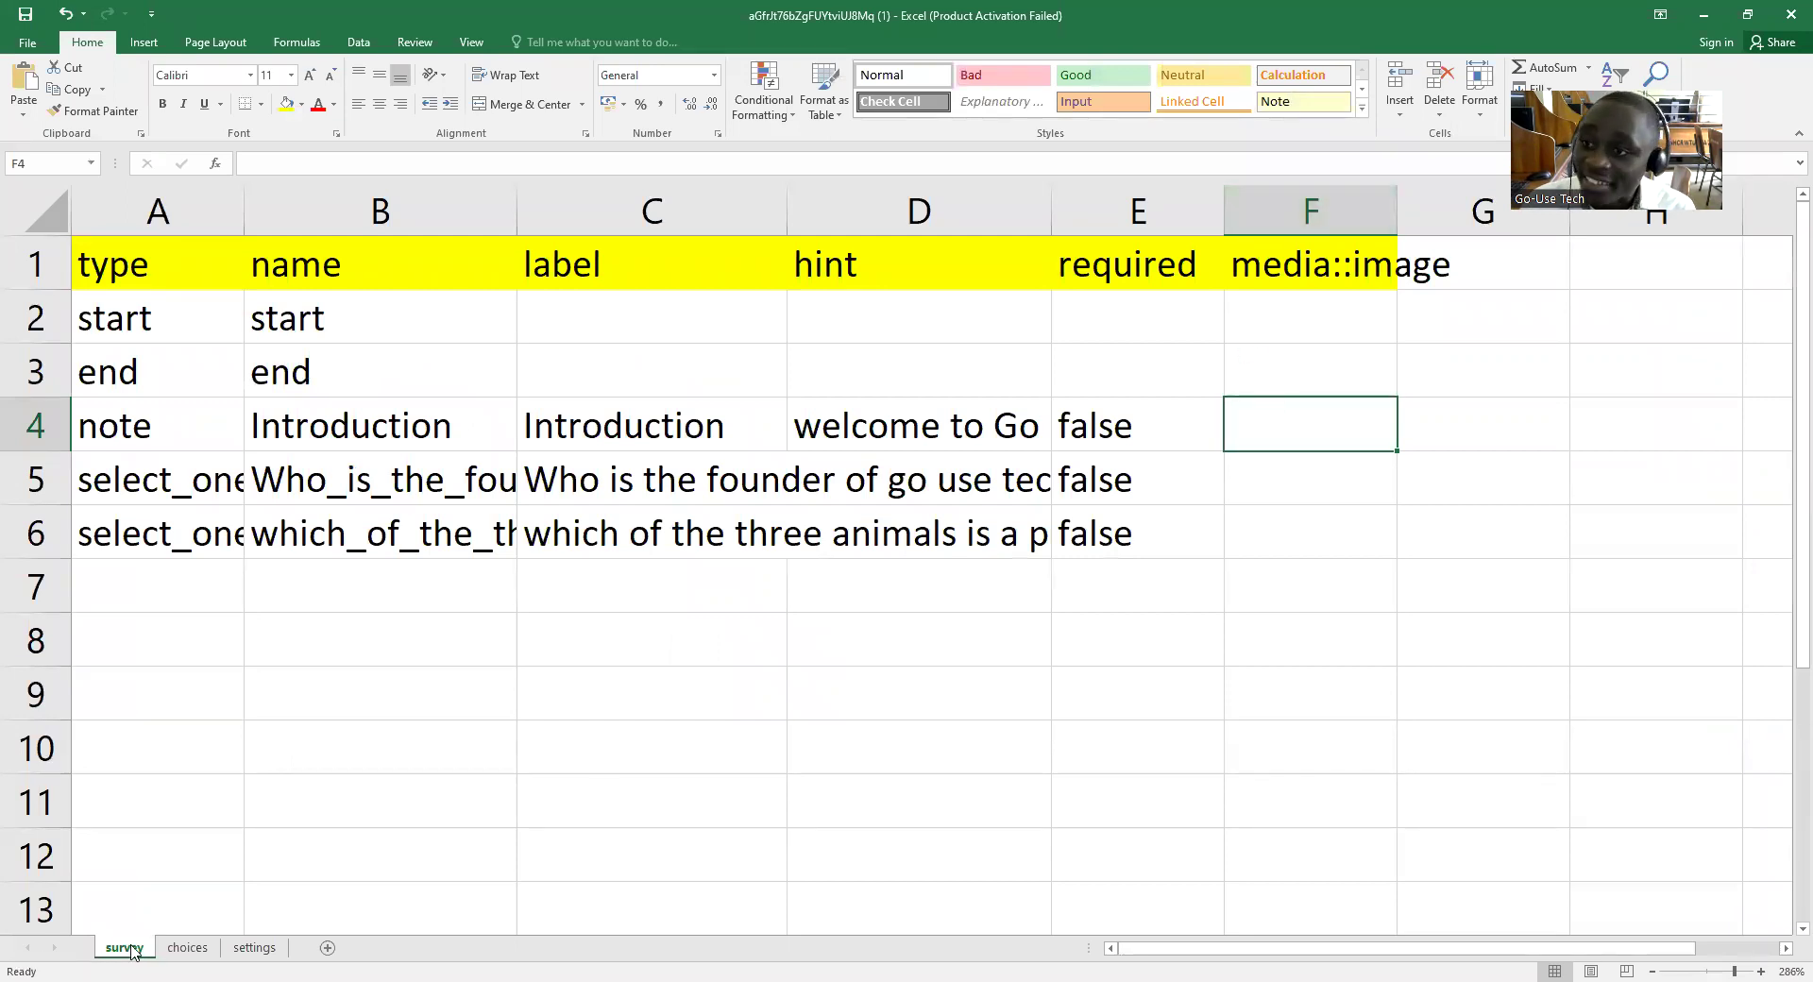
pyautogui.rightClick(1288, 425)
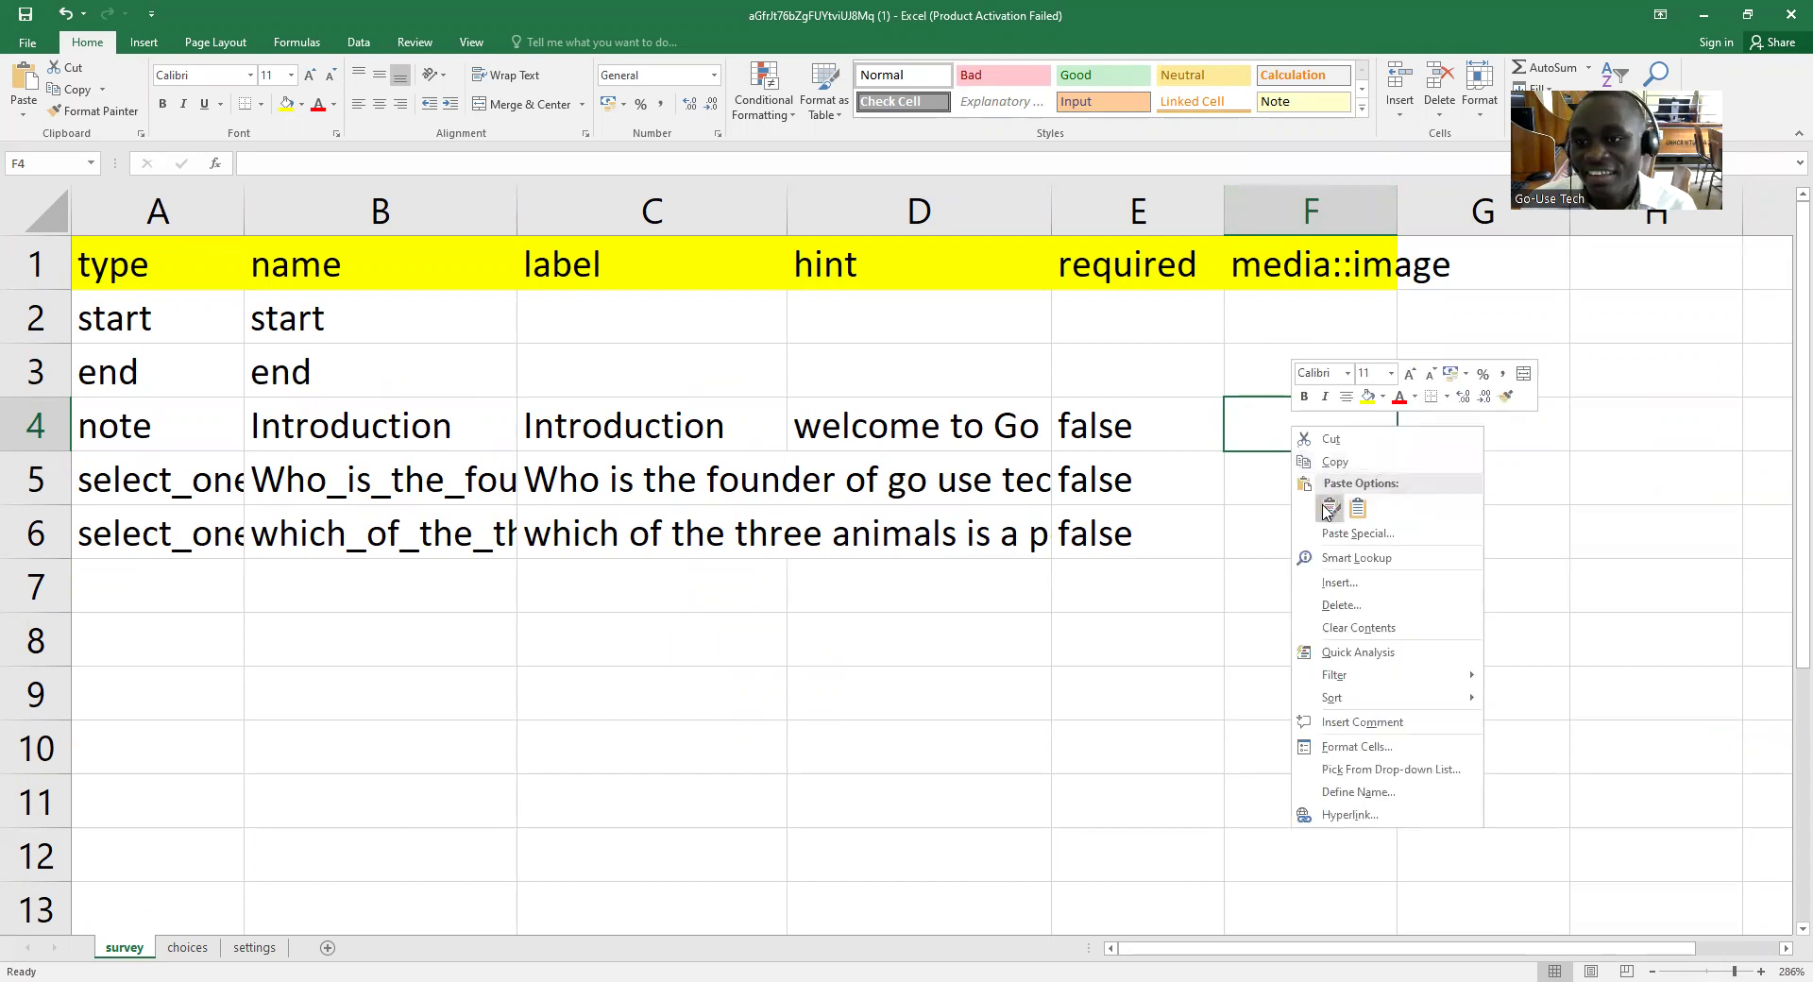
pyautogui.click(1325, 510)
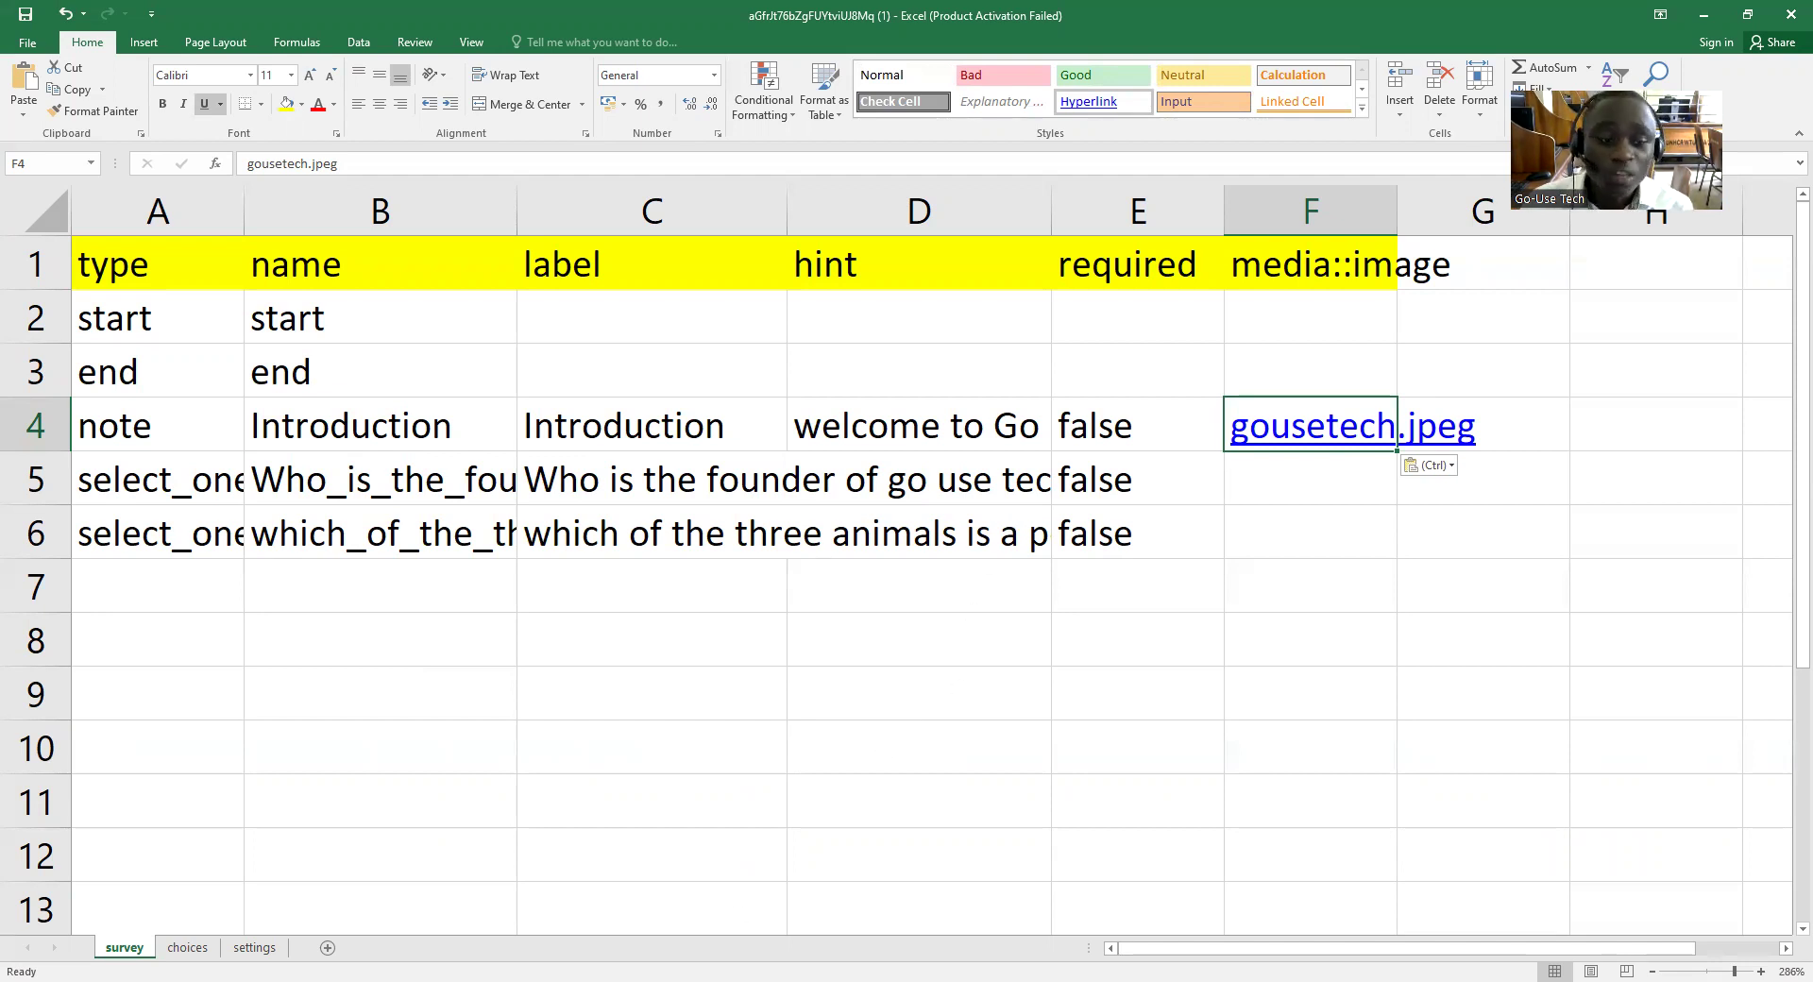
# Copy the media::image header from F1 of the survey sheet into cell E1 of the choices sheet.
pyautogui.click(185, 947)
pyautogui.moveTo(1720, 967); pyautogui.dragTo(1736, 970)
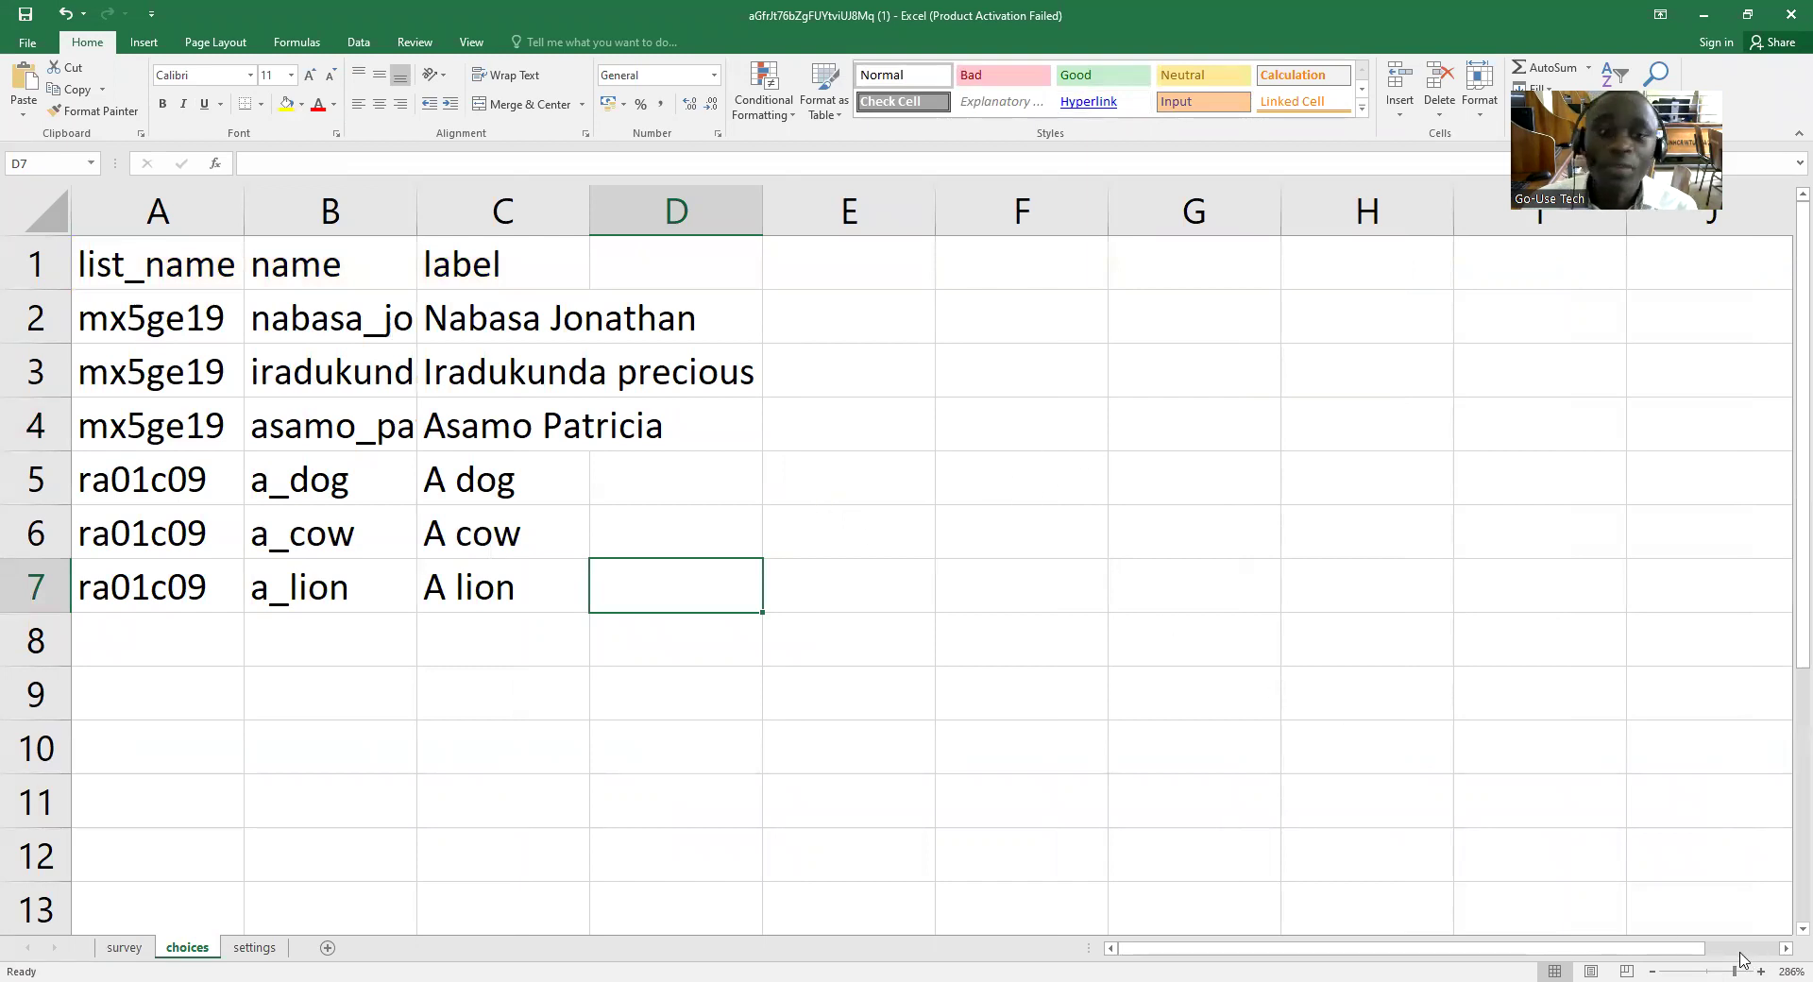
pyautogui.moveTo(1735, 969); pyautogui.dragTo(1739, 969)
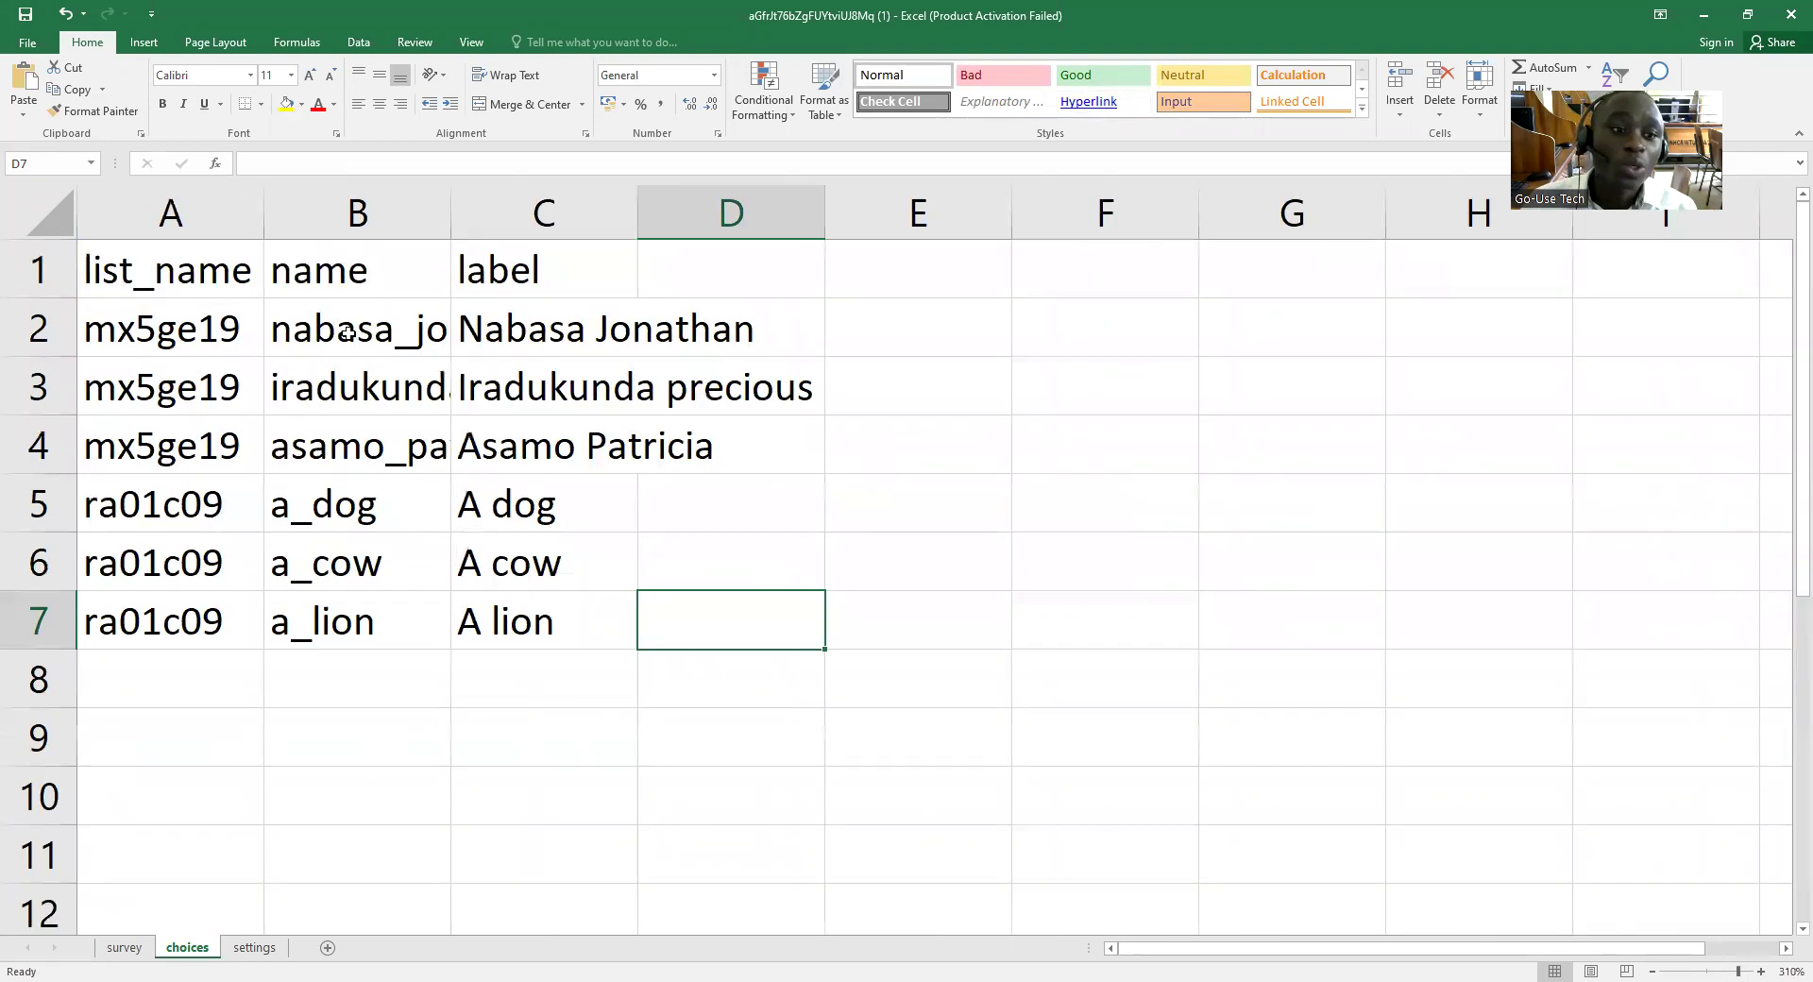
pyautogui.click(909, 316)
pyautogui.click(886, 267)
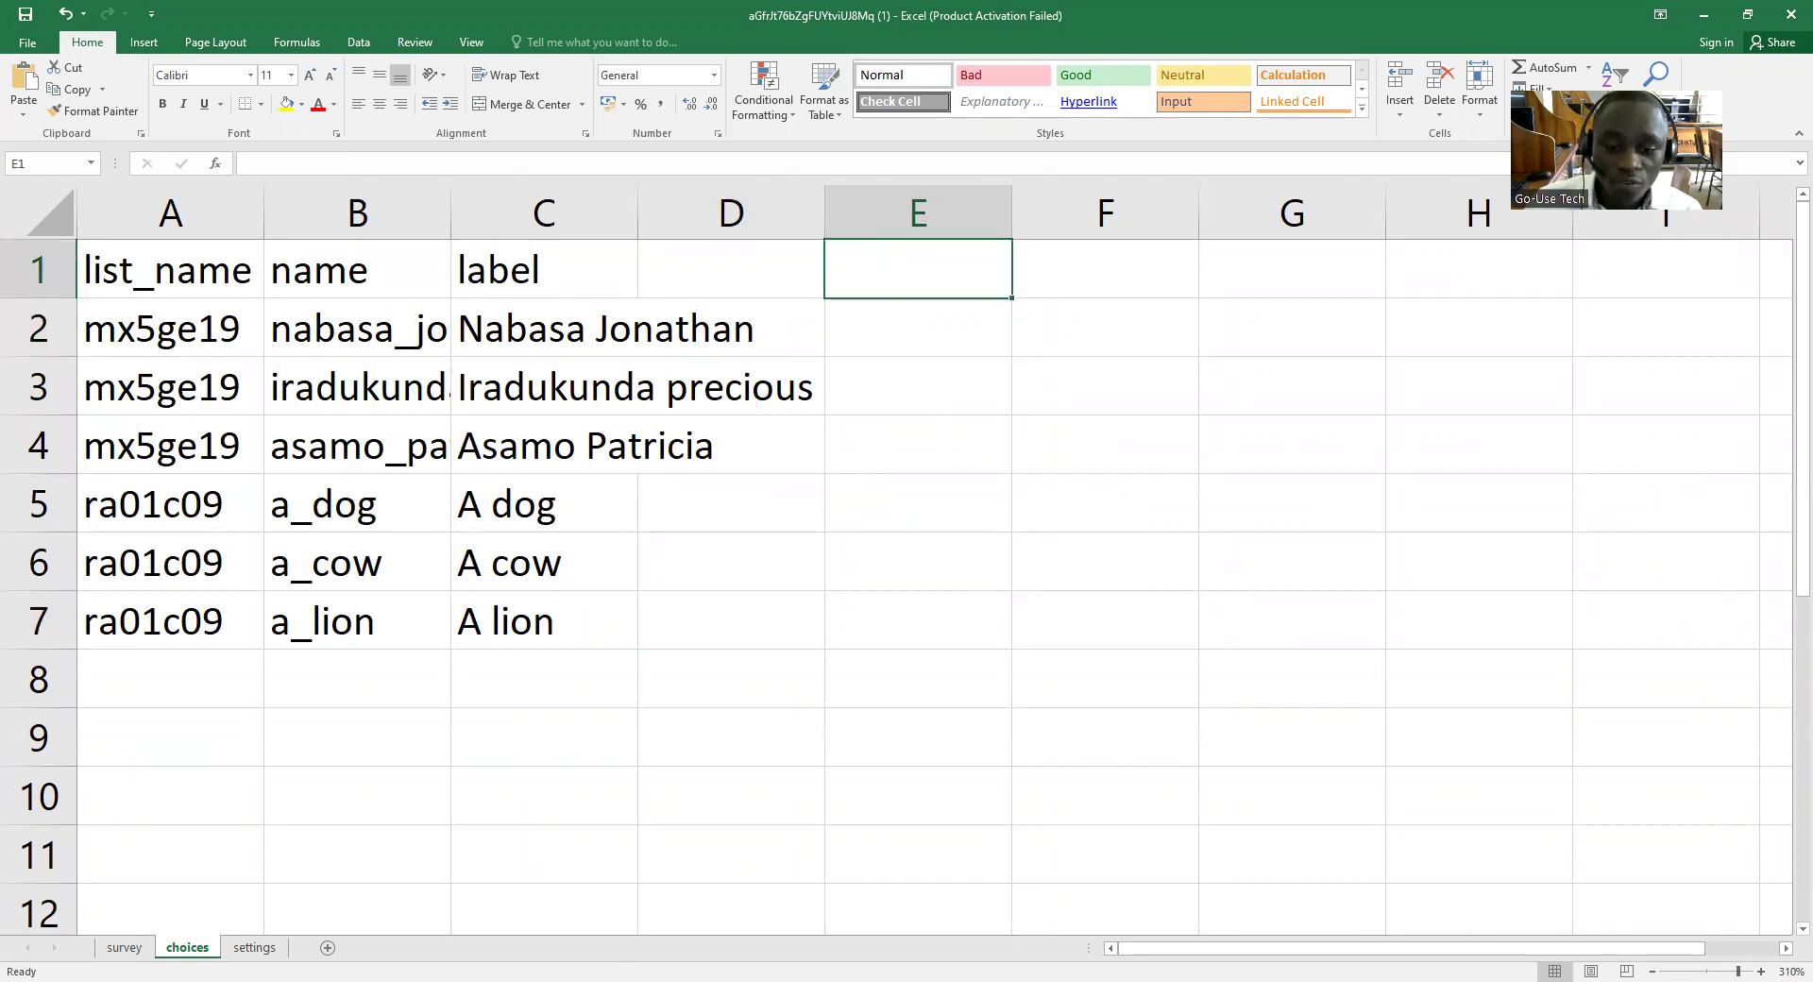
pyautogui.click(128, 954)
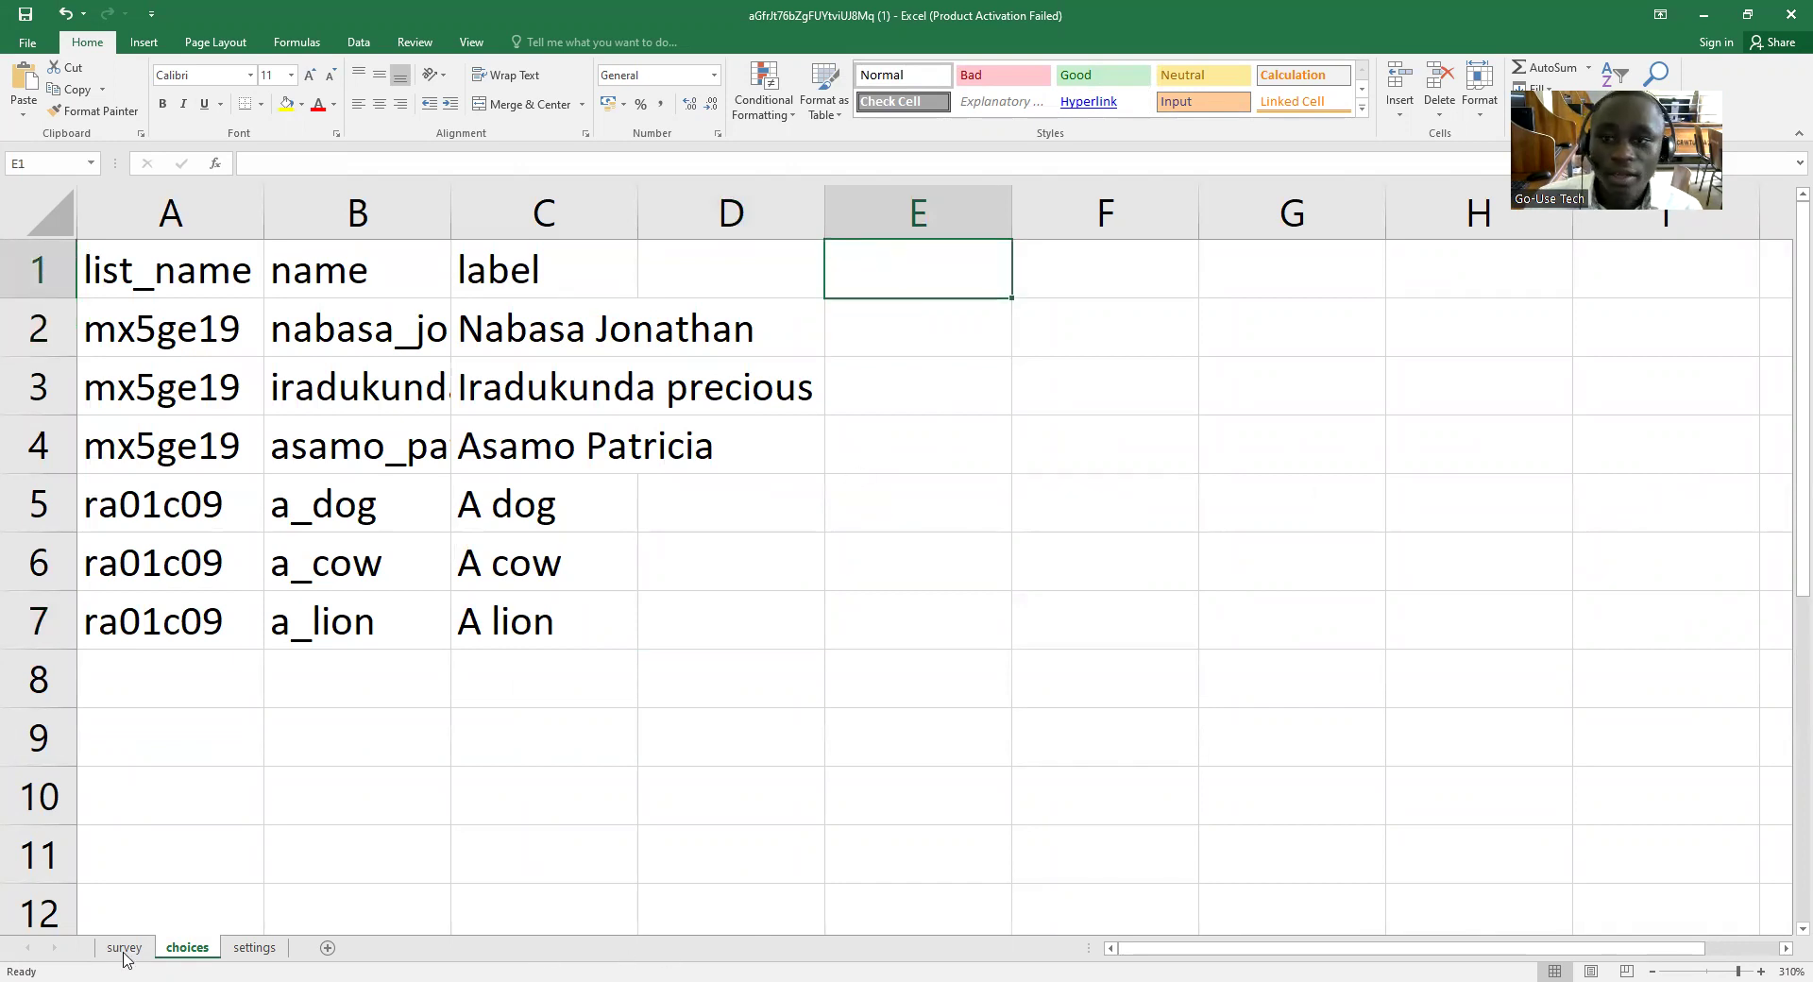
pyautogui.rightClick(1292, 267)
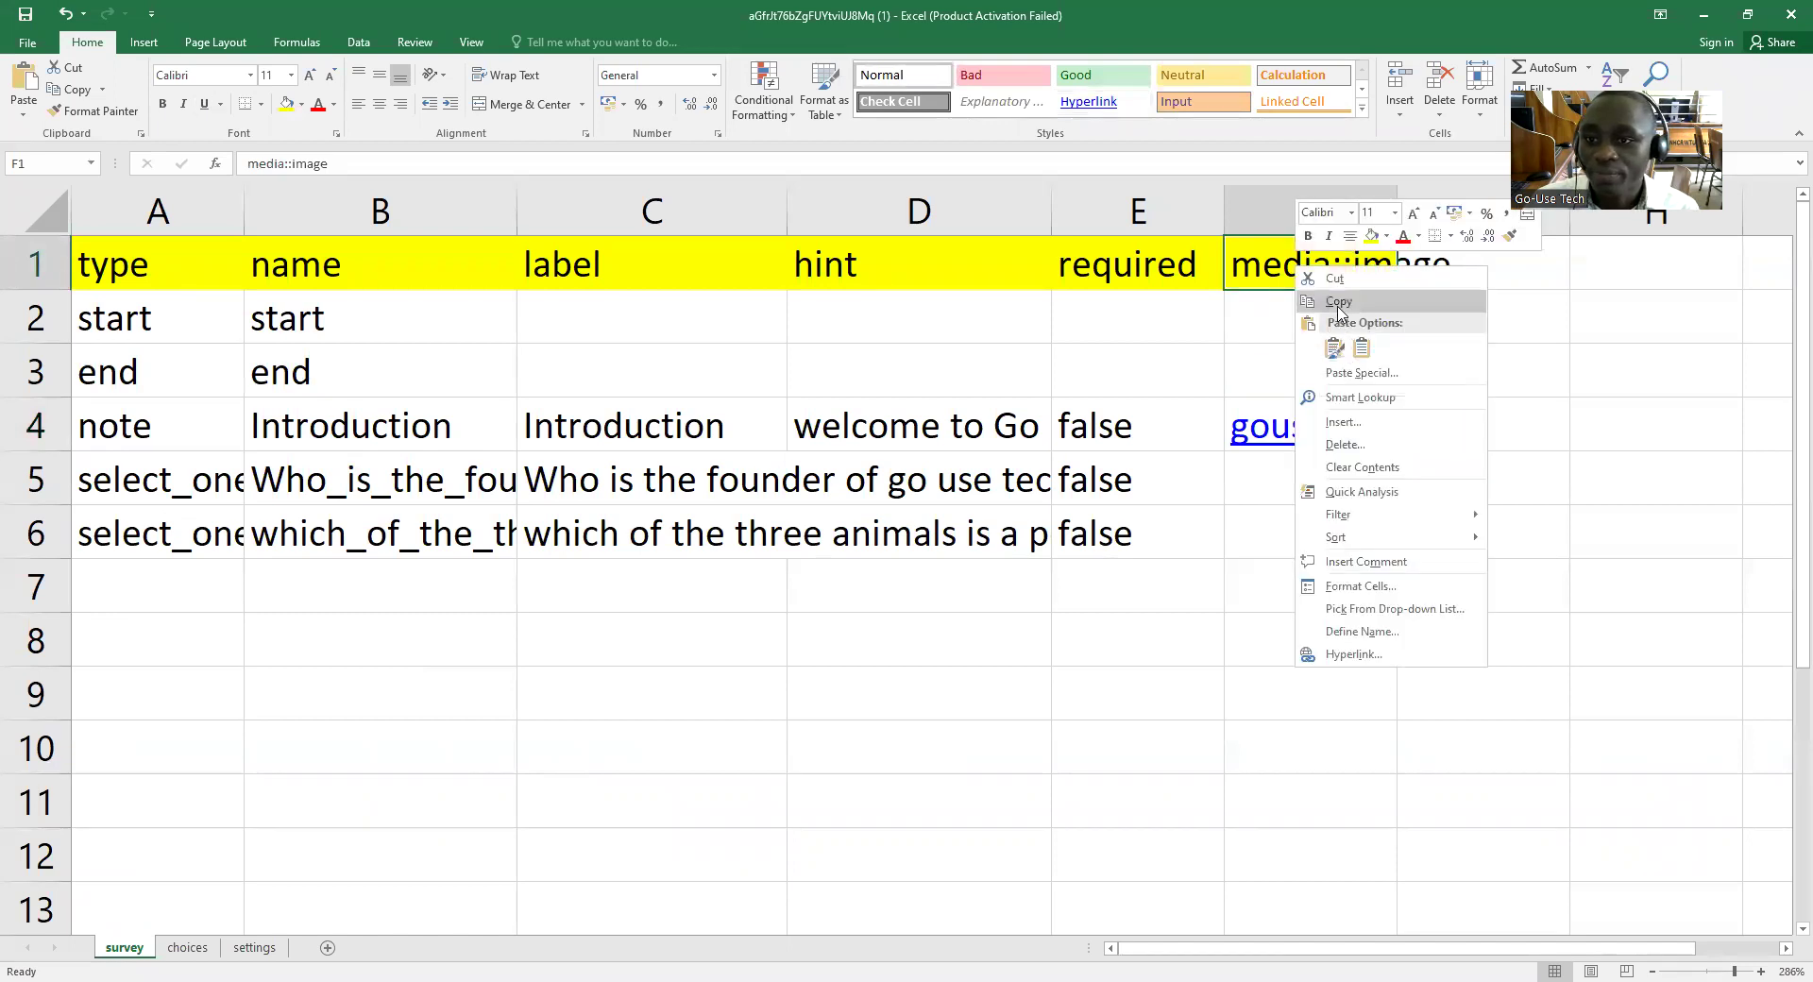
pyautogui.click(1339, 302)
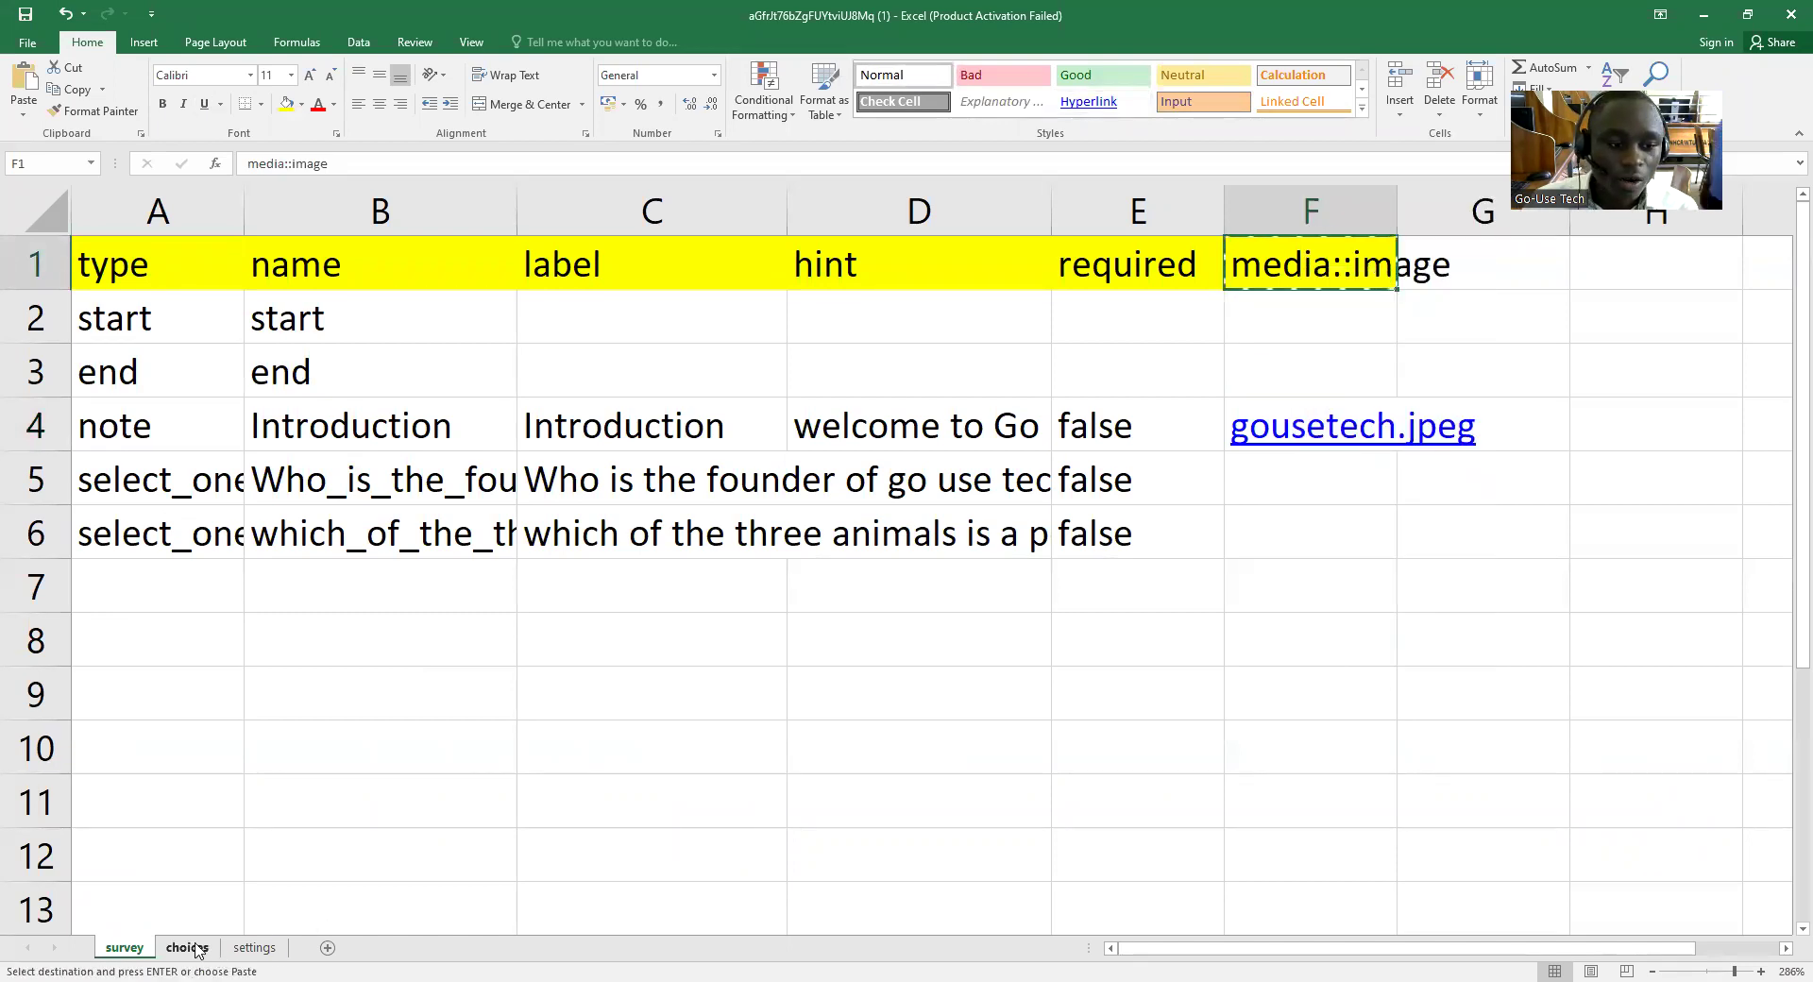
pyautogui.click(187, 947)
pyautogui.rightClick(921, 257)
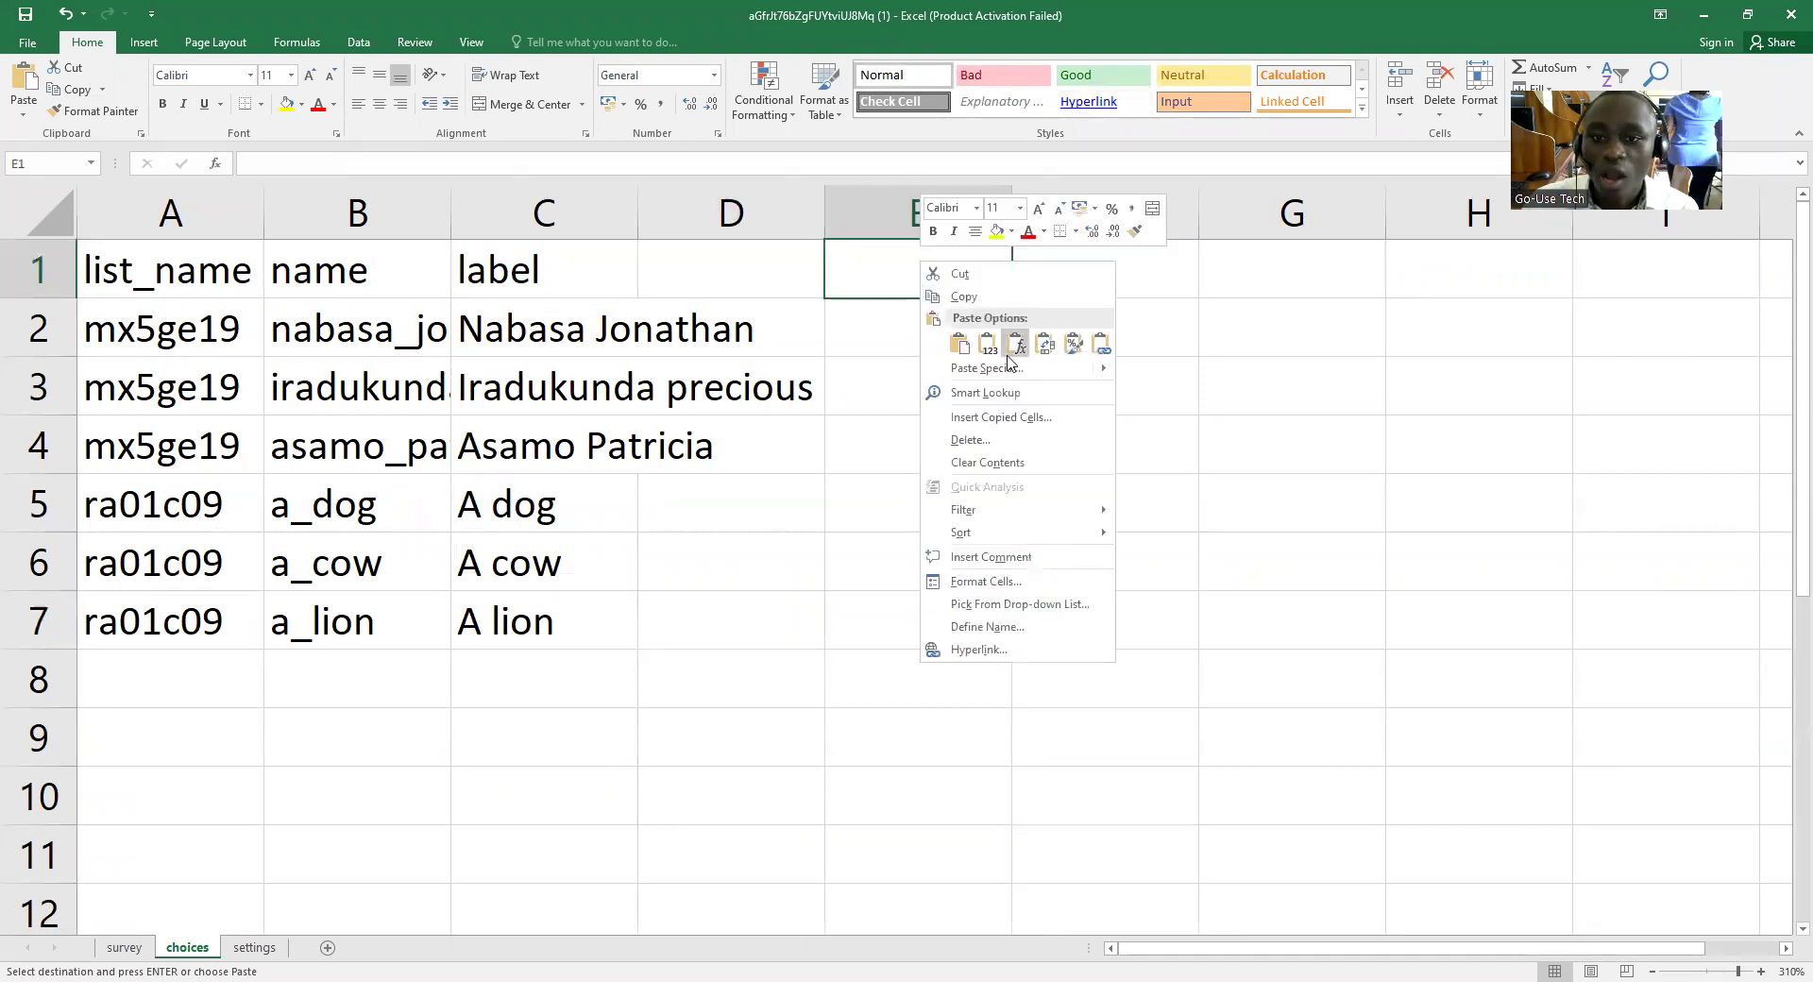
pyautogui.click(962, 345)
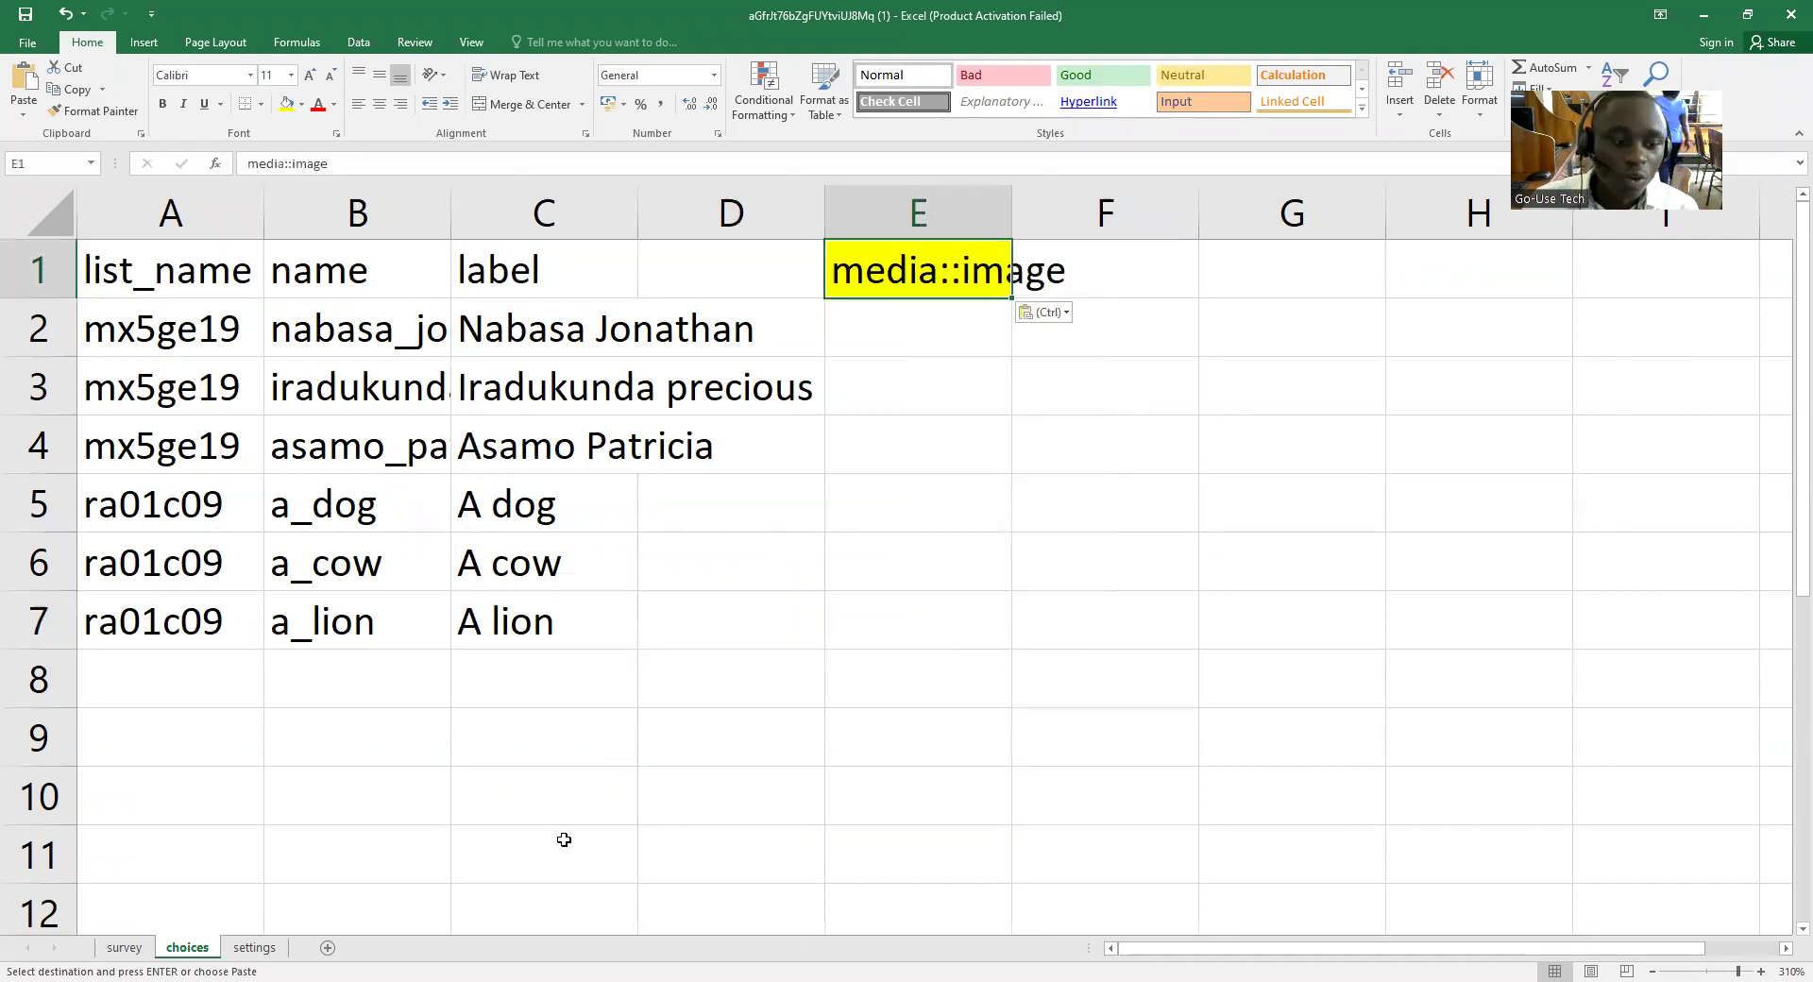
pyautogui.click(916, 337)
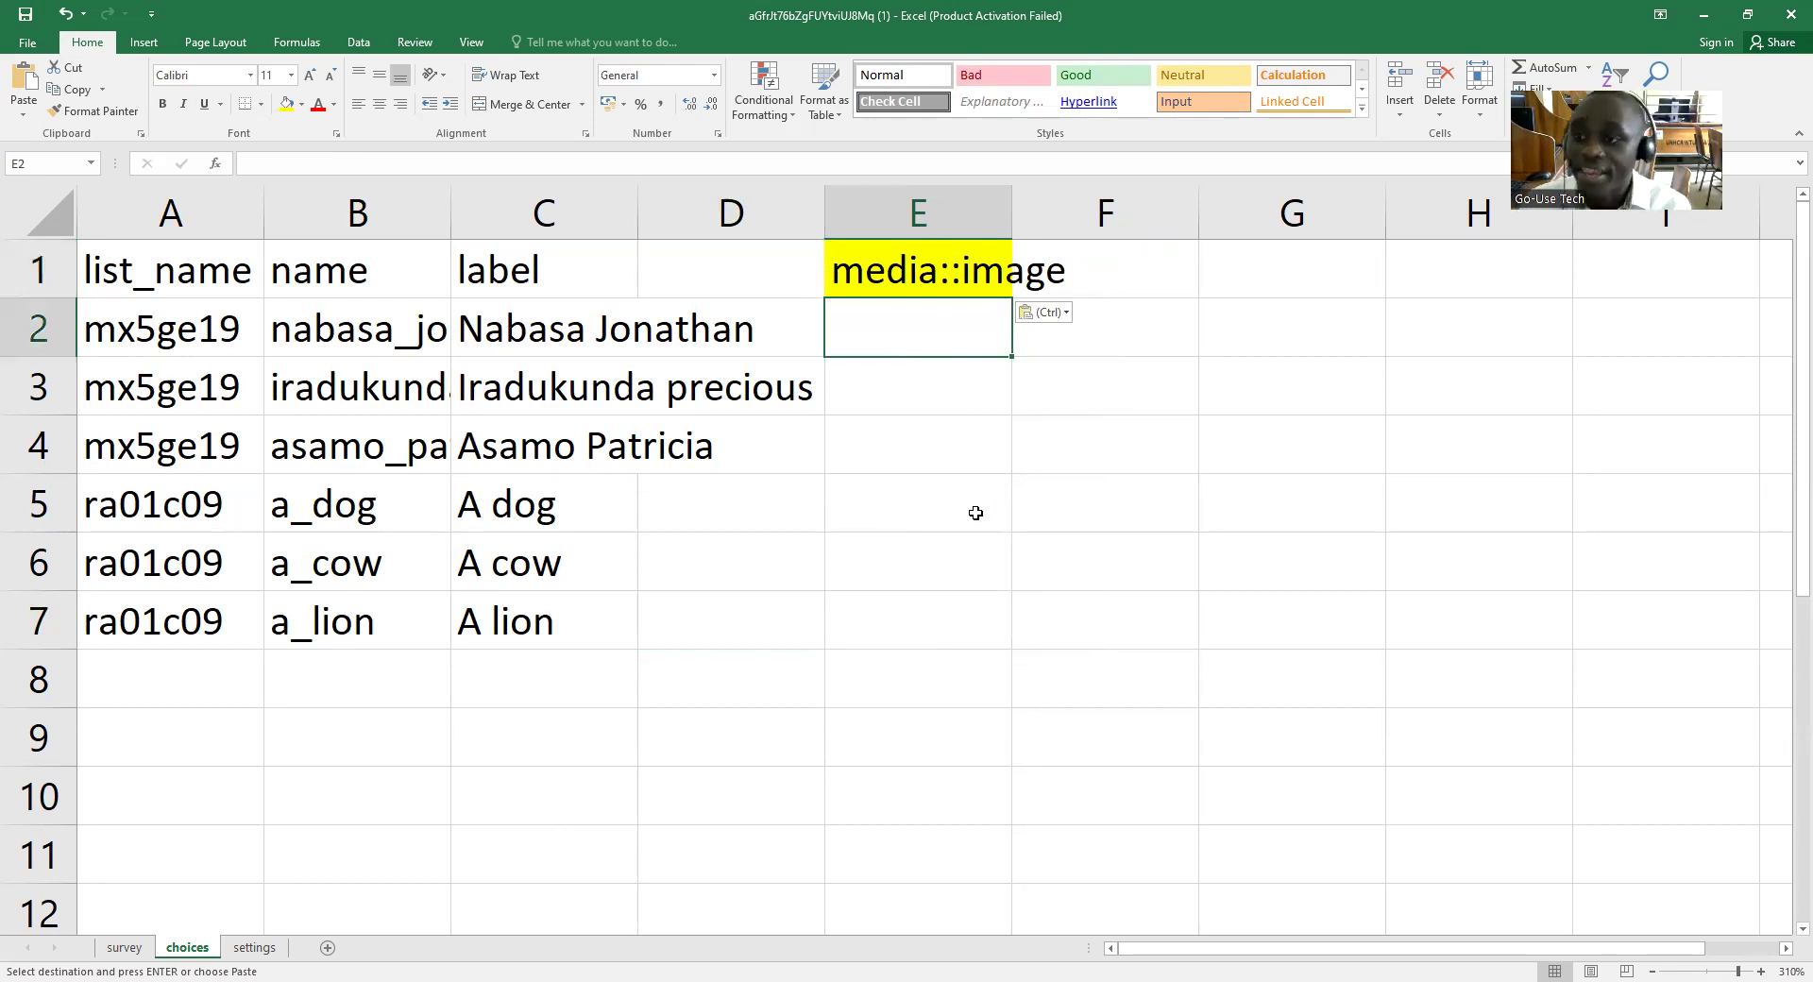
# Copy the attached file name jonathan.jpg from KoboToolbox and paste it into cell E2 of the choices sheet in Excel.
pyautogui.click(124, 947)
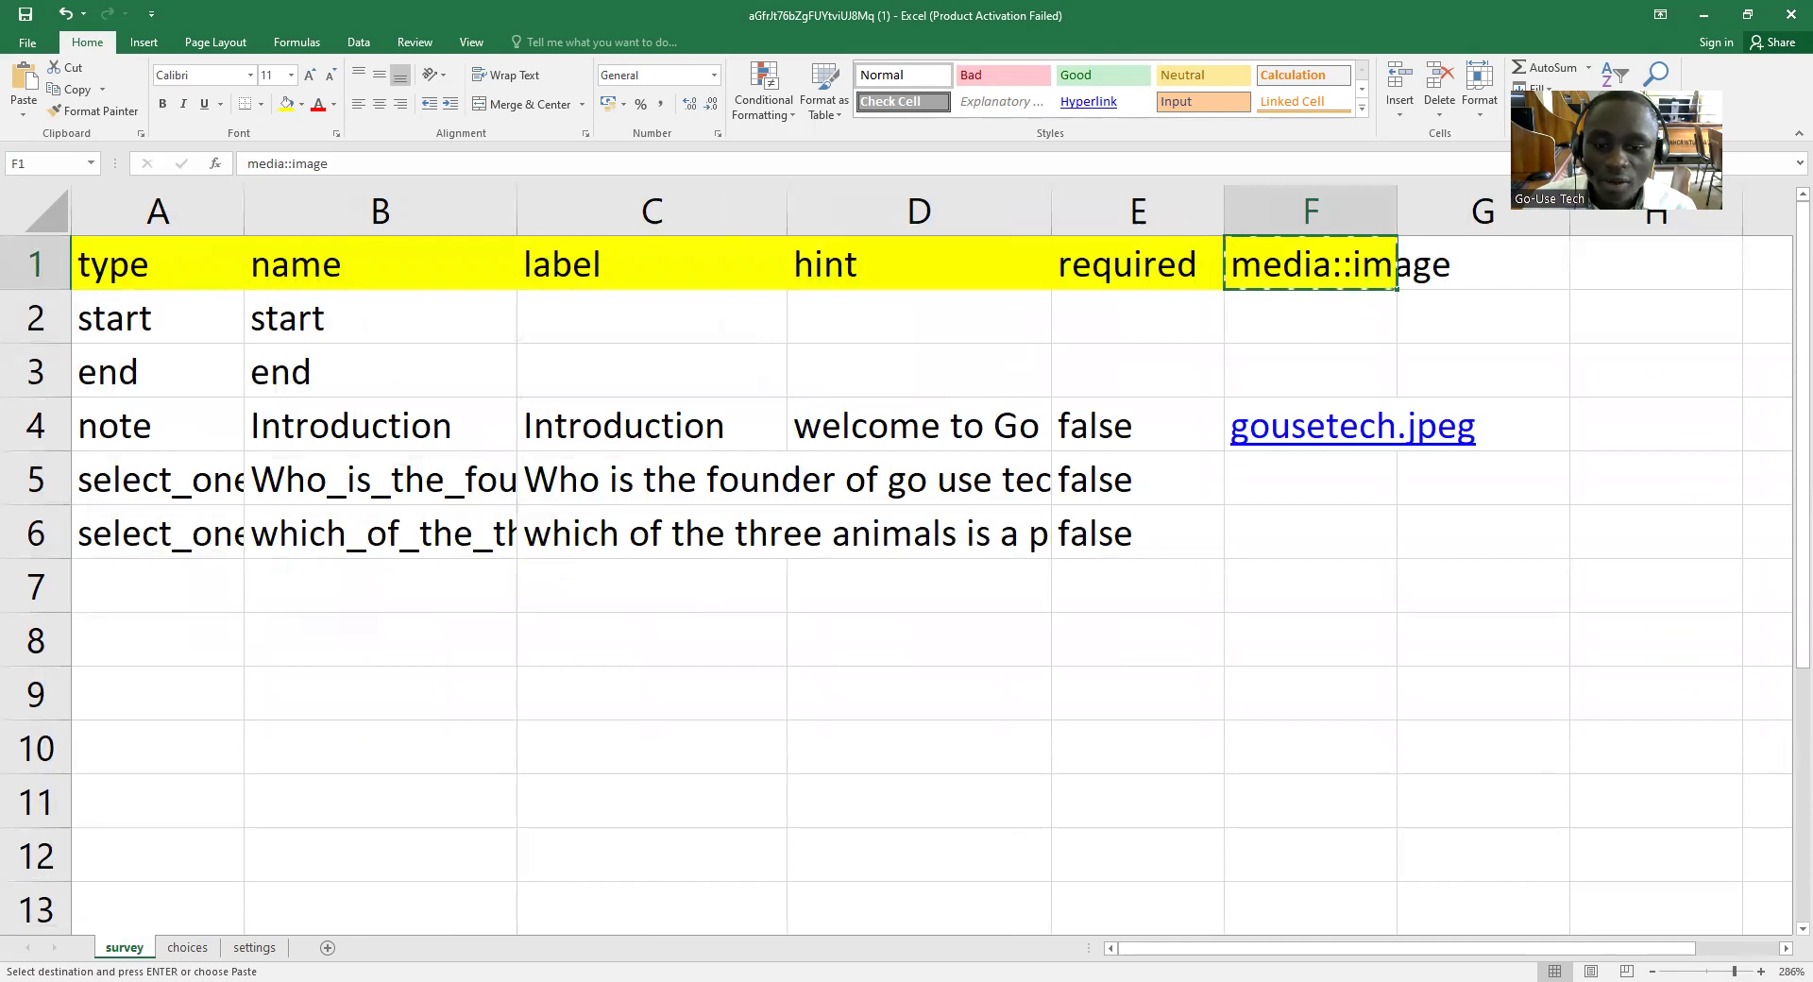
pyautogui.hotkey('alt', 'Tab')
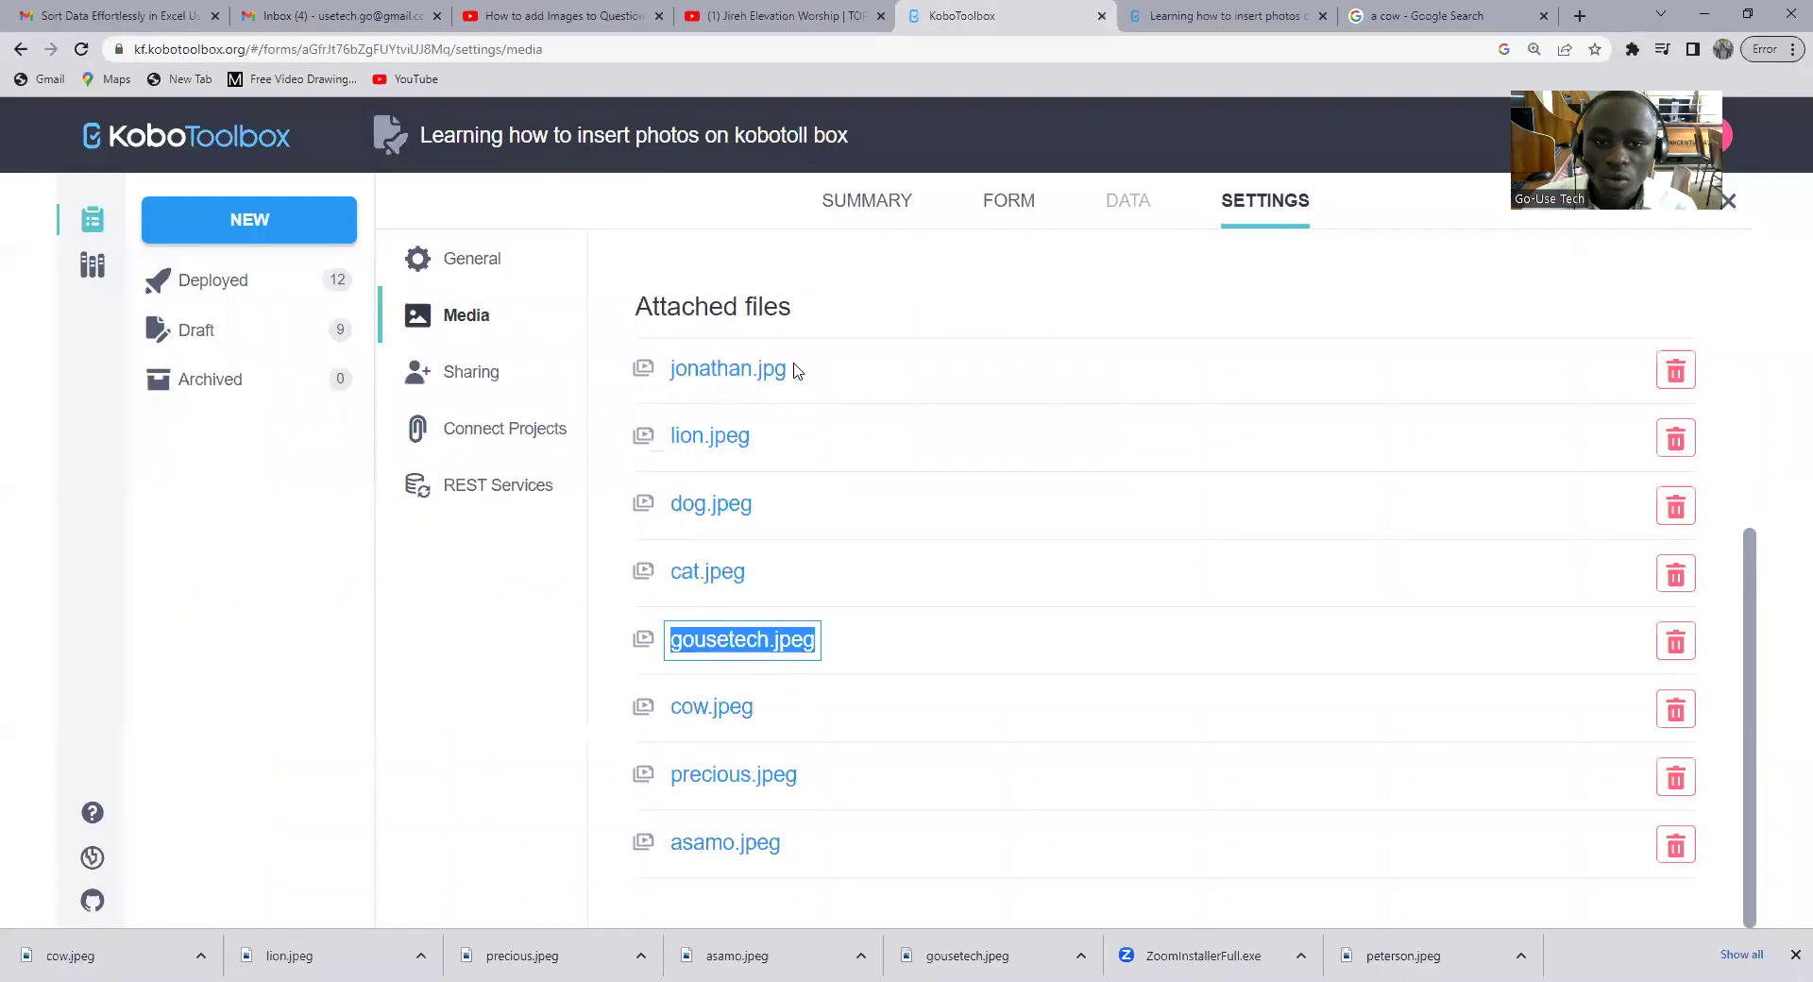
pyautogui.moveTo(791, 371); pyautogui.dragTo(694, 375)
pyautogui.rightClick(694, 375)
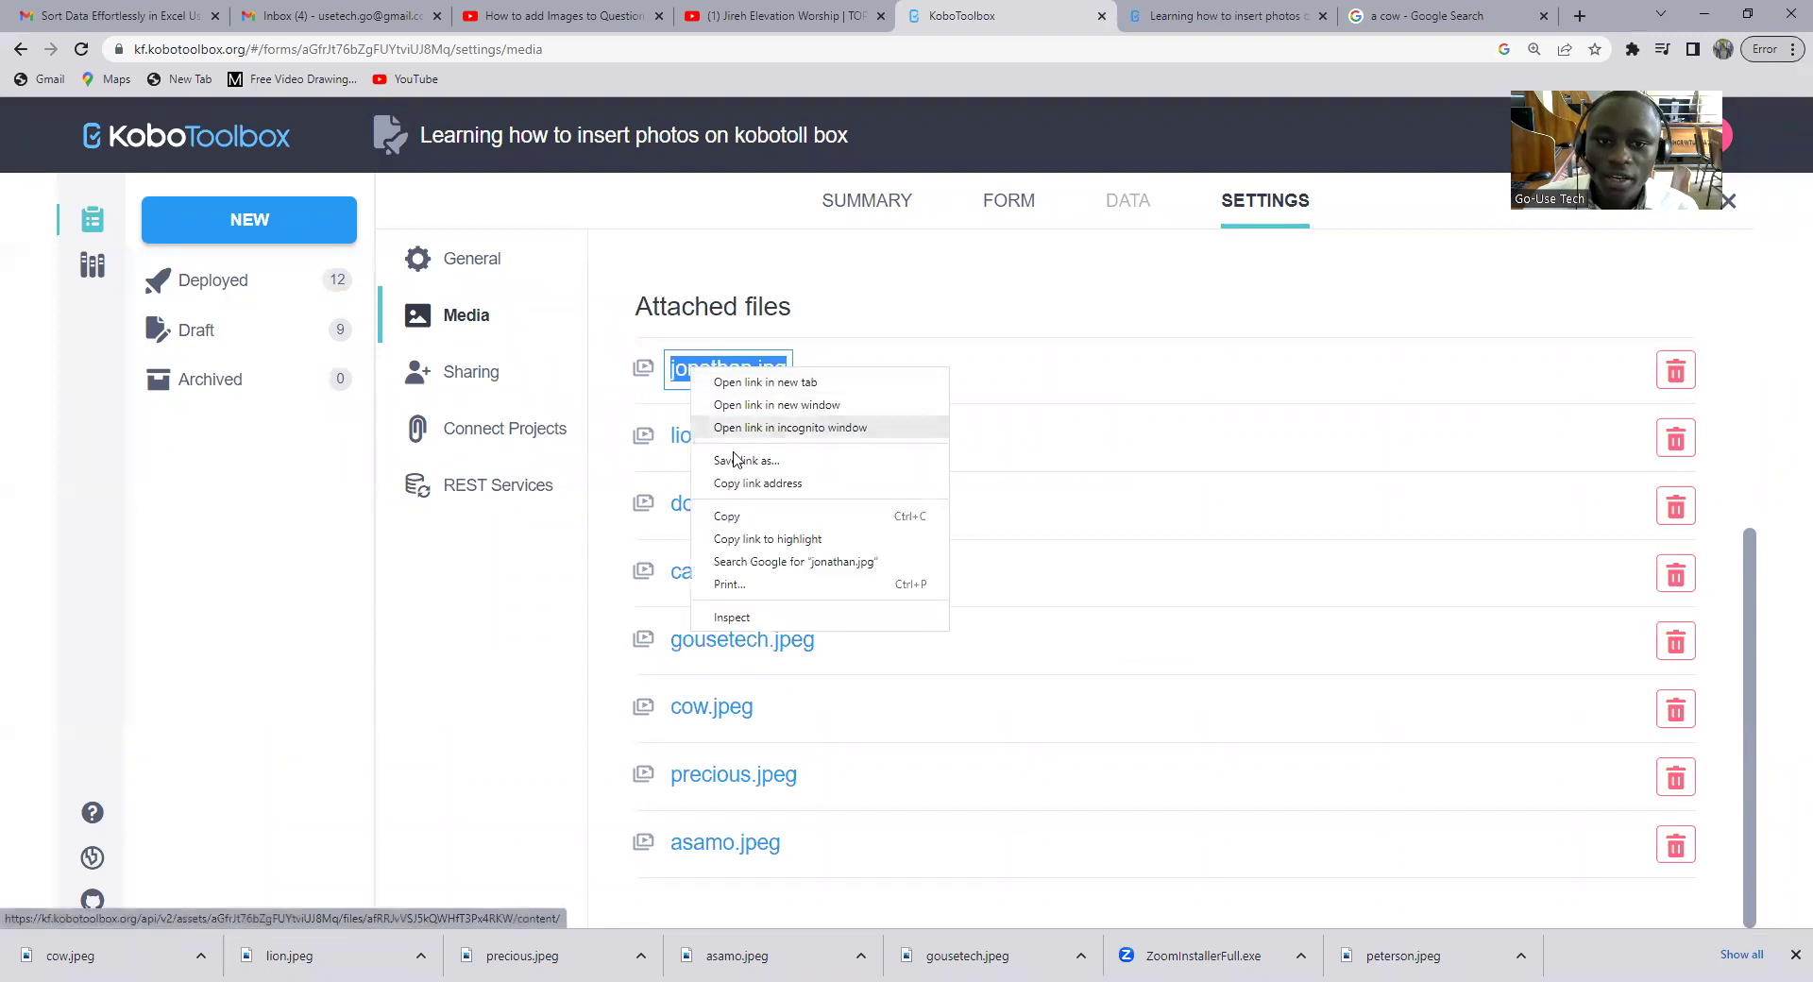
pyautogui.click(727, 516)
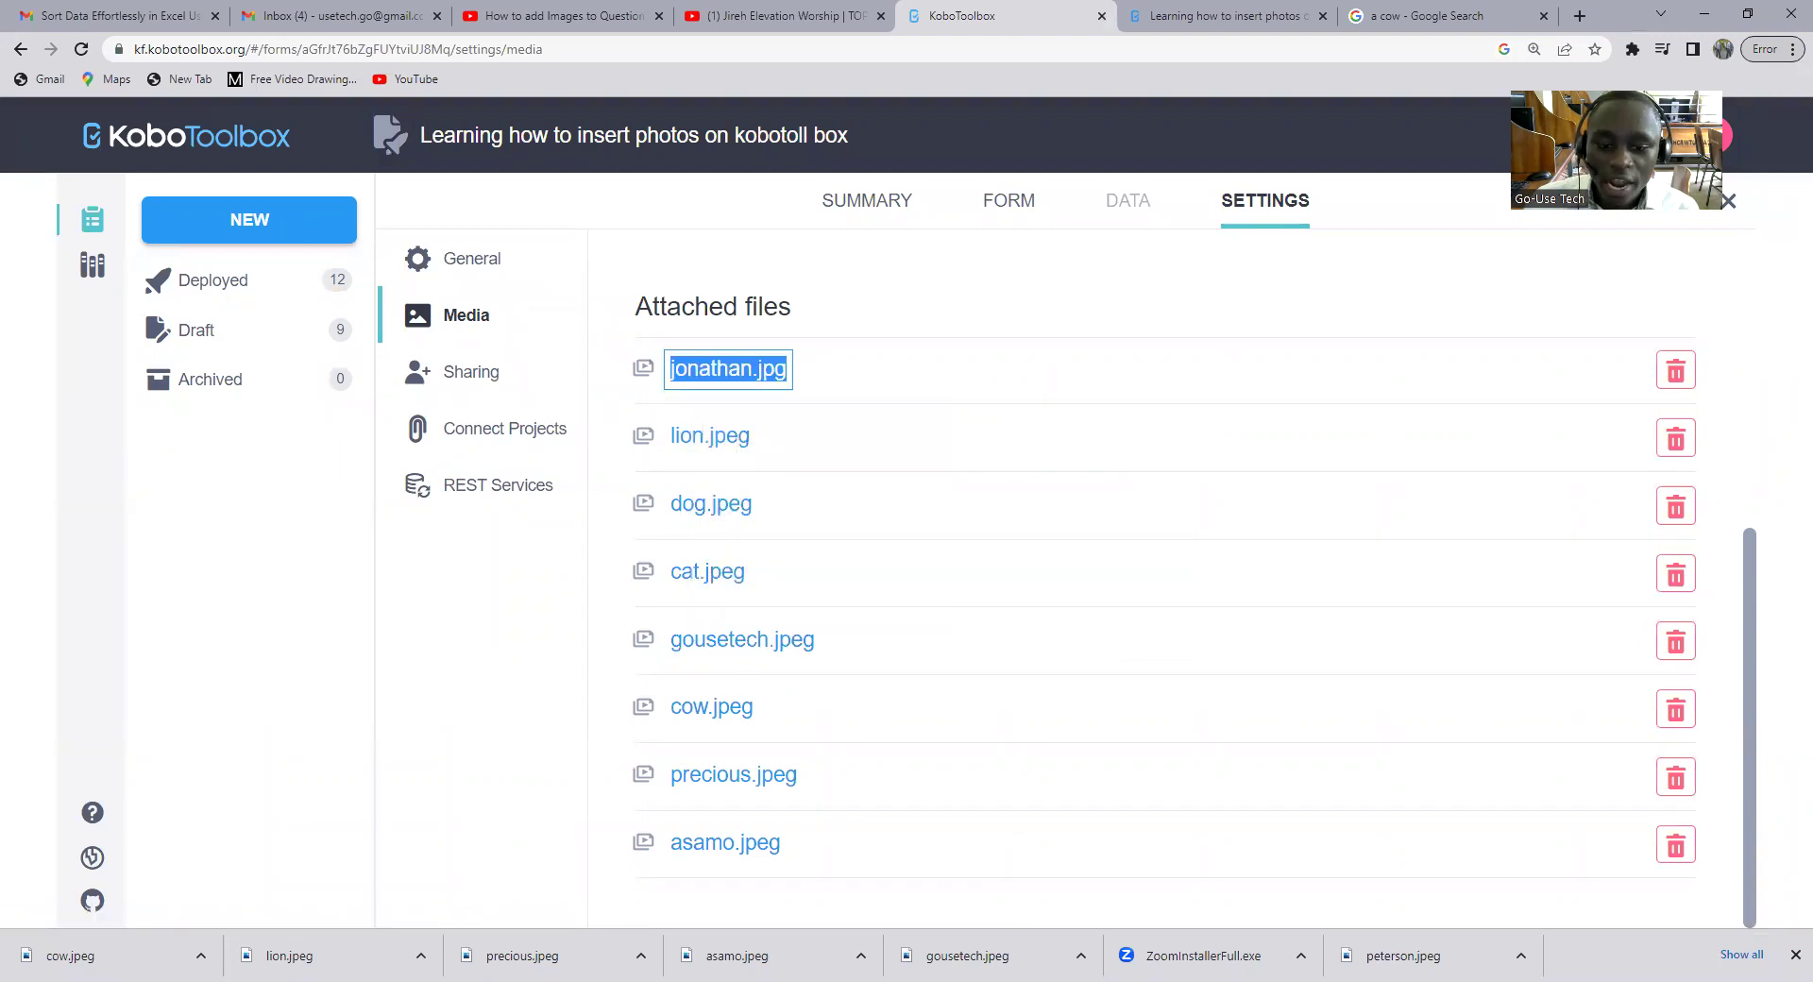
pyautogui.hotkey('alt', 'Tab')
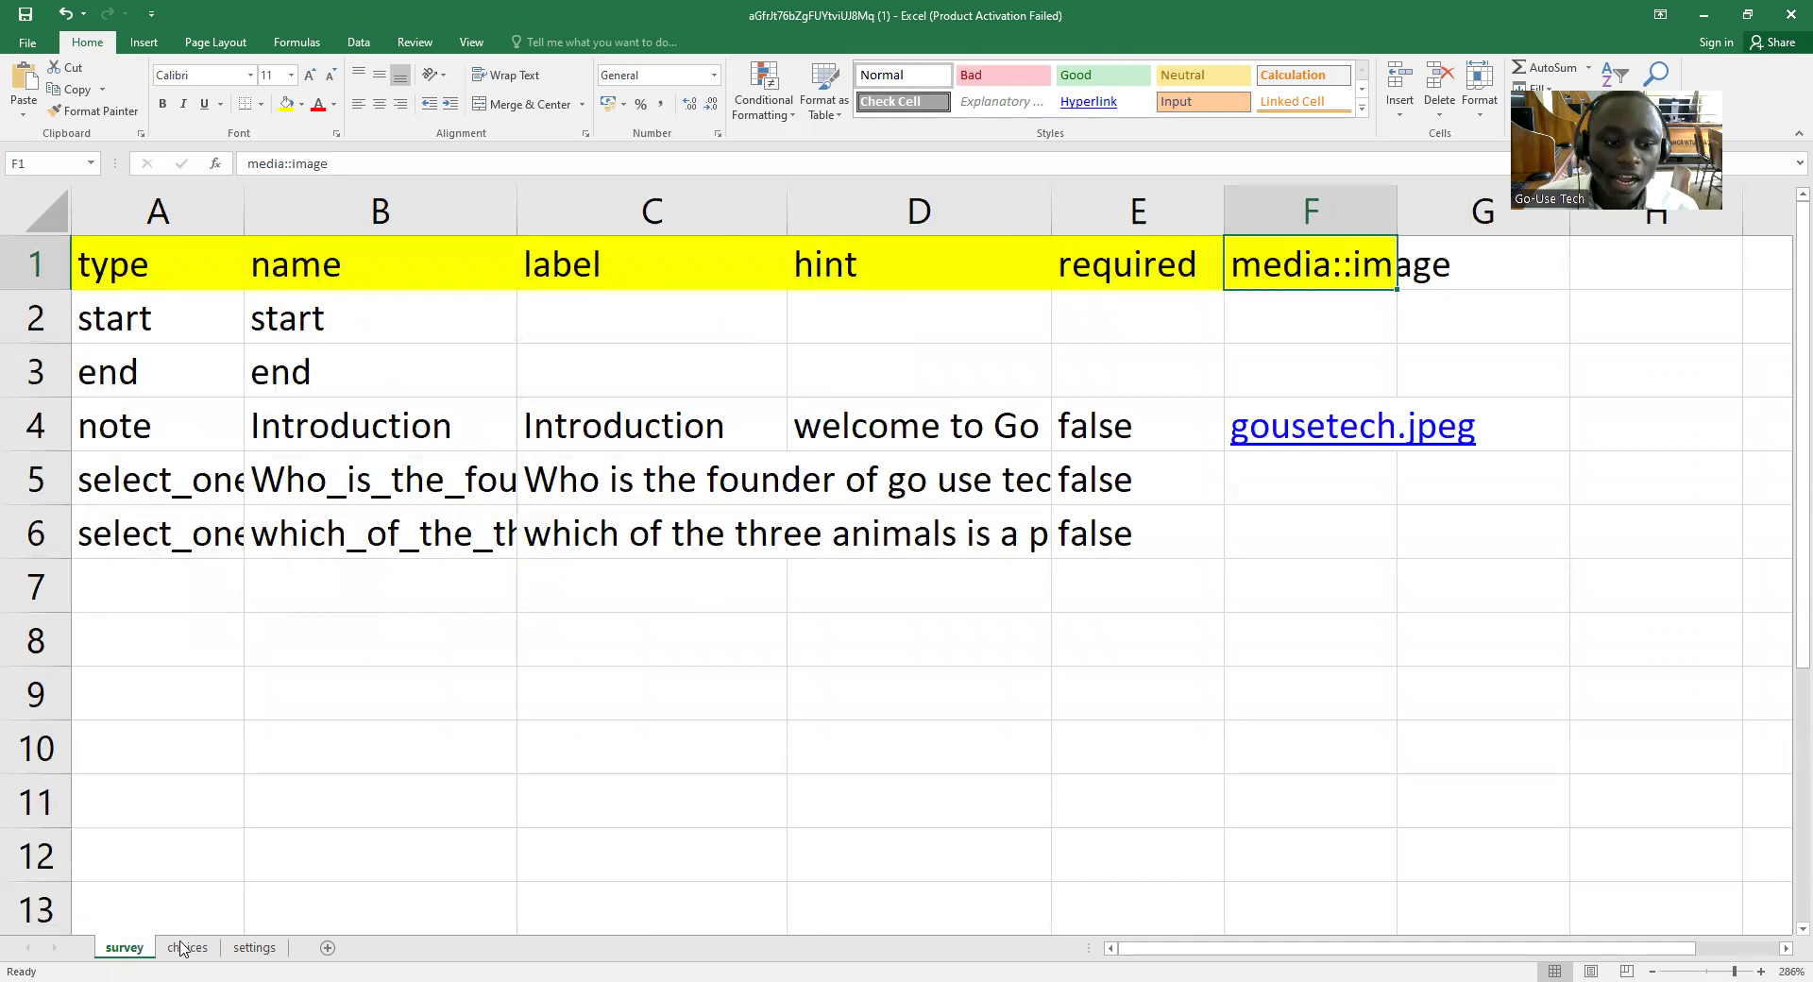
pyautogui.click(187, 947)
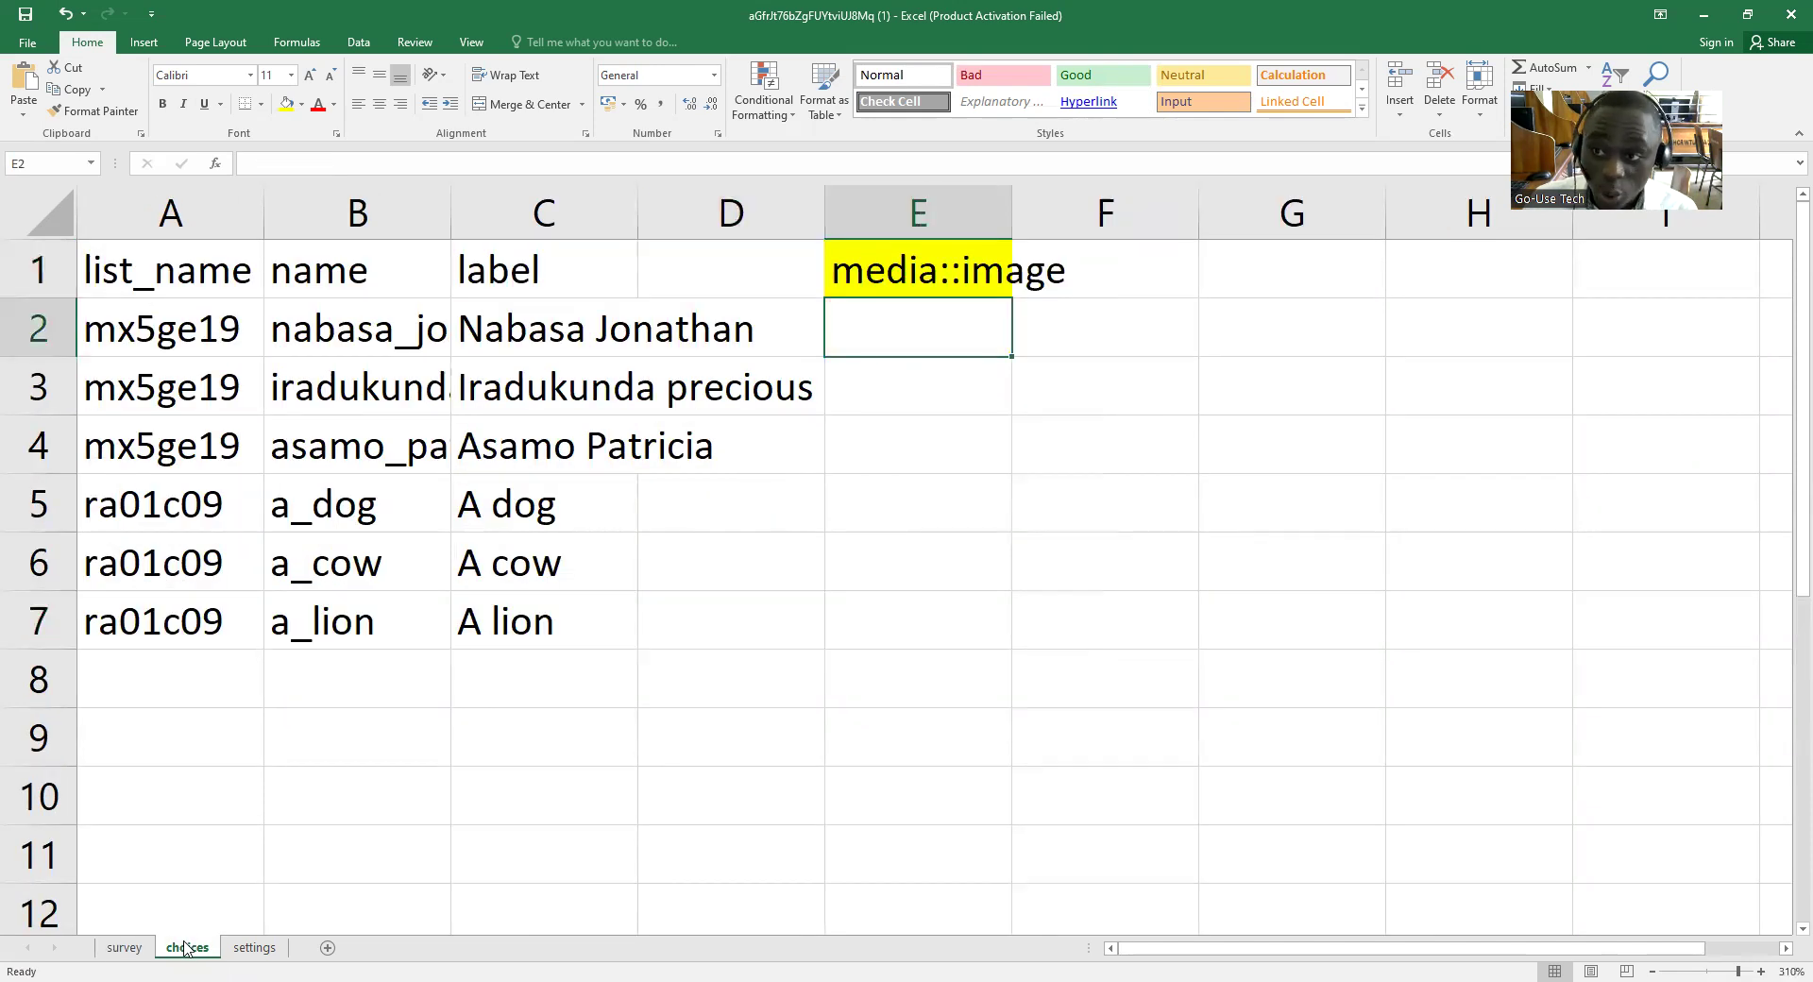
pyautogui.click(130, 948)
pyautogui.click(180, 952)
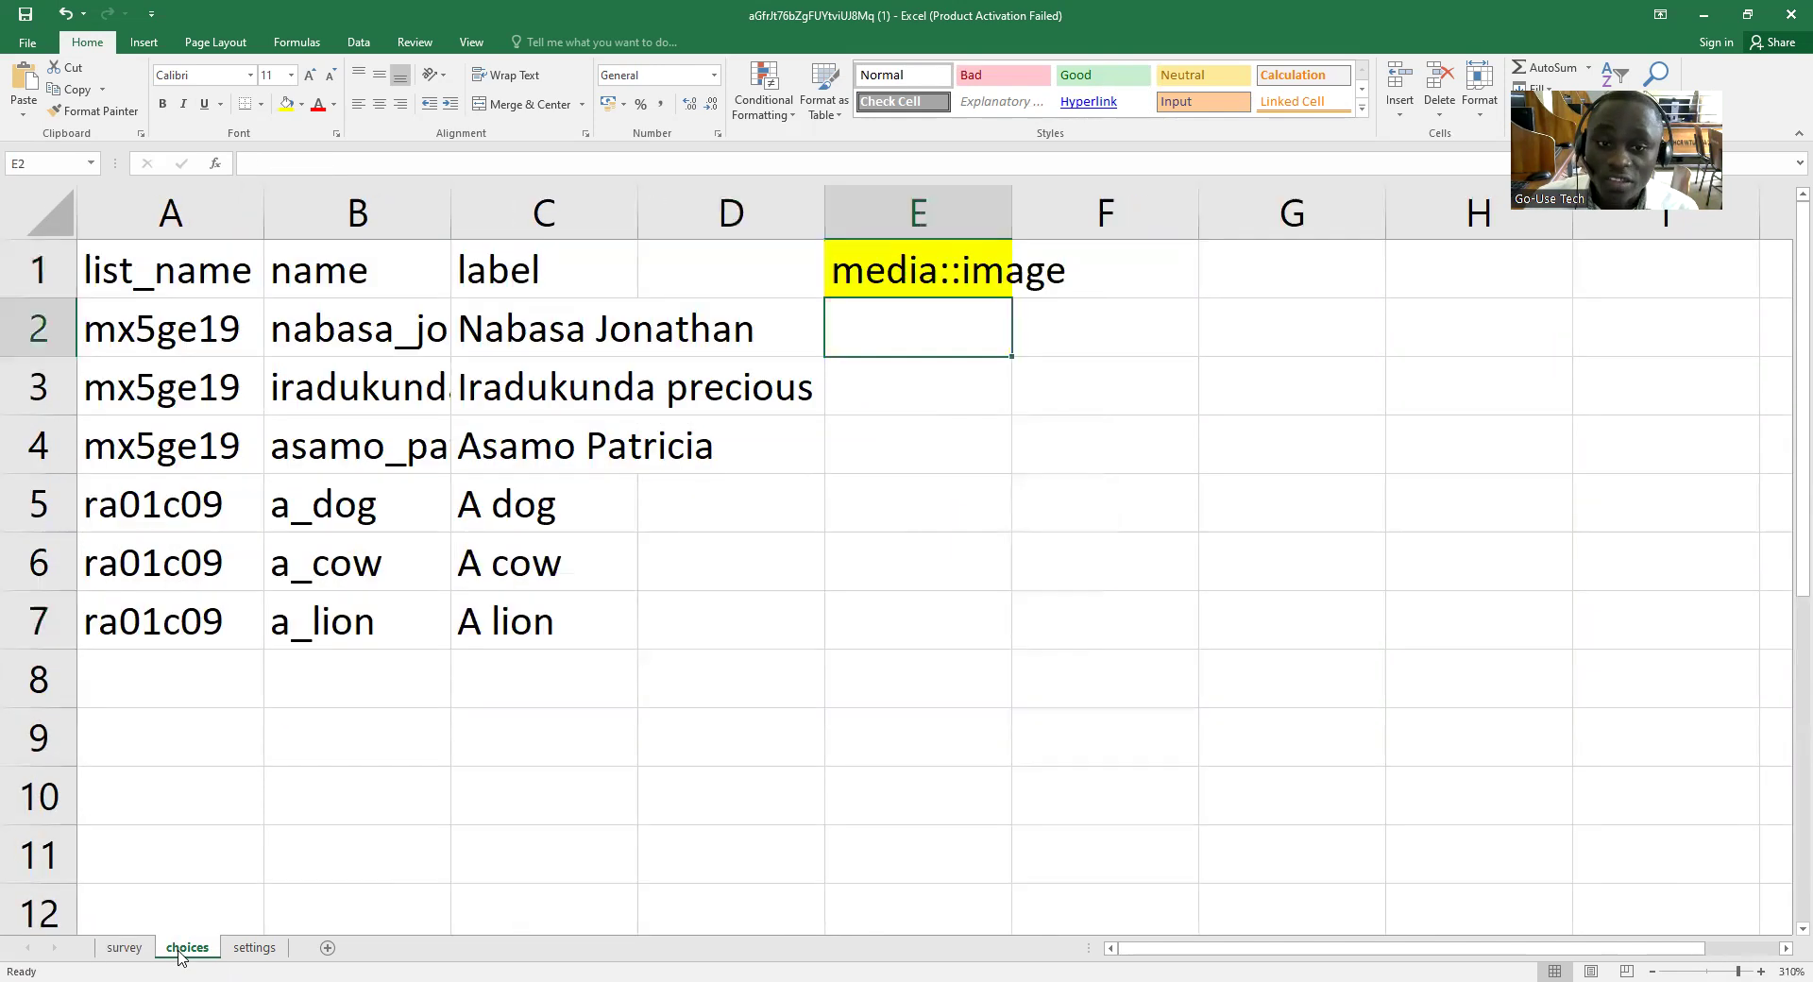
pyautogui.rightClick(921, 329)
pyautogui.click(959, 415)
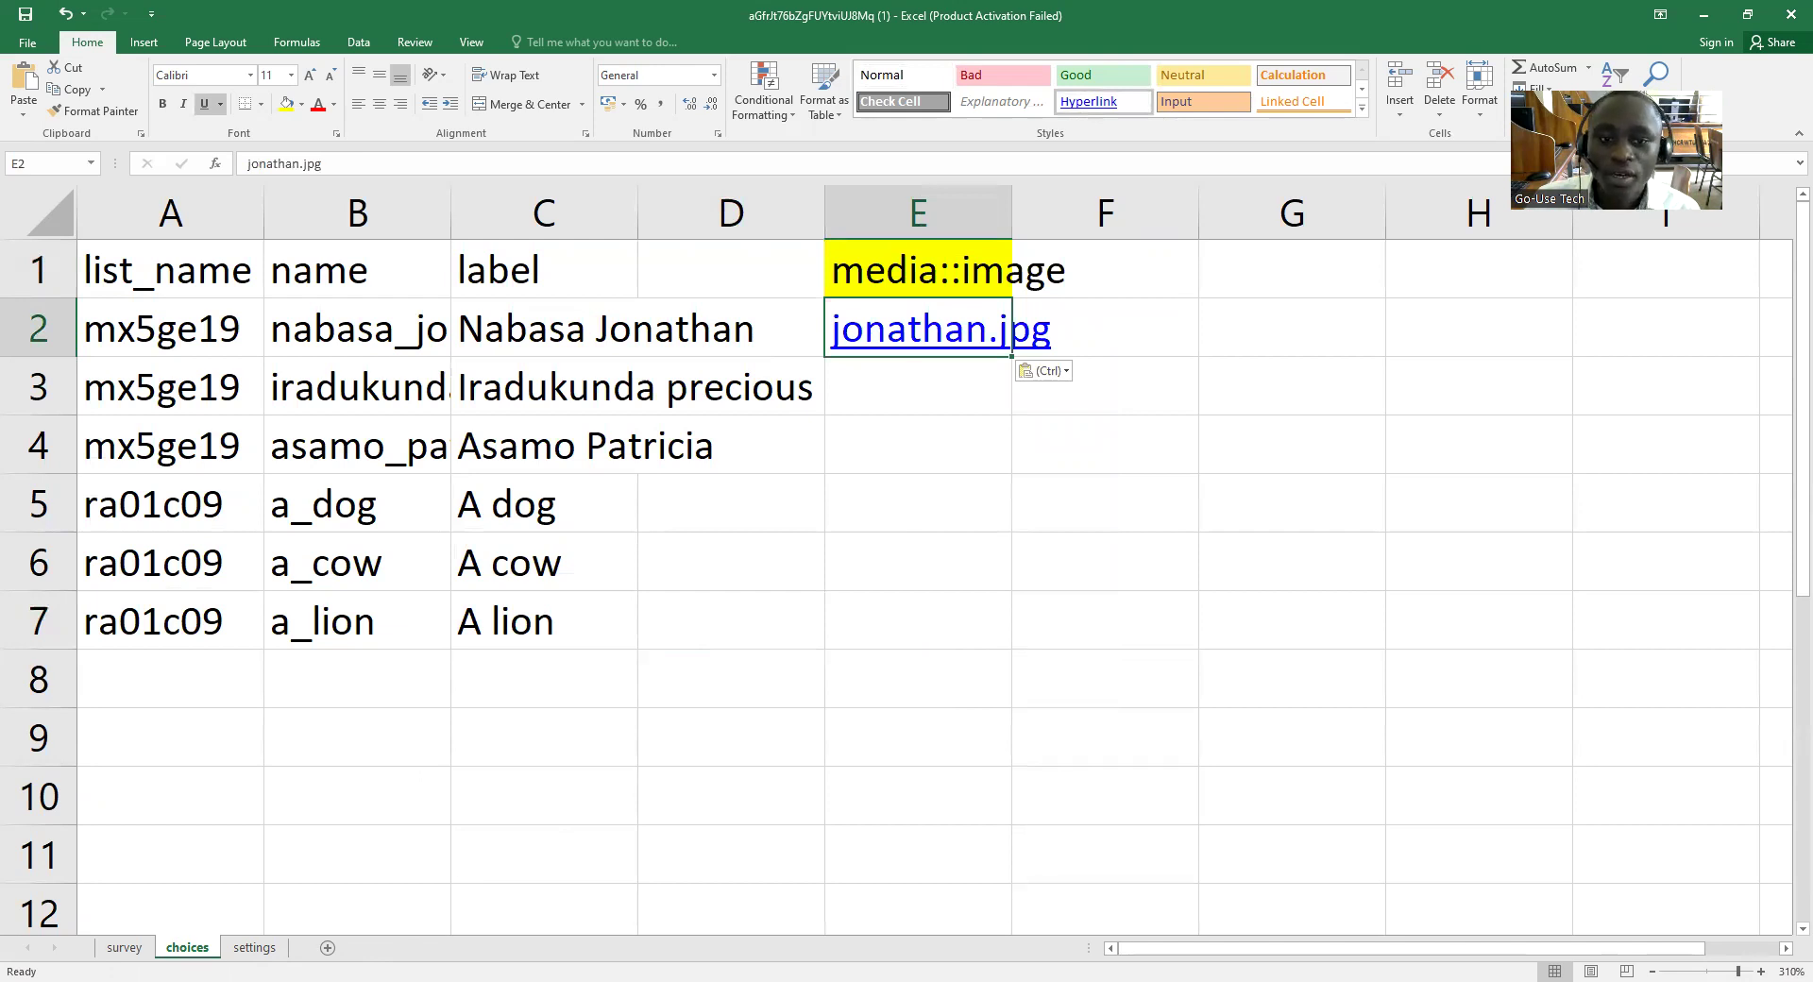
# Copy the attached file name precious.jpeg from KoboToolbox and paste it into cell E3 of the choices sheet in Excel.
pyautogui.hotkey('alt', 'Tab')
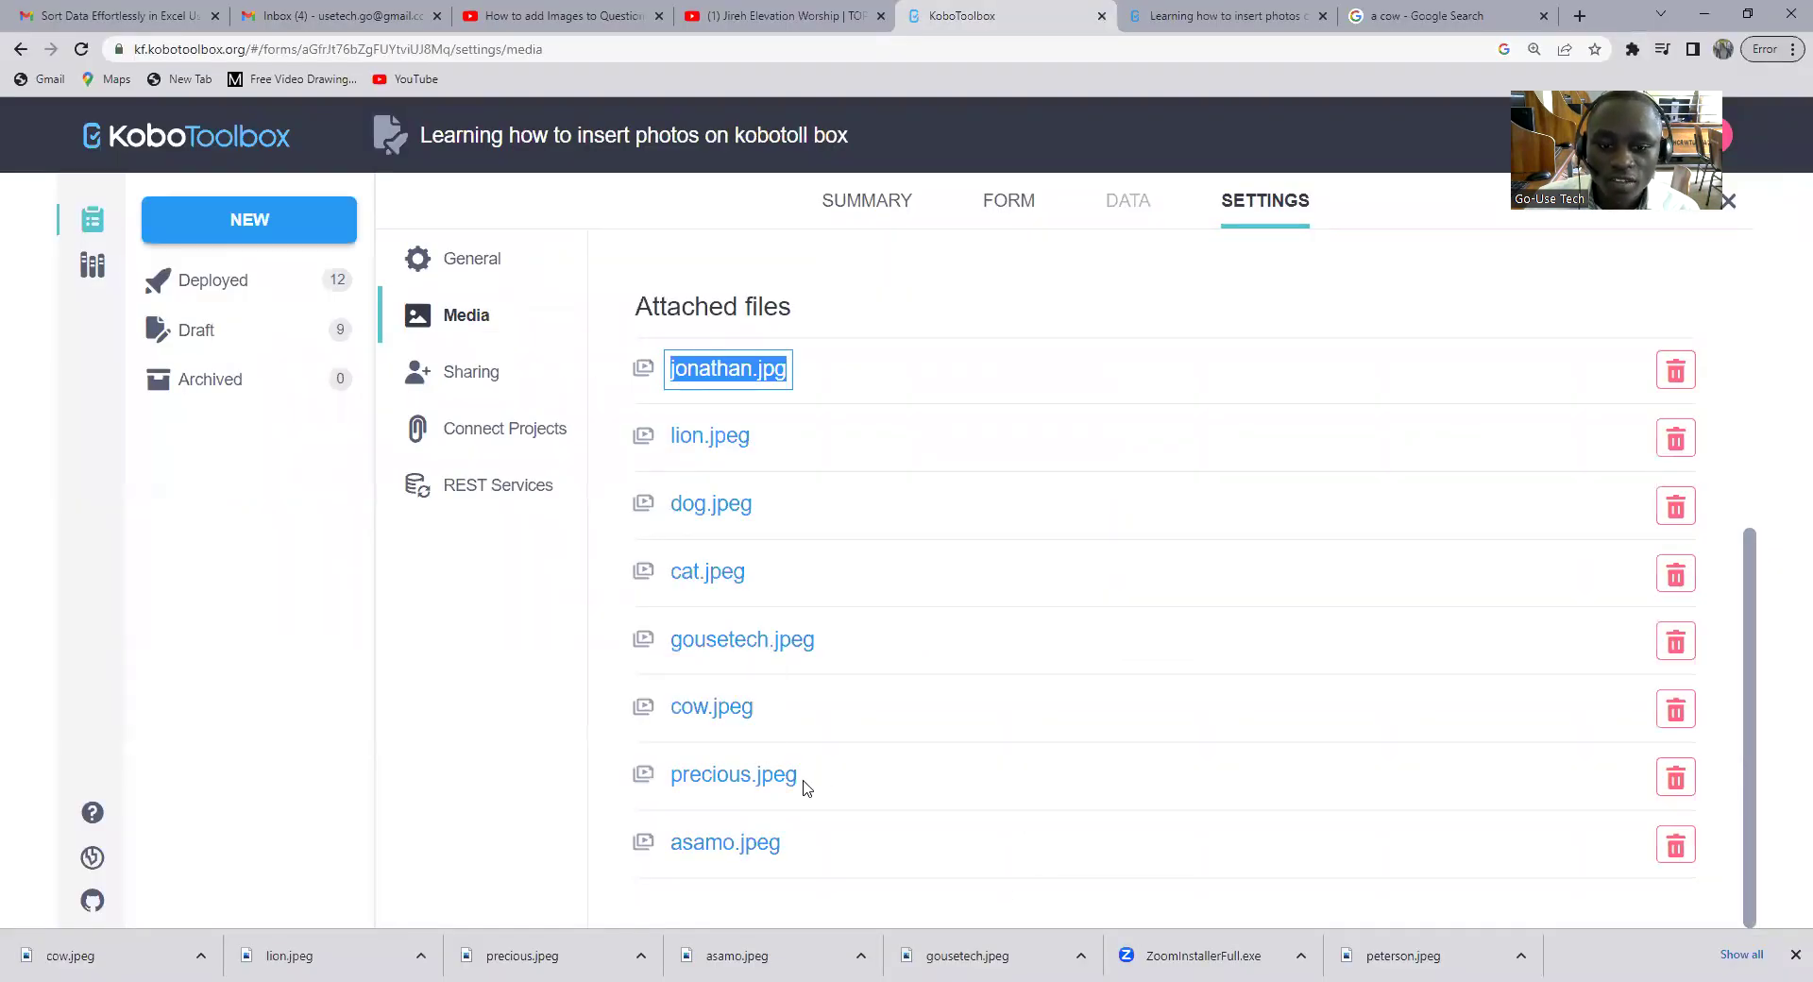
pyautogui.moveTo(805, 785); pyautogui.dragTo(672, 776)
pyautogui.rightClick(678, 772)
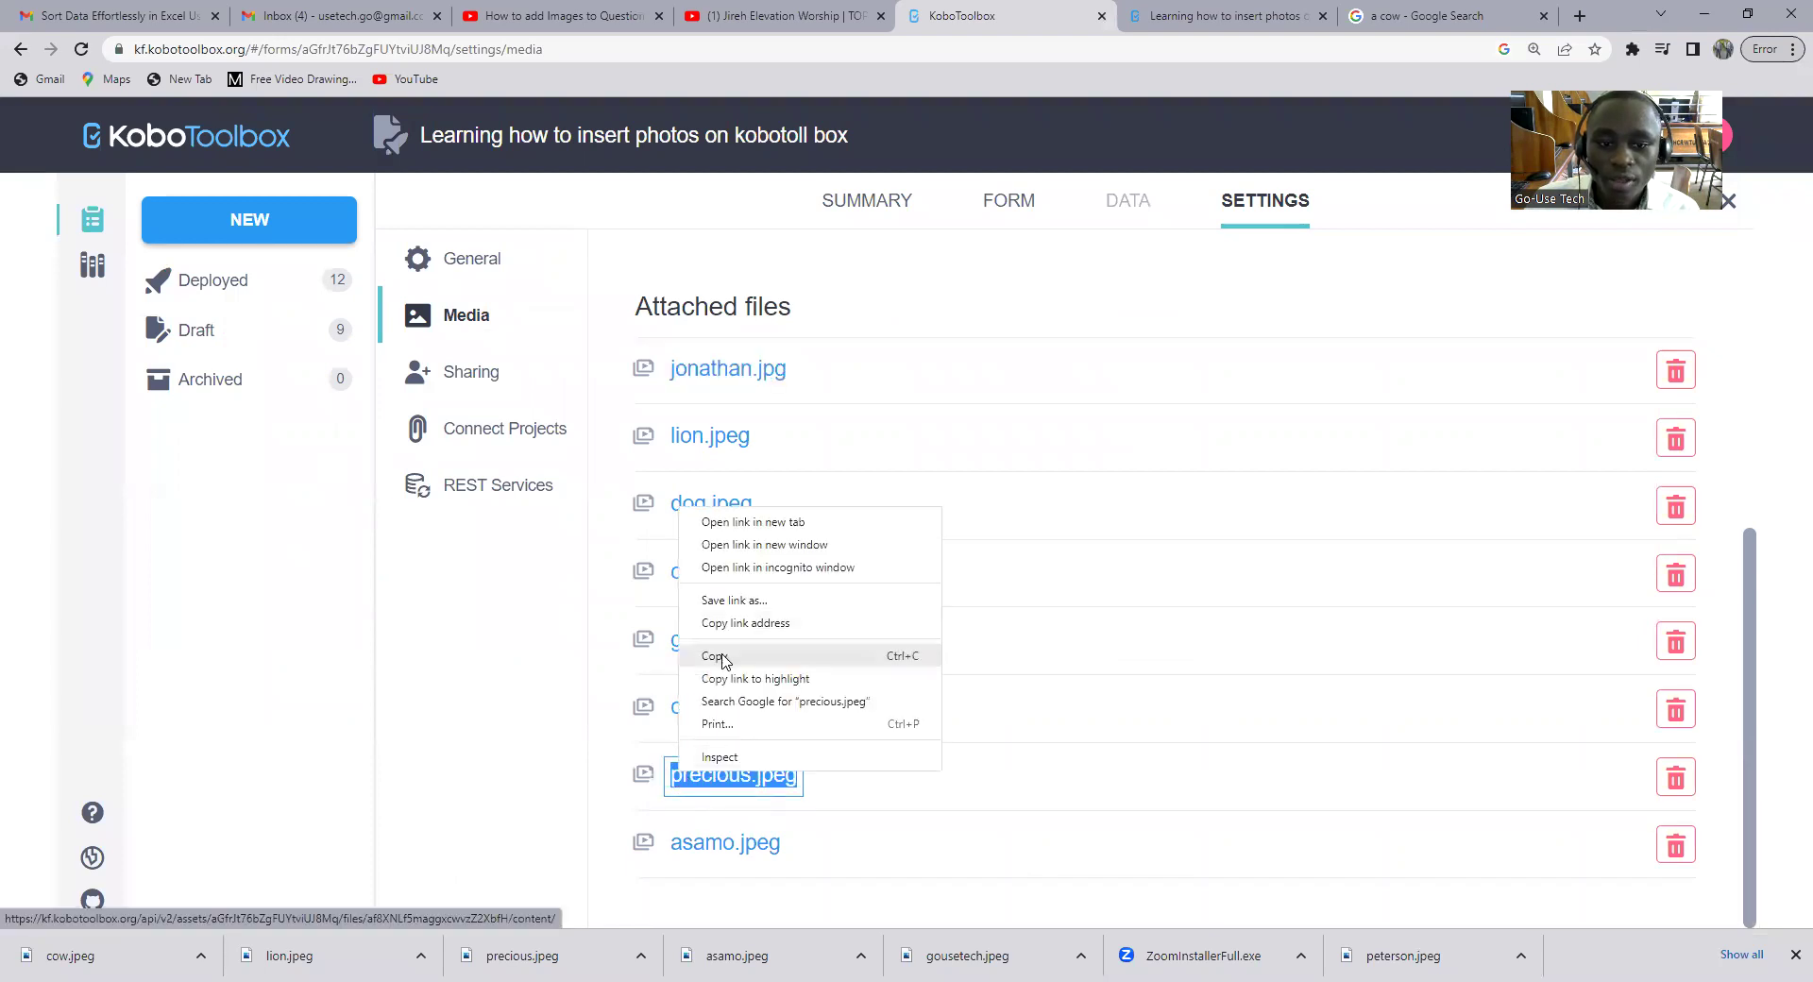
pyautogui.click(723, 659)
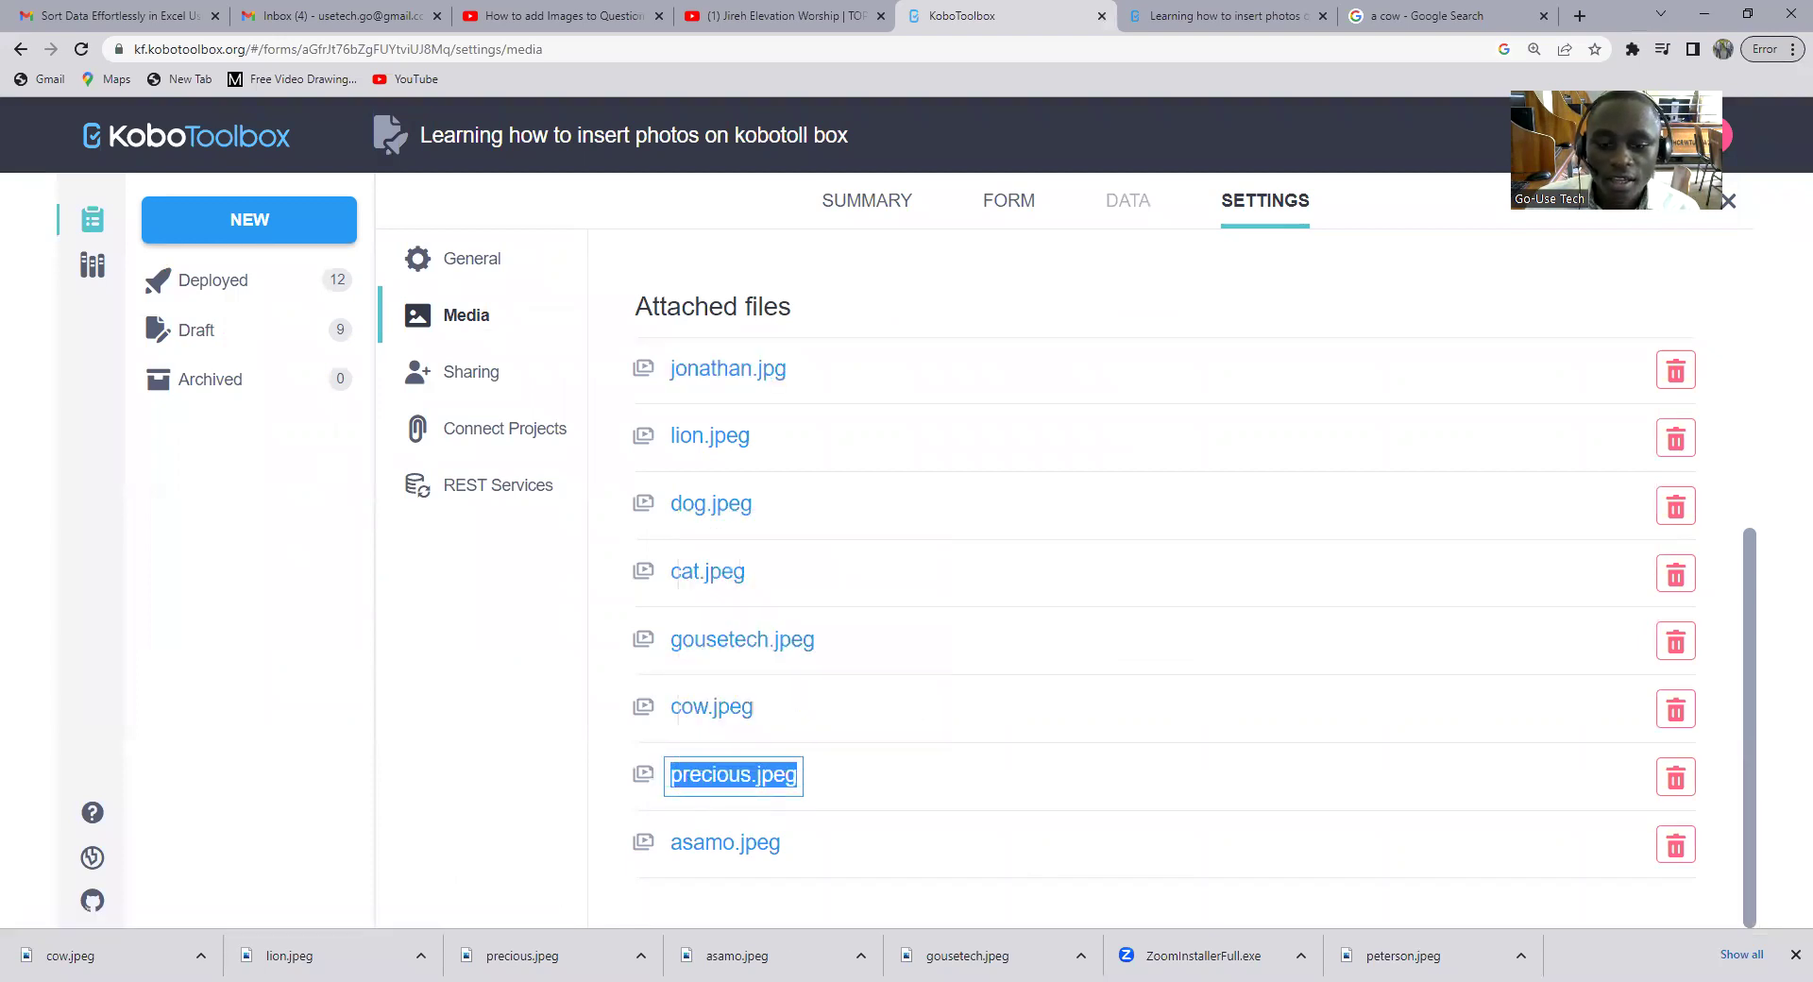
pyautogui.hotkey('alt', 'Tab')
pyautogui.click(919, 400)
pyautogui.rightClick(919, 400)
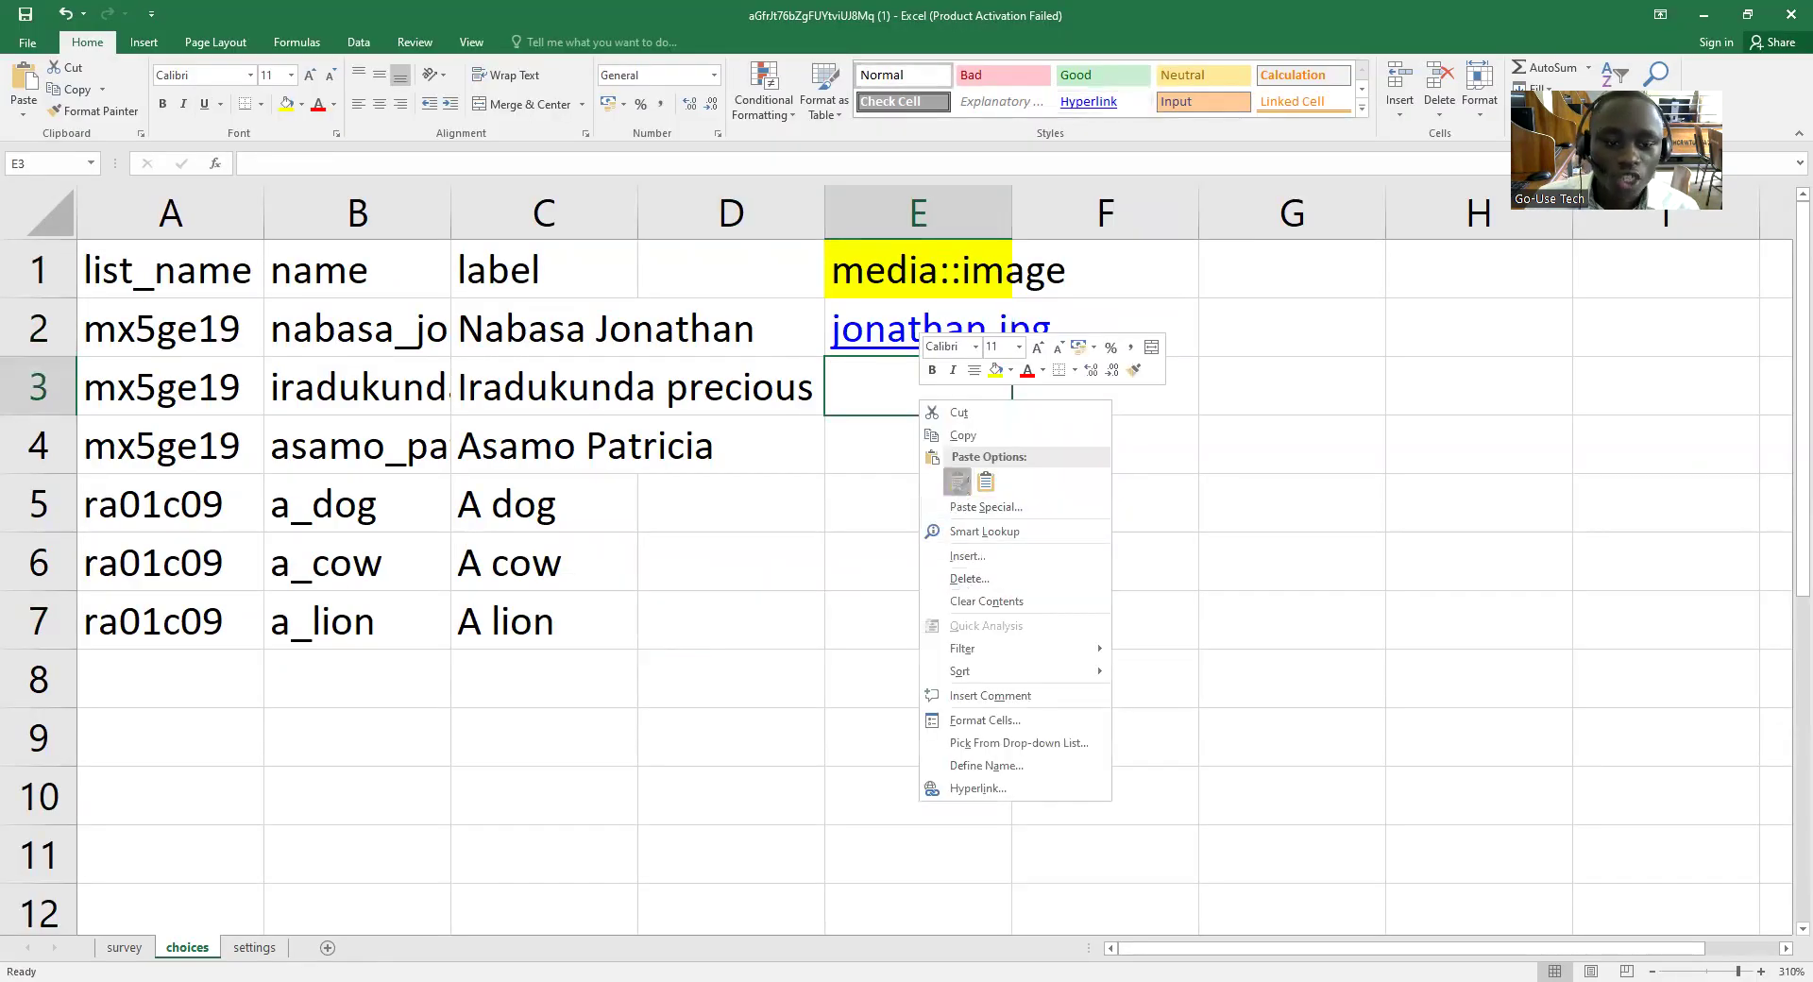
pyautogui.click(957, 482)
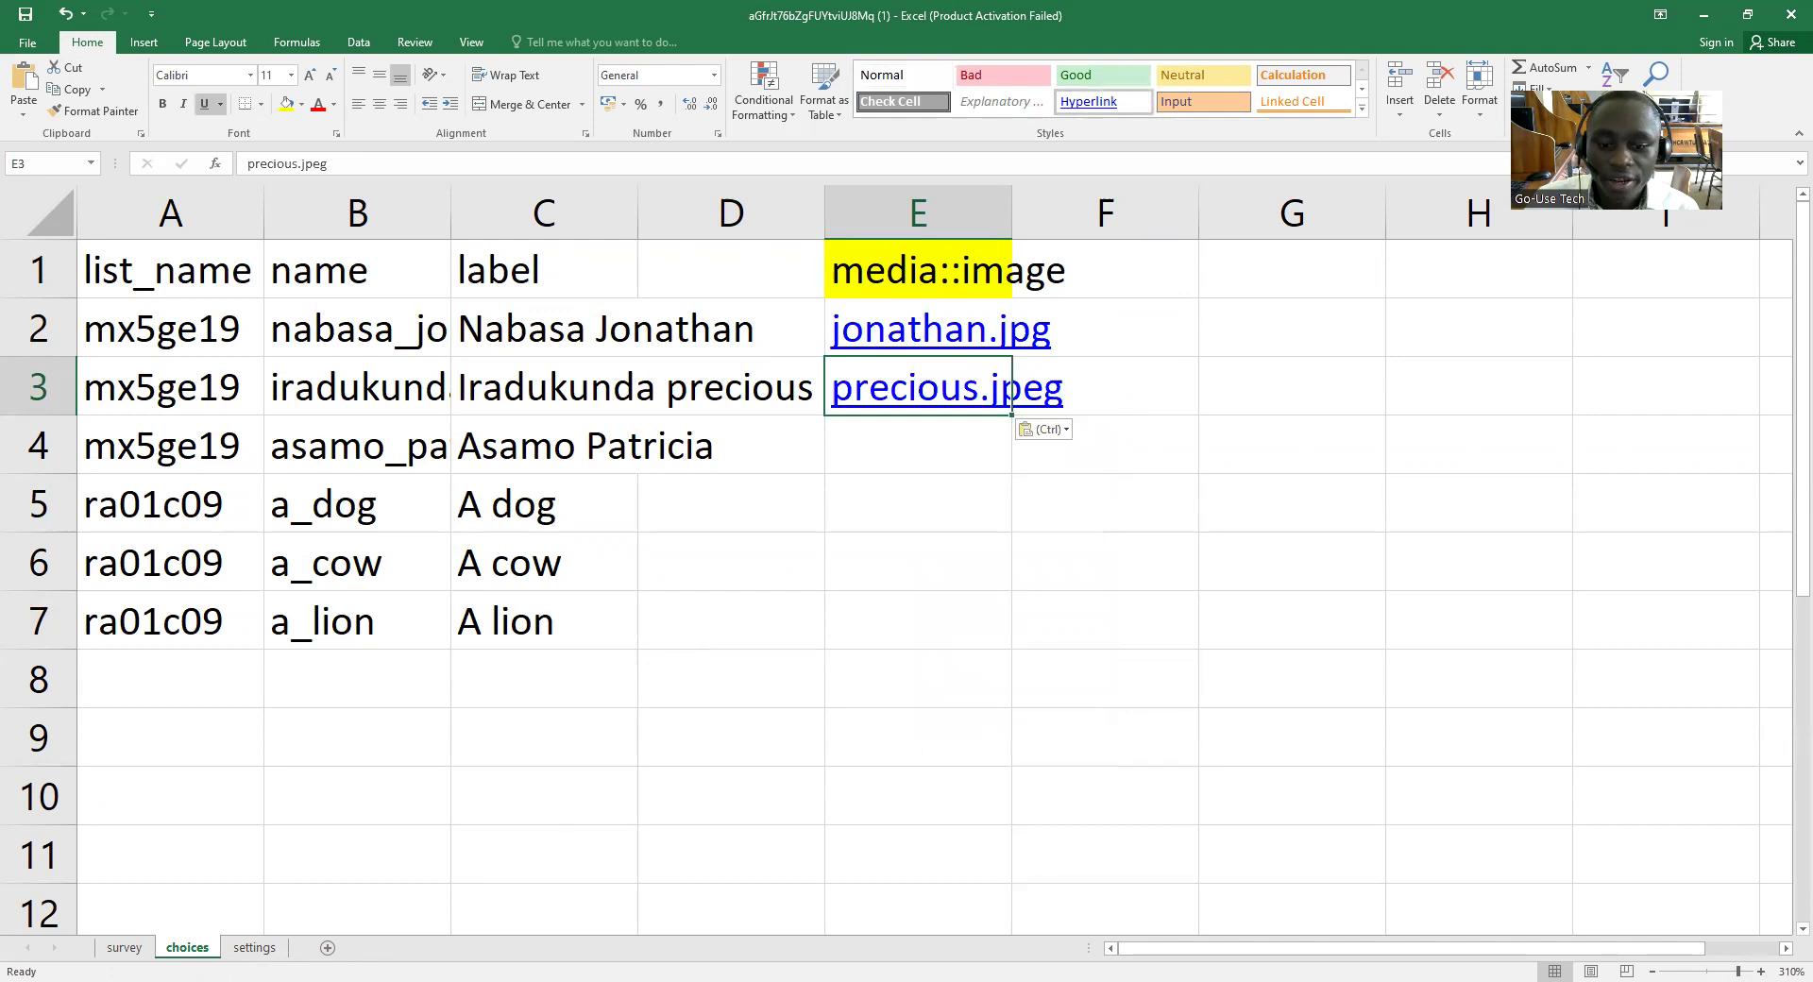
# Copy the attached file name asamo.jpeg from KoboToolbox and paste it into cell E4 of the choices sheet in Excel.
pyautogui.hotkey('alt', 'Tab')
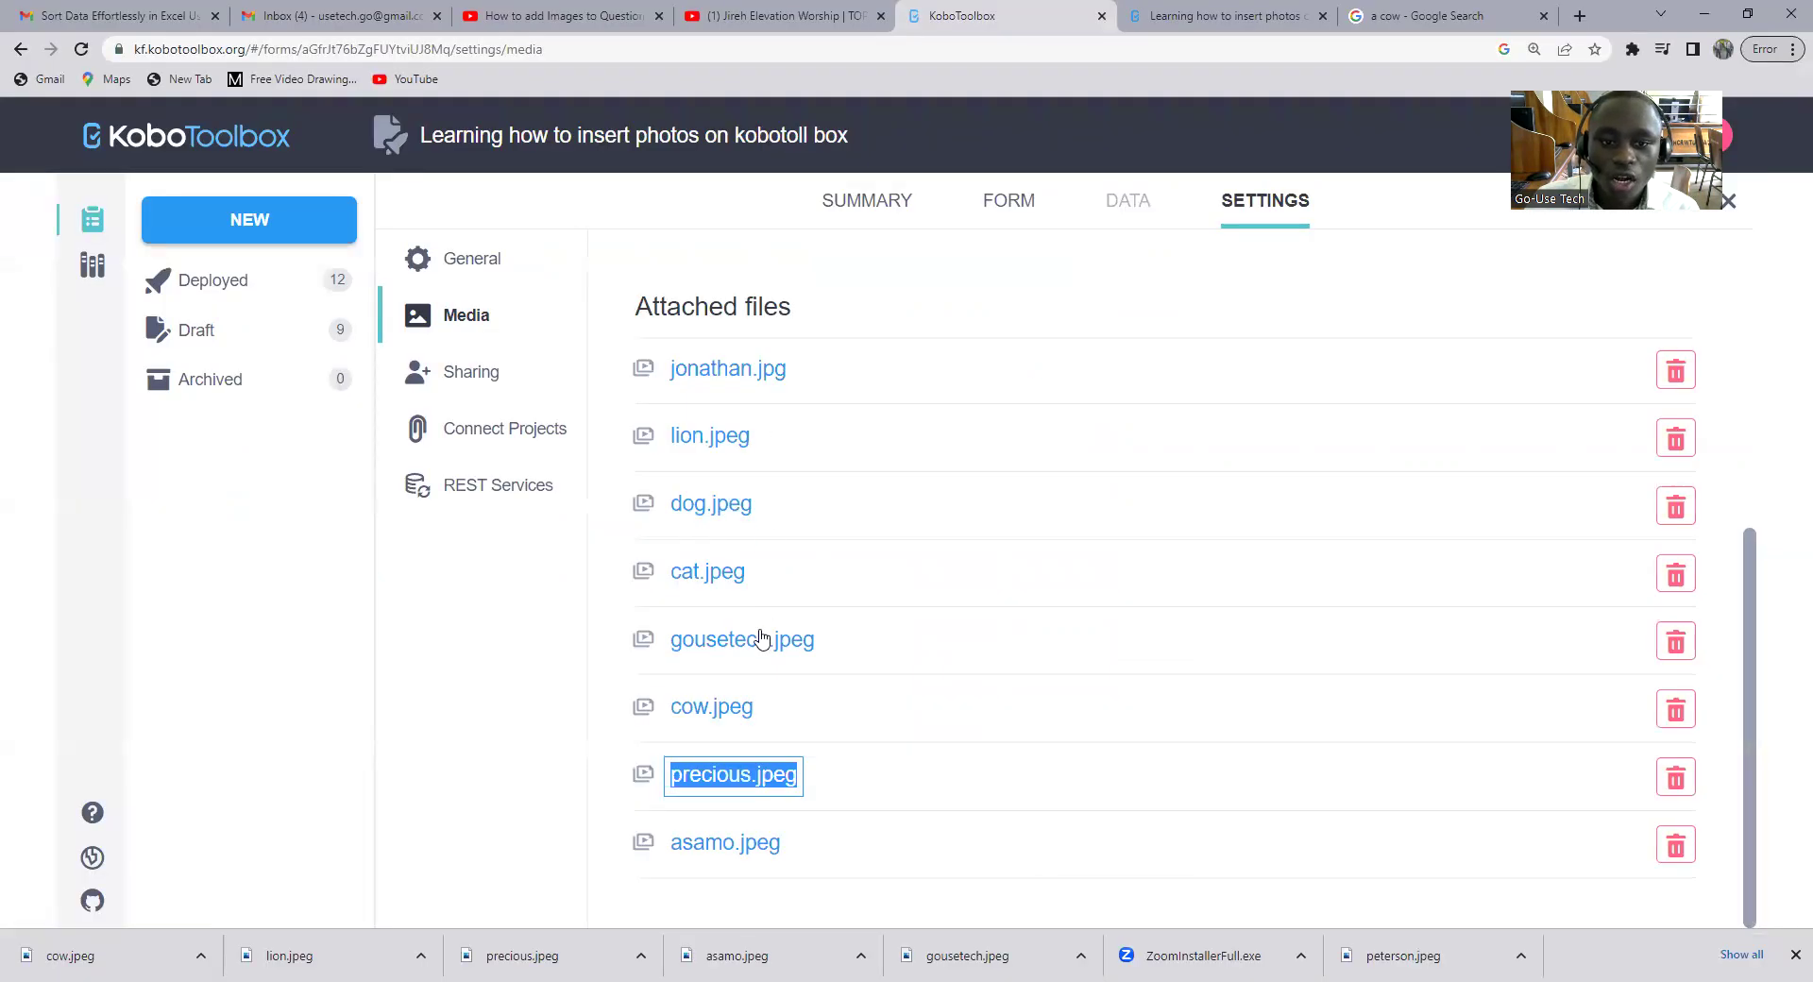
pyautogui.moveTo(780, 856); pyautogui.dragTo(688, 853)
pyautogui.rightClick(698, 852)
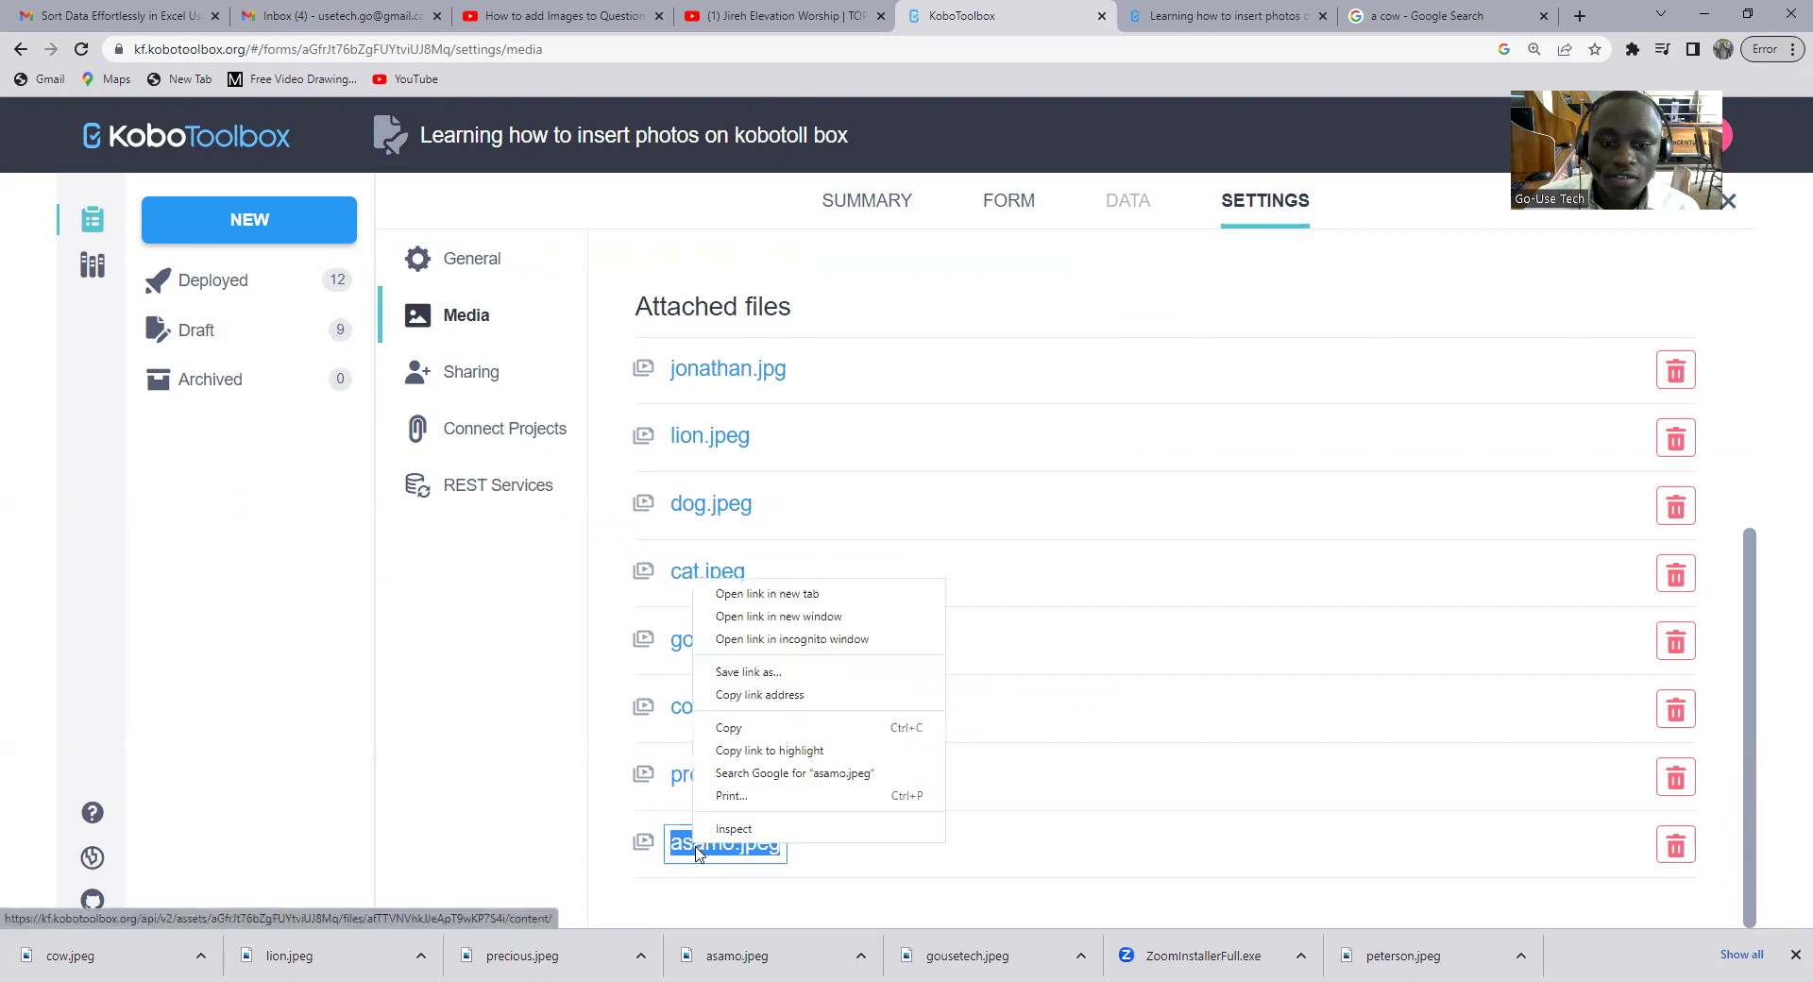
pyautogui.click(753, 728)
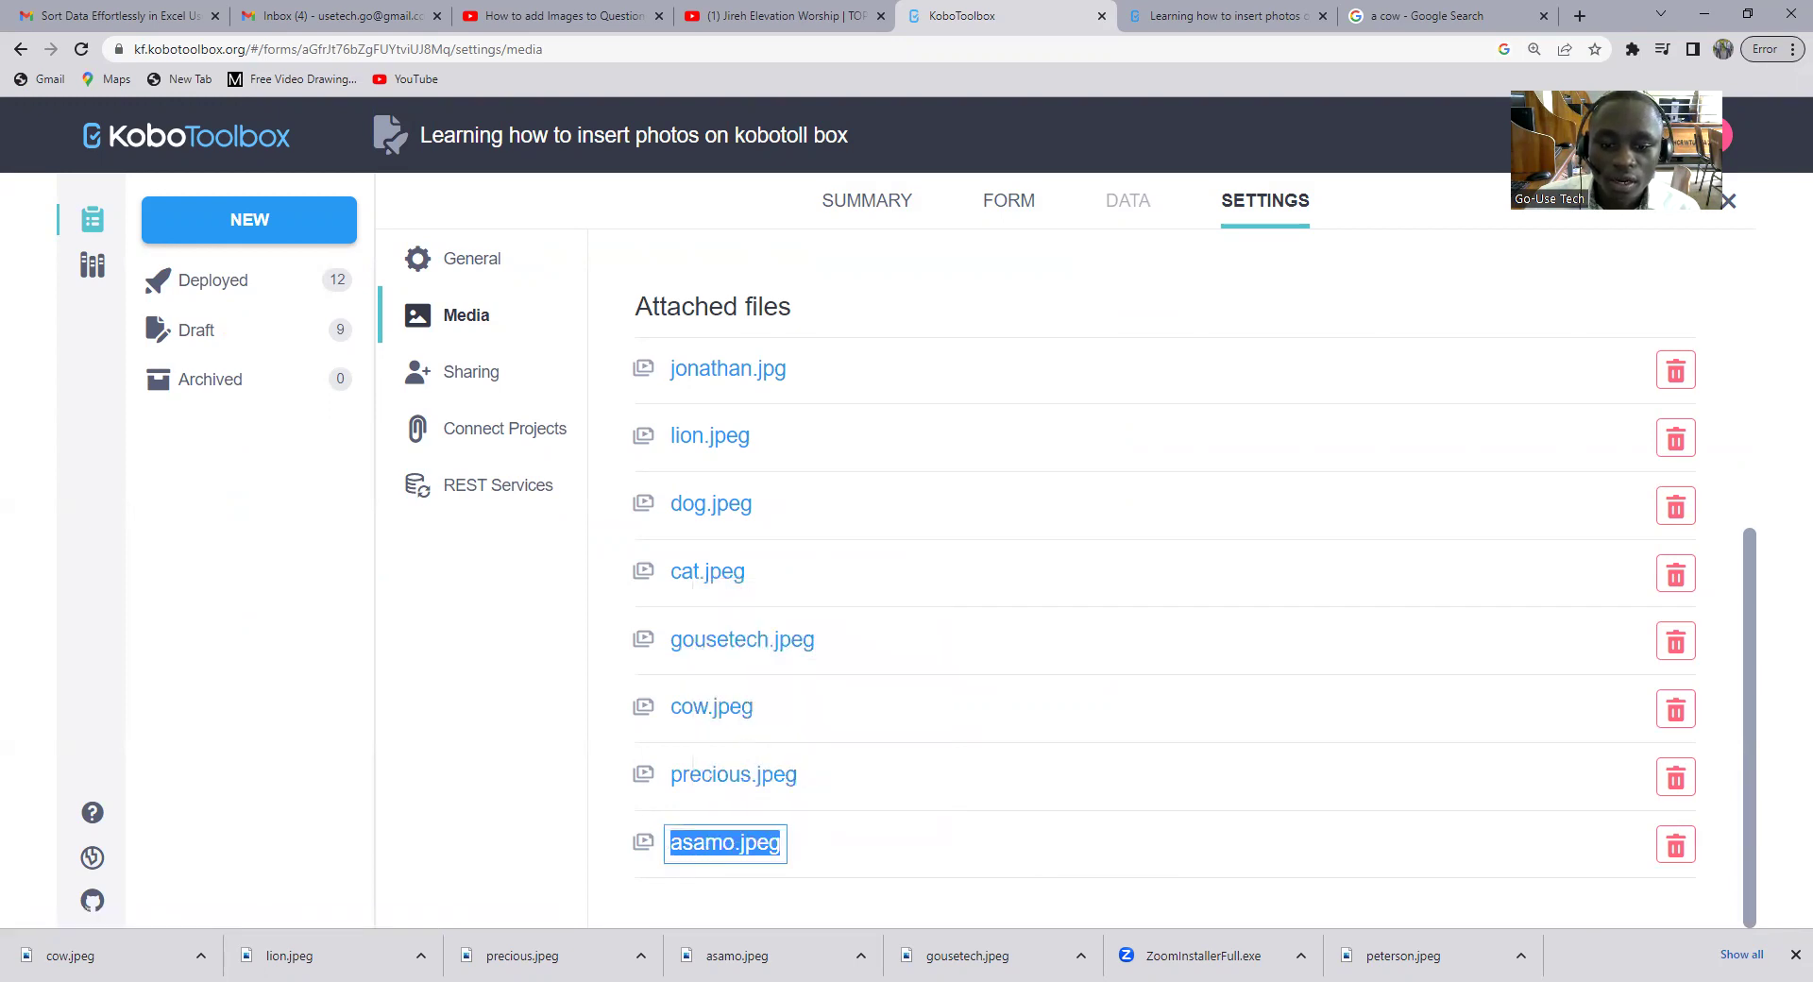
pyautogui.hotkey('alt', 'Tab')
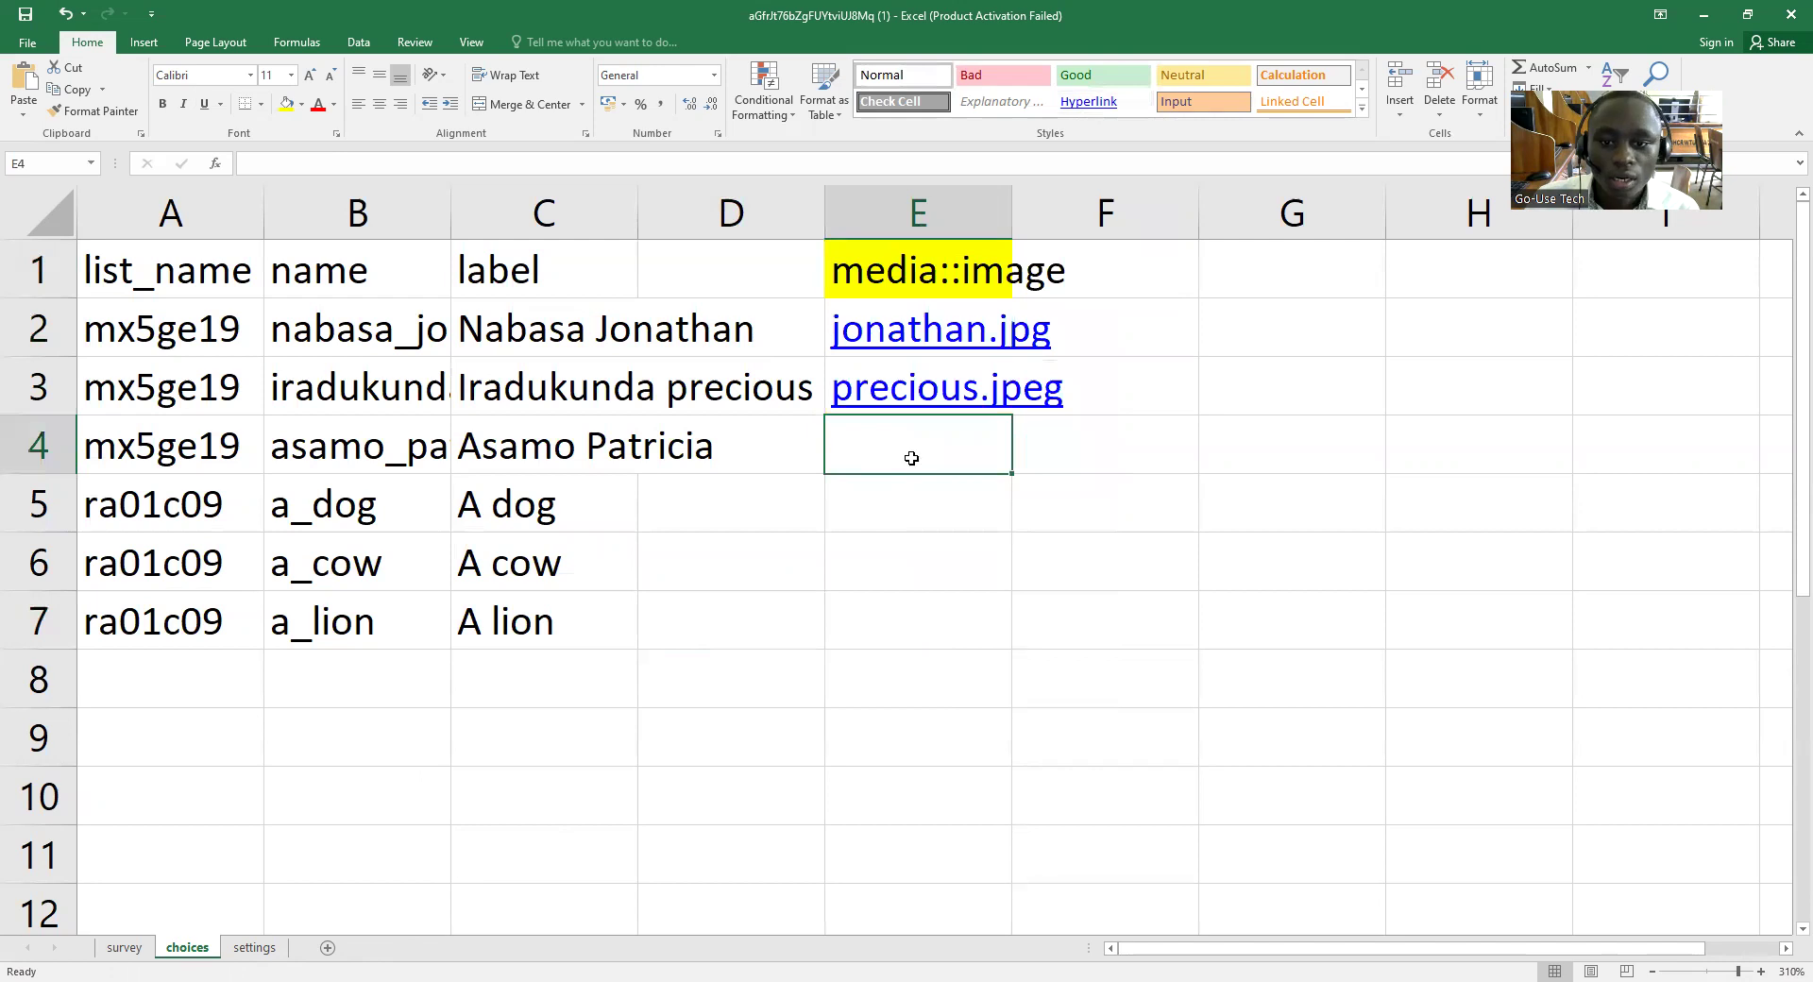
pyautogui.rightClick(910, 457)
pyautogui.click(952, 544)
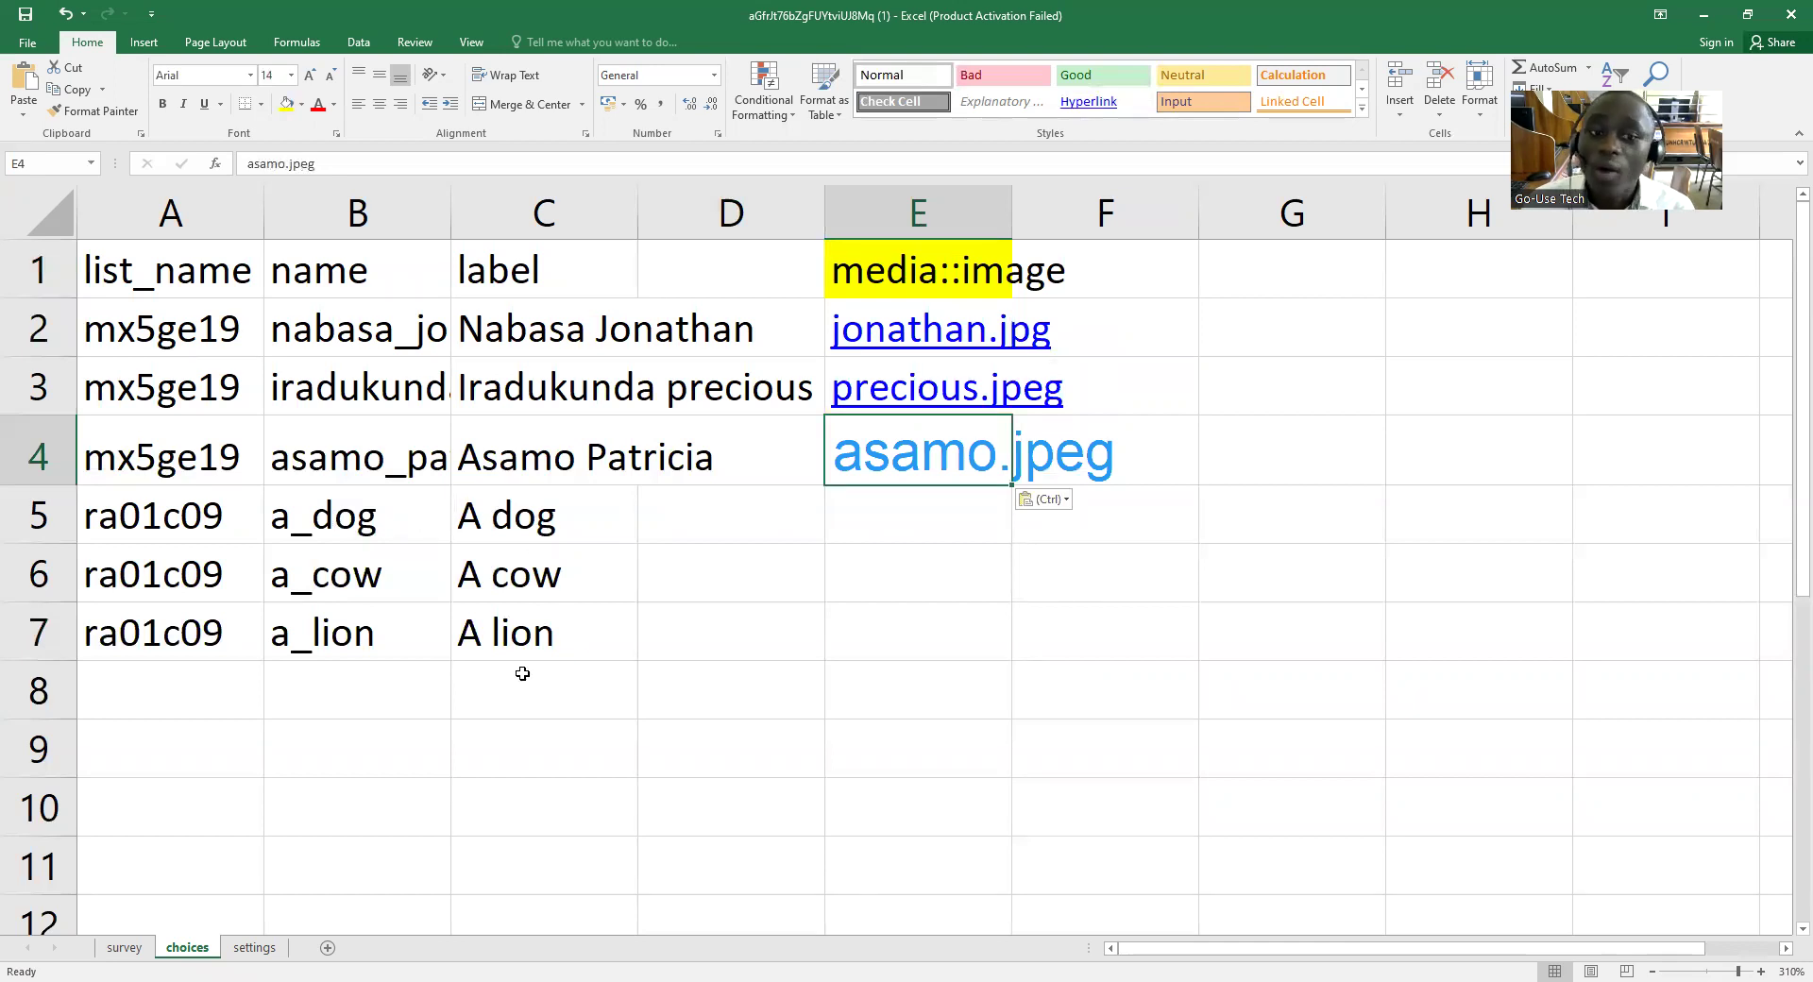
# Copy the attached file name dog.jpeg from KoboToolbox and paste it into cell E5 of the choices sheet in Excel.
pyautogui.click(901, 527)
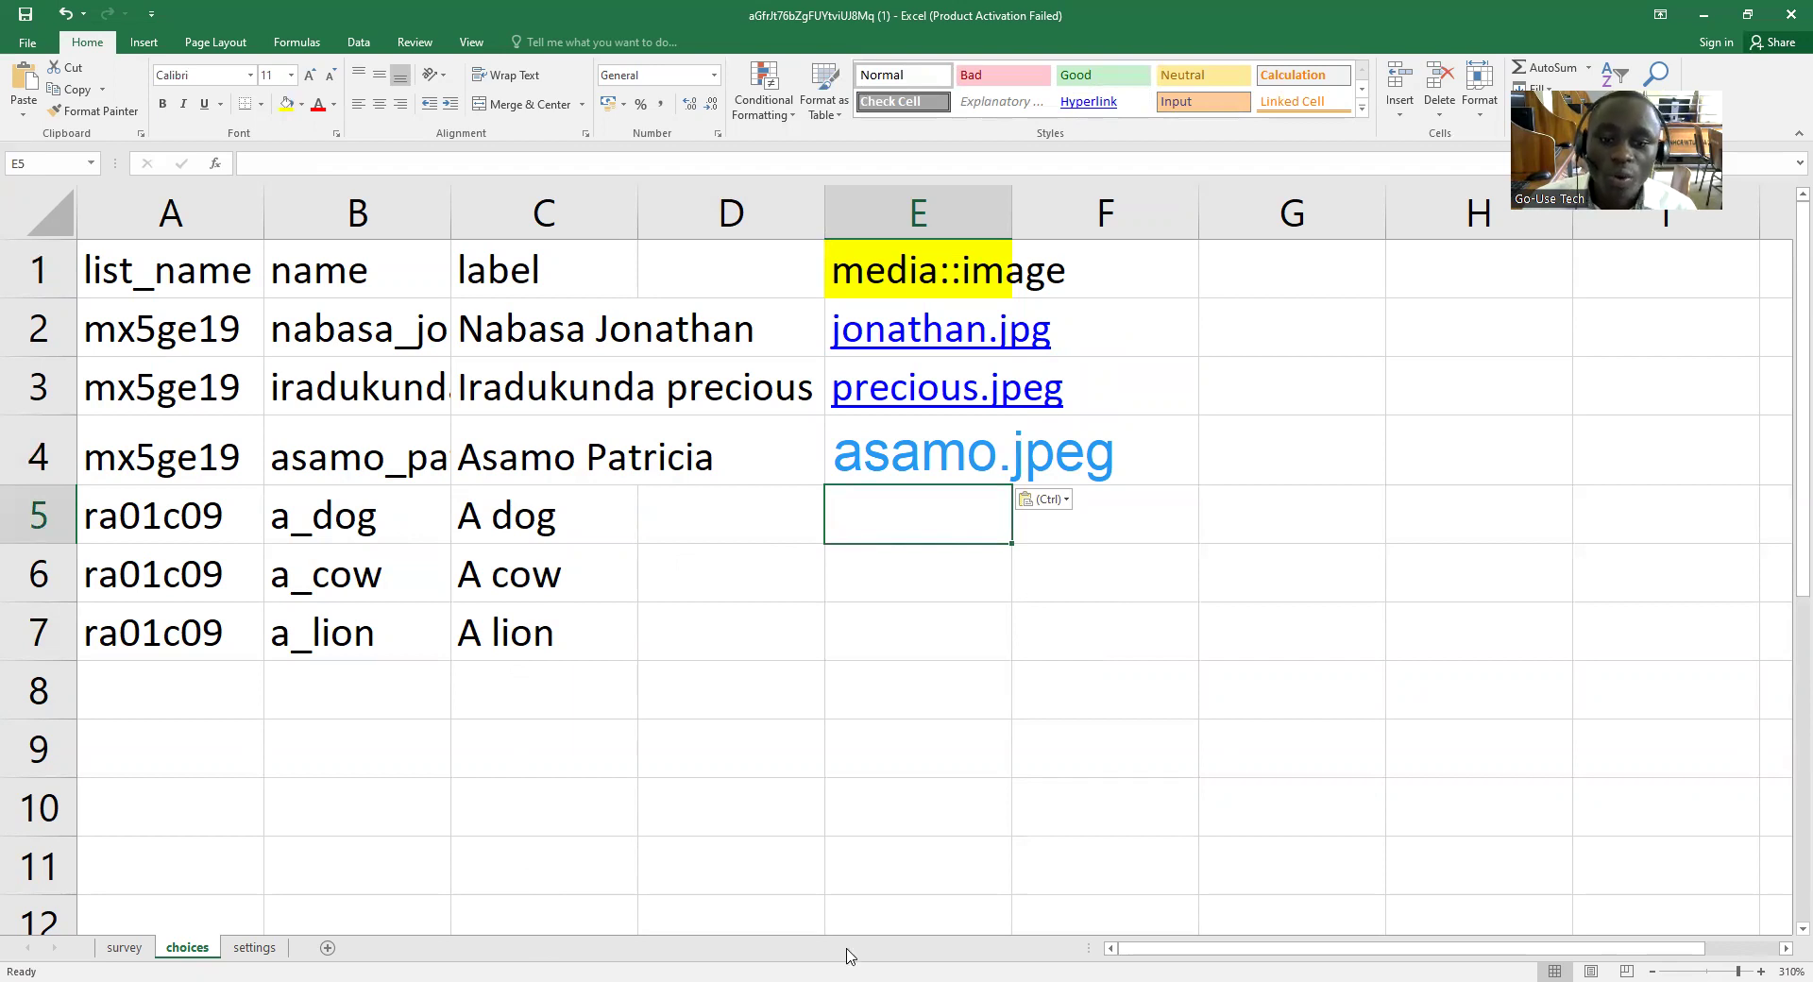
pyautogui.hotkey('alt', 'Tab')
pyautogui.moveTo(765, 505); pyautogui.dragTo(671, 505)
pyautogui.hotkey('ctrl', 'c')
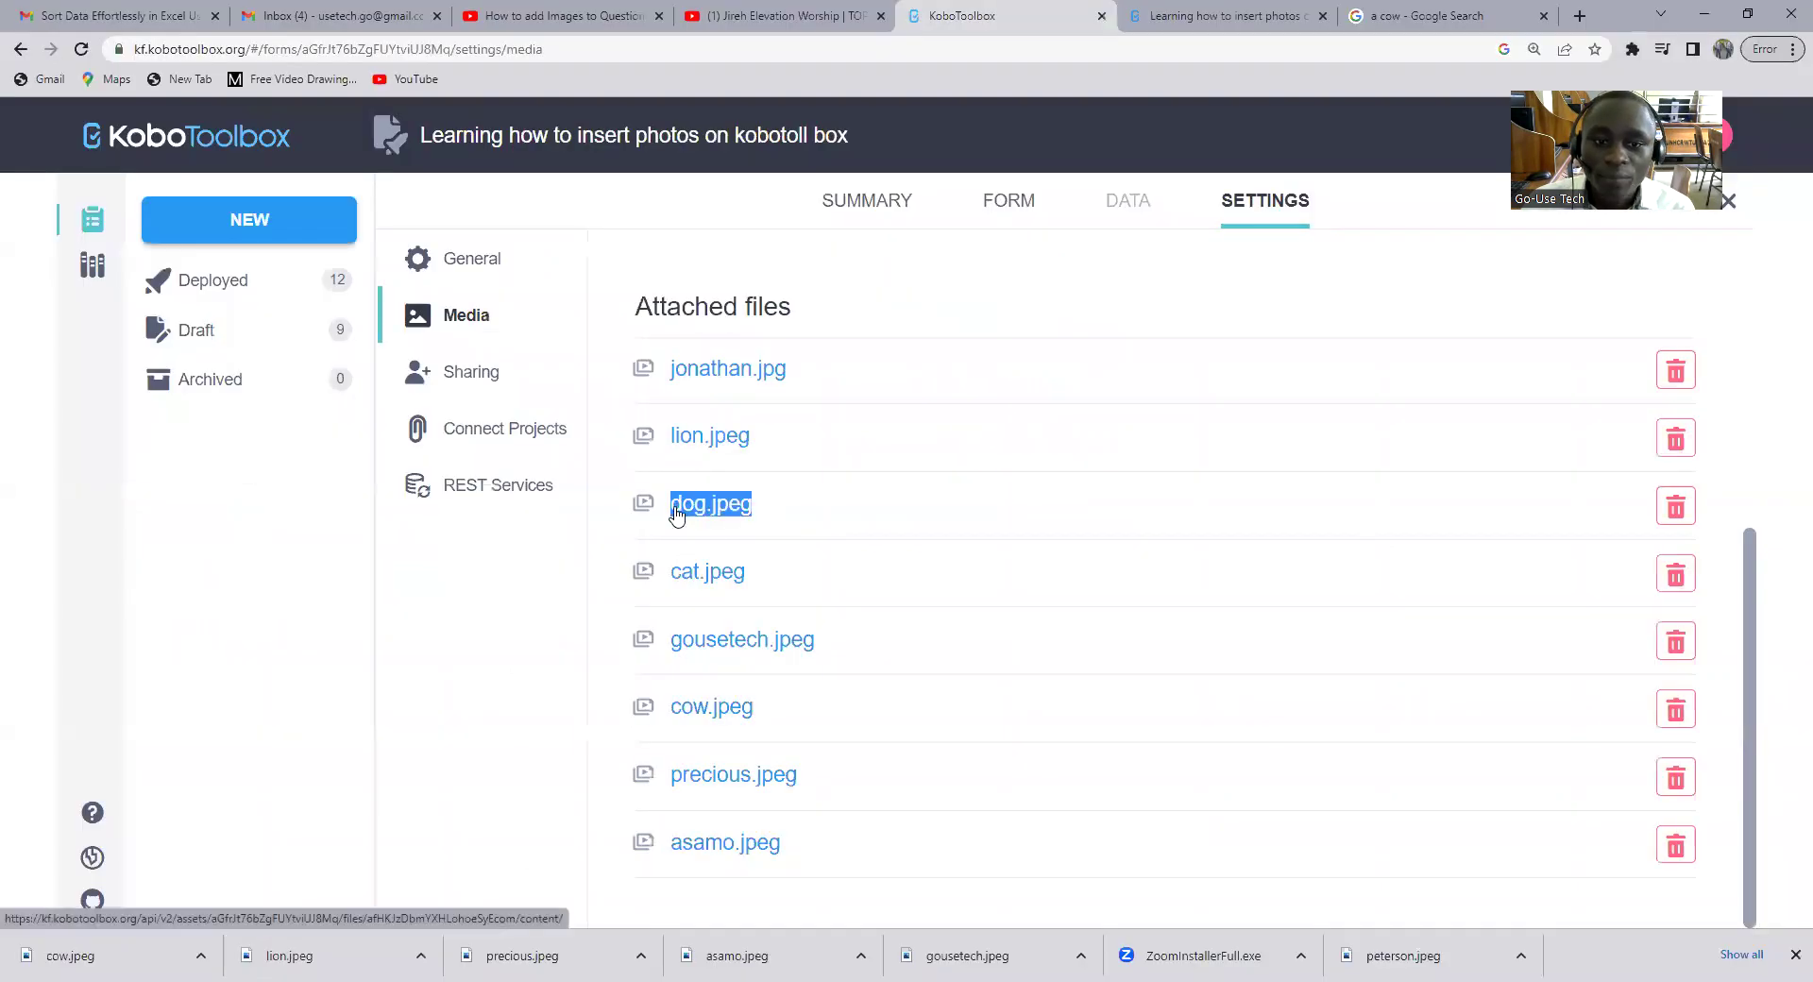
pyautogui.rightClick(698, 515)
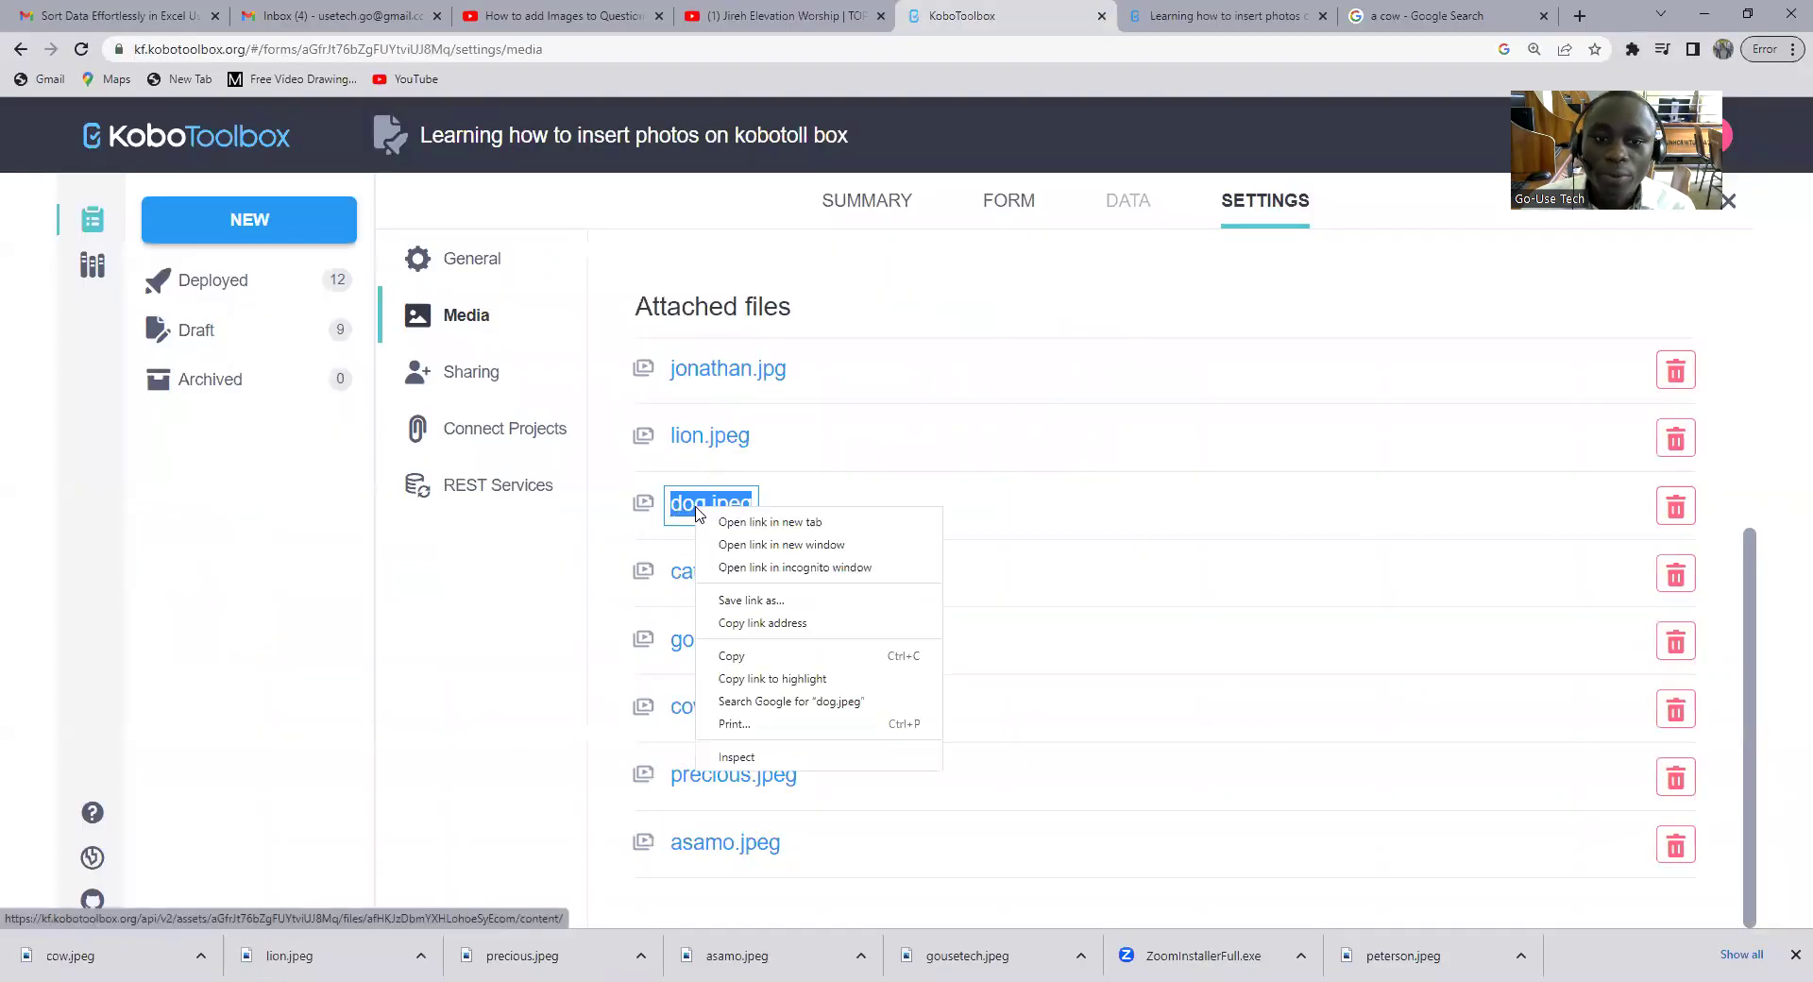
pyautogui.click(746, 656)
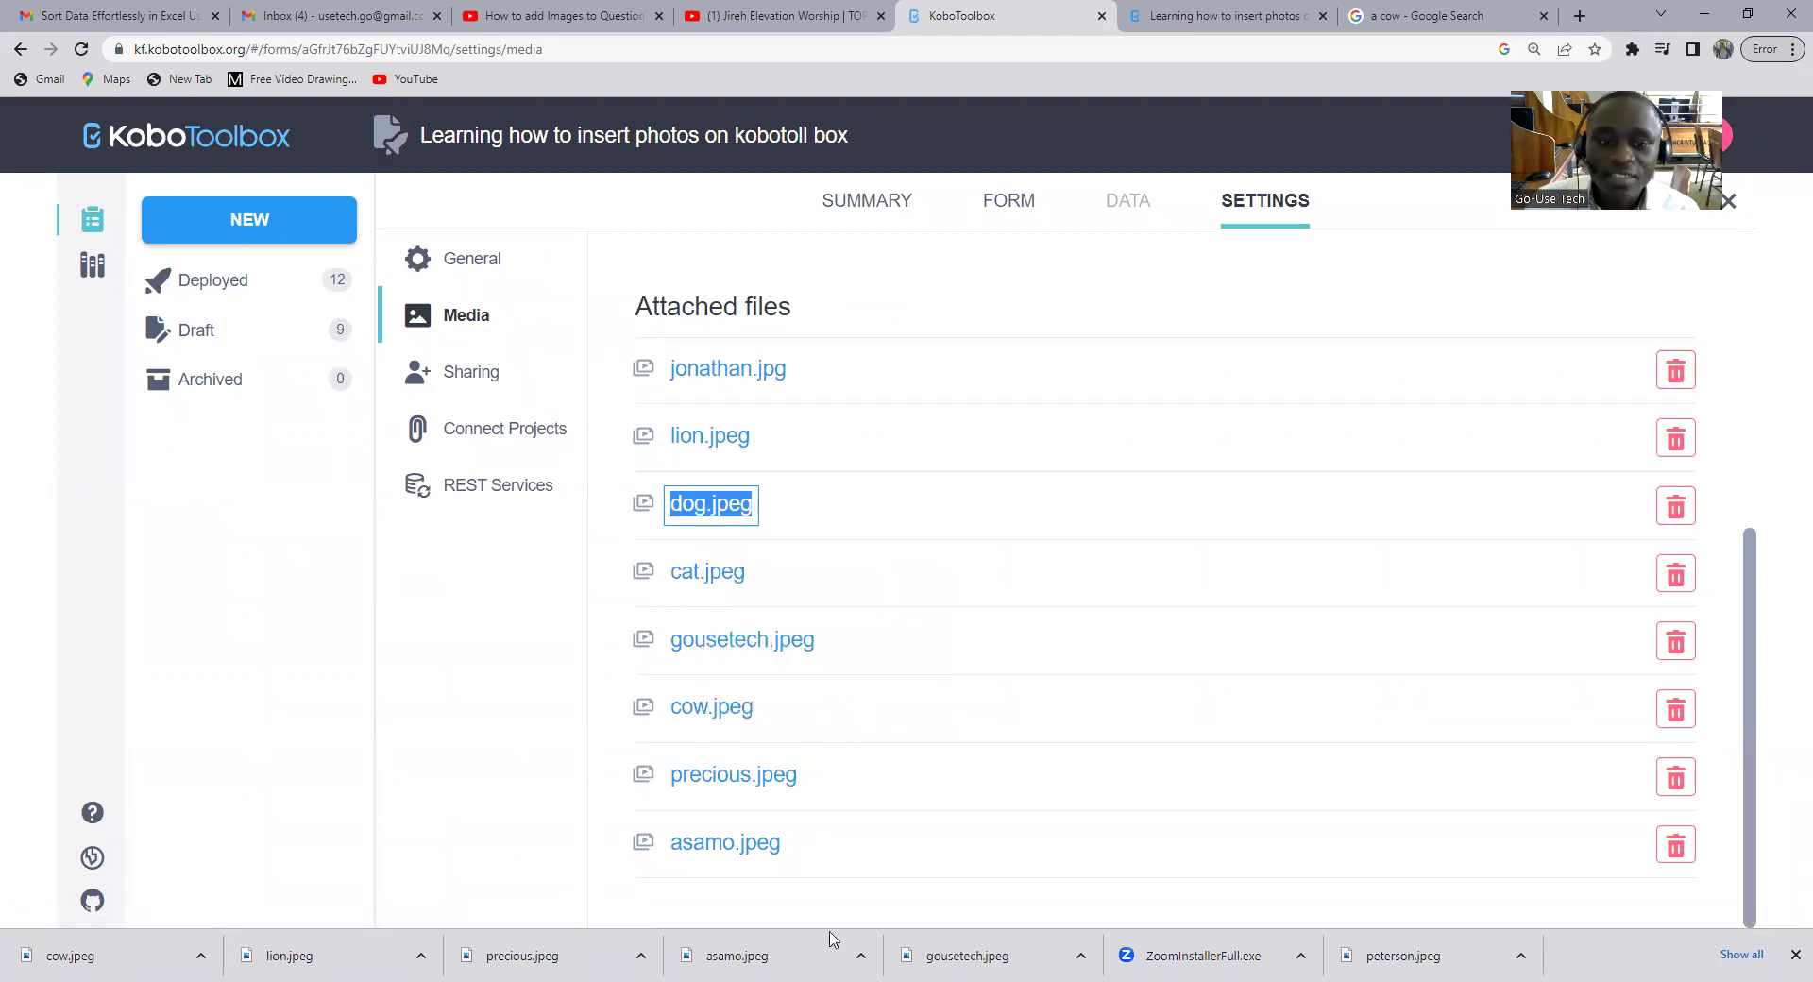
pyautogui.hotkey('alt', 'Tab')
pyautogui.hotkey('ctrl', 'v')
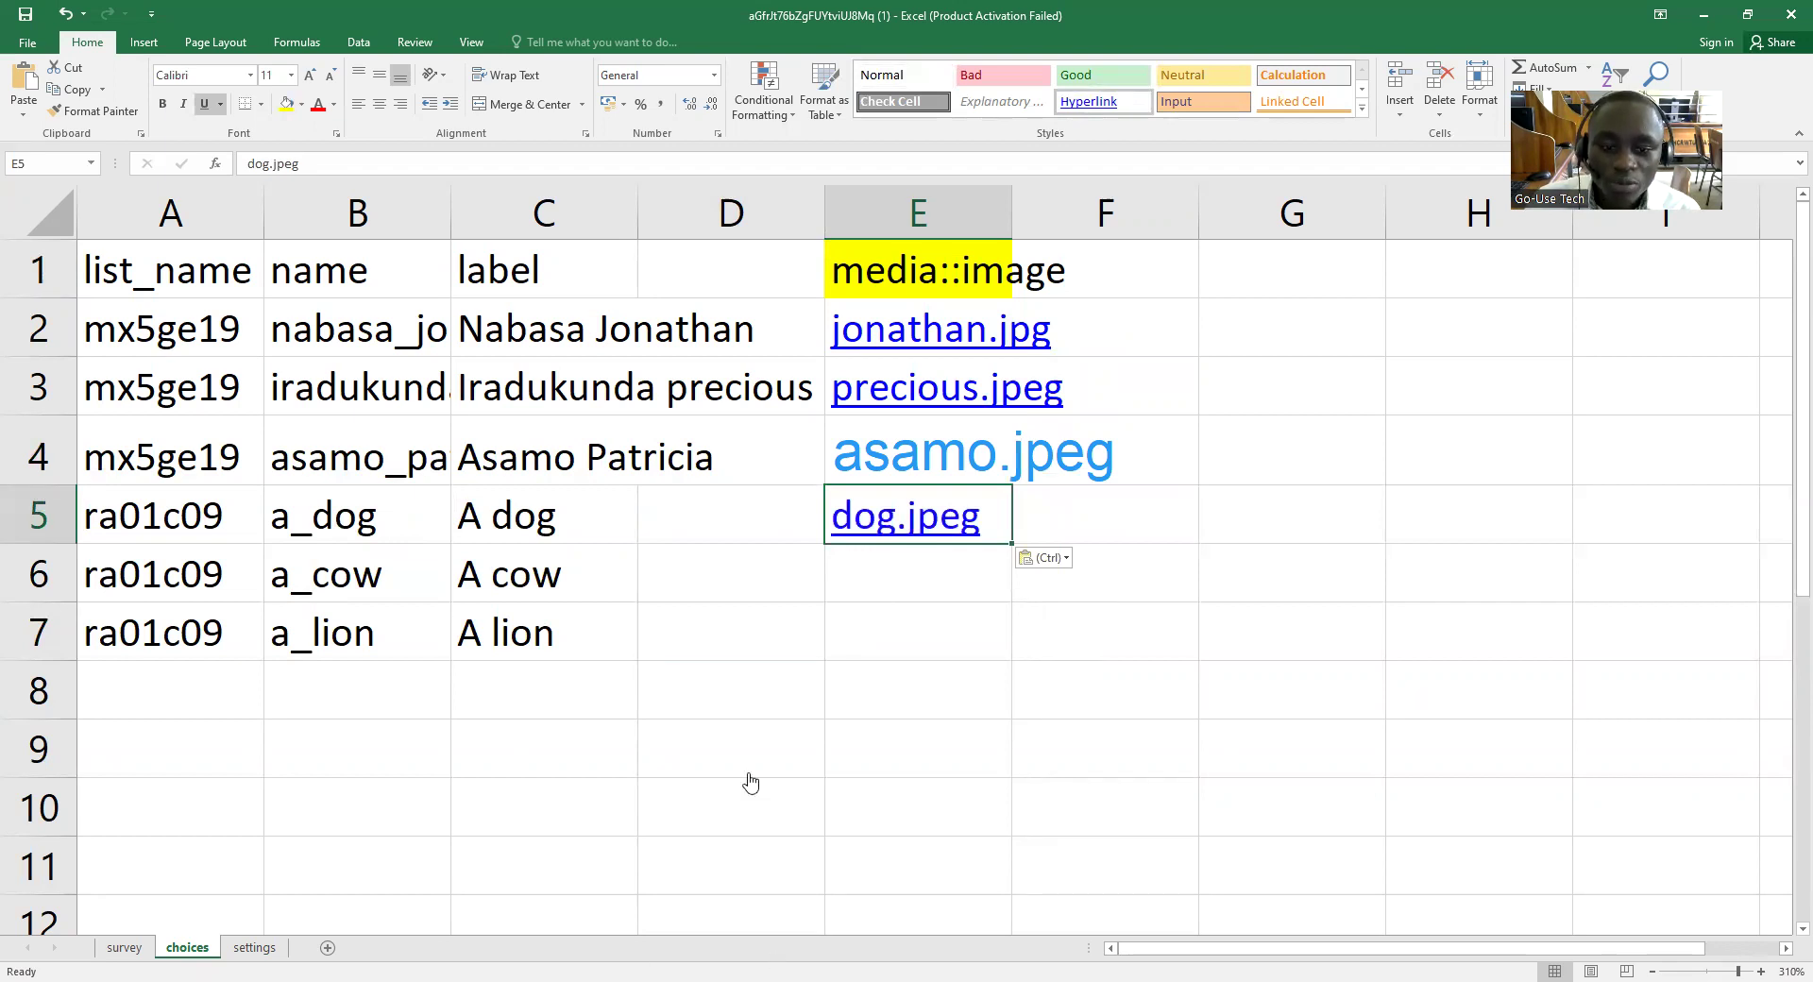
# Copy the attached file name cow.jpeg from KoboToolbox and paste it into cell E6 of the choices sheet in Excel.
pyautogui.hotkey('alt', 'Tab')
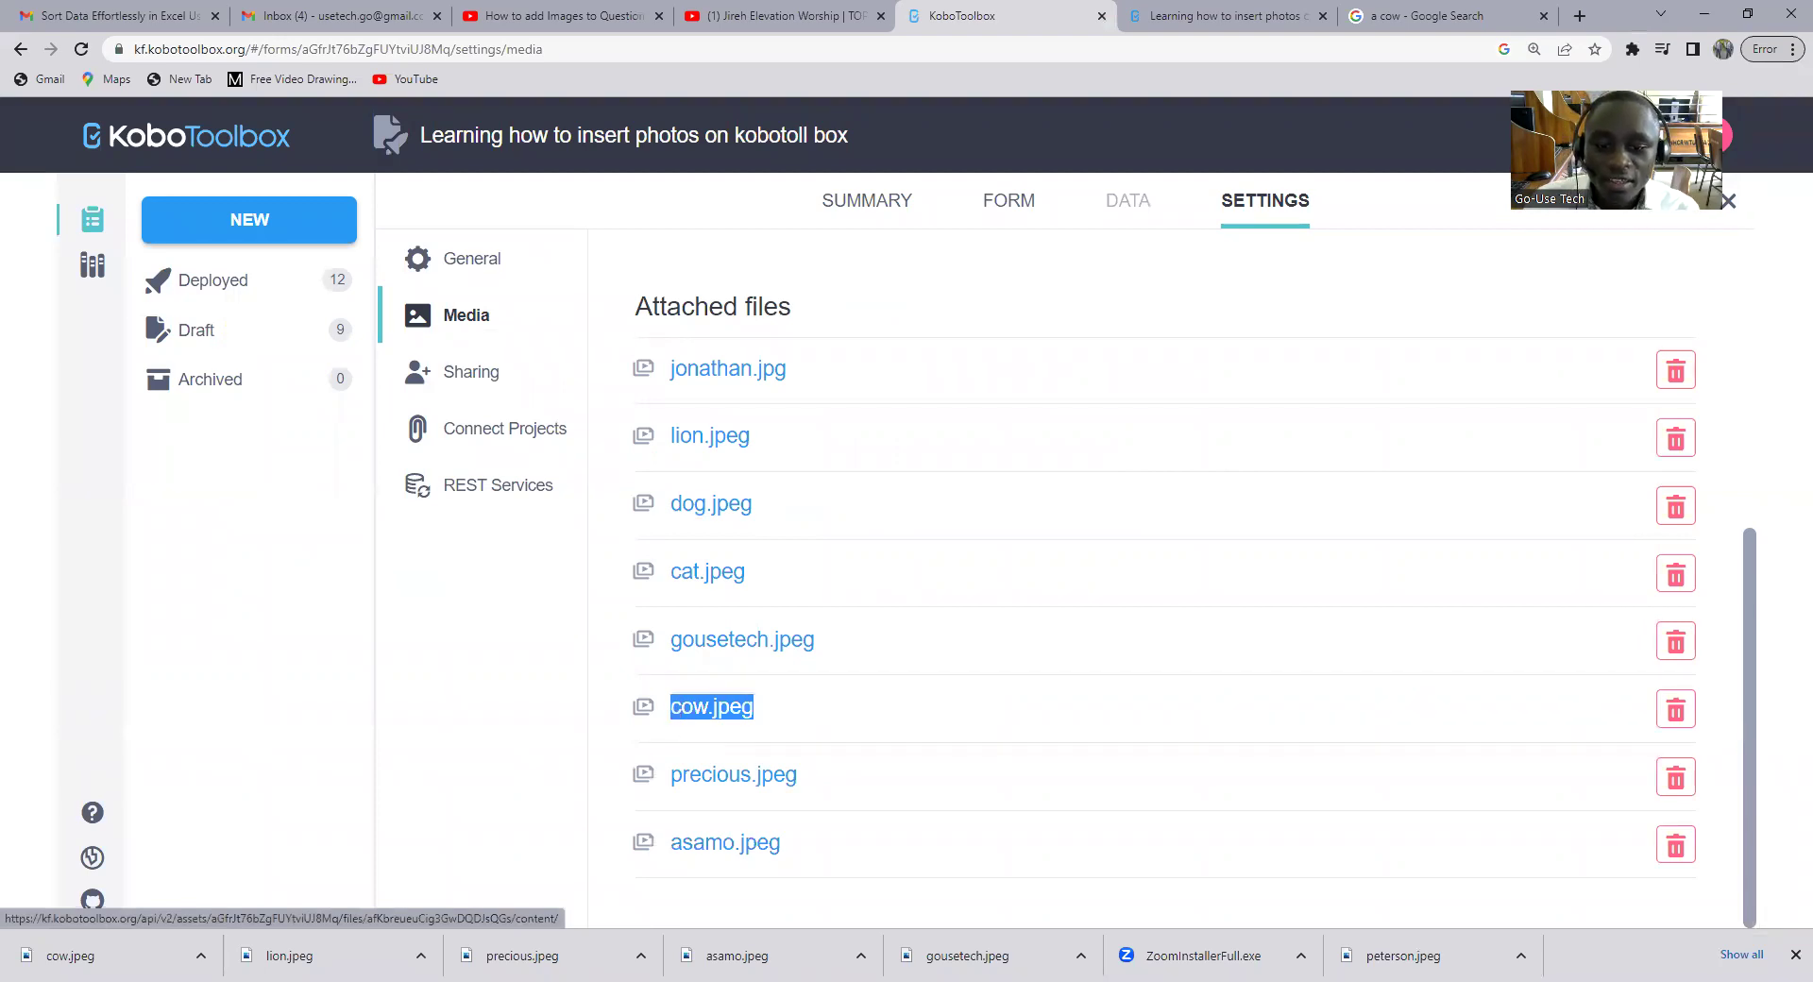
pyautogui.hotkey('alt', 'Tab')
pyautogui.write('cow.jpeg')
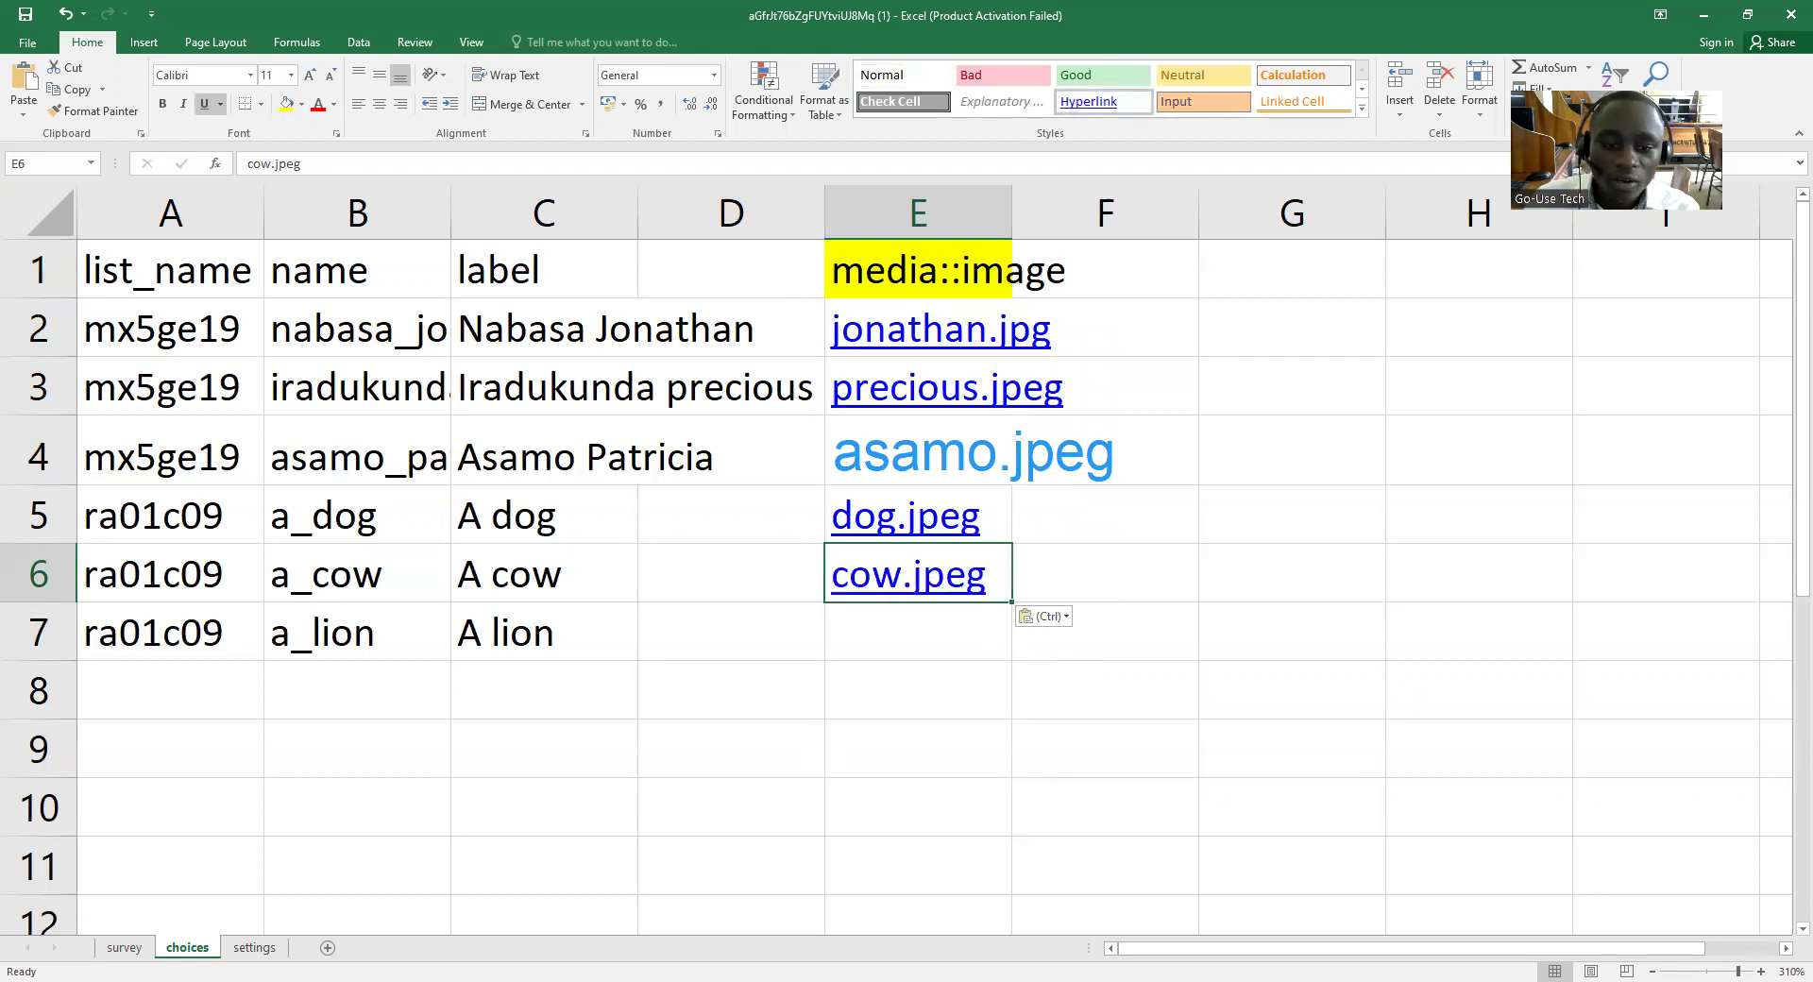
# Copy the attached file name lion.jpeg from KoboToolbox and paste it into cell E7 of the choices sheet in Excel.
pyautogui.hotkey('alt', 'Tab')
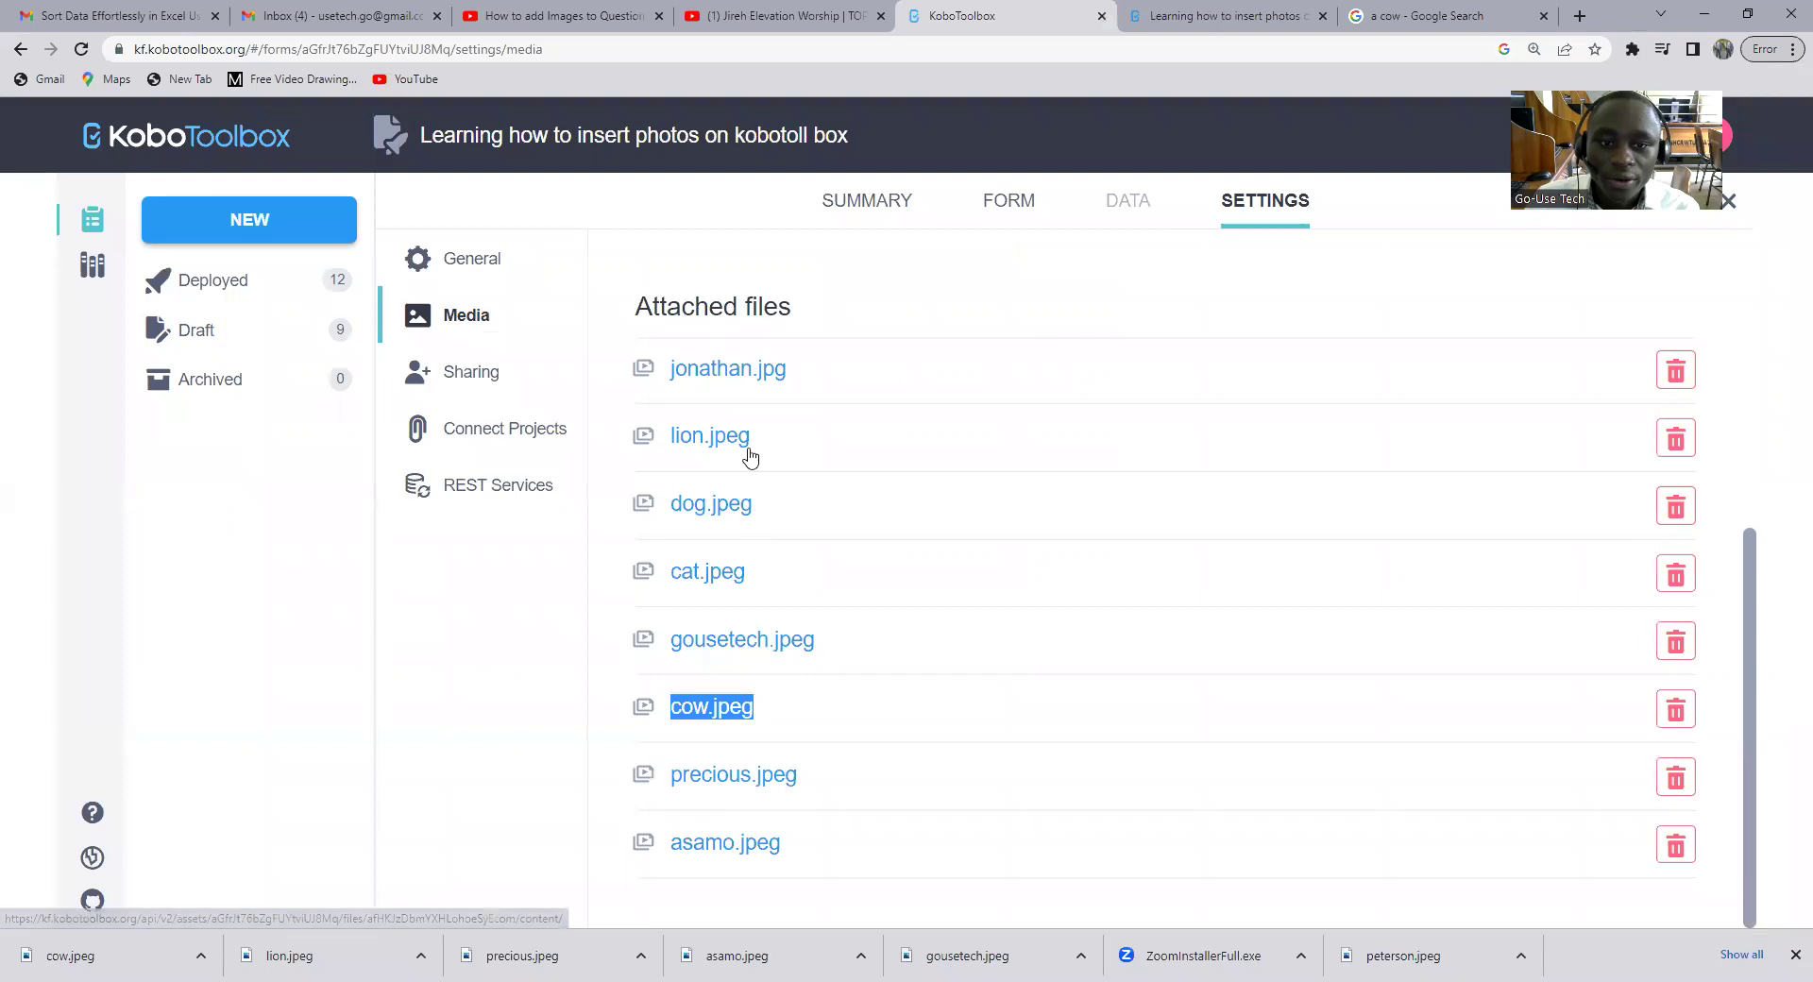
pyautogui.moveTo(750, 438); pyautogui.dragTo(671, 437)
pyautogui.hotkey('ctrl', 'c')
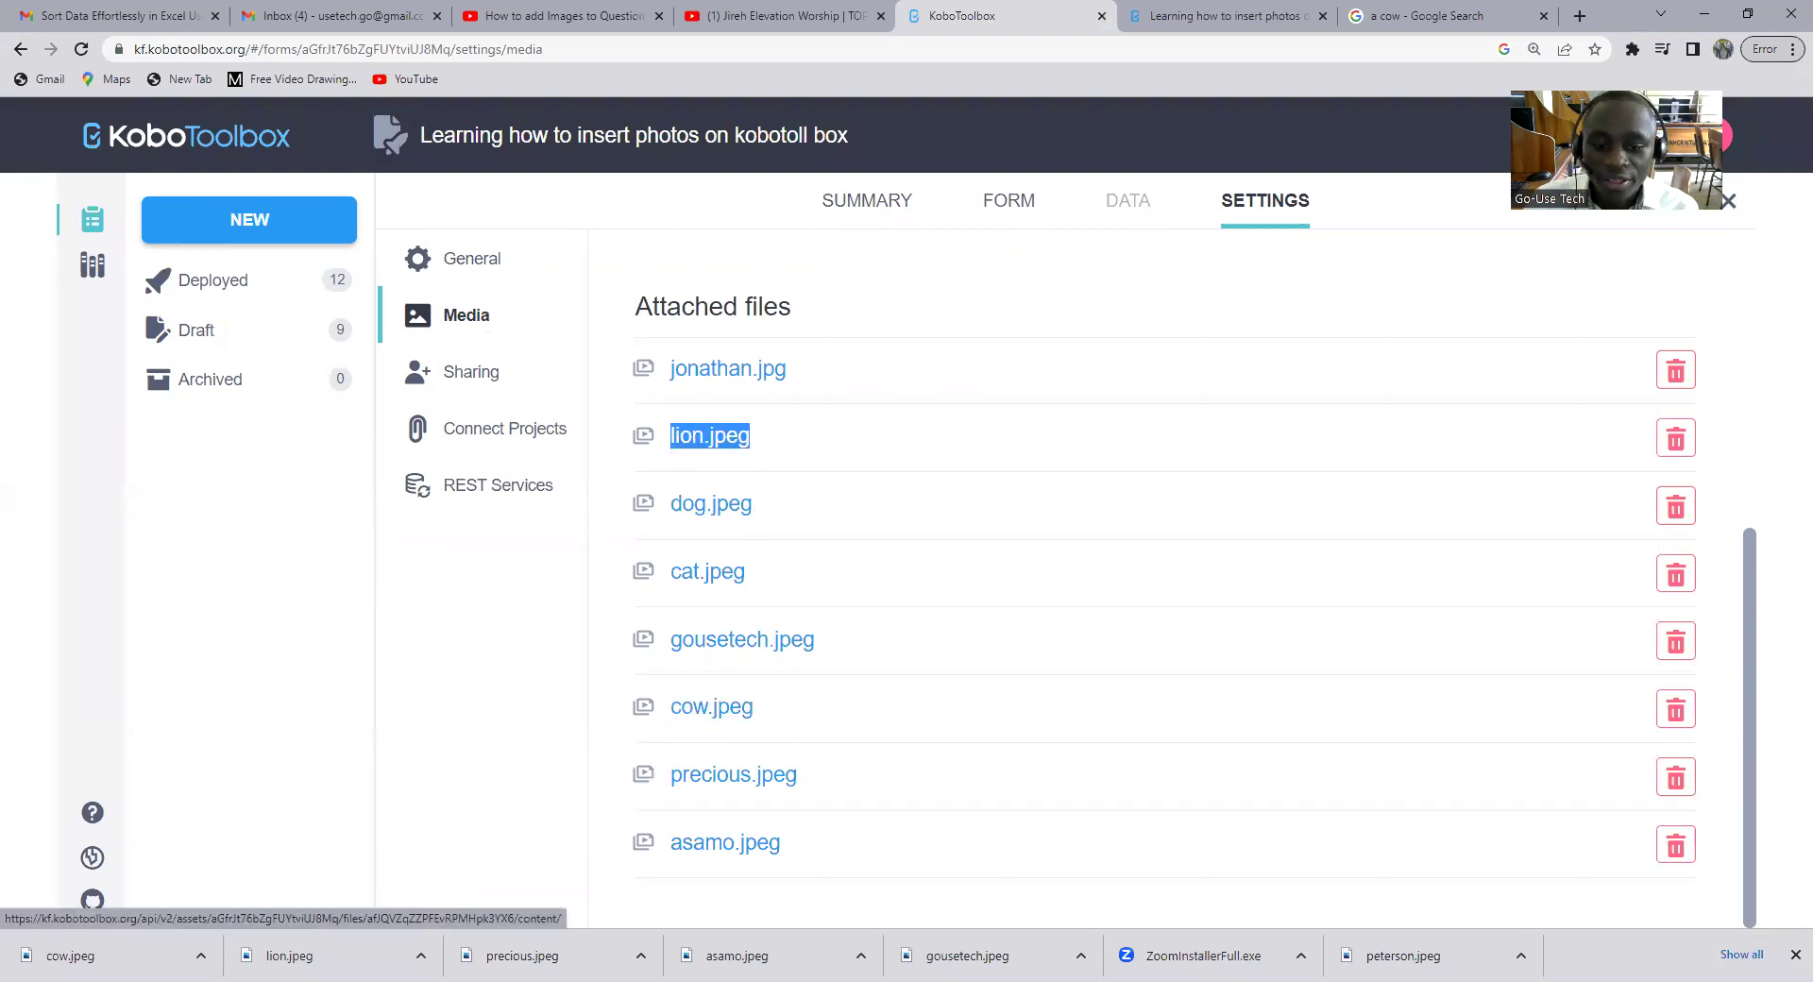
pyautogui.hotkey('alt', 'Tab')
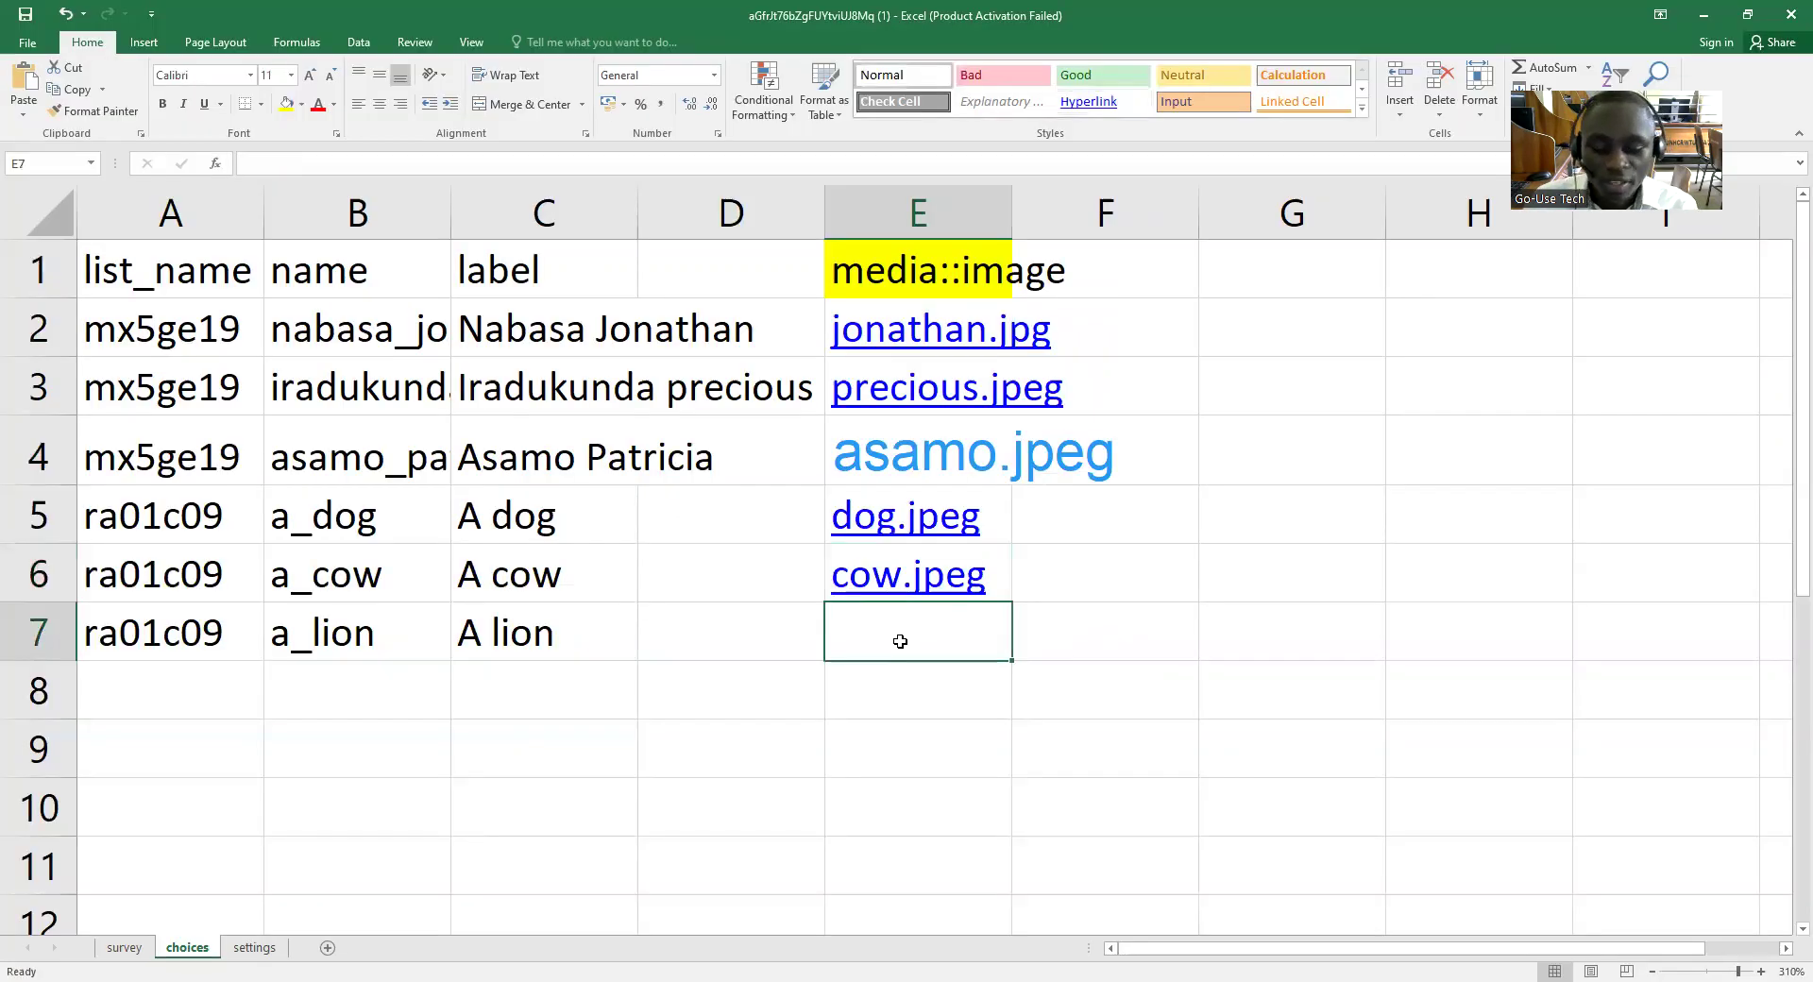
pyautogui.hotkey('ctrl', 'v')
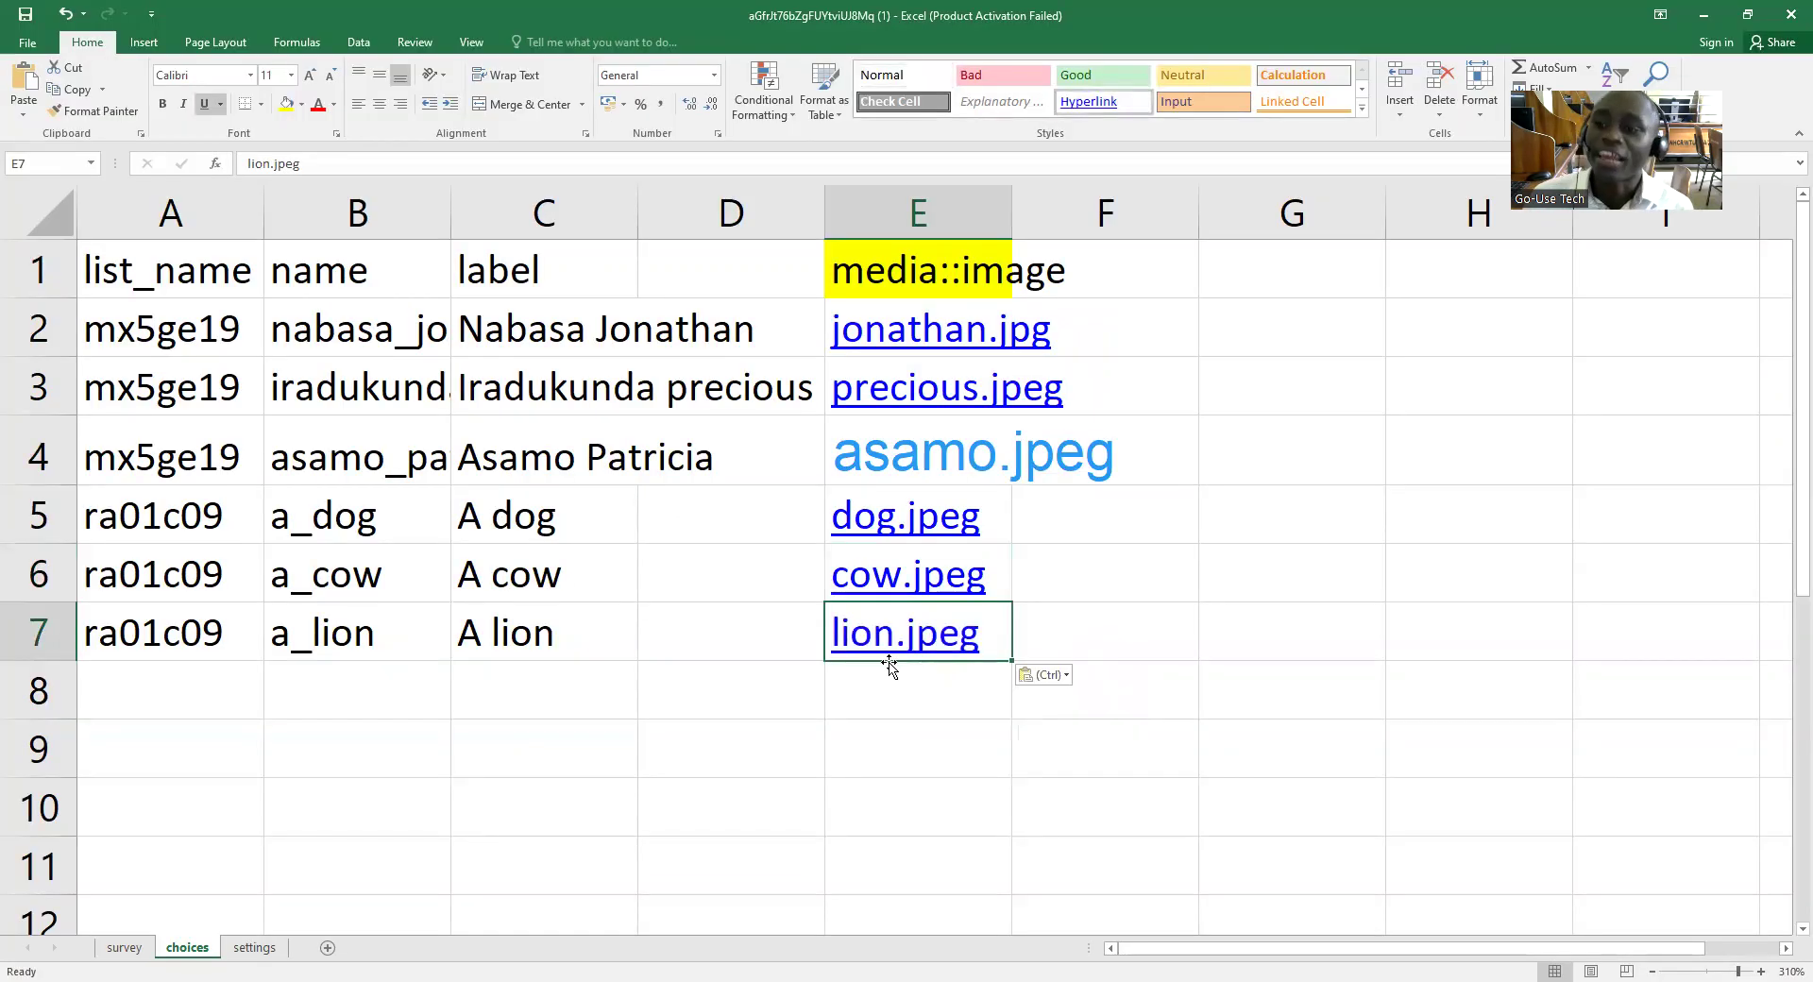
# Save the edited workbook to the Desktop under the file name insert photos.
pyautogui.click(125, 948)
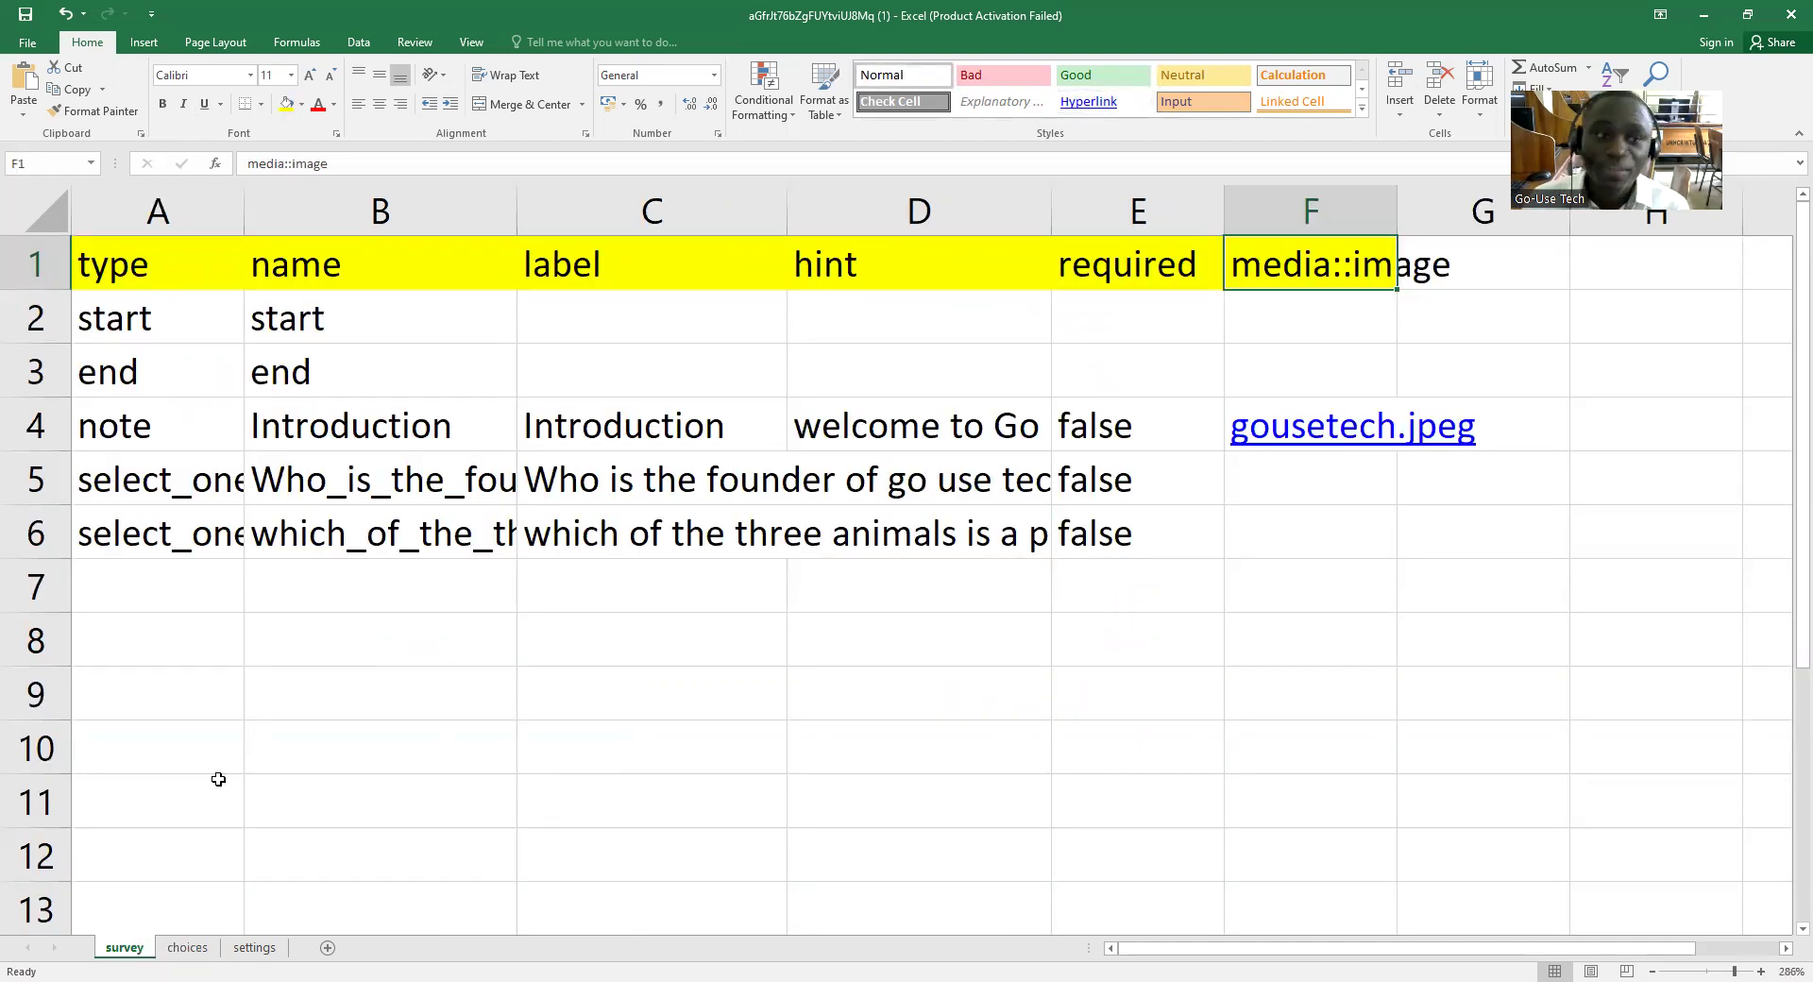
pyautogui.click(25, 45)
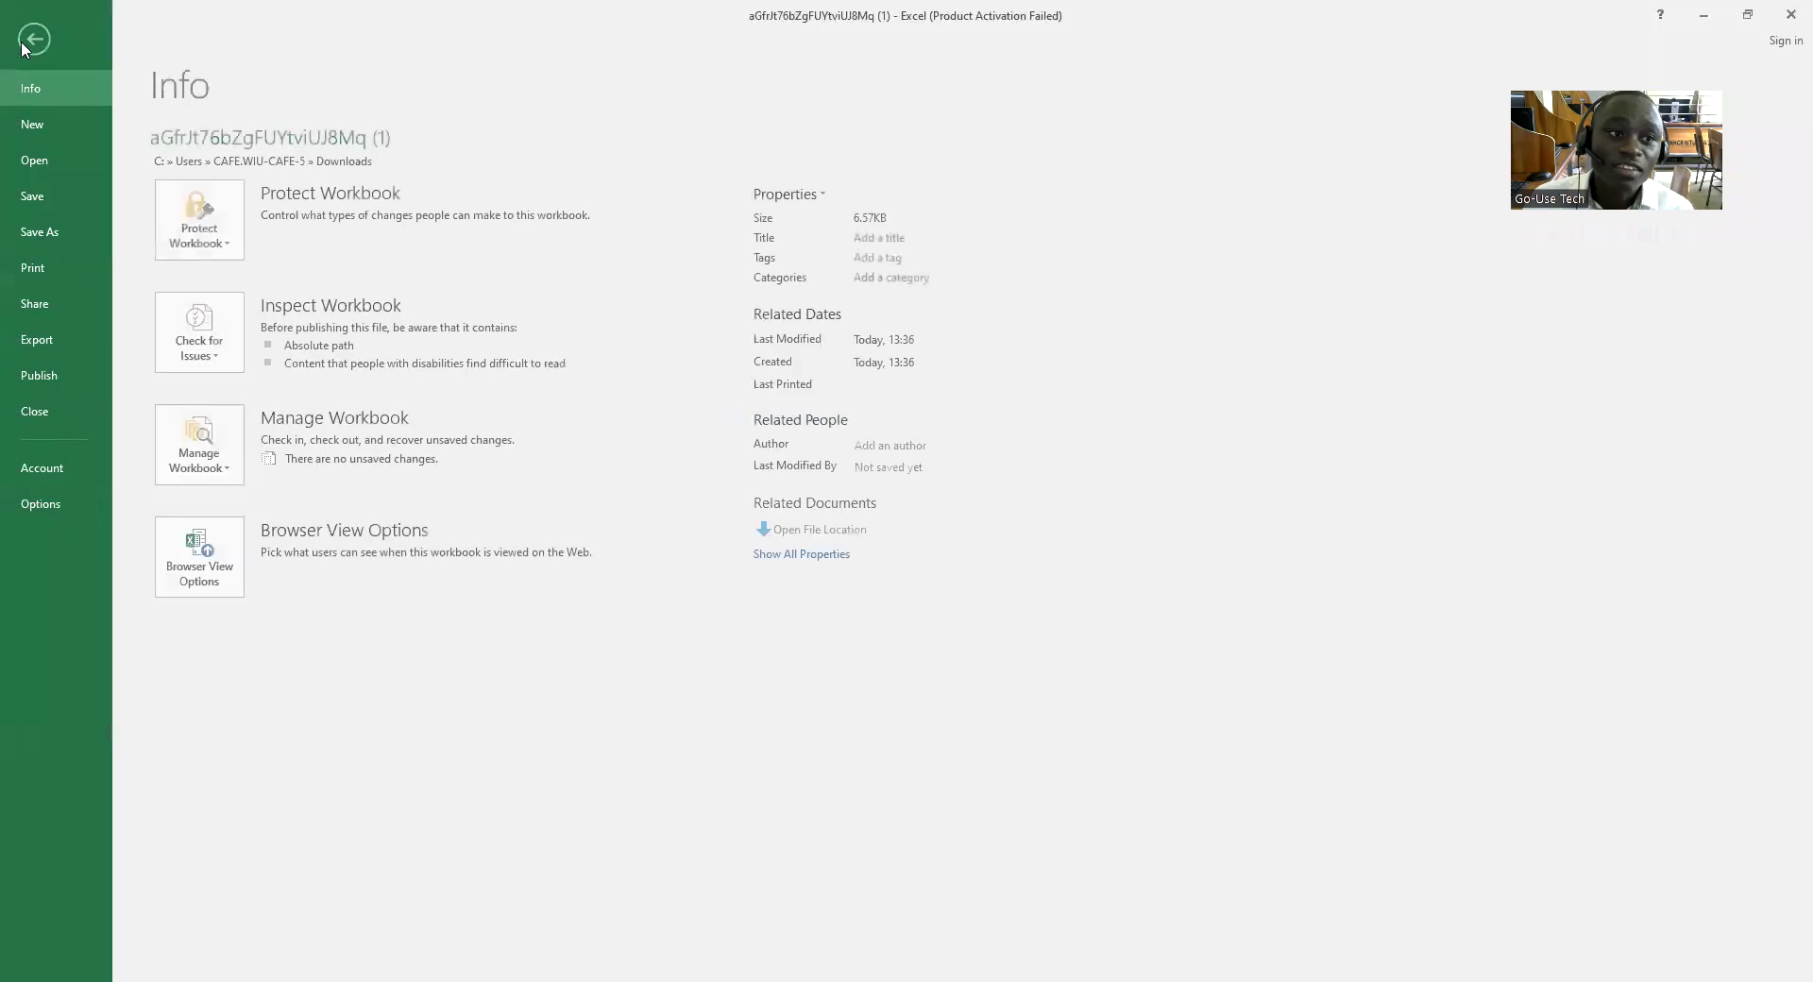
pyautogui.click(45, 232)
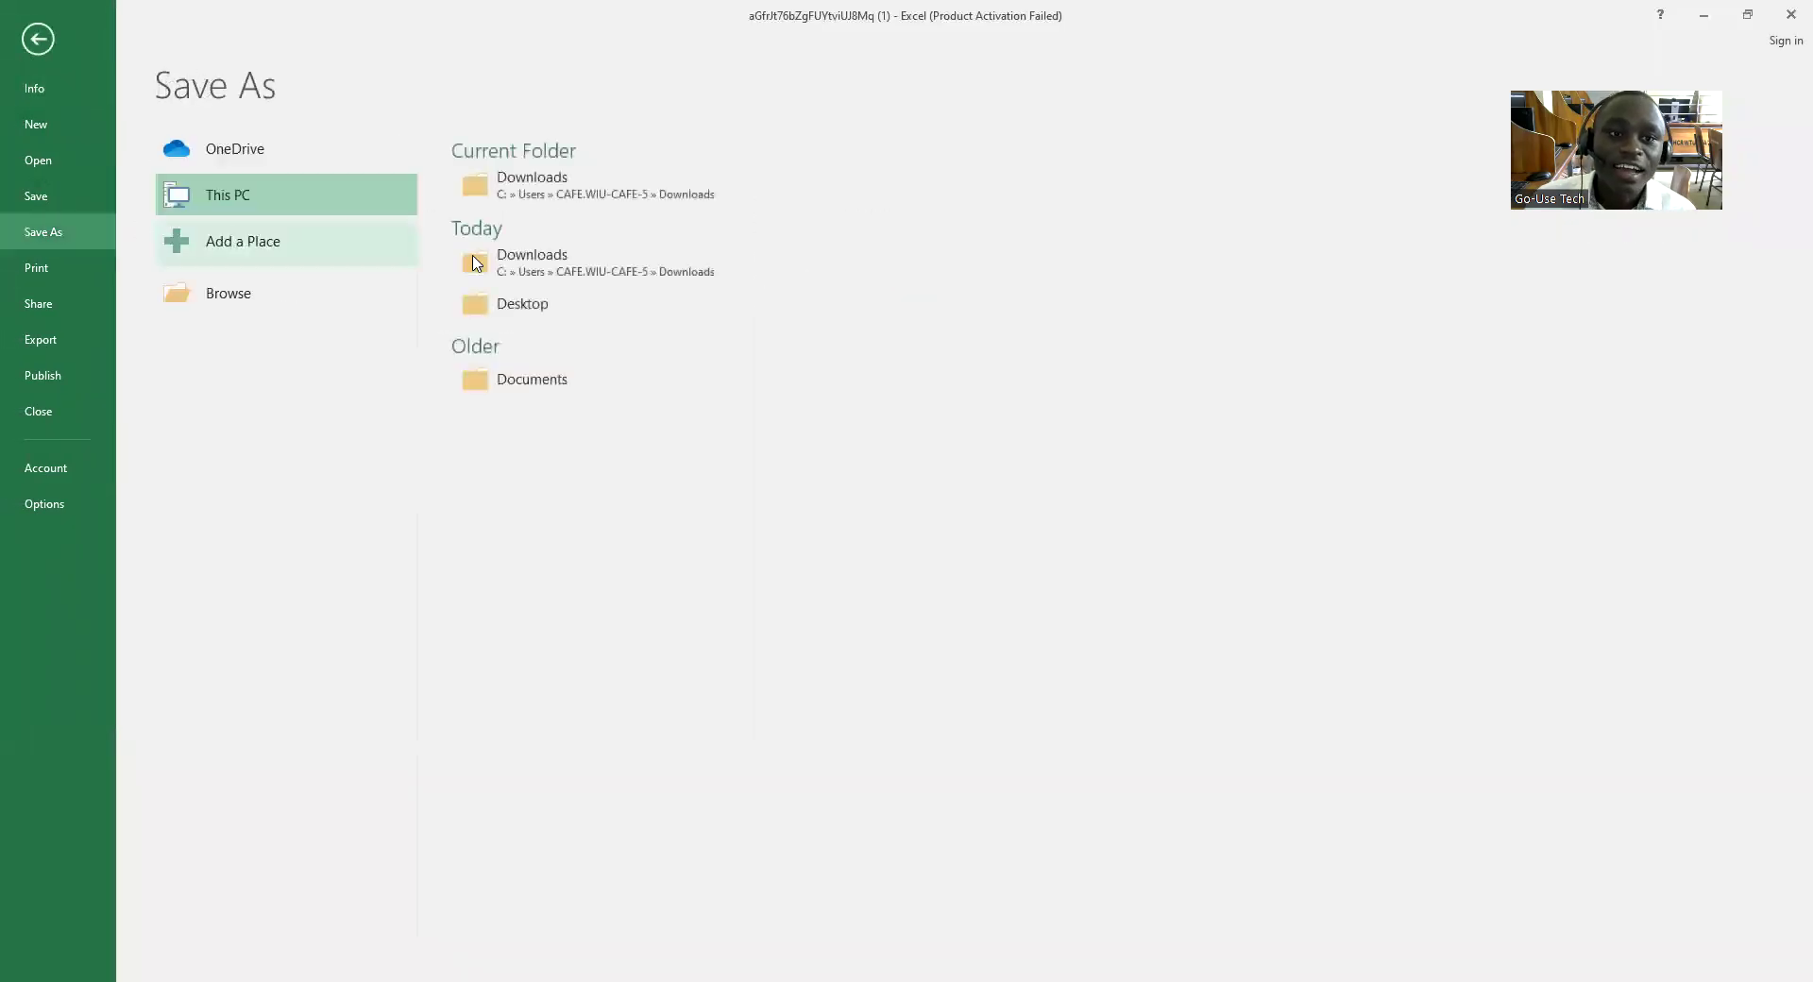
pyautogui.click(515, 304)
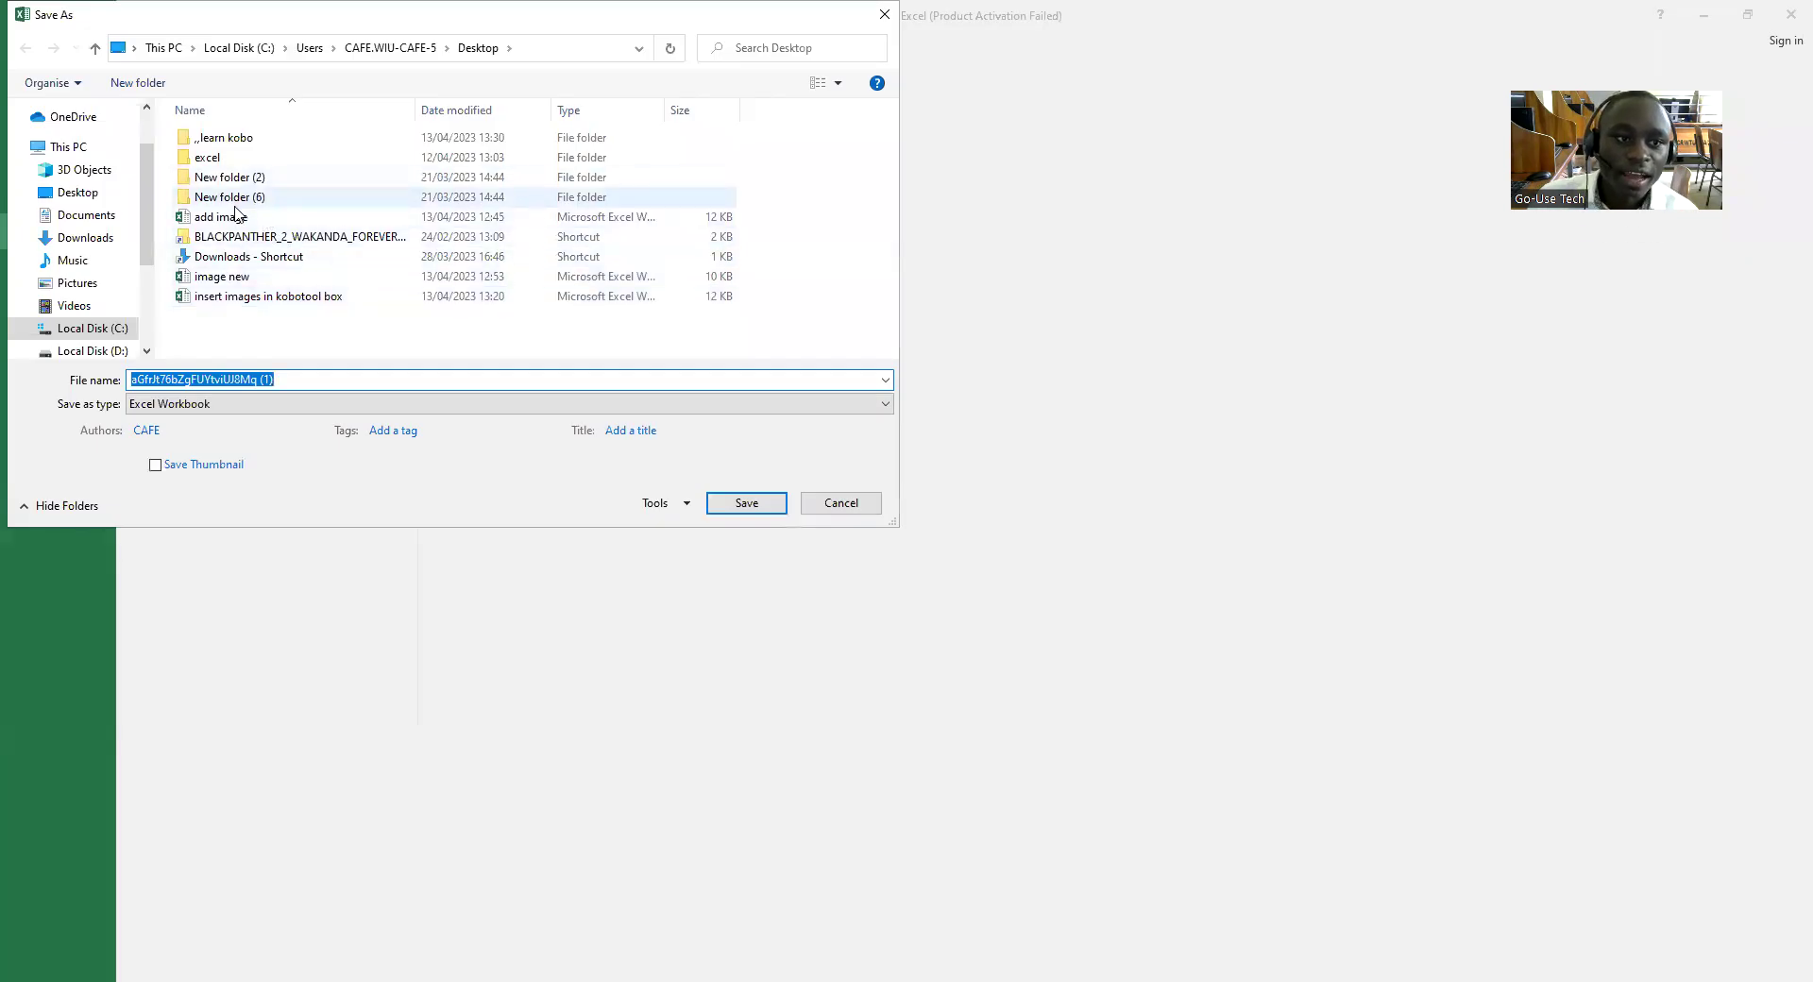
pyautogui.click(249, 142)
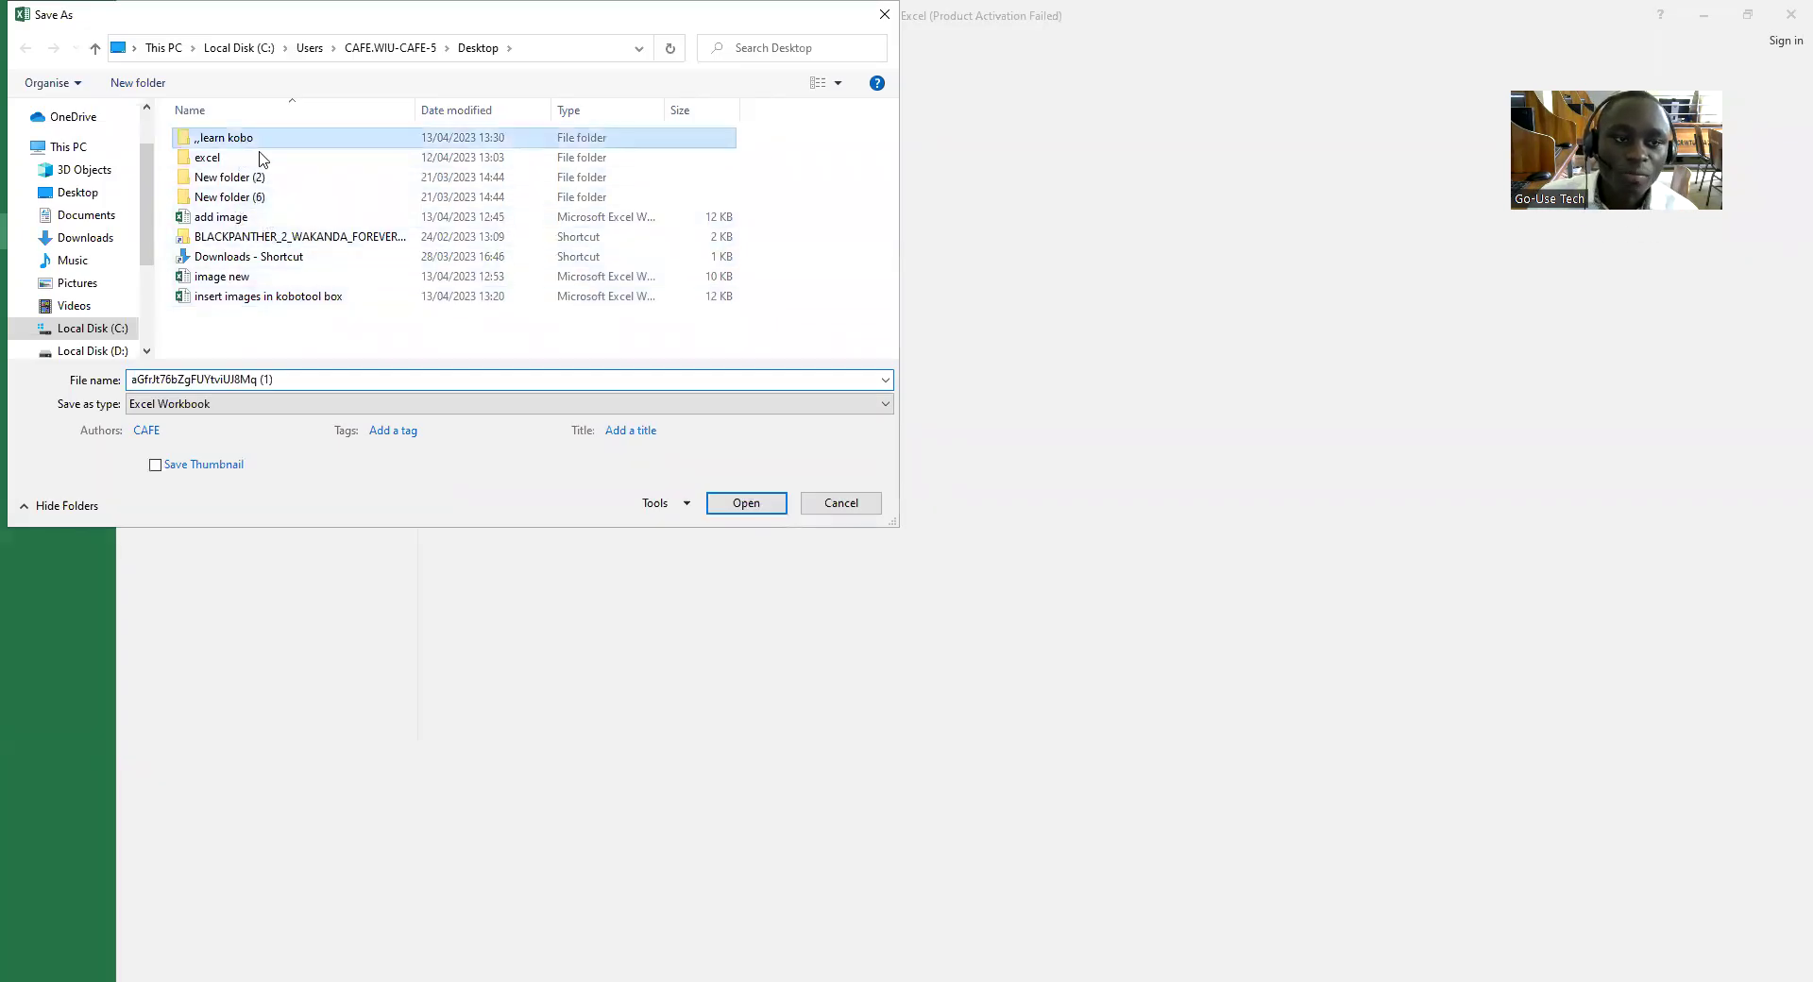
pyautogui.click(310, 377)
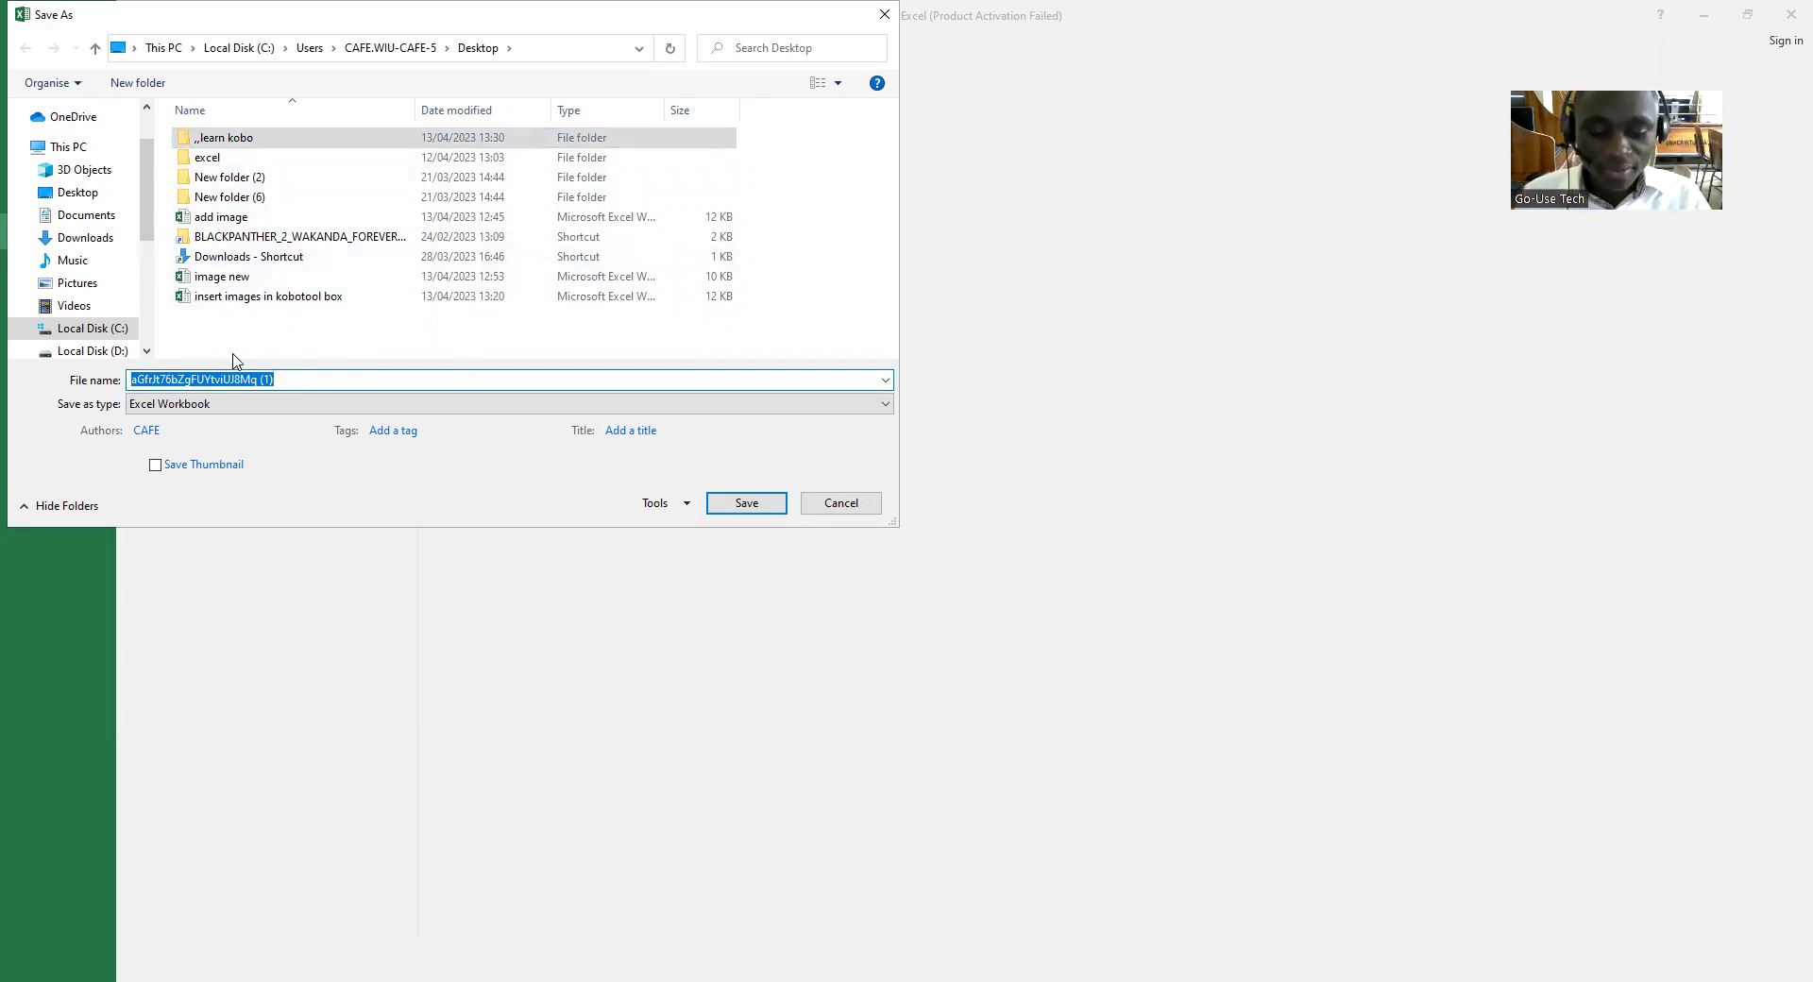
pyautogui.write('insert')
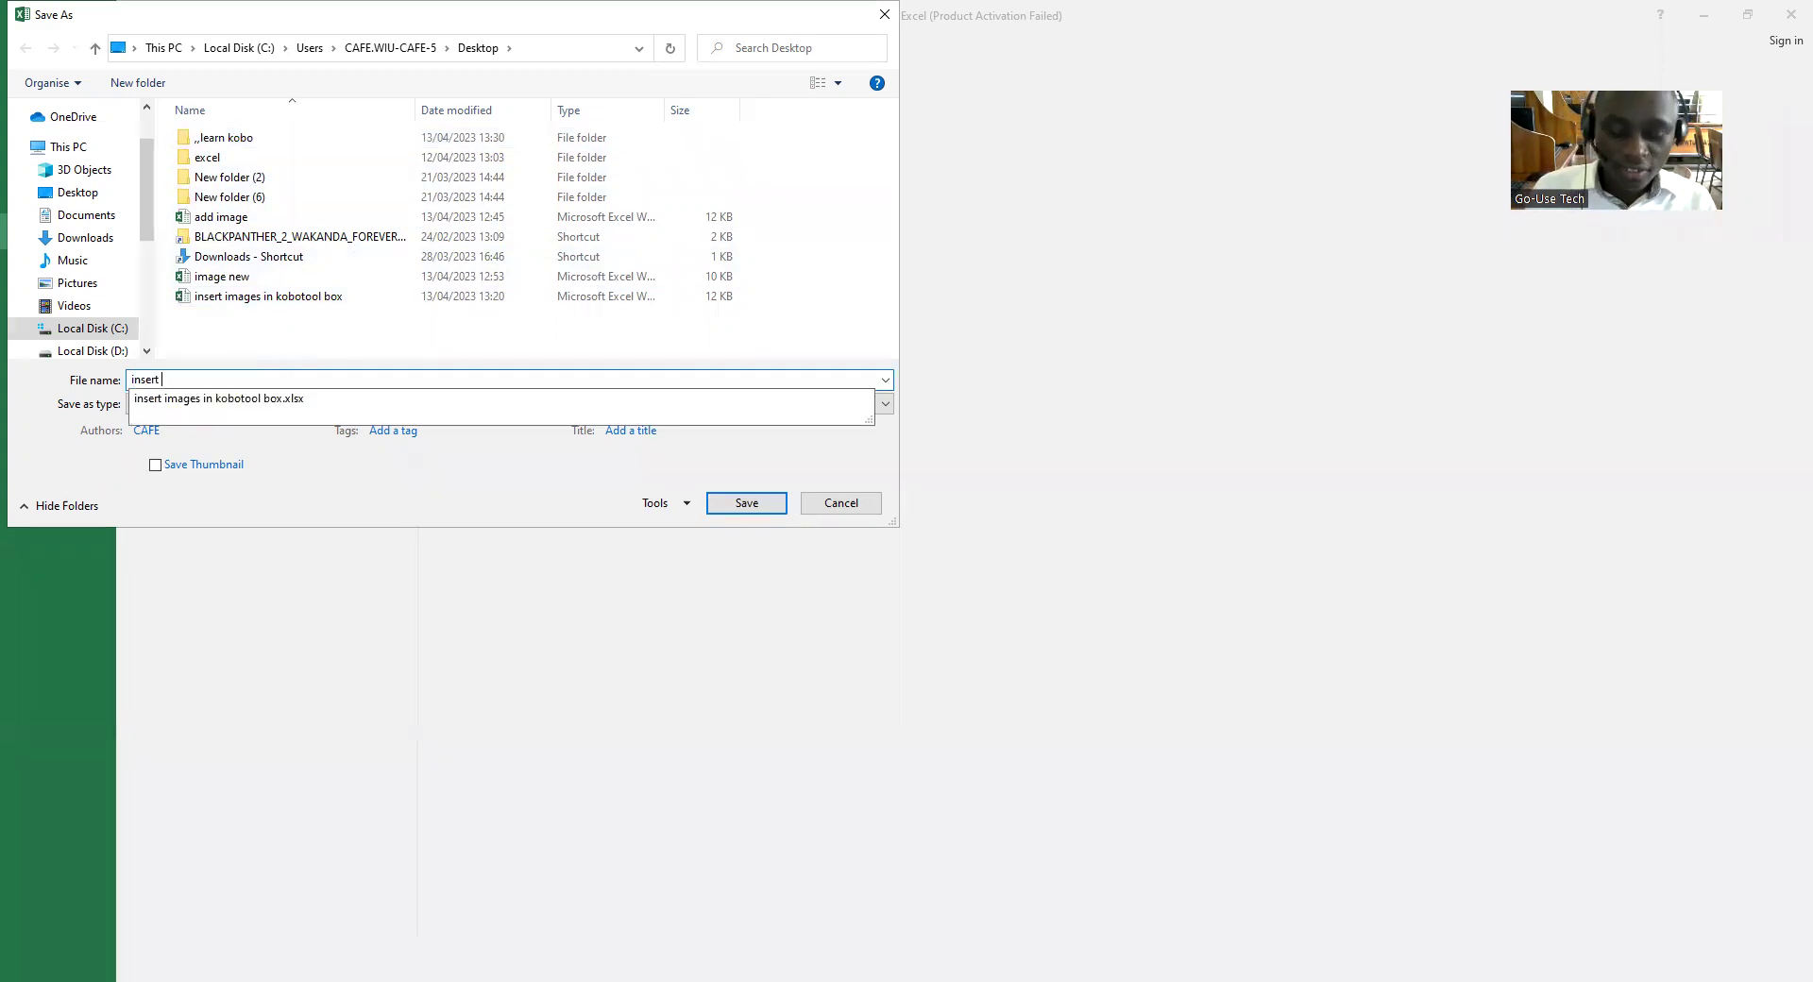
pyautogui.write(' photos')
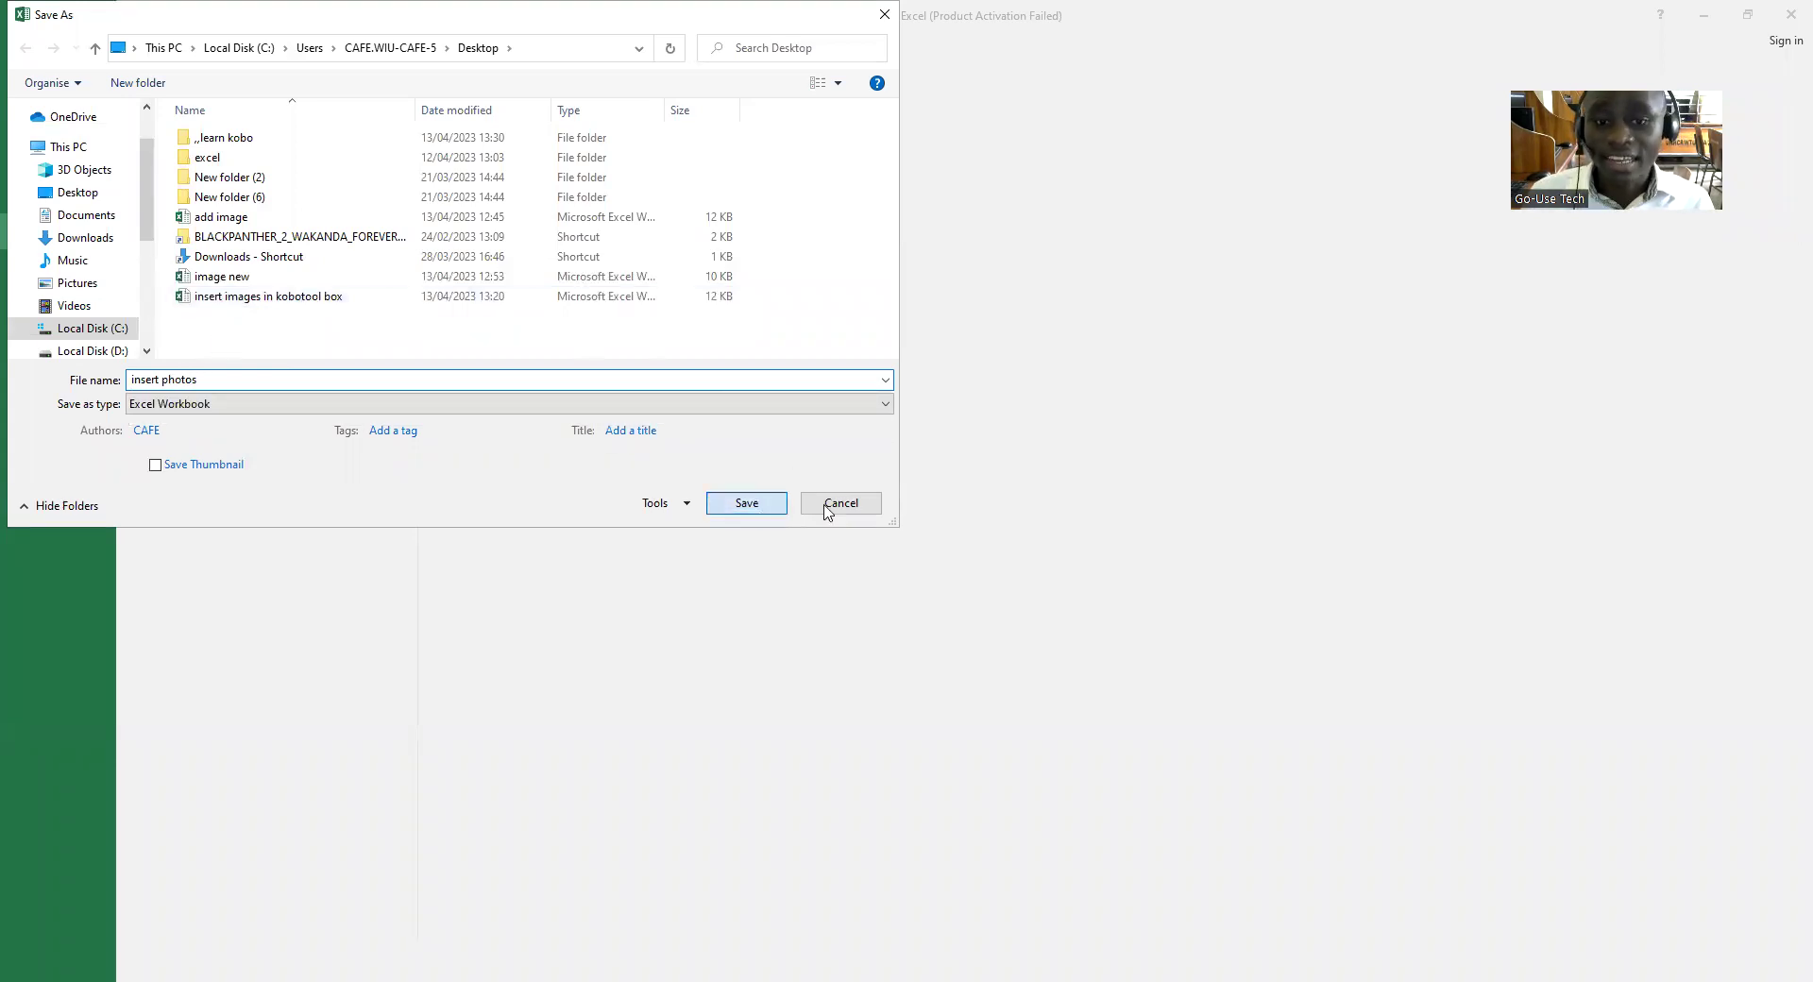
pyautogui.press('Return')
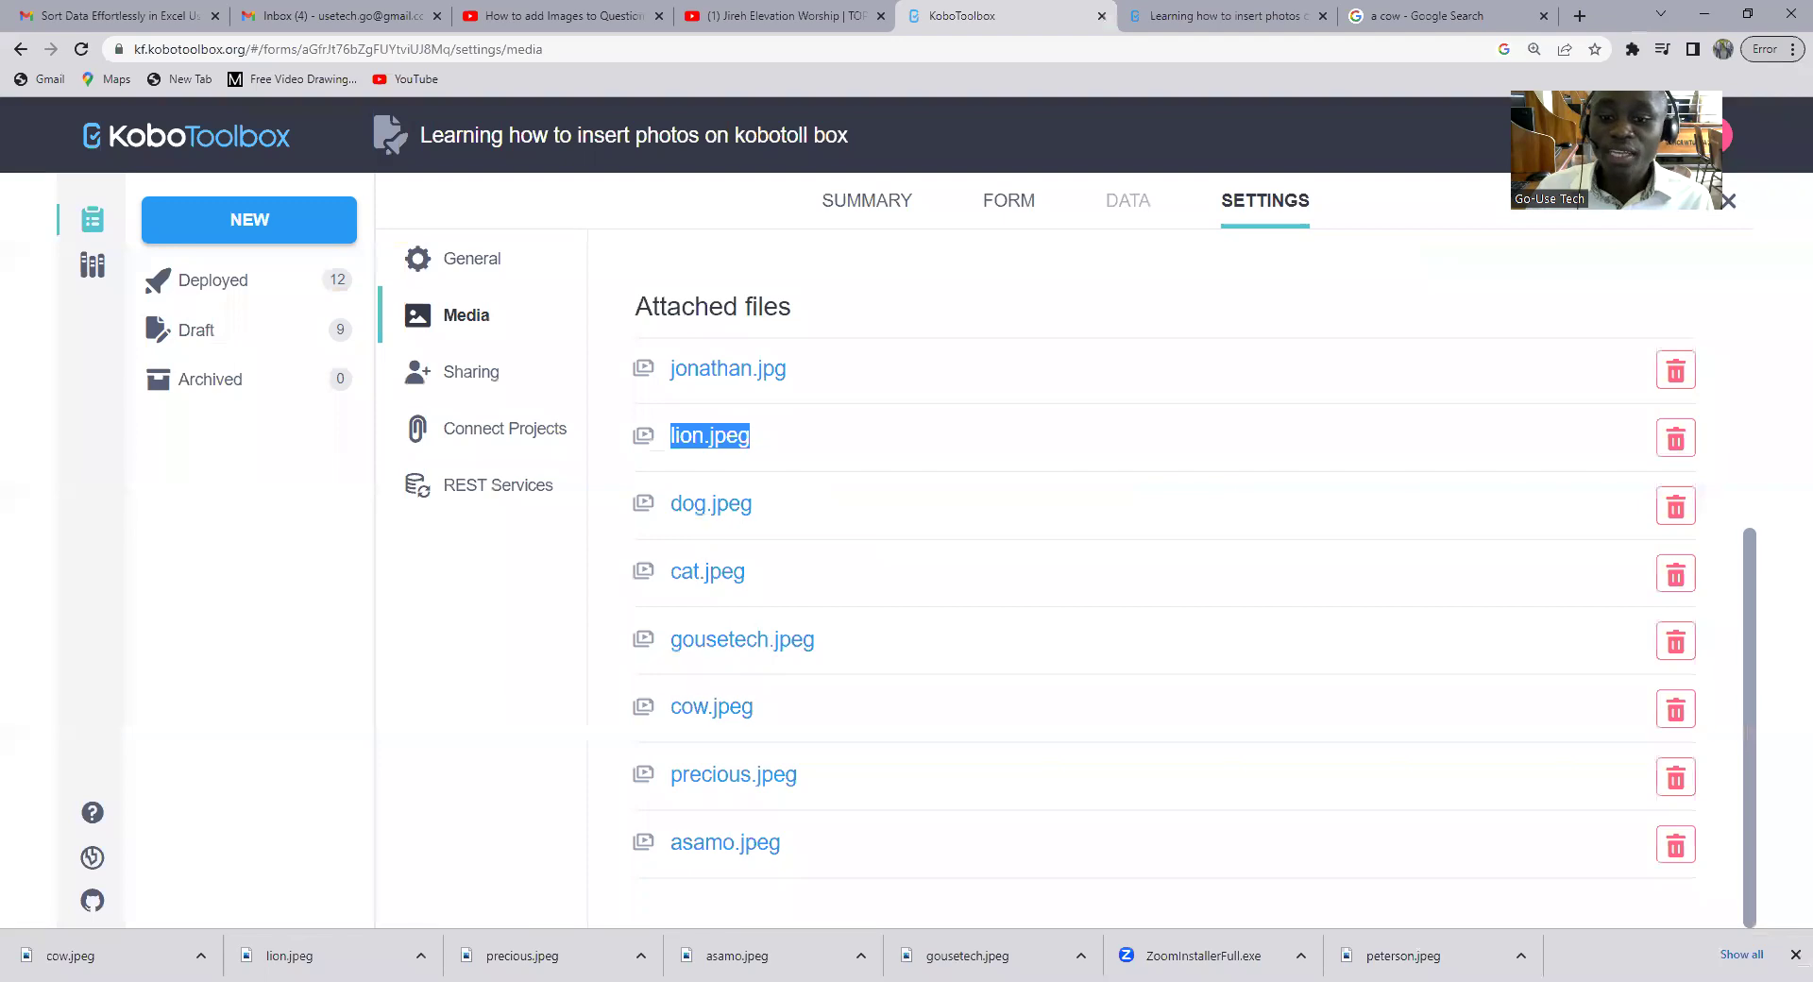
# Review the sticky note checklist, highlighting the lines "insert images in excel" and "upload to kobo".
pyautogui.hotkey('alt', 'Tab')
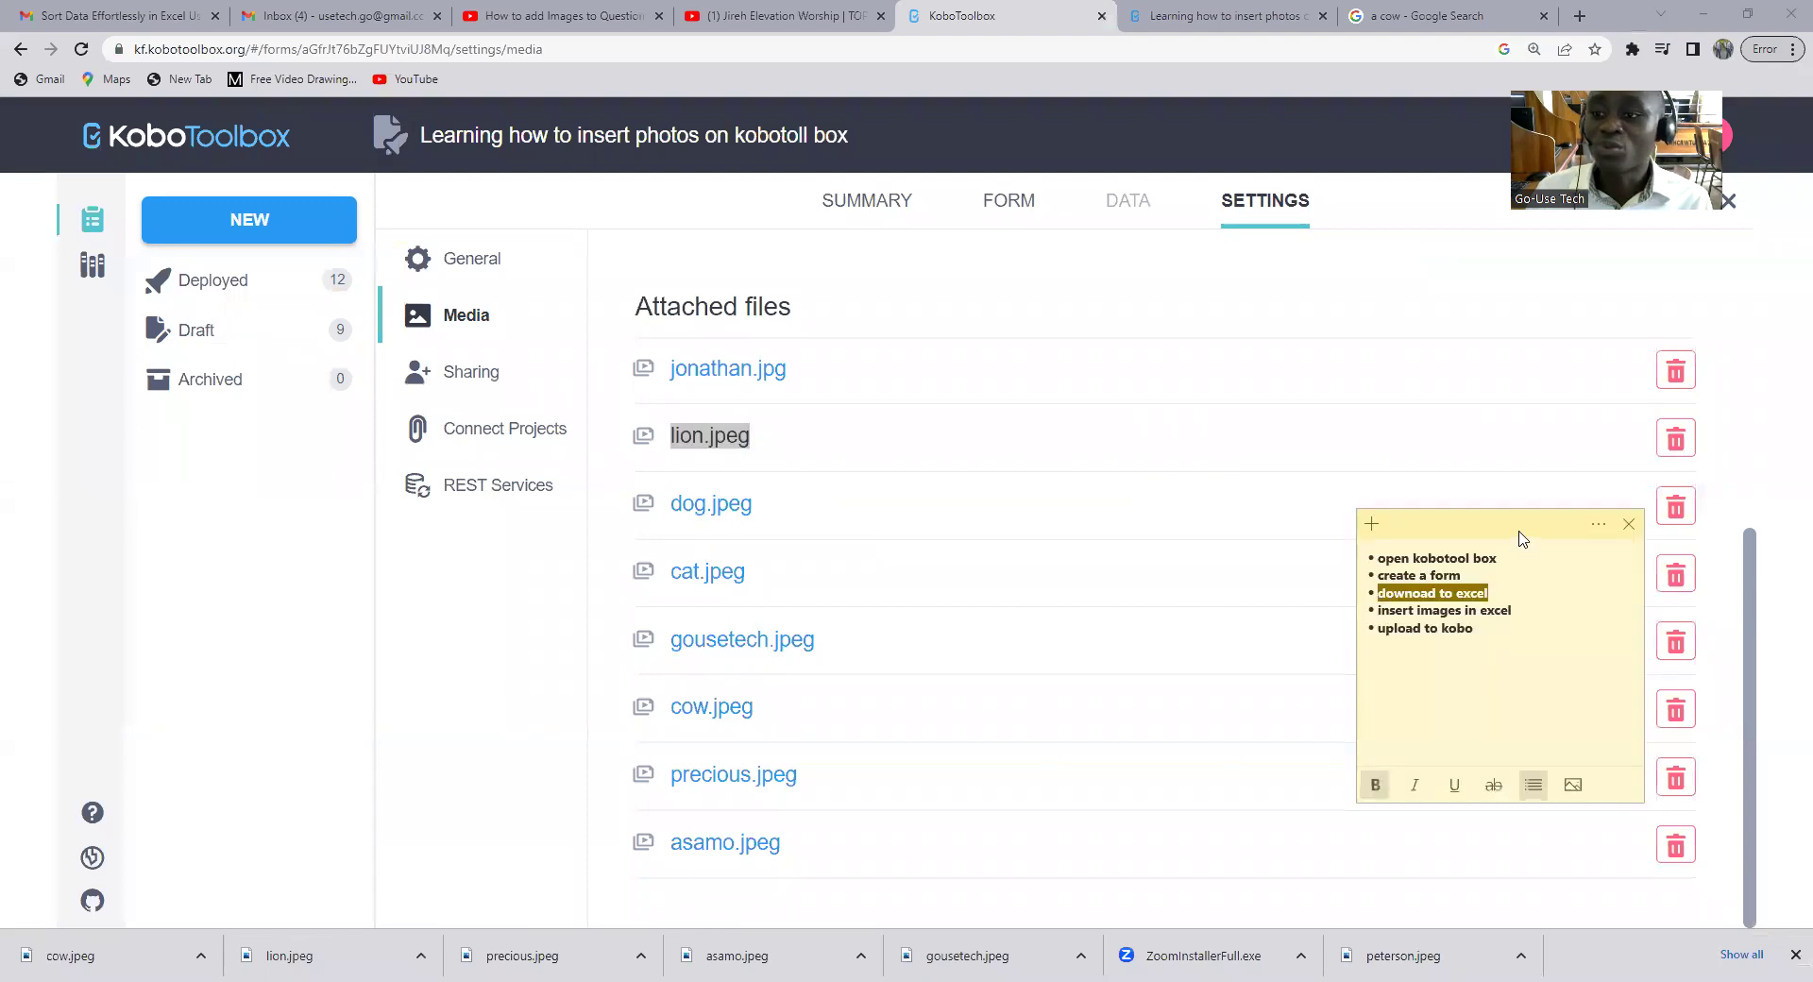
pyautogui.moveTo(1522, 539); pyautogui.dragTo(1450, 408)
pyautogui.click(1416, 563)
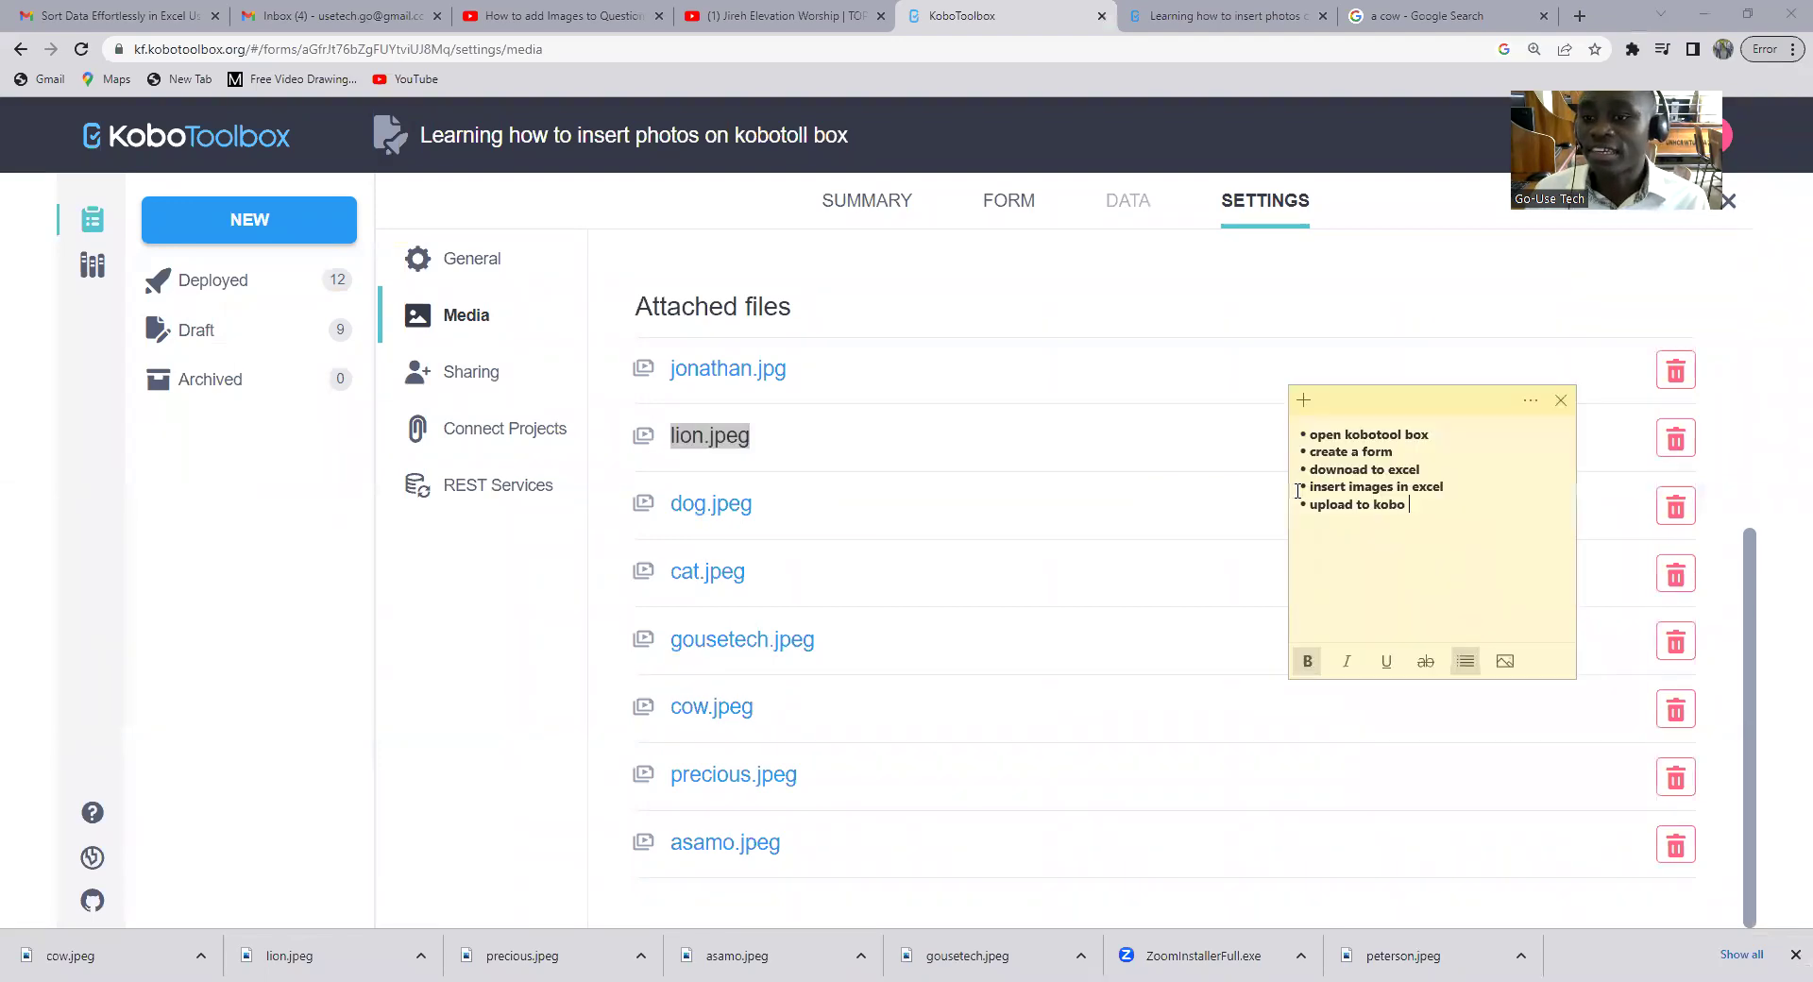
pyautogui.moveTo(1454, 488); pyautogui.dragTo(1300, 484)
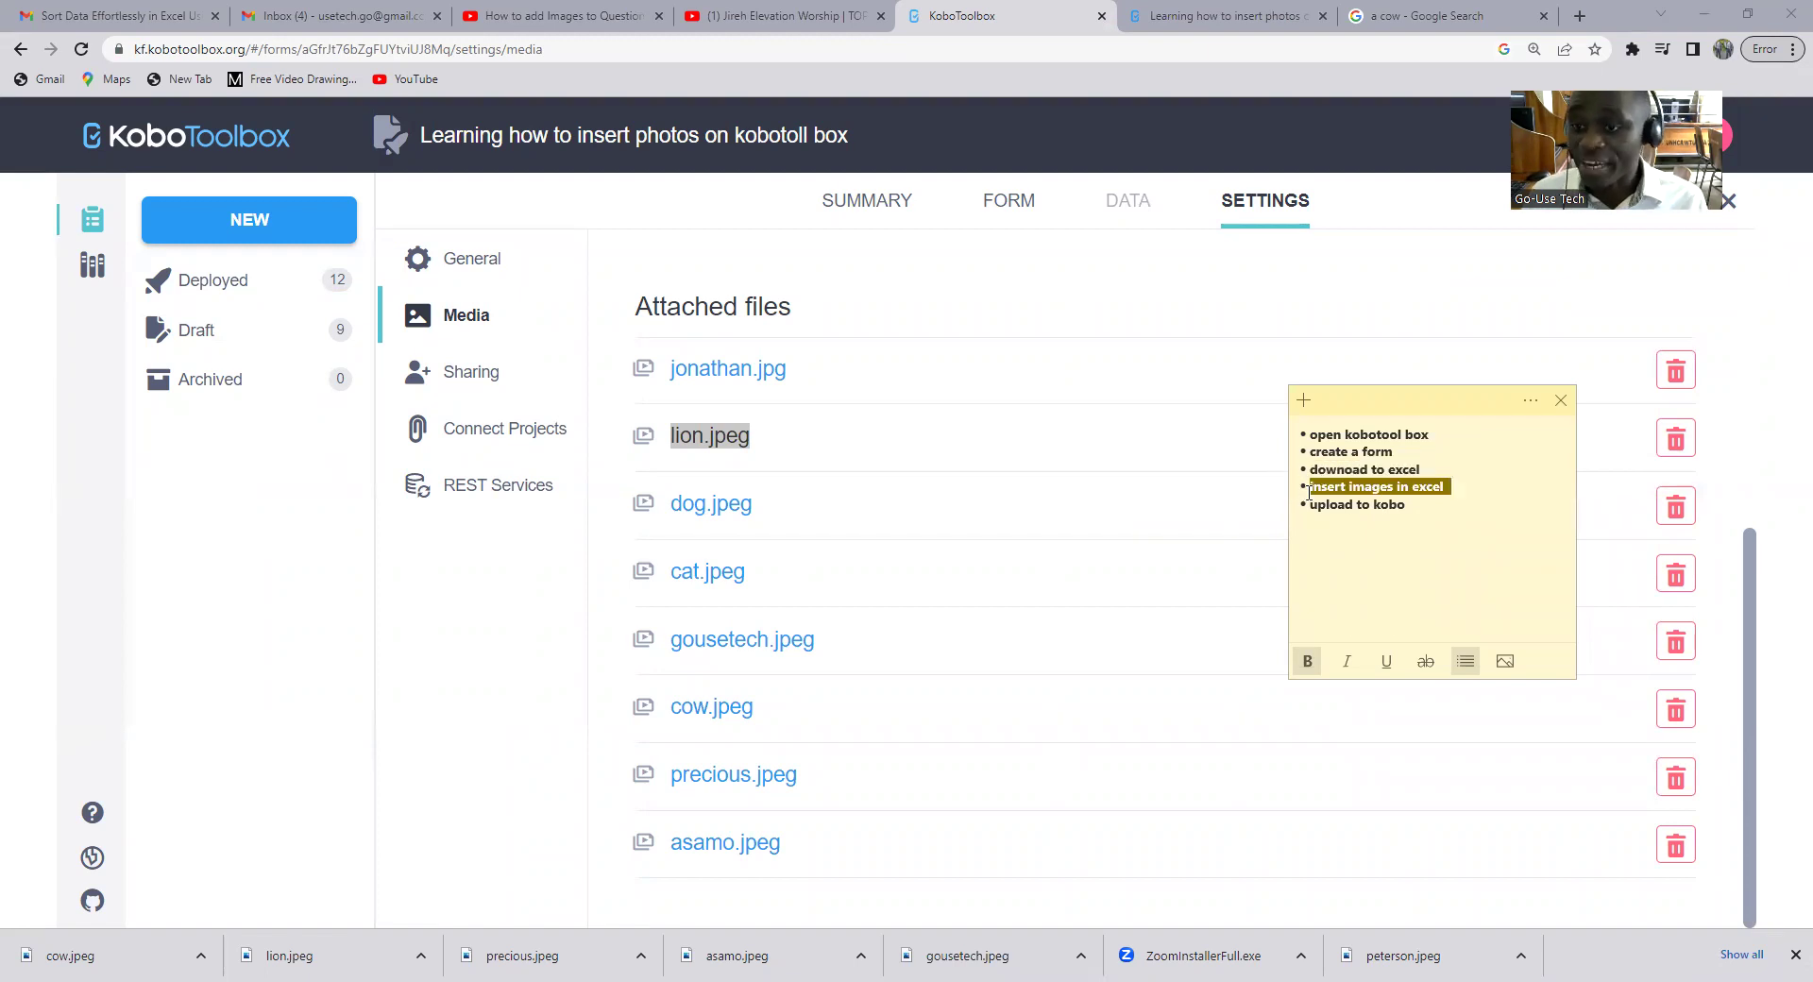
pyautogui.click(1422, 518)
pyautogui.moveTo(1422, 510); pyautogui.dragTo(1303, 511)
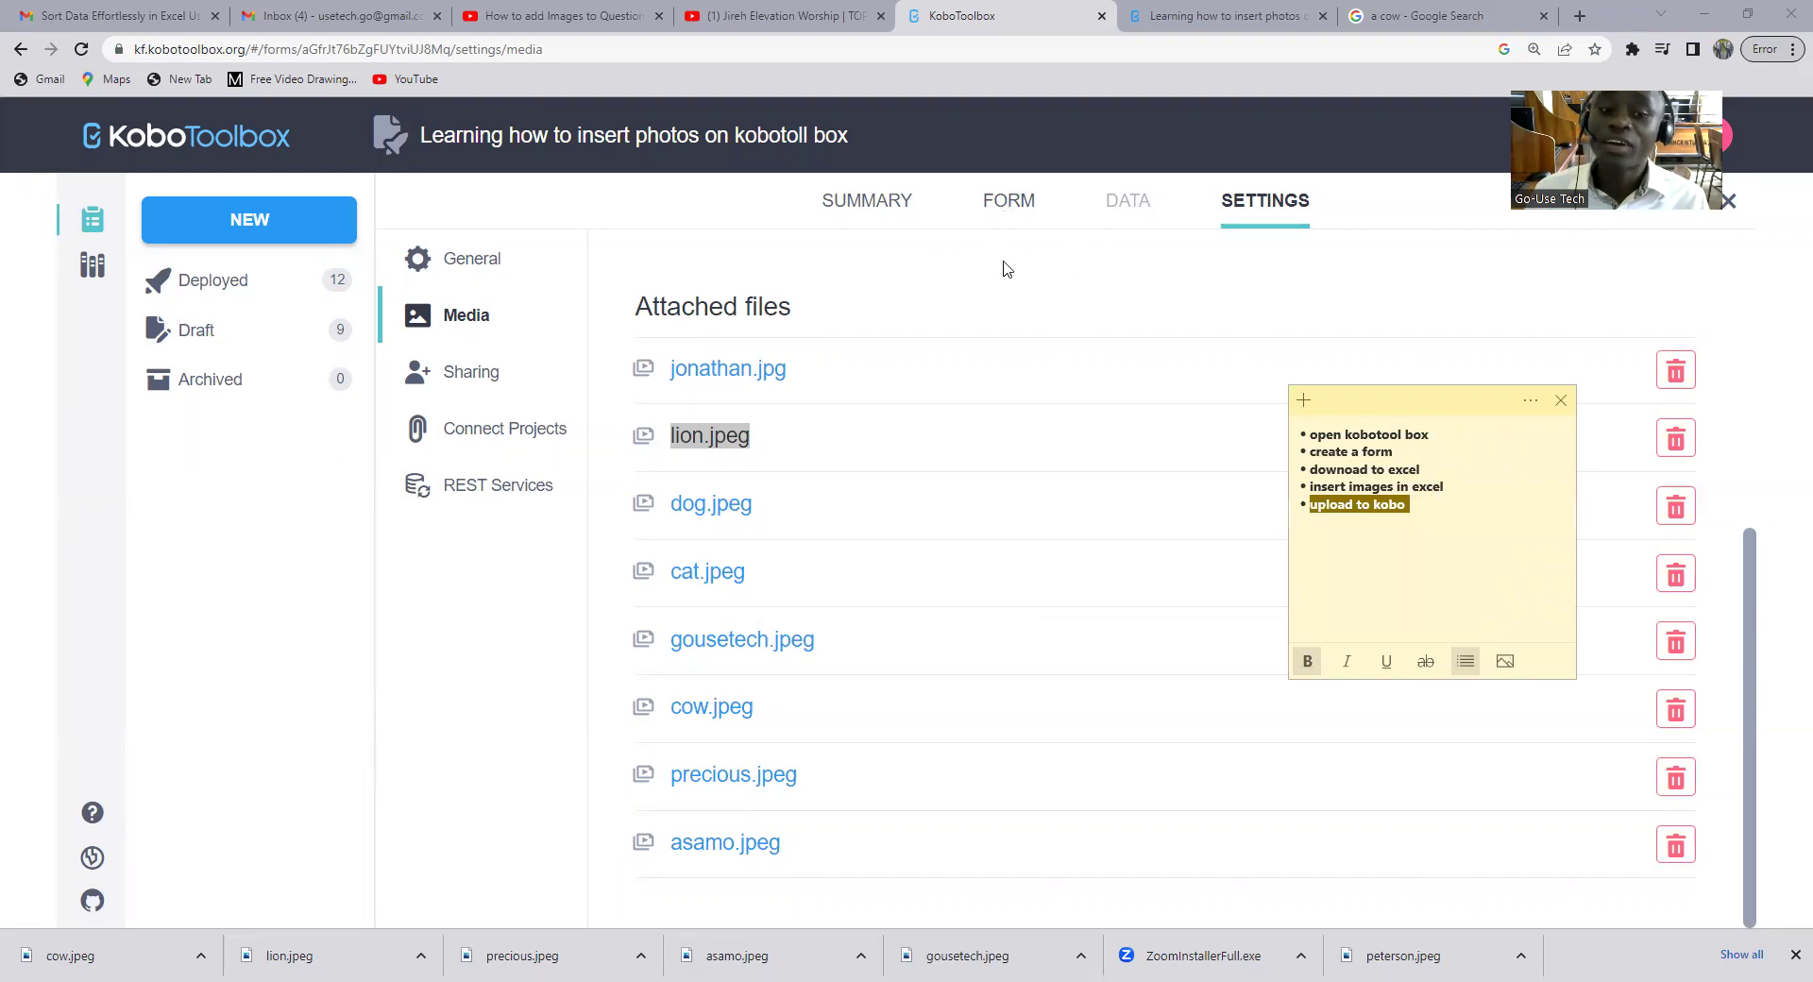
# Open the form page of the KoboToolbox project.
pyautogui.click(1011, 210)
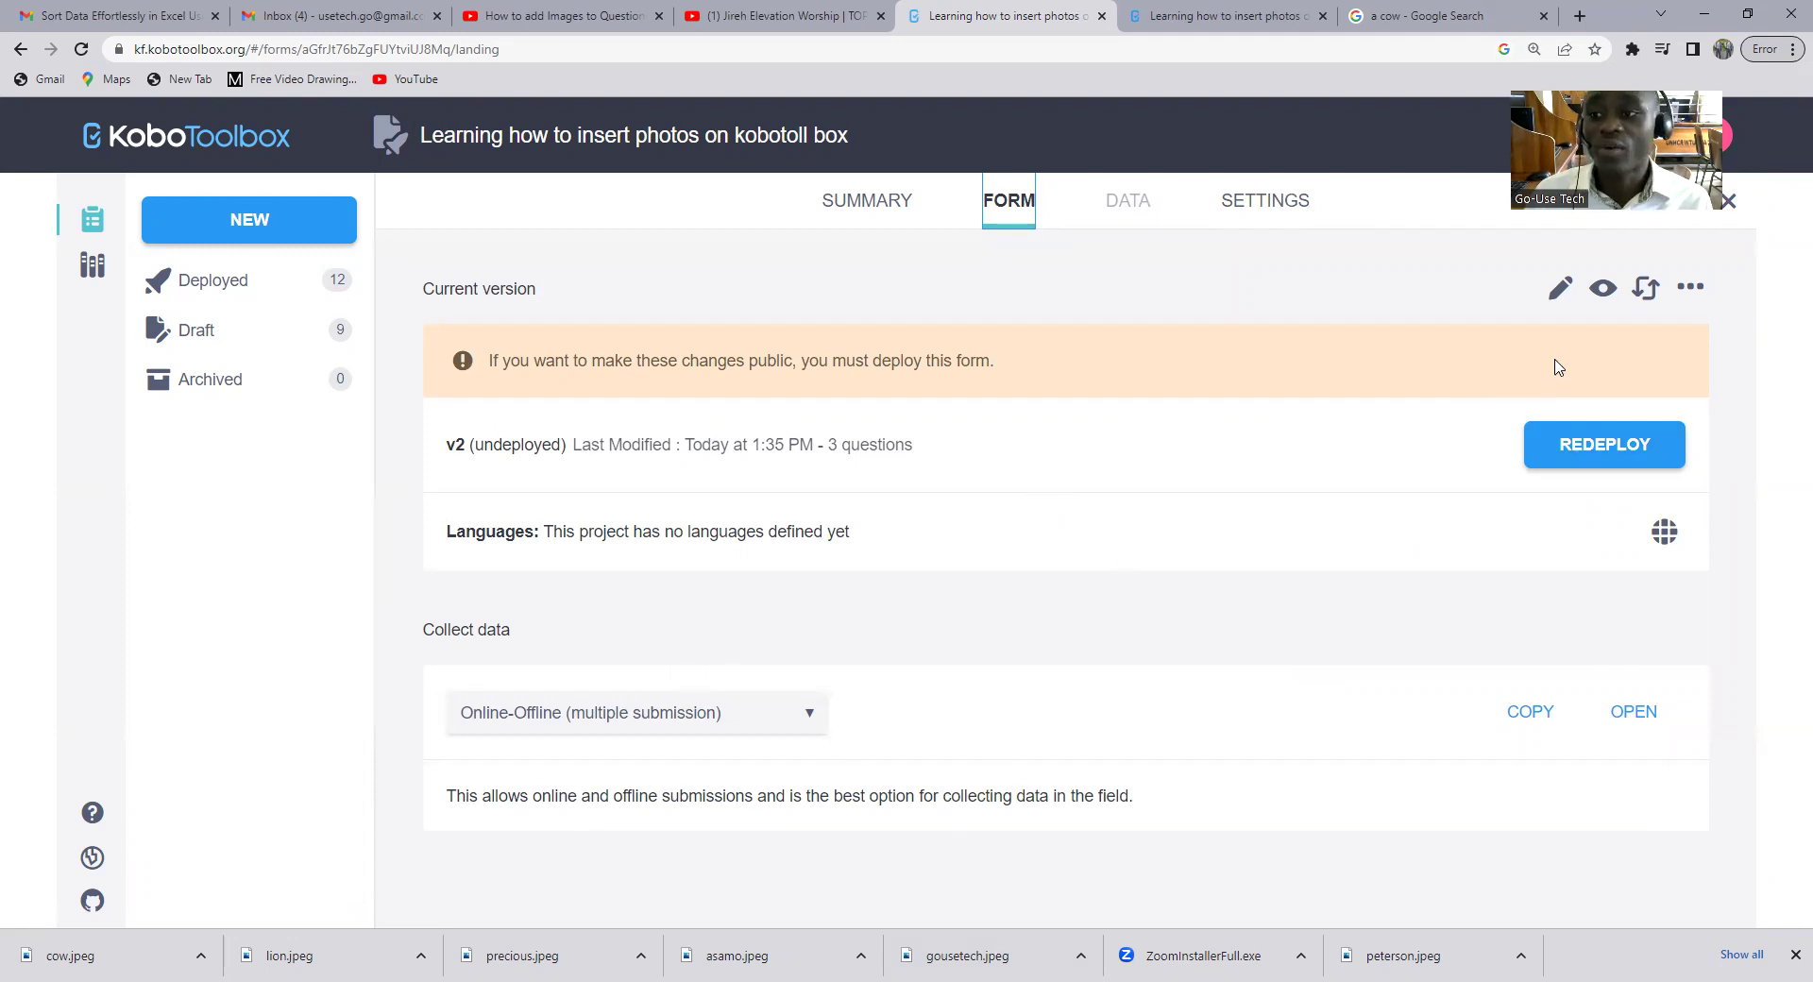
pyautogui.click(1643, 291)
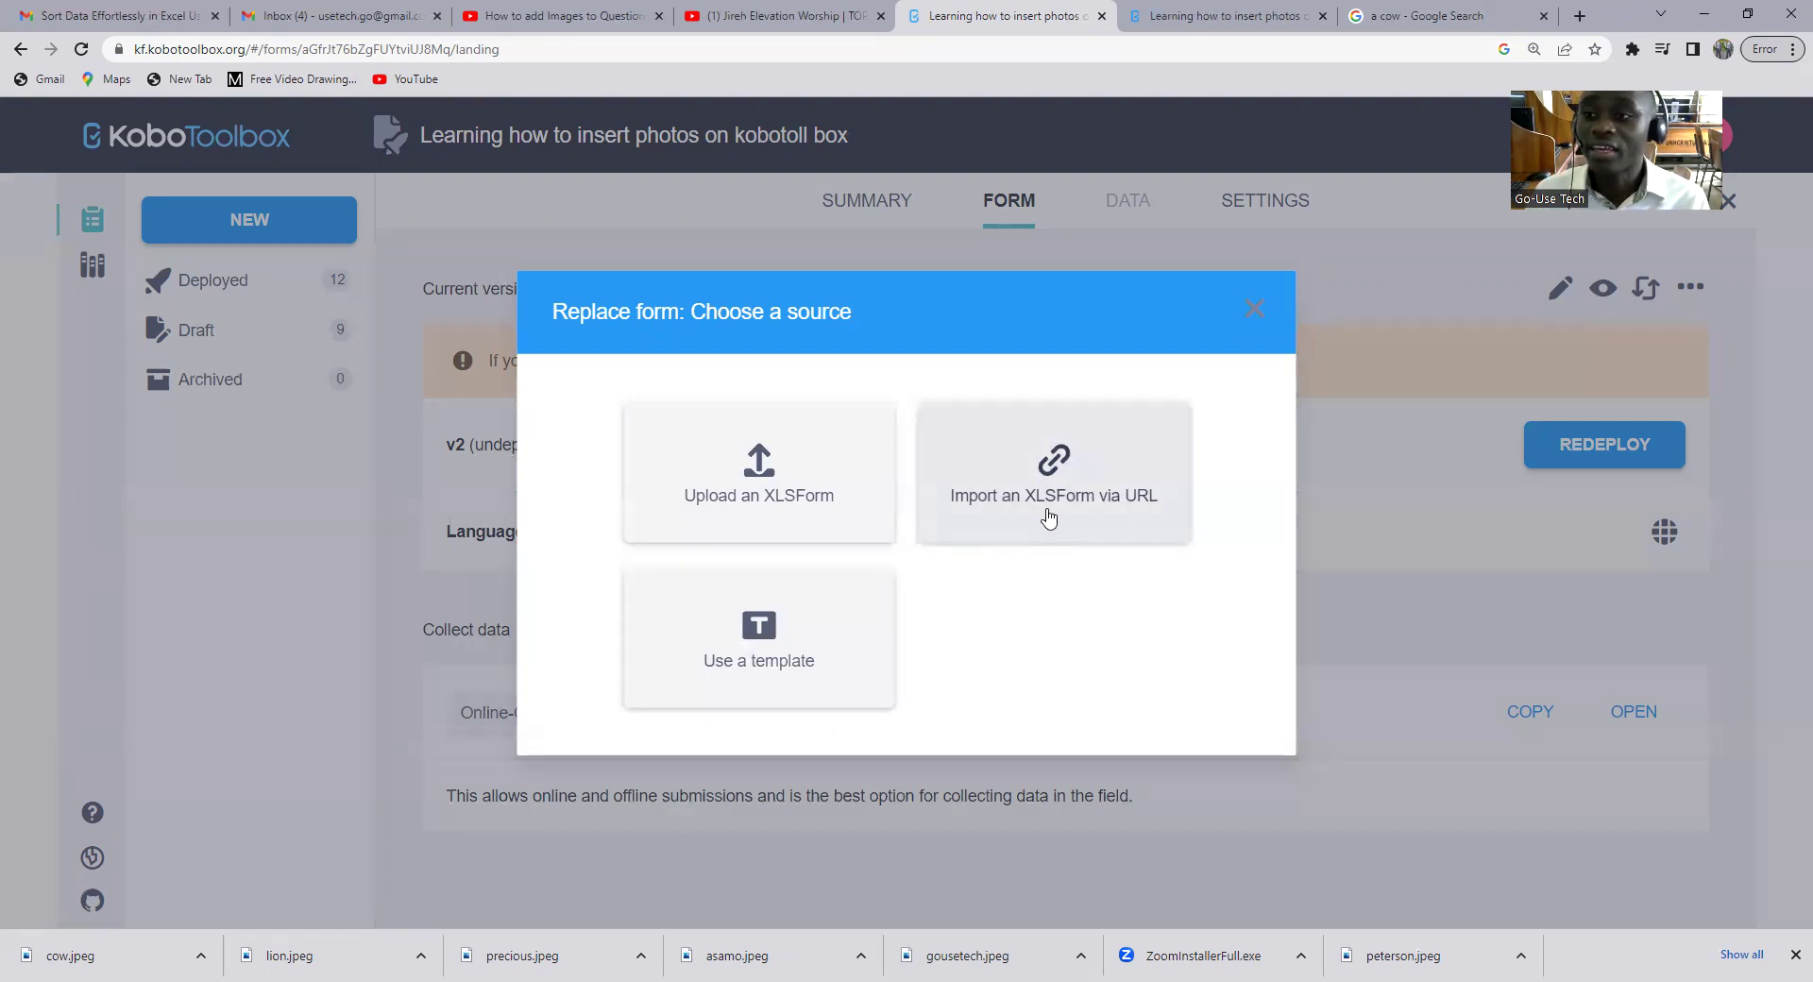
pyautogui.click(803, 474)
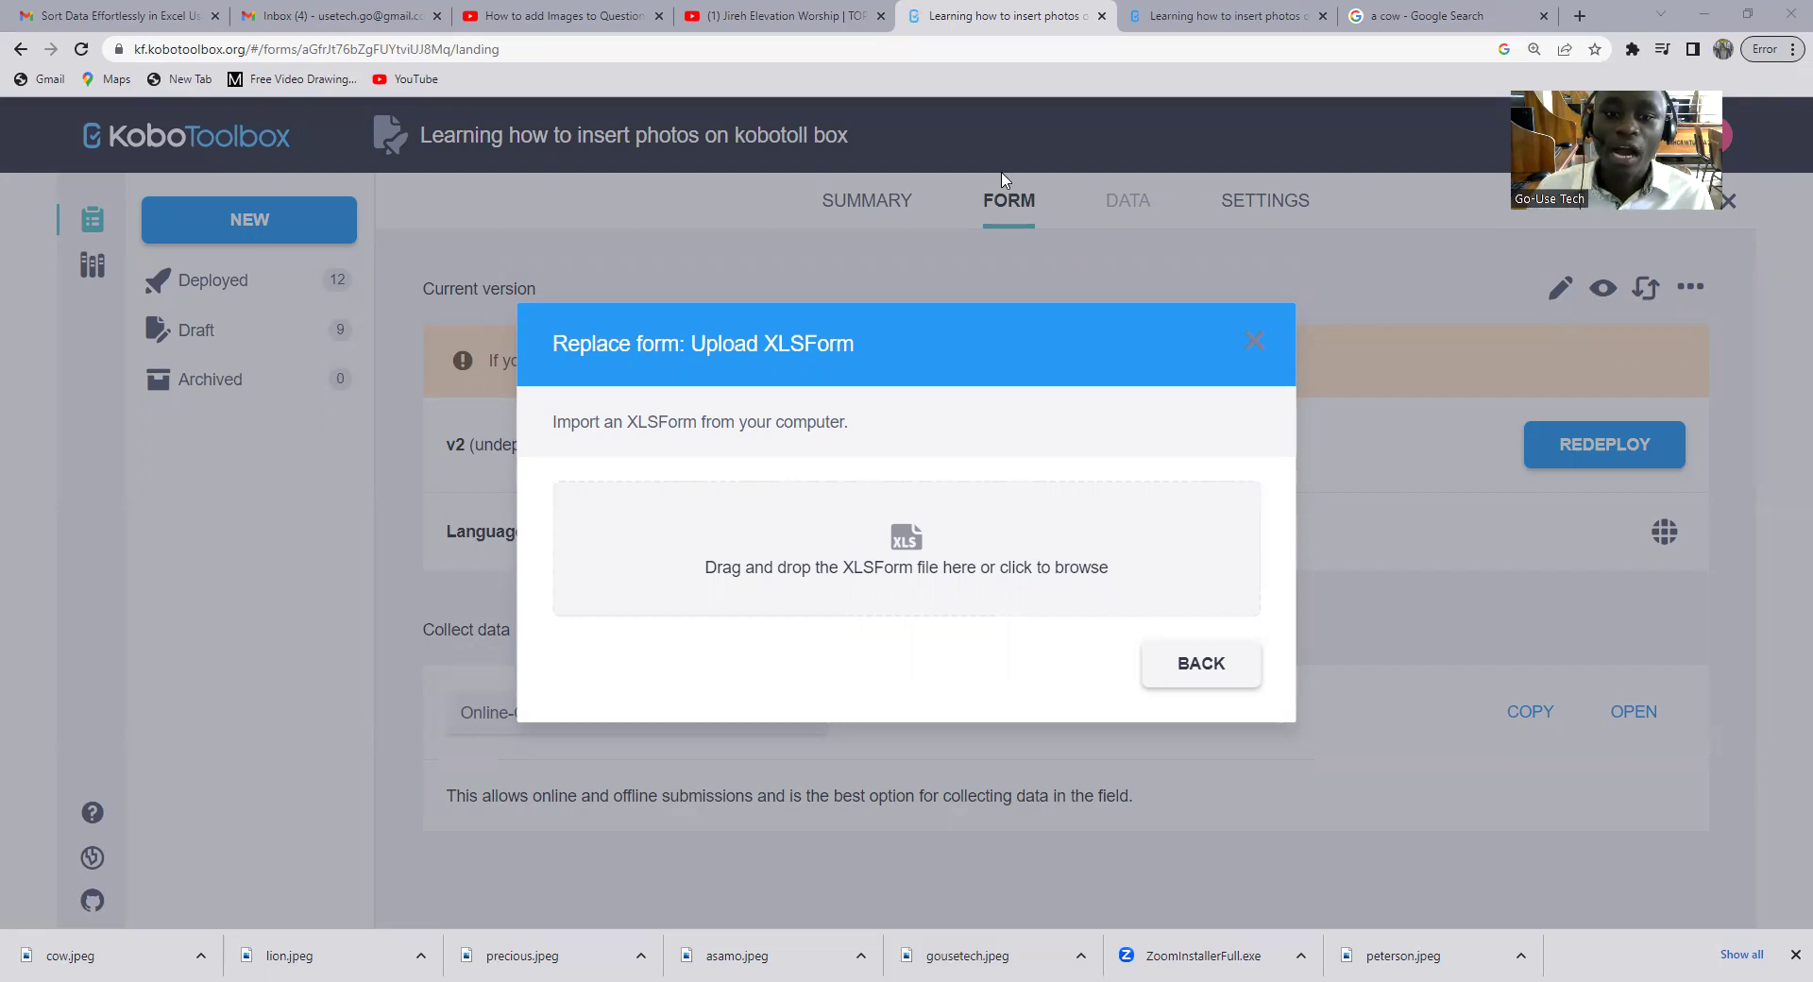
pyautogui.click(565, 840)
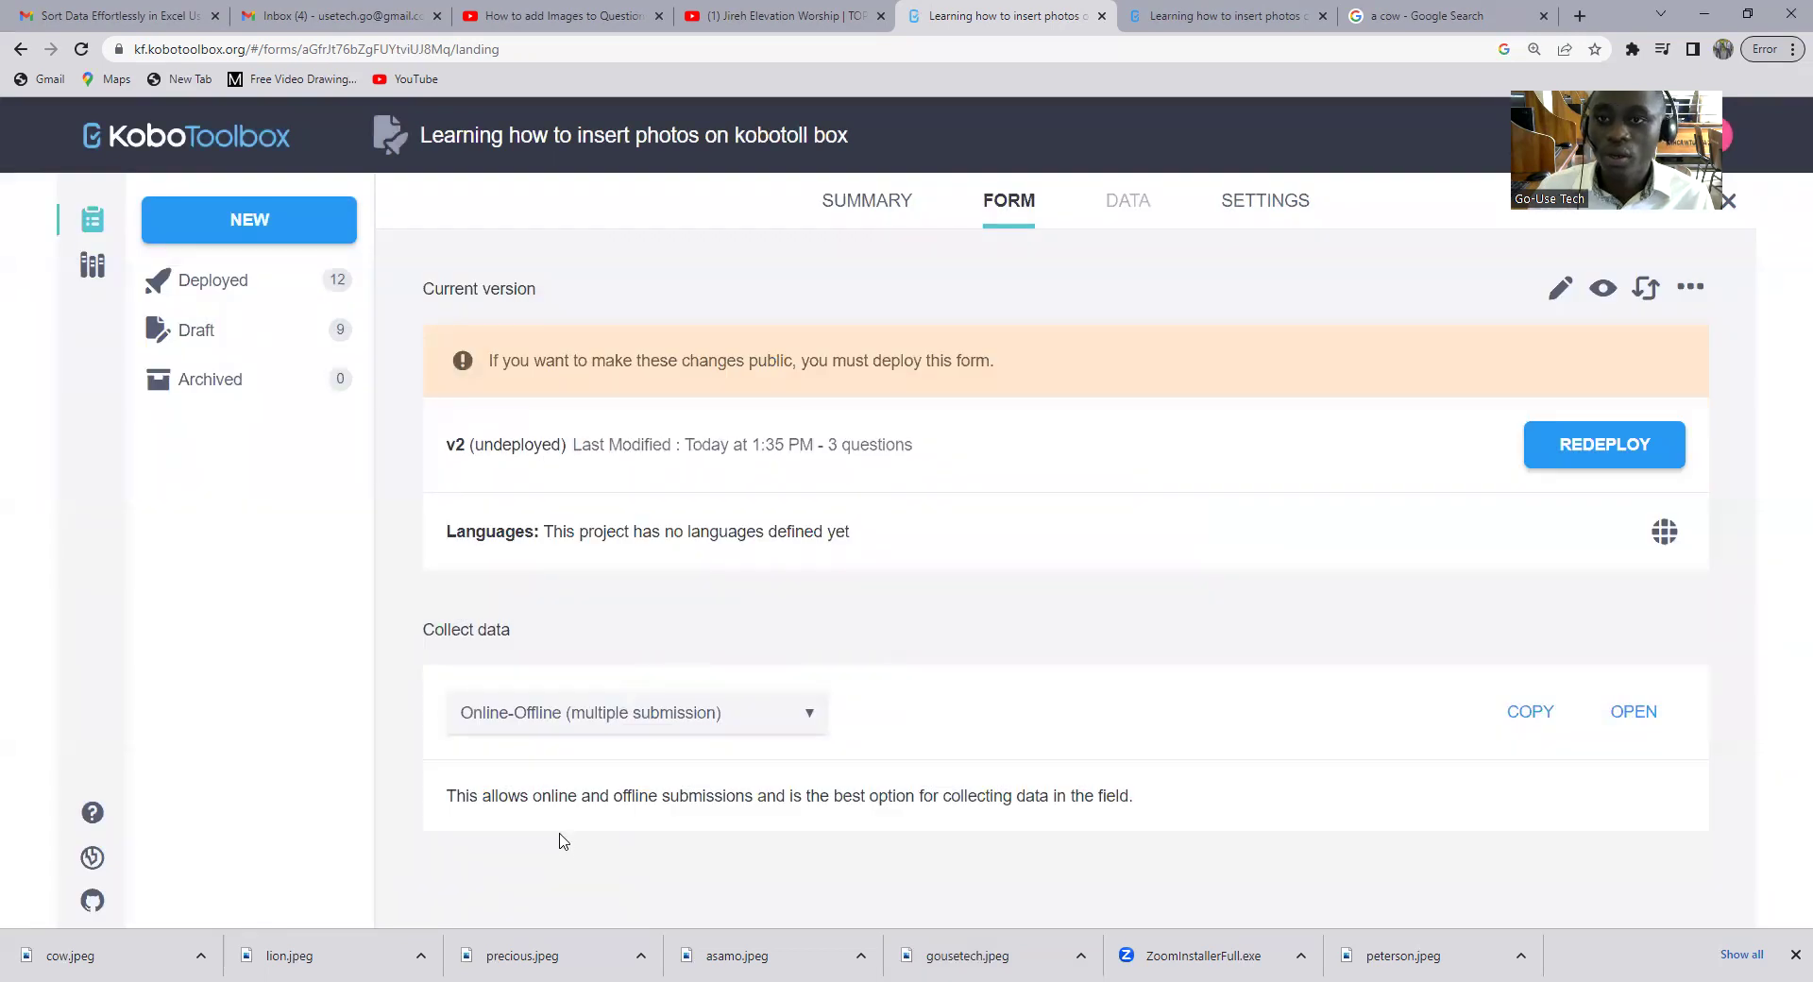
# Replace the project's form by uploading the XLSForm file insert photos from the Desktop.
pyautogui.click(1648, 293)
pyautogui.click(821, 451)
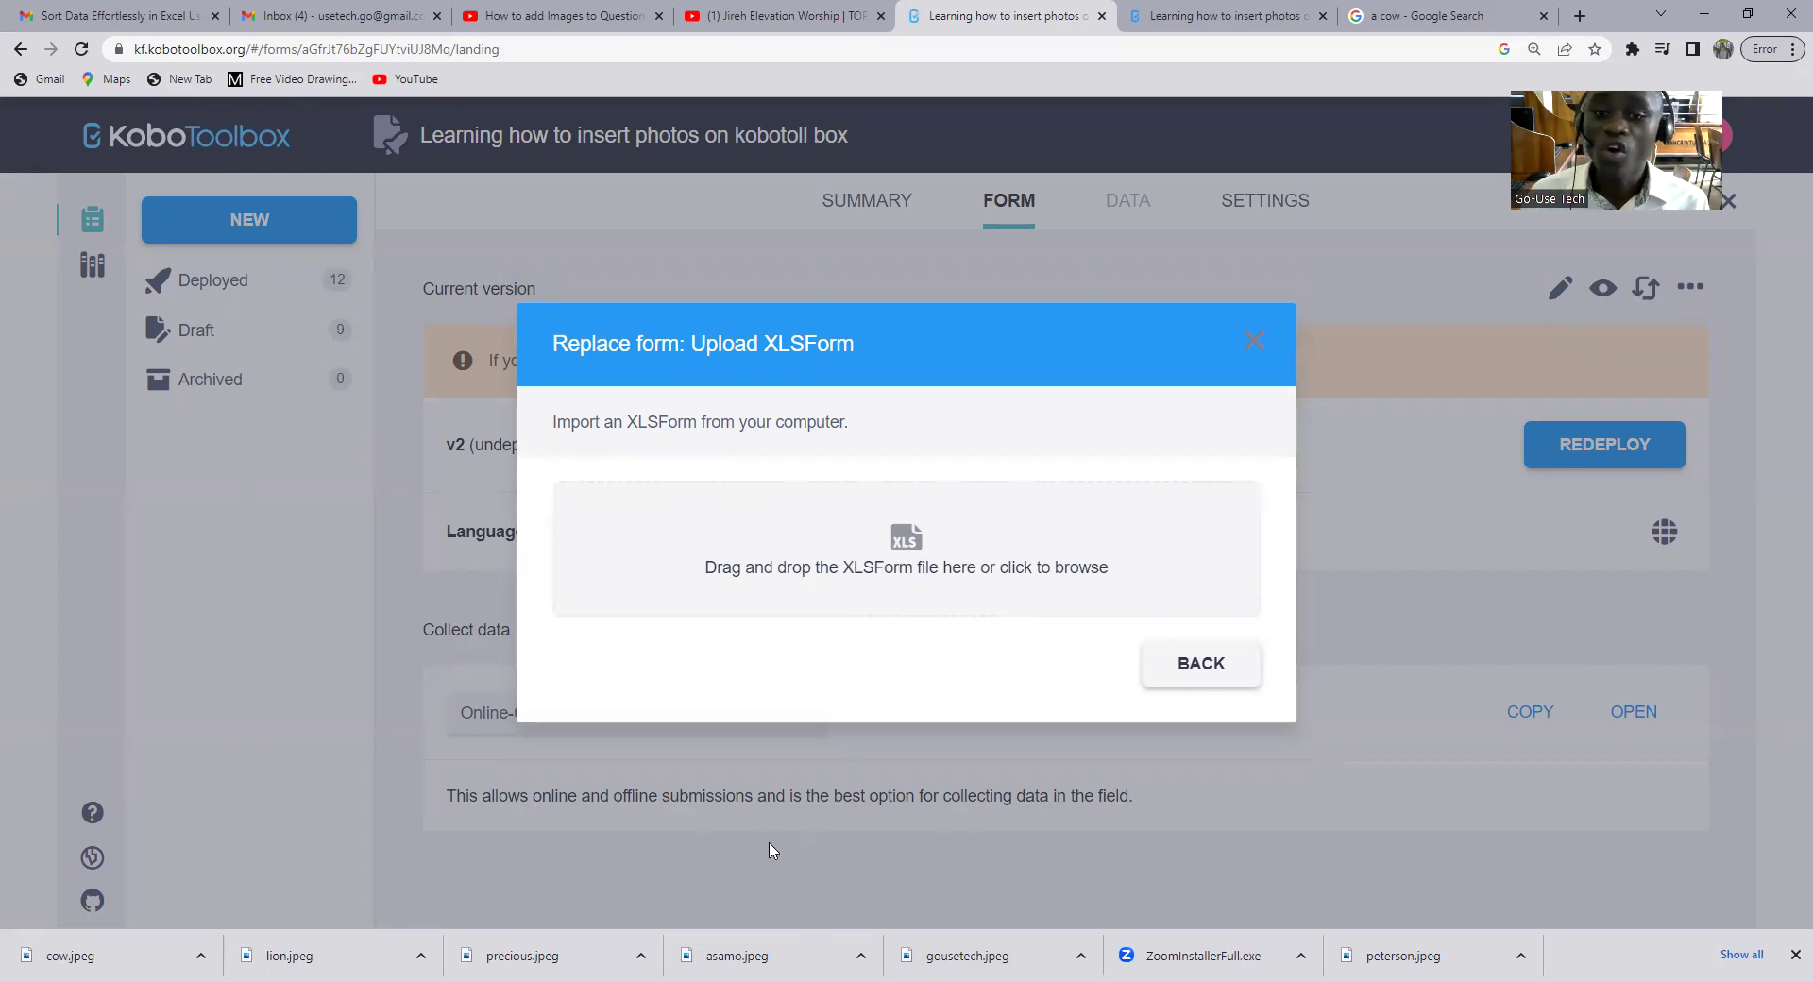
pyautogui.click(900, 517)
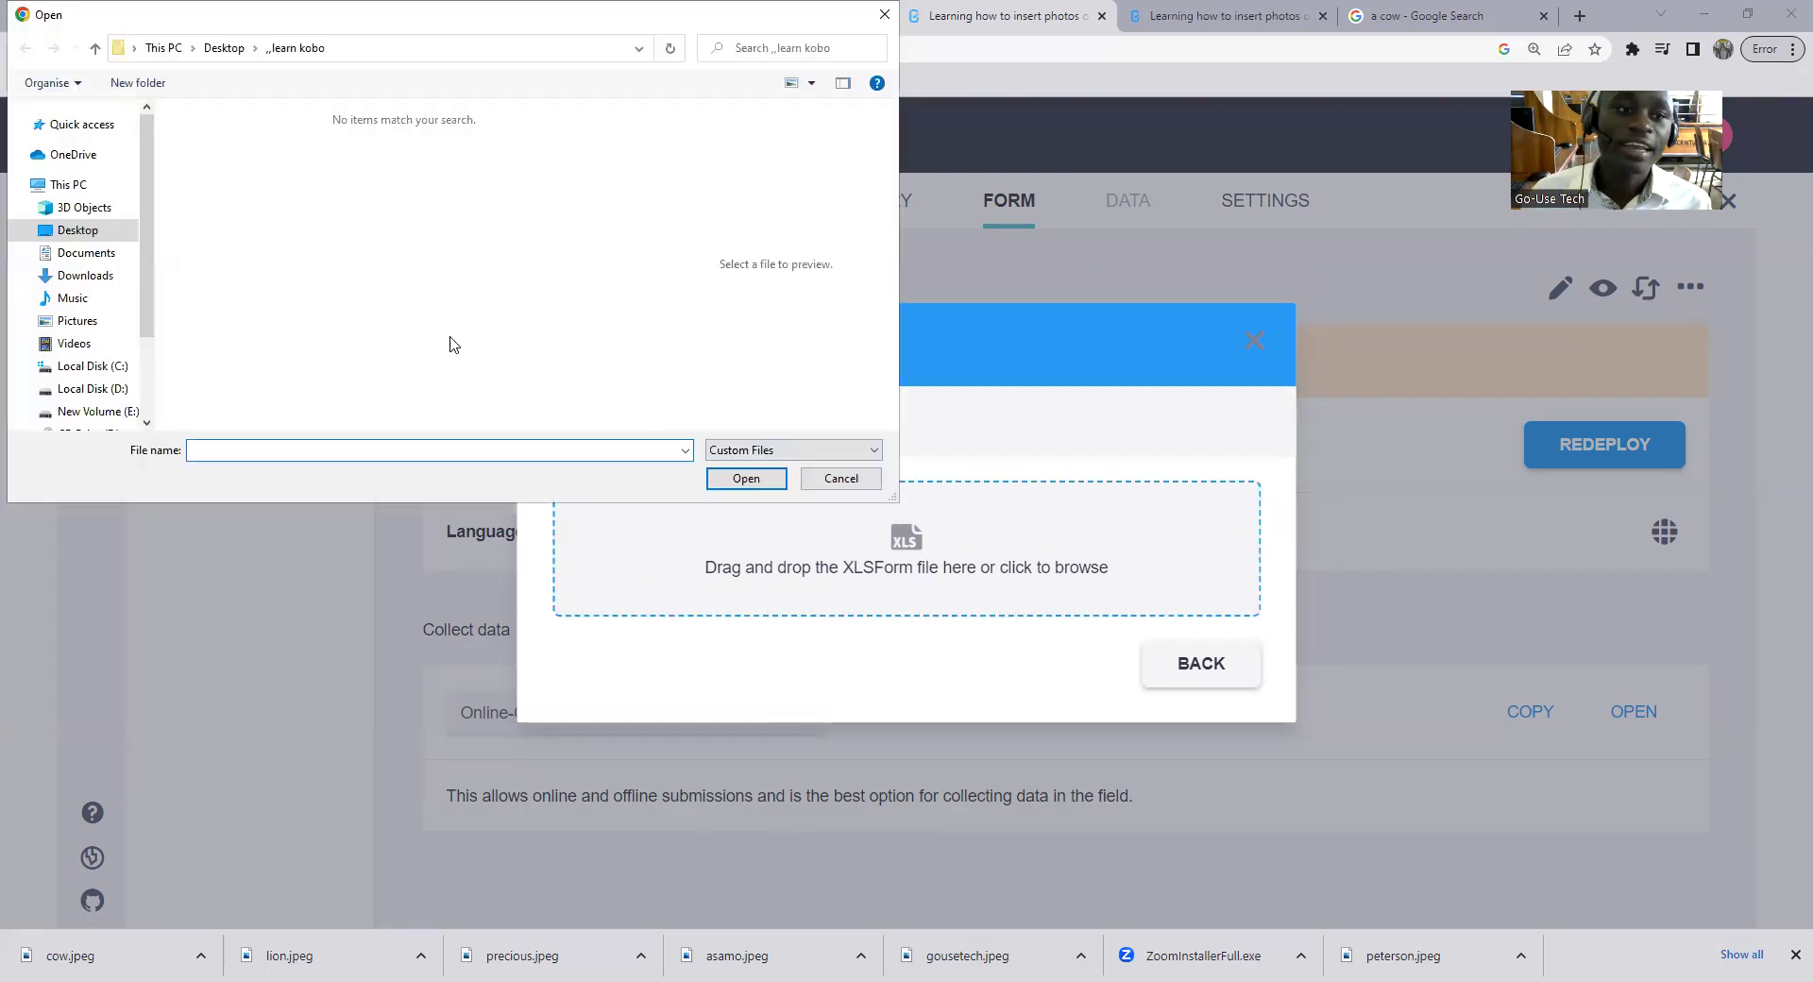
pyautogui.click(115, 230)
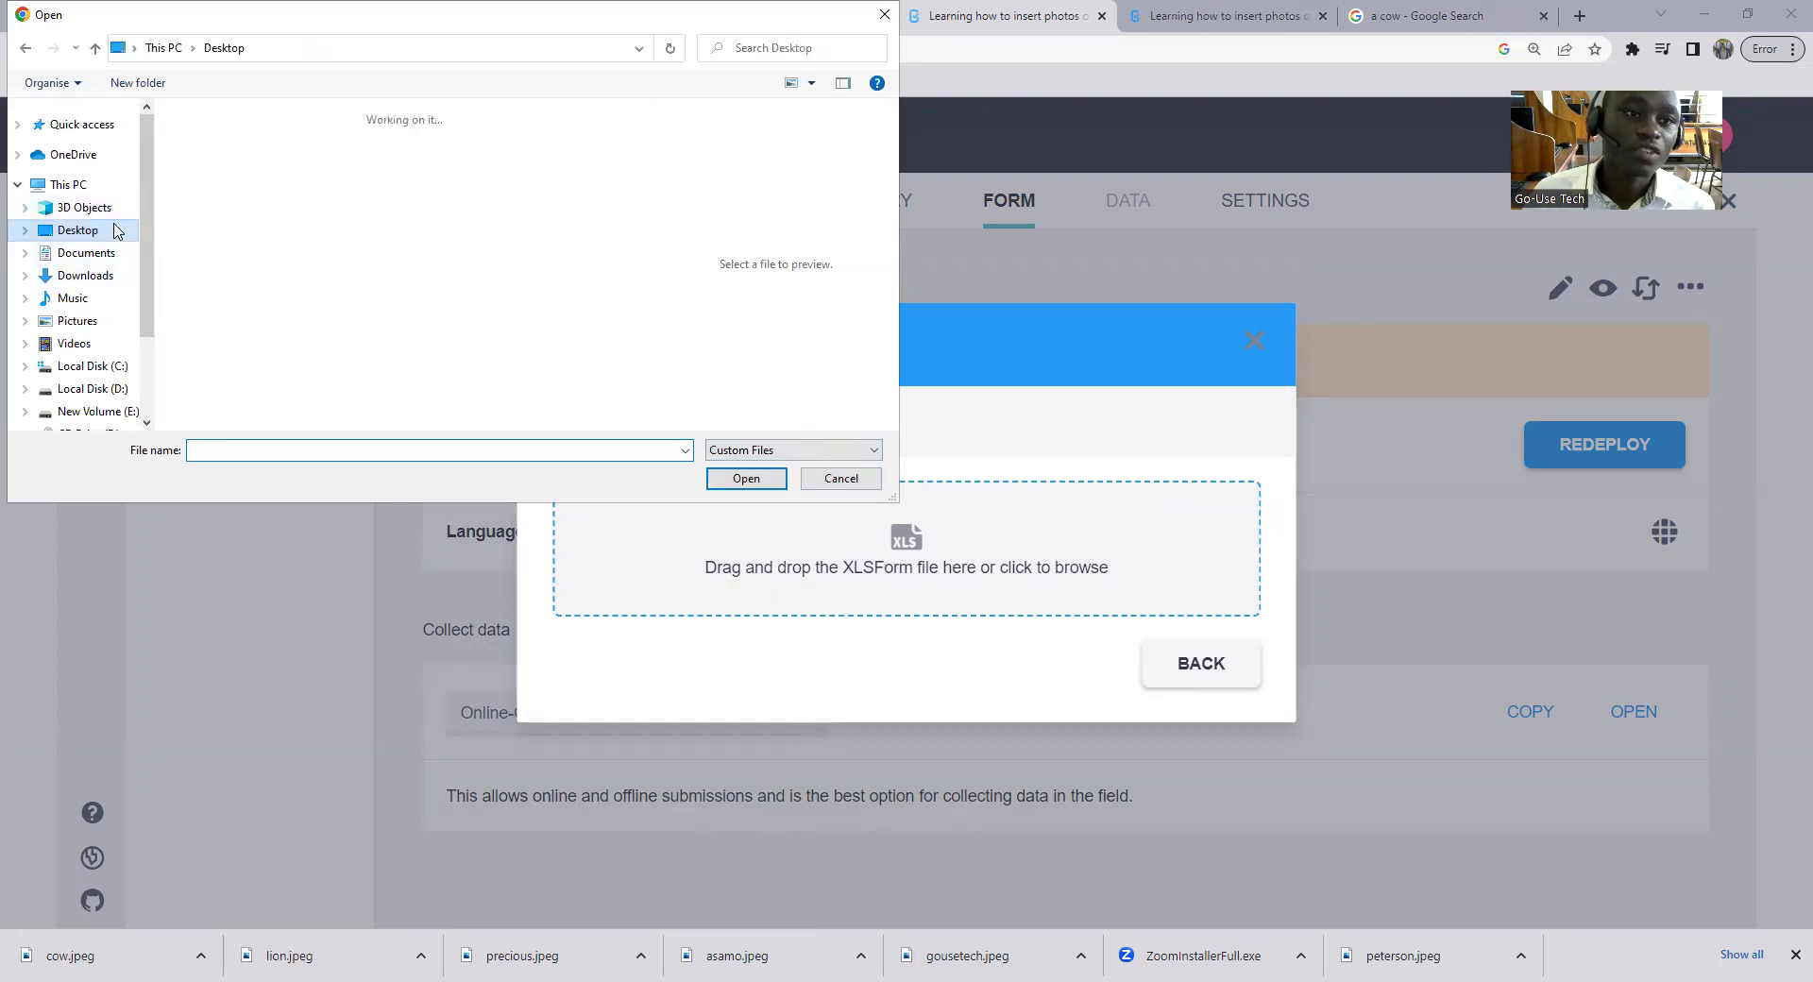
pyautogui.scroll(-1, 647, 203)
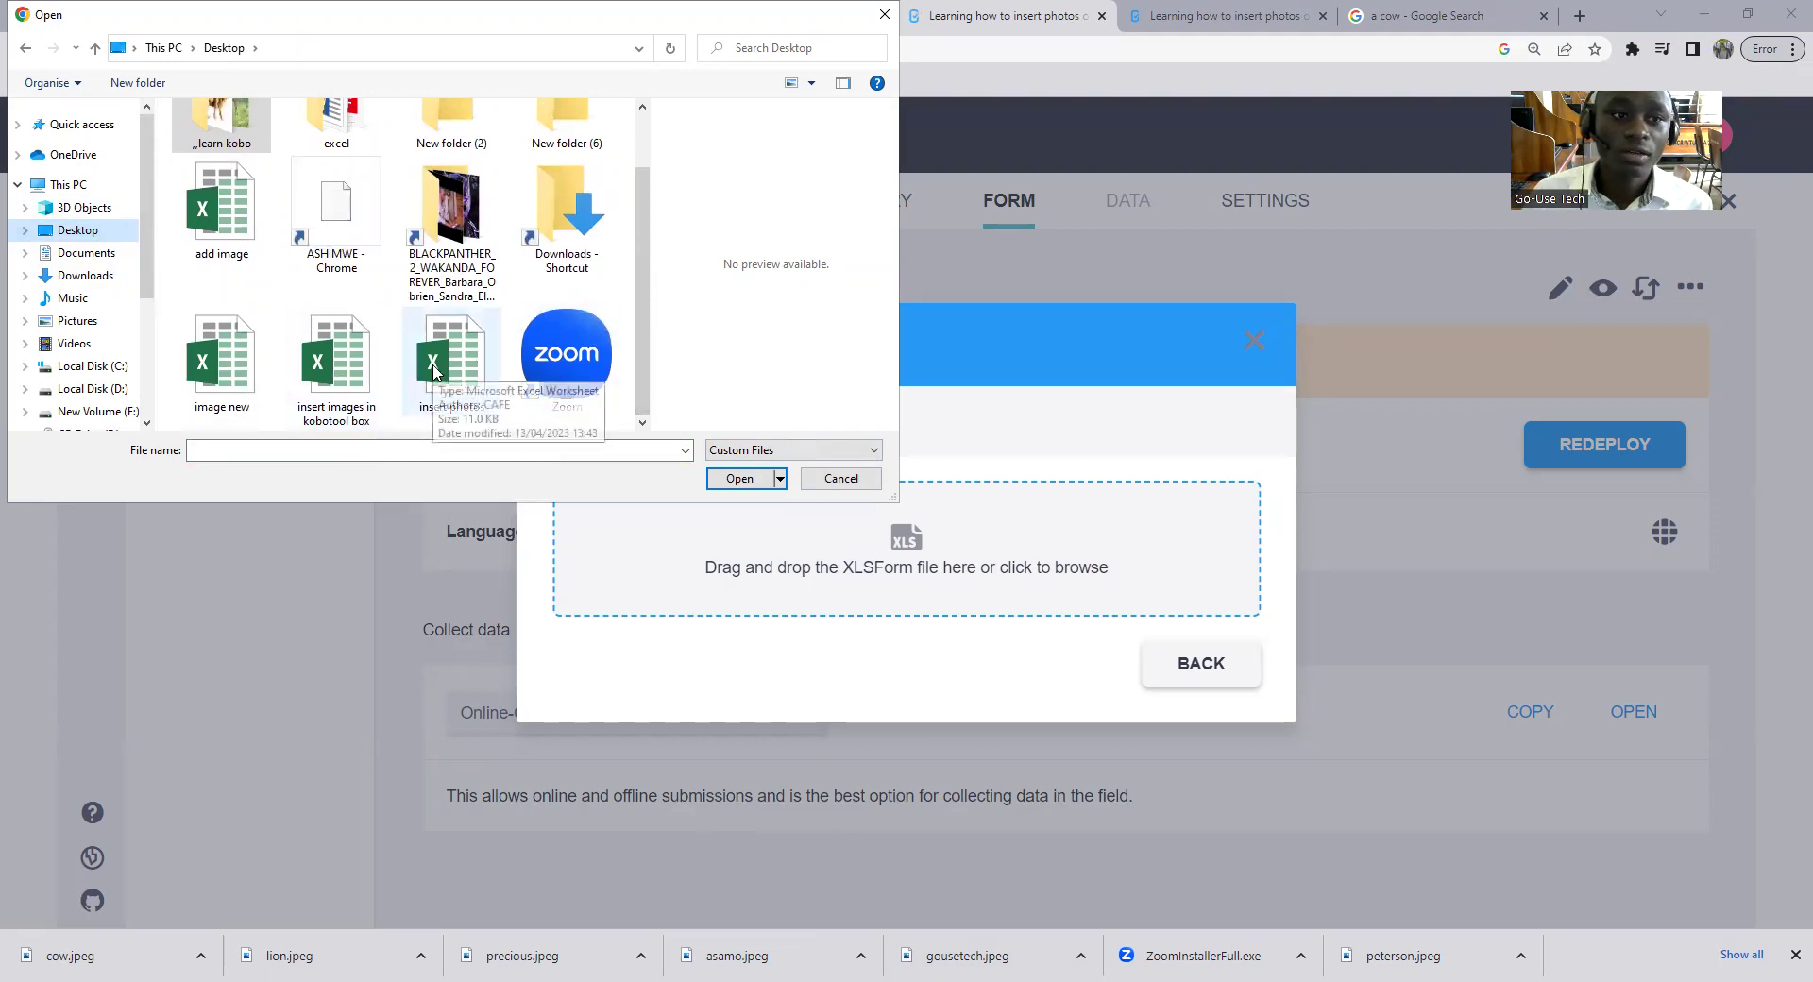
pyautogui.doubleClick(230, 141)
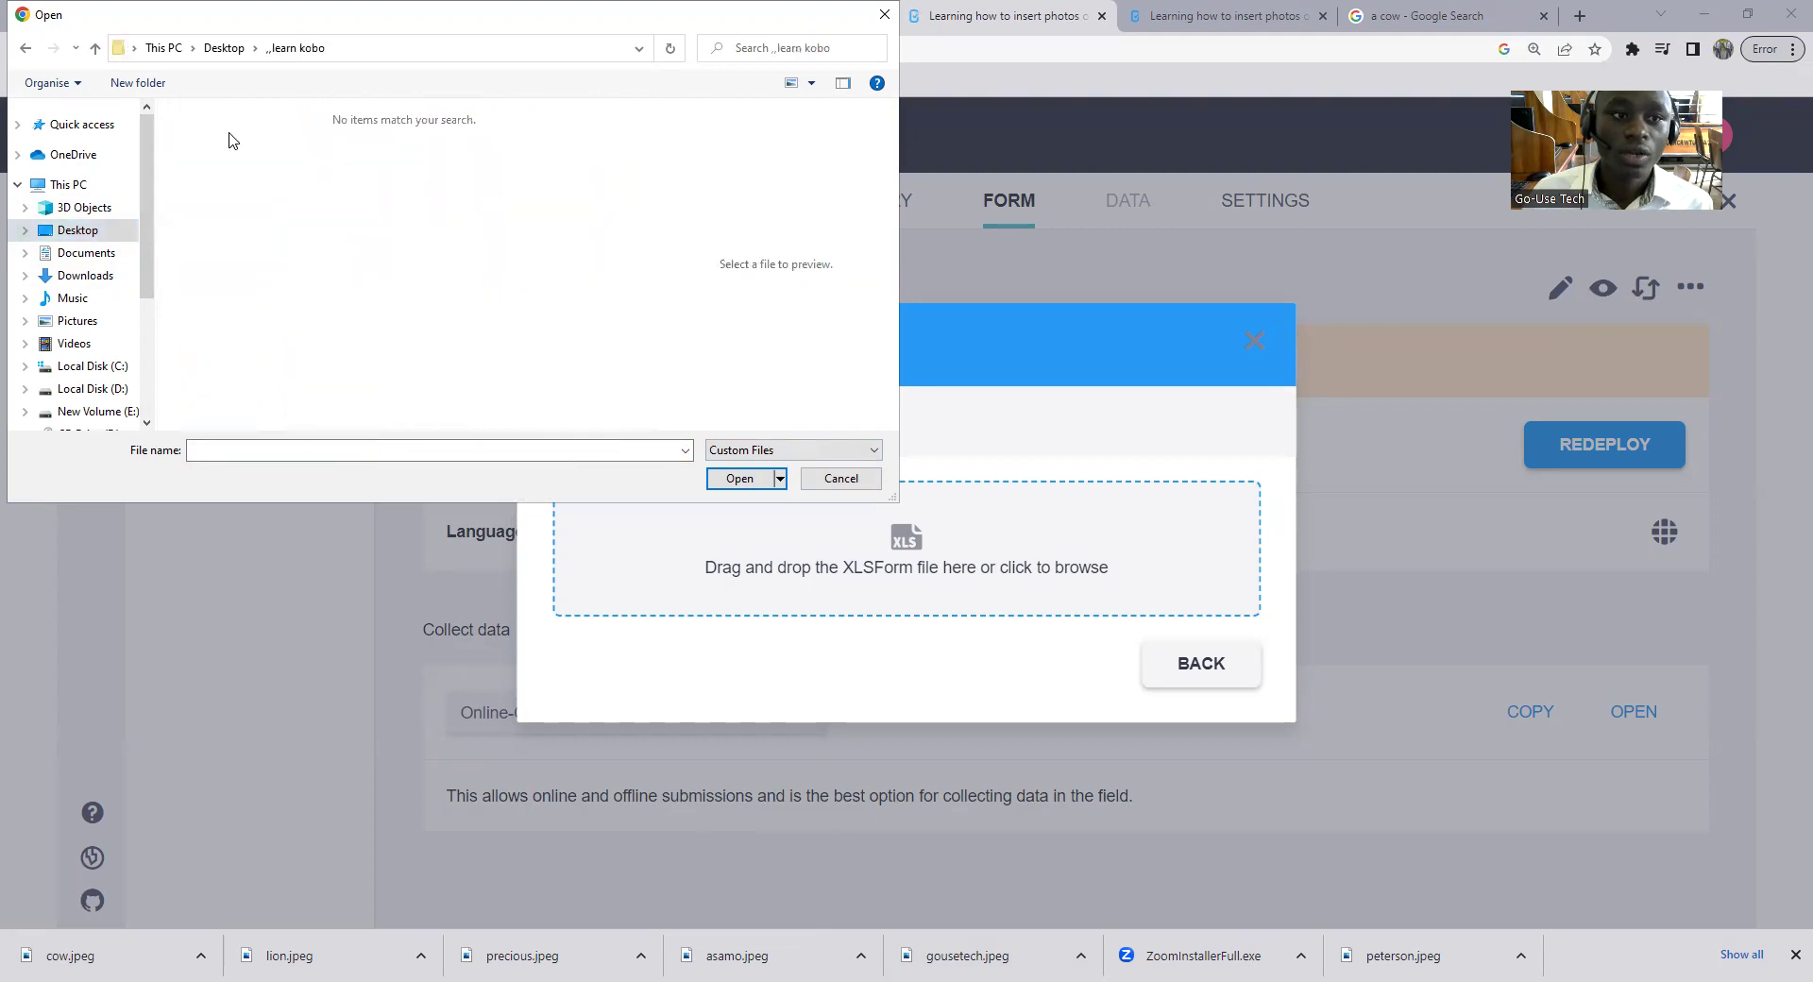
pyautogui.click(25, 49)
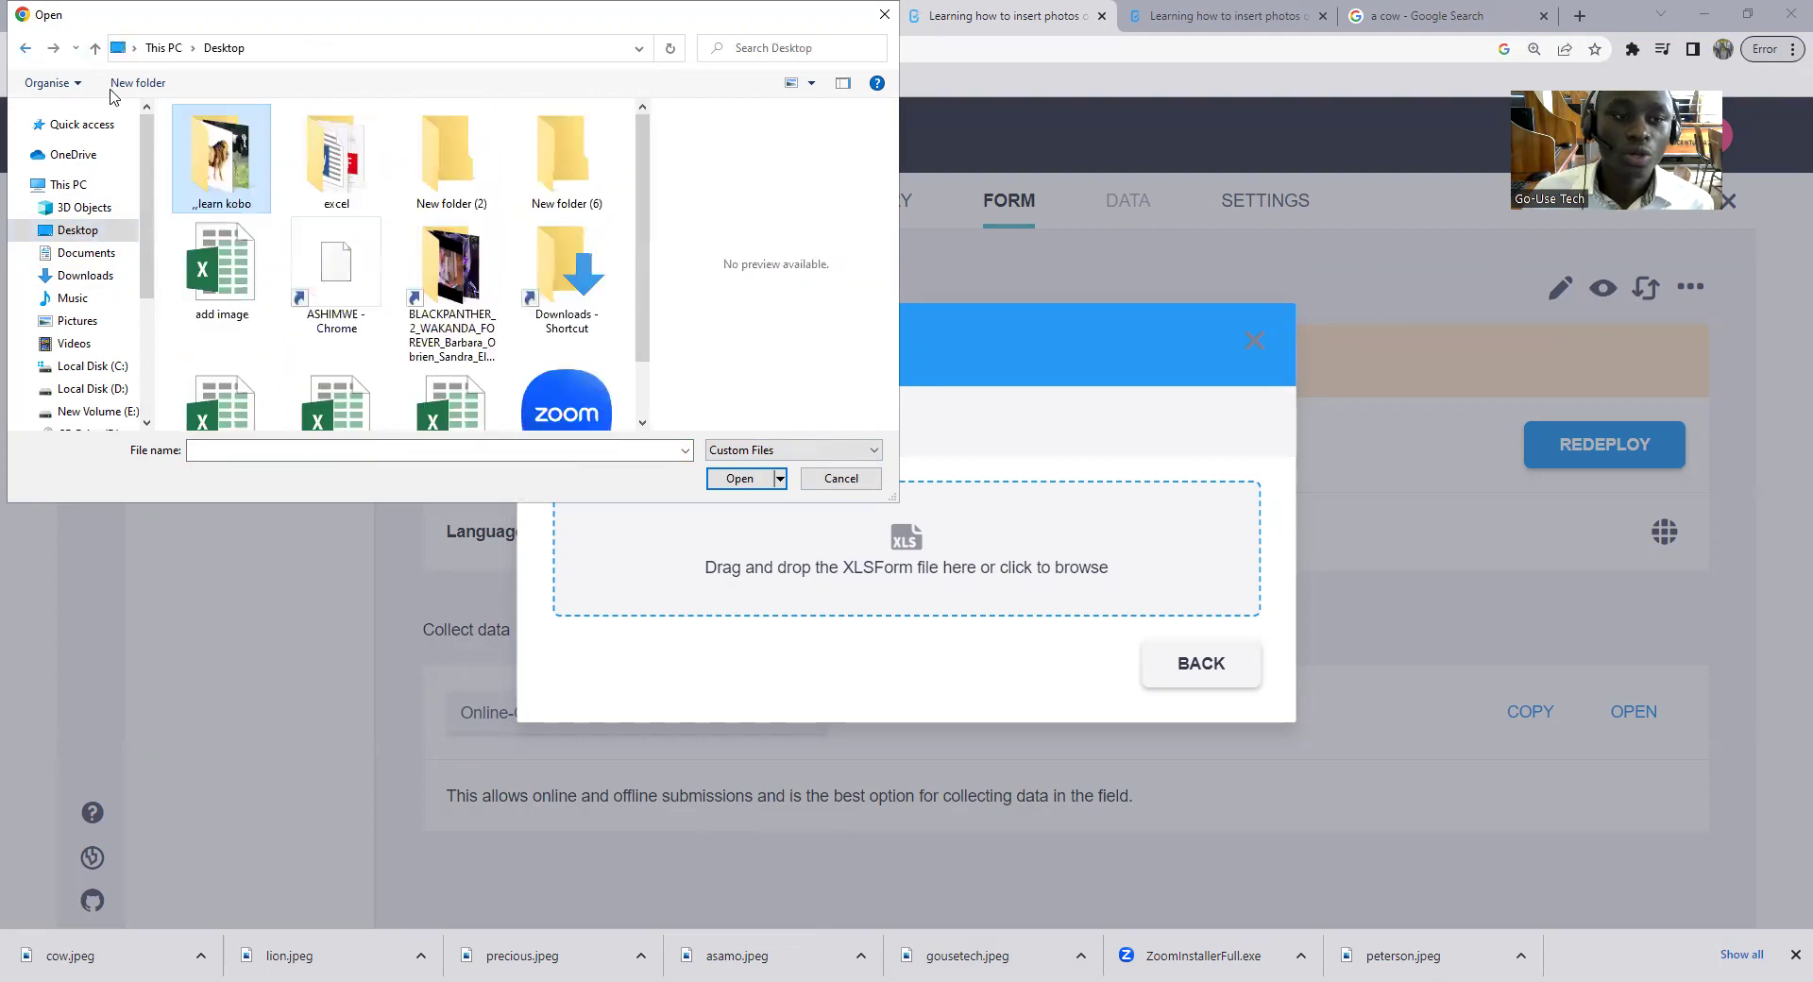
pyautogui.moveTo(641, 293); pyautogui.dragTo(640, 347)
pyautogui.click(452, 364)
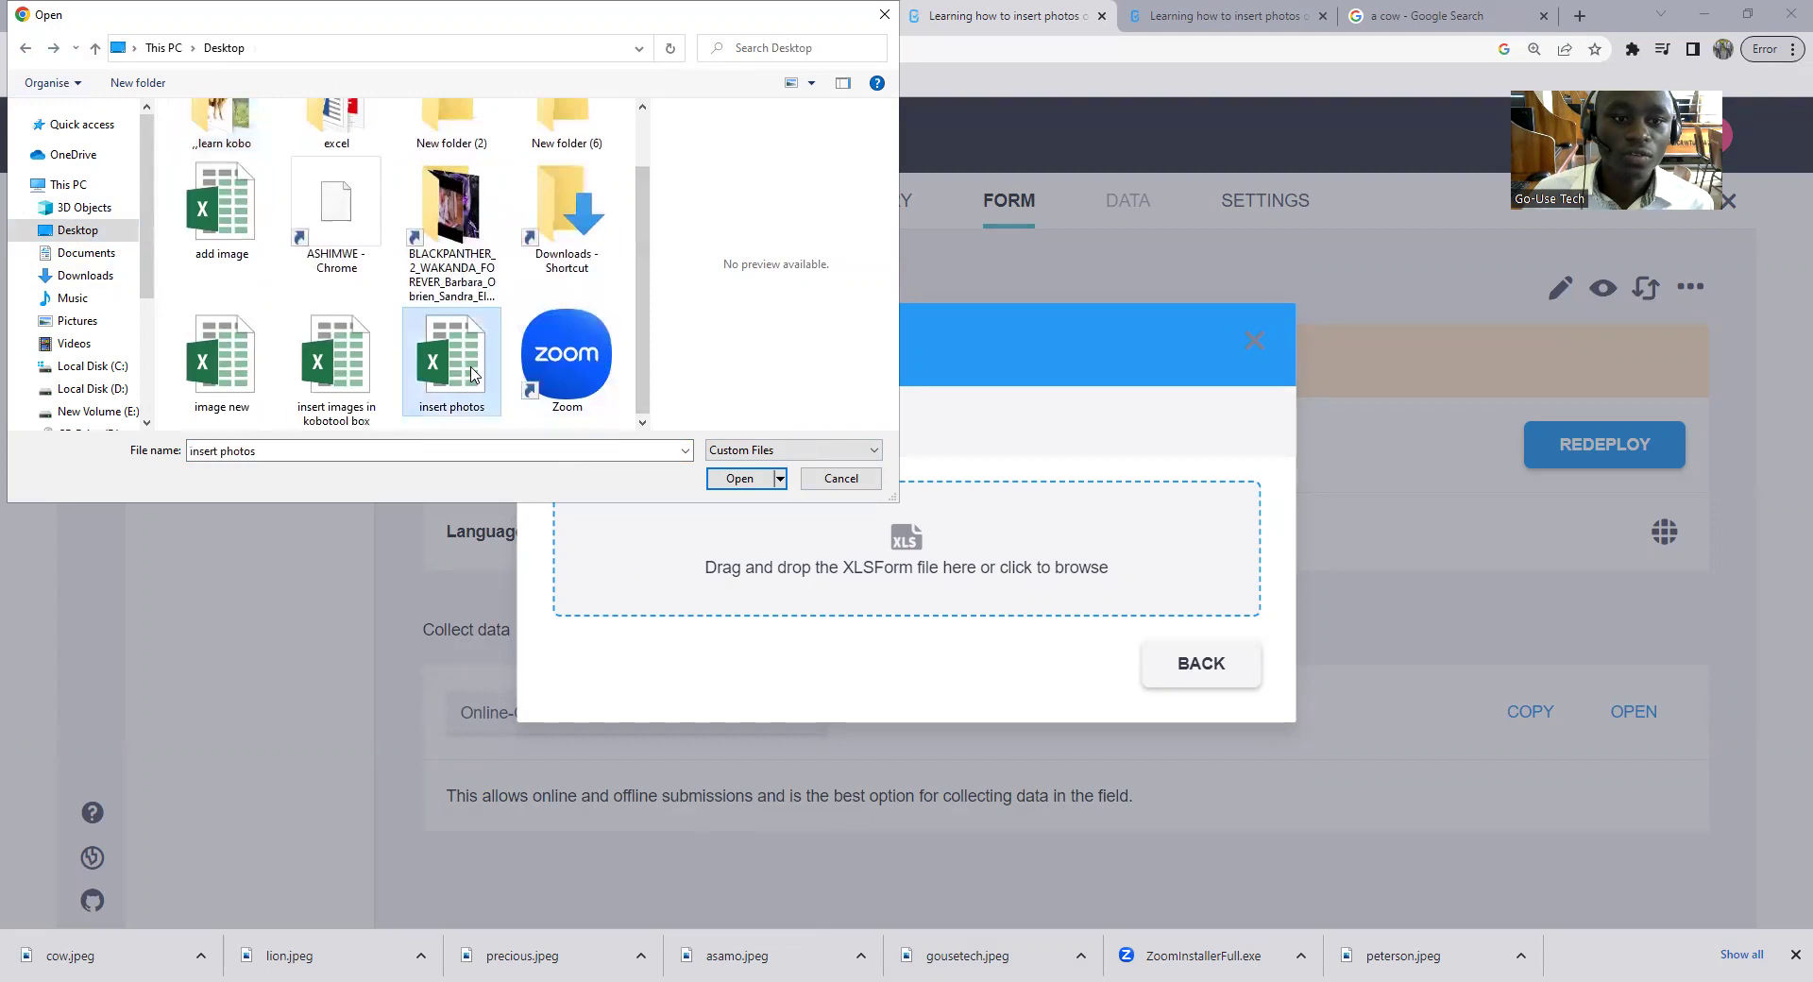
pyautogui.click(738, 479)
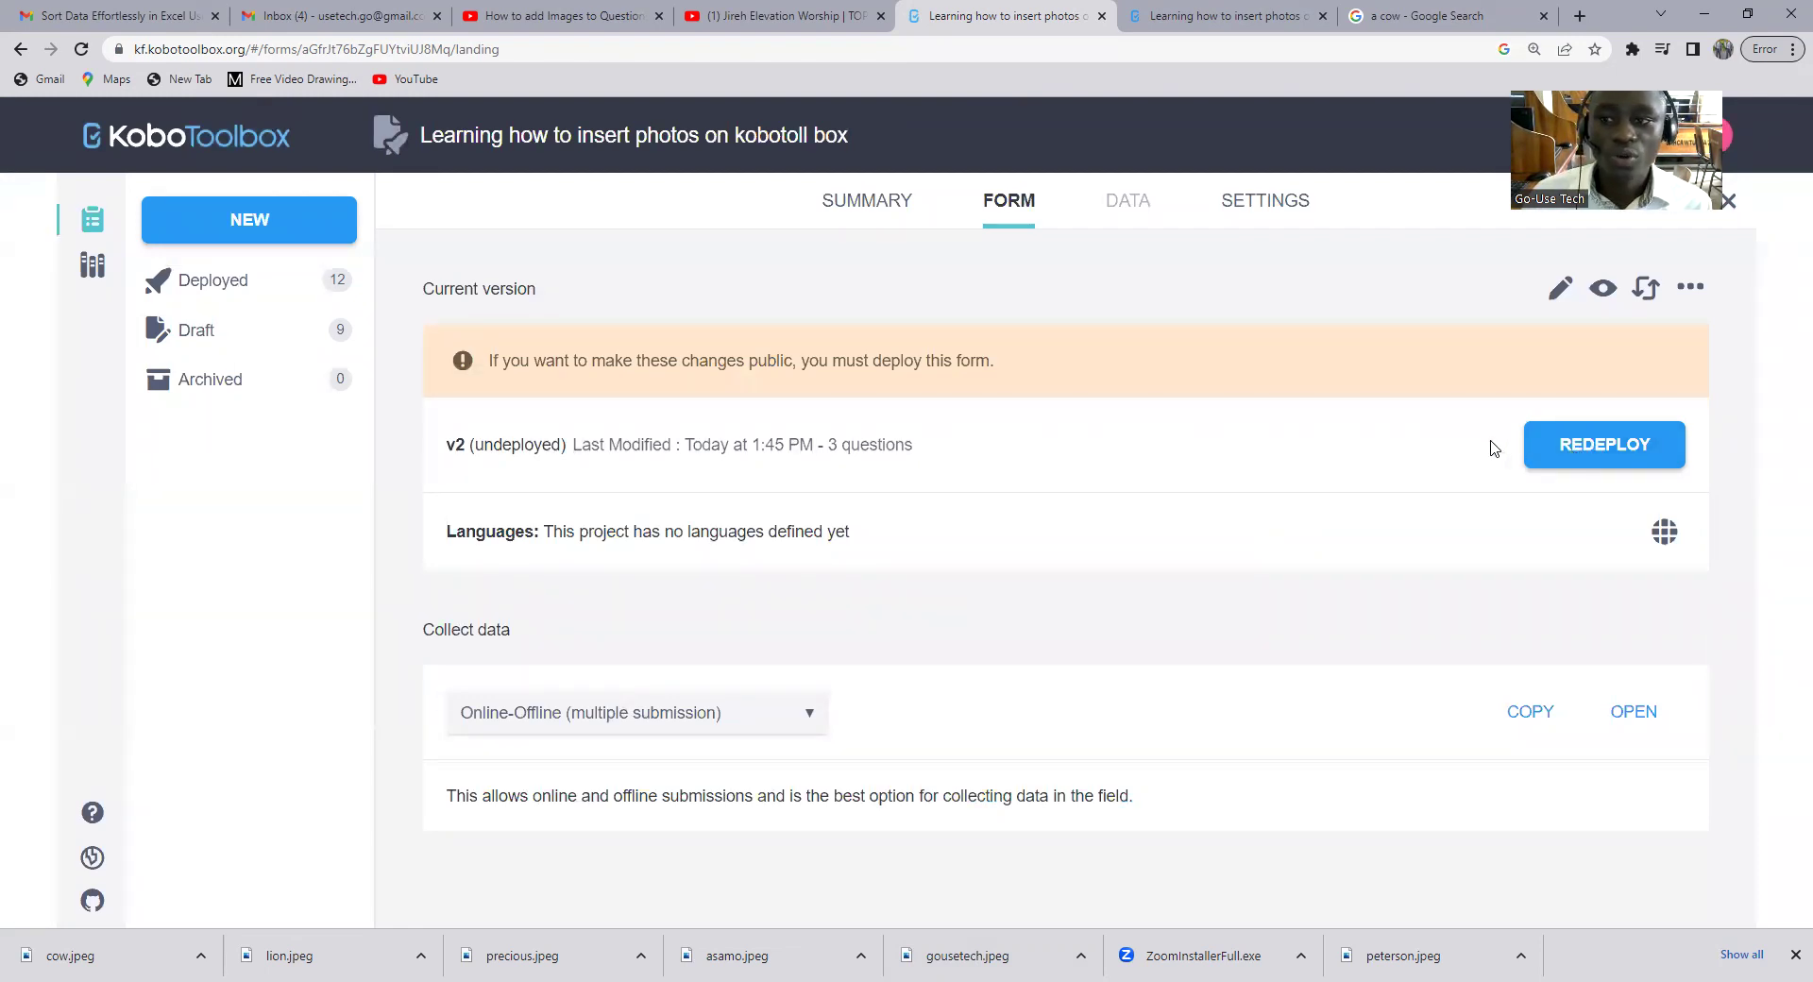
# Redeploy the replaced form and copy its Online-Offline (multiple submission) link.
pyautogui.click(1592, 453)
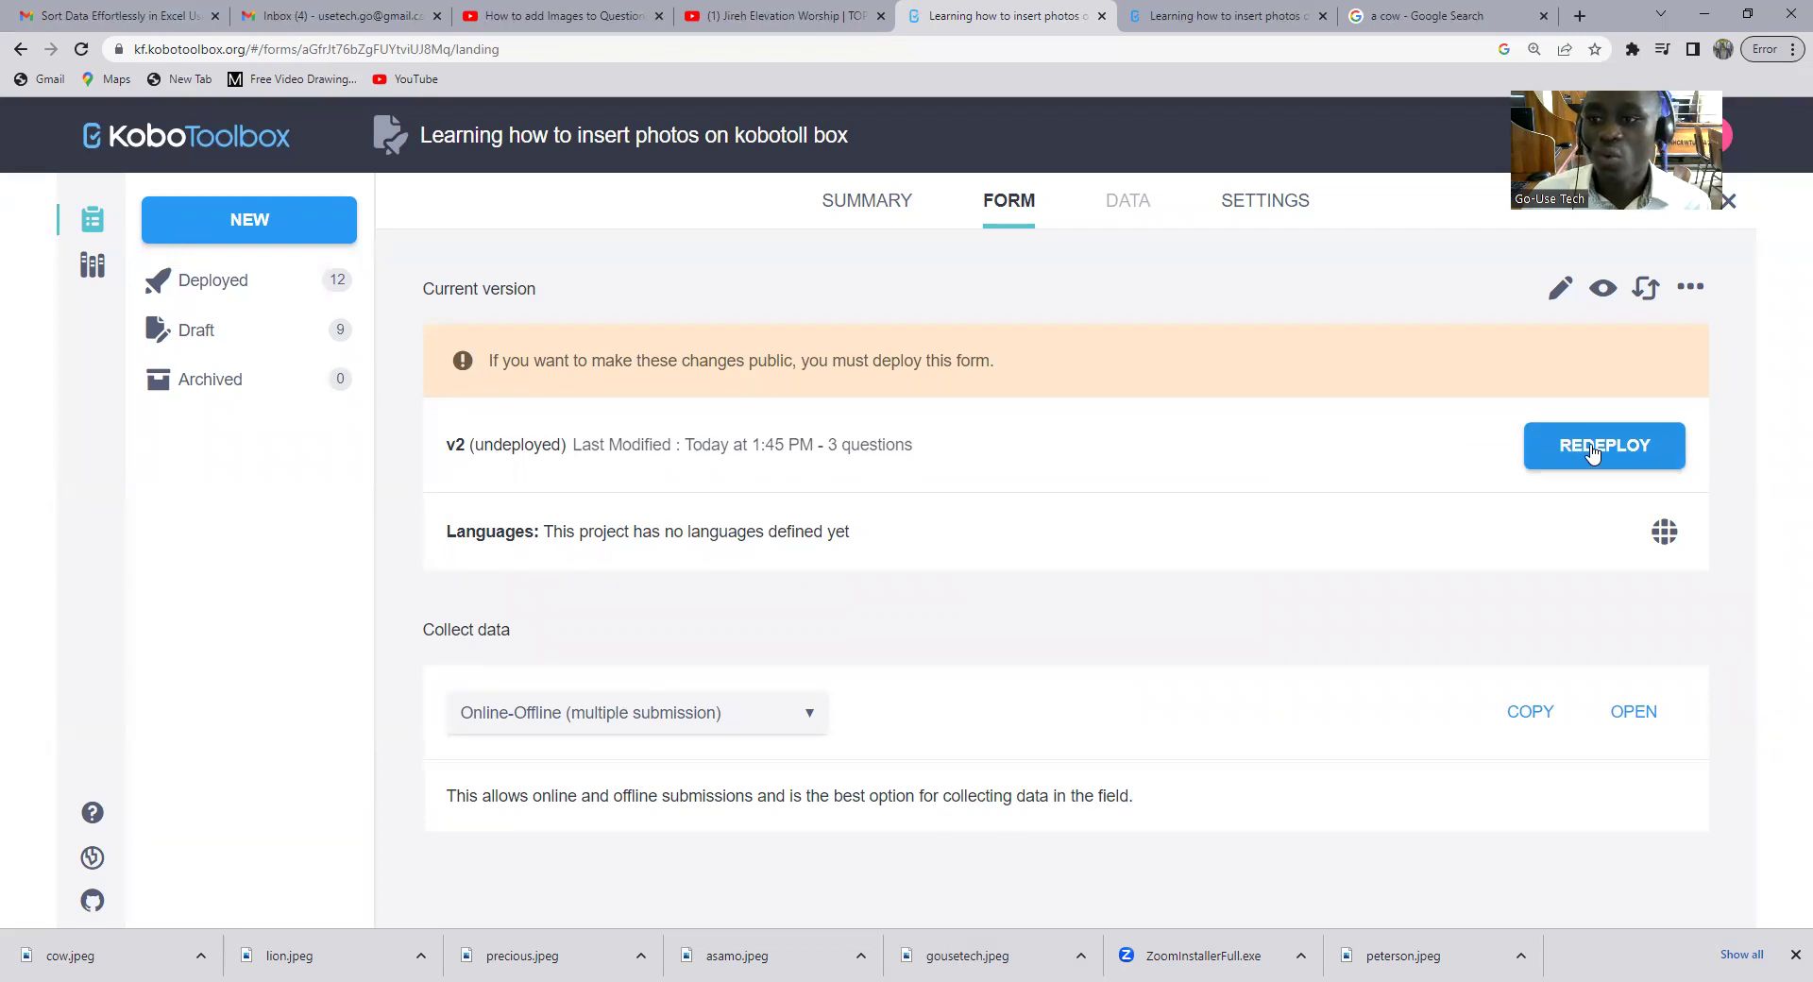
pyautogui.click(995, 415)
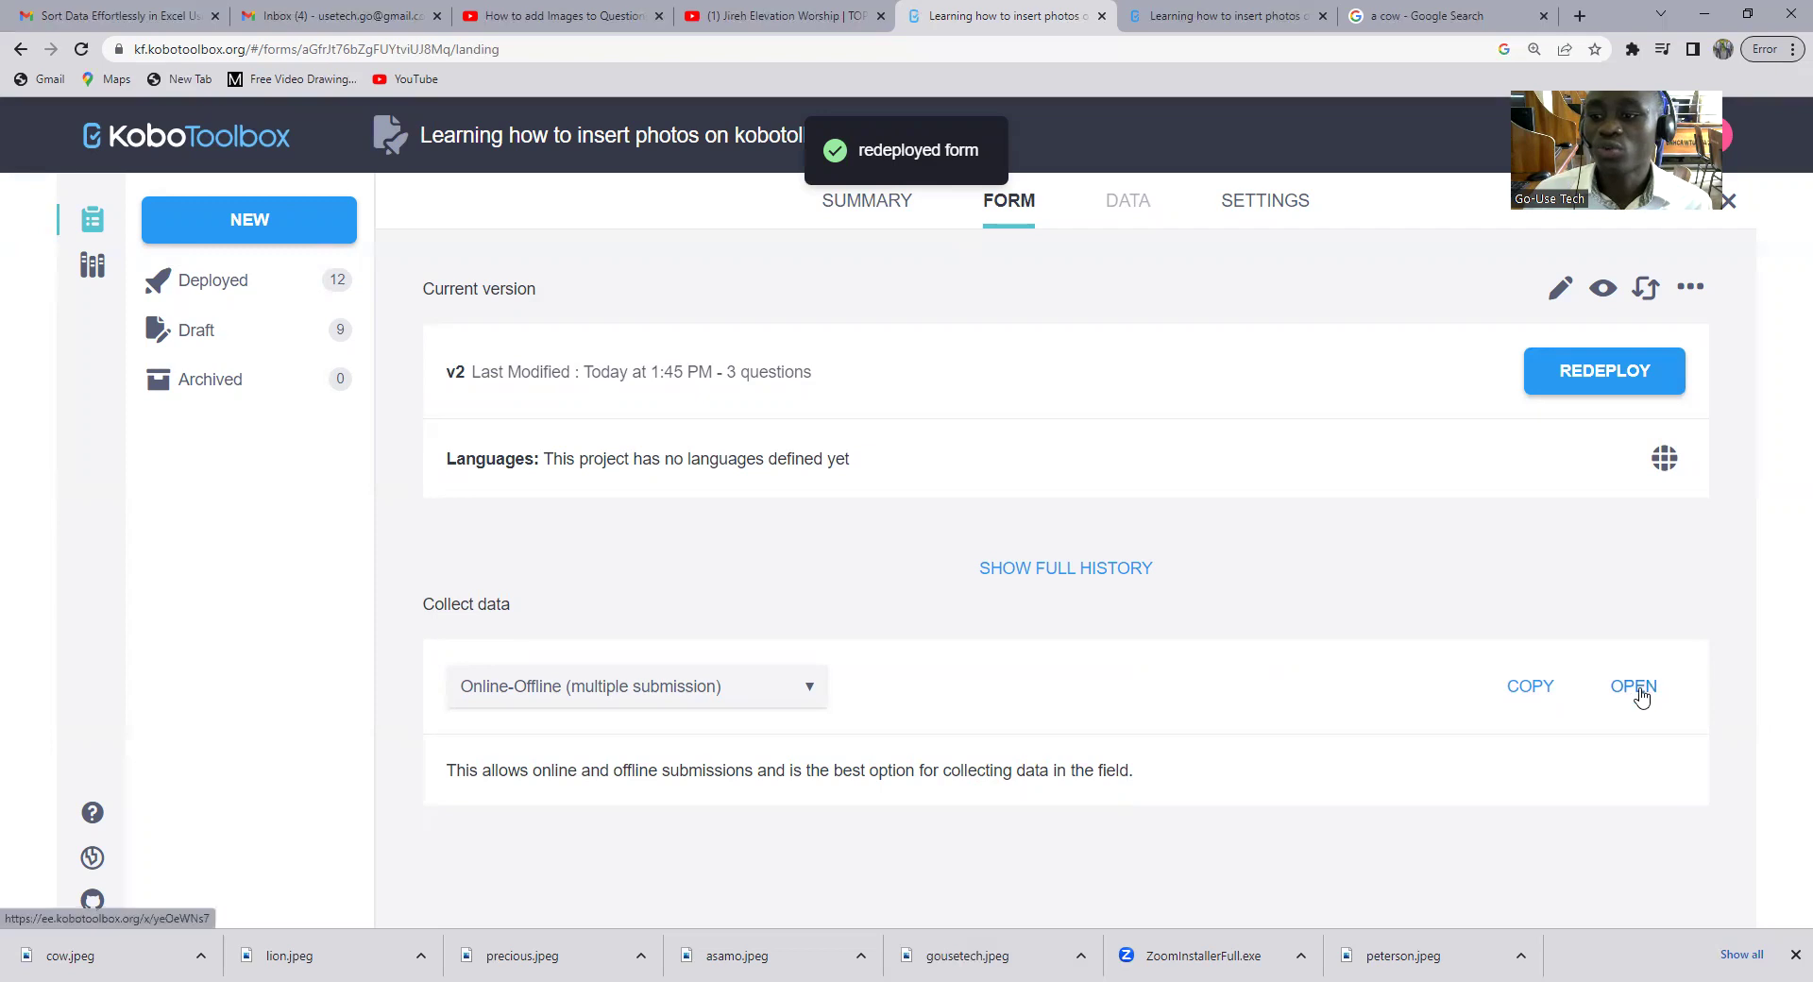
pyautogui.click(1546, 697)
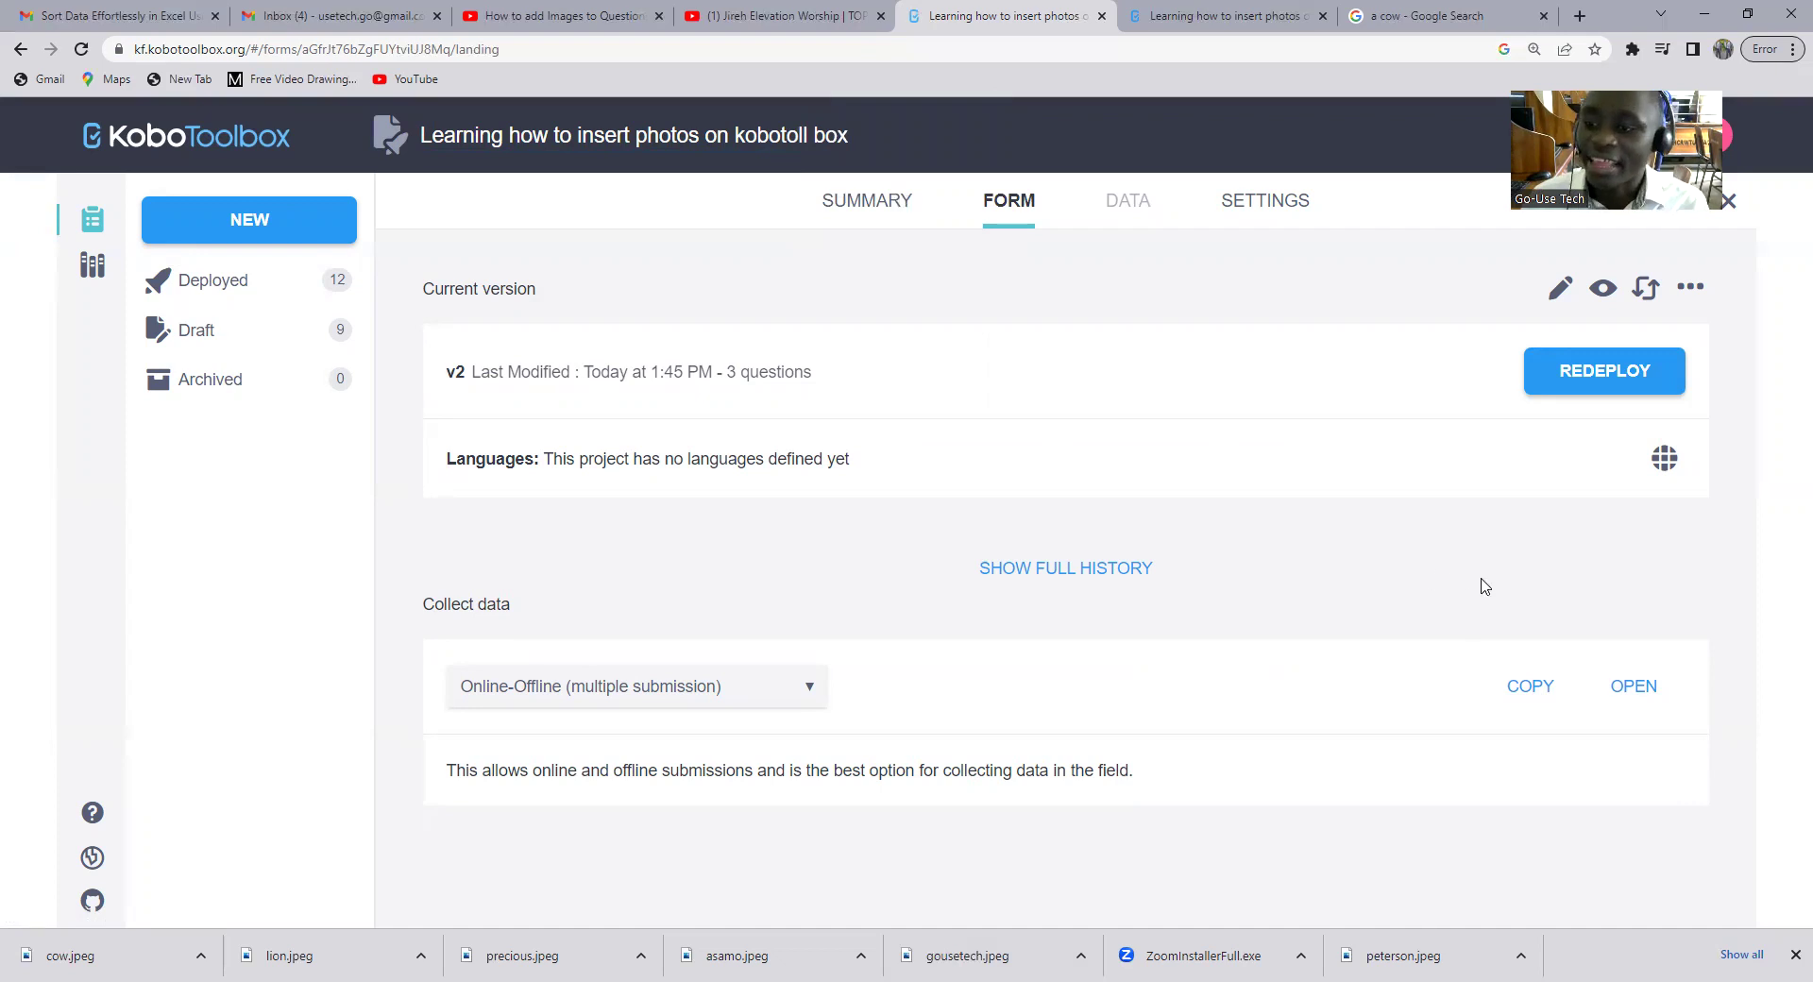
# Open the deployed web form, reload it to get the updated version, and load the unsaved record.
pyautogui.click(1628, 694)
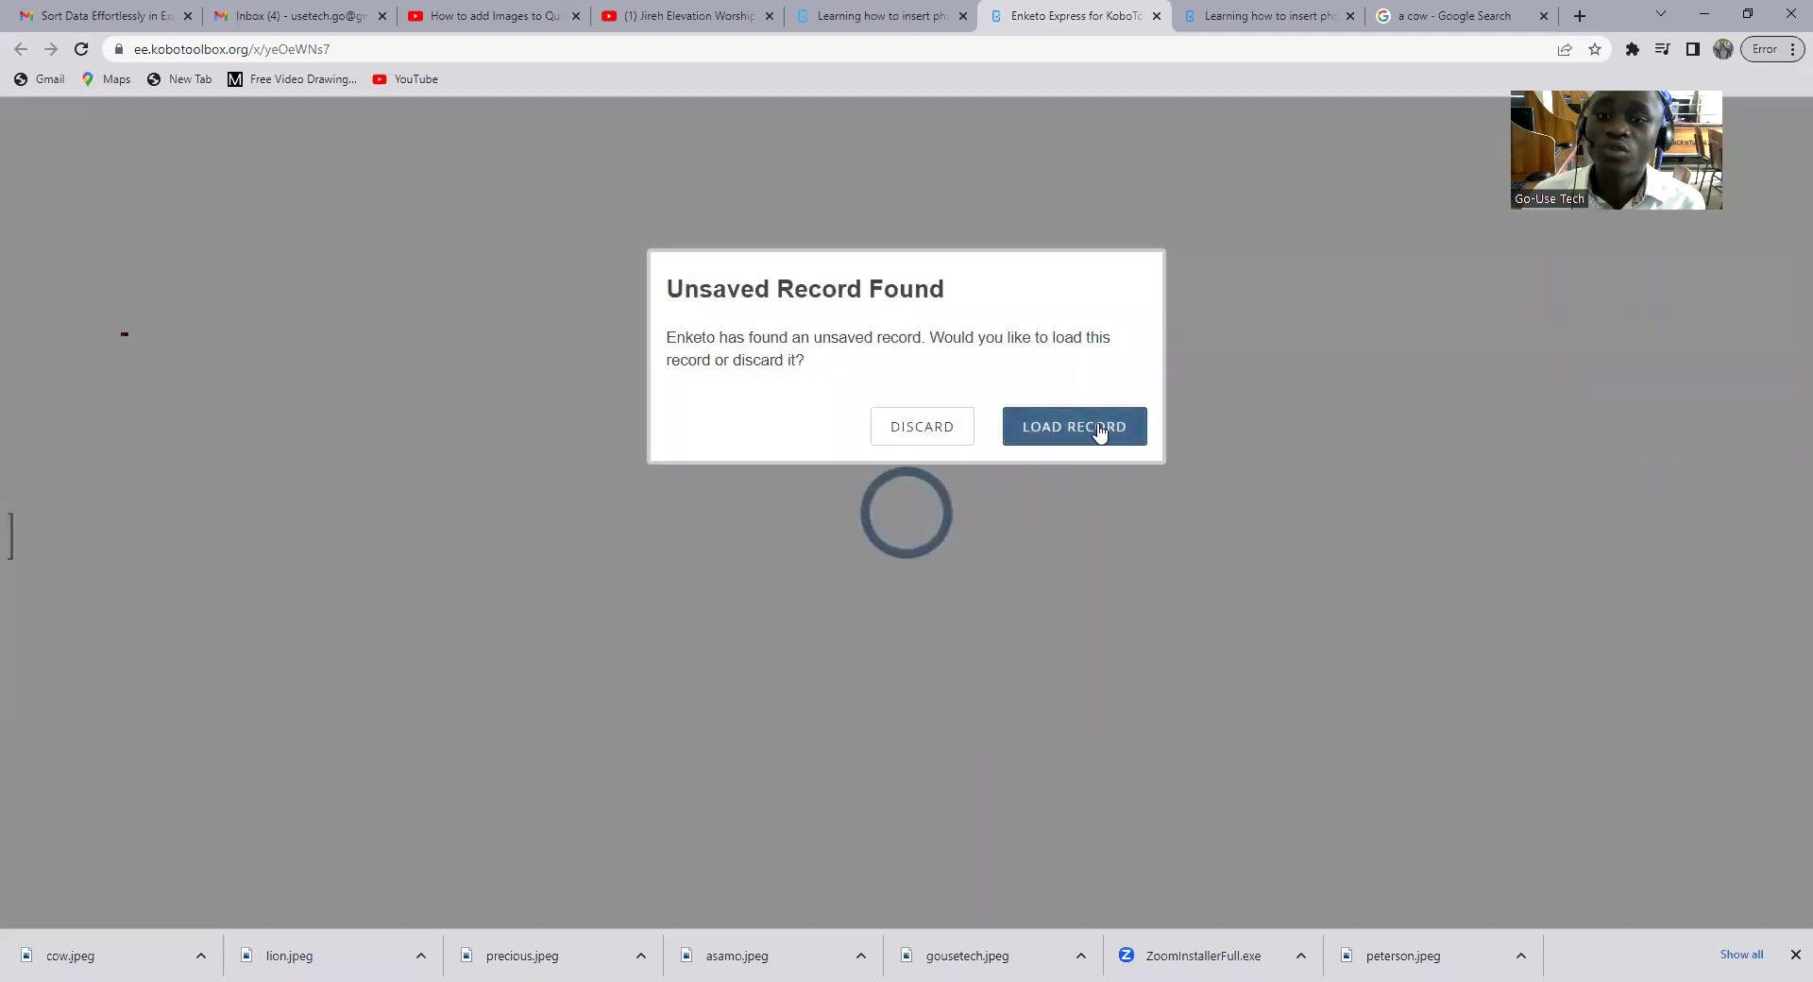
pyautogui.click(1098, 429)
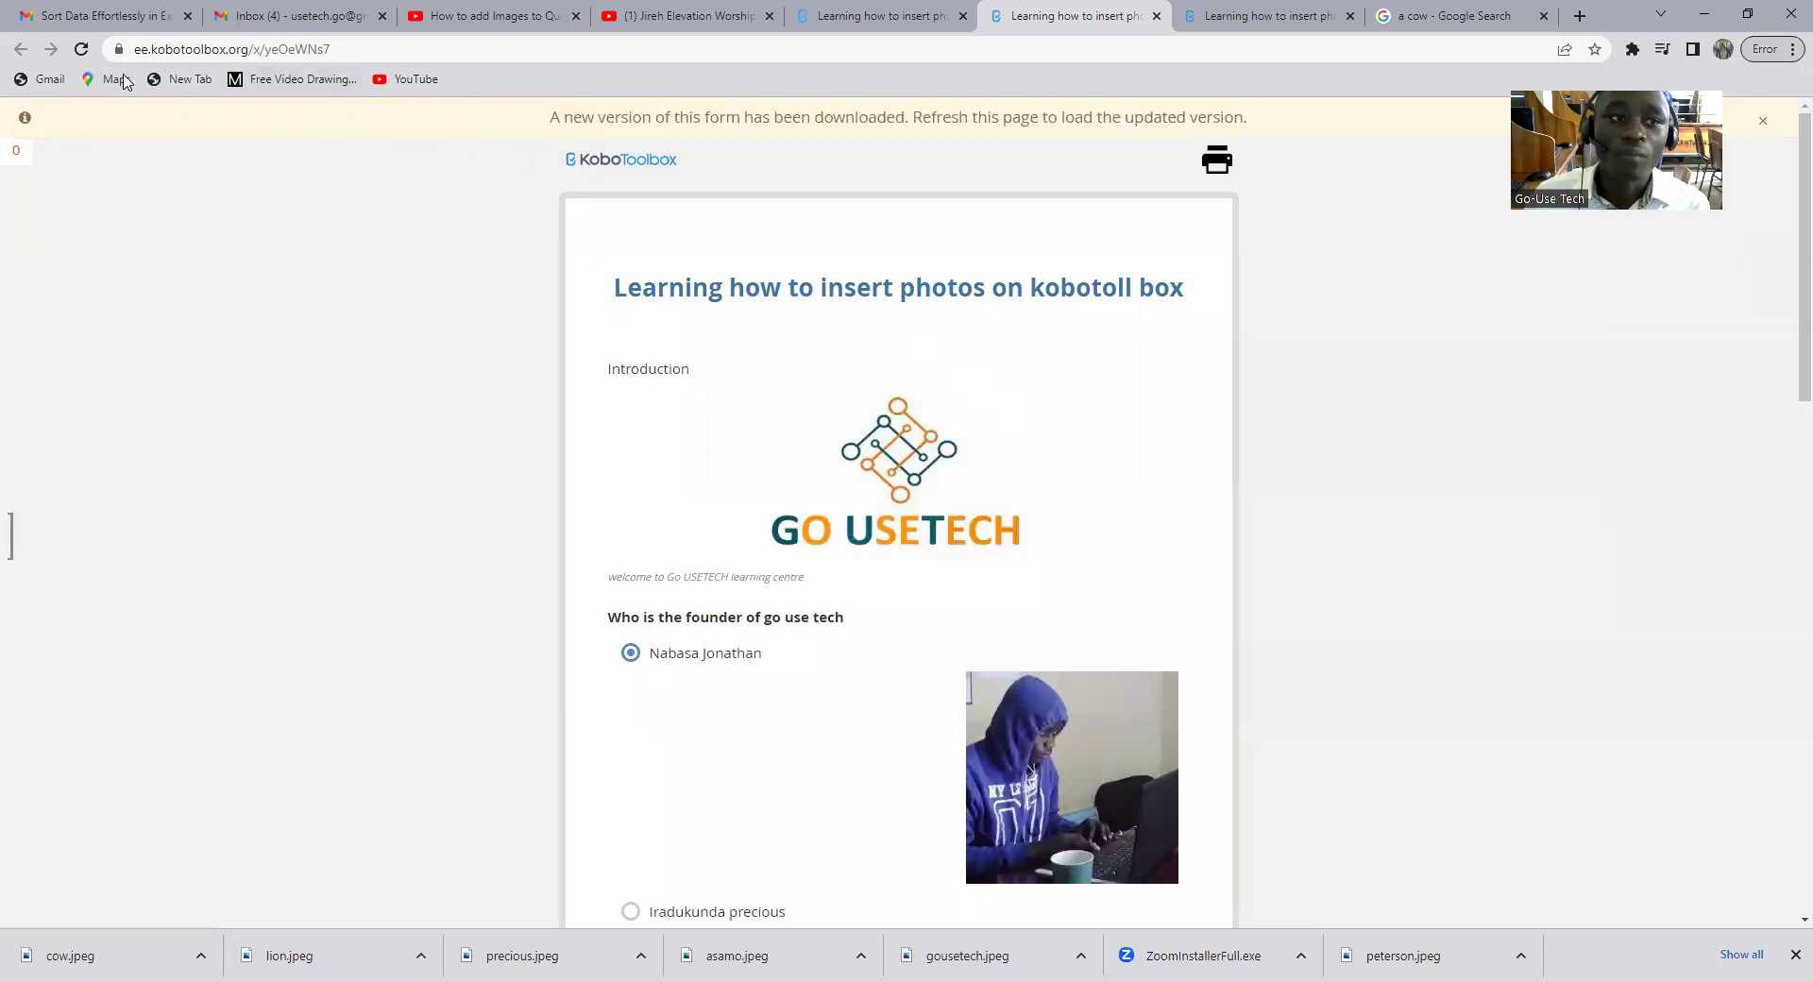
pyautogui.click(81, 48)
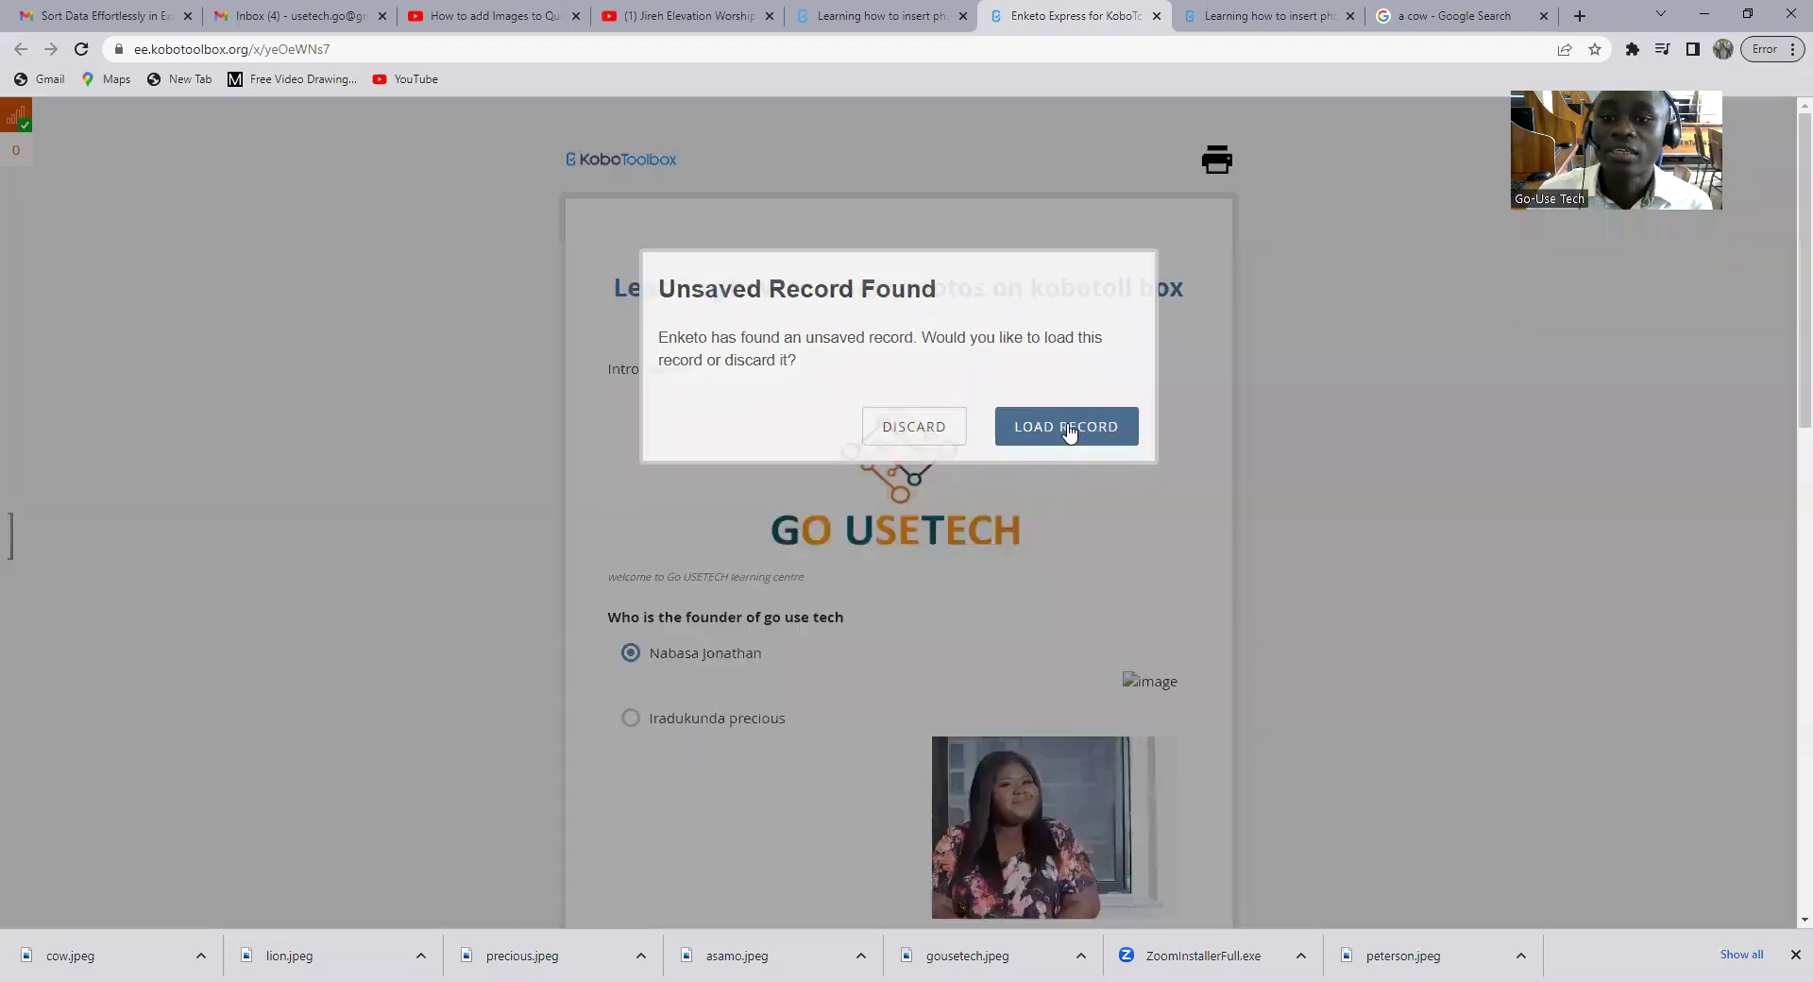
pyautogui.click(1074, 433)
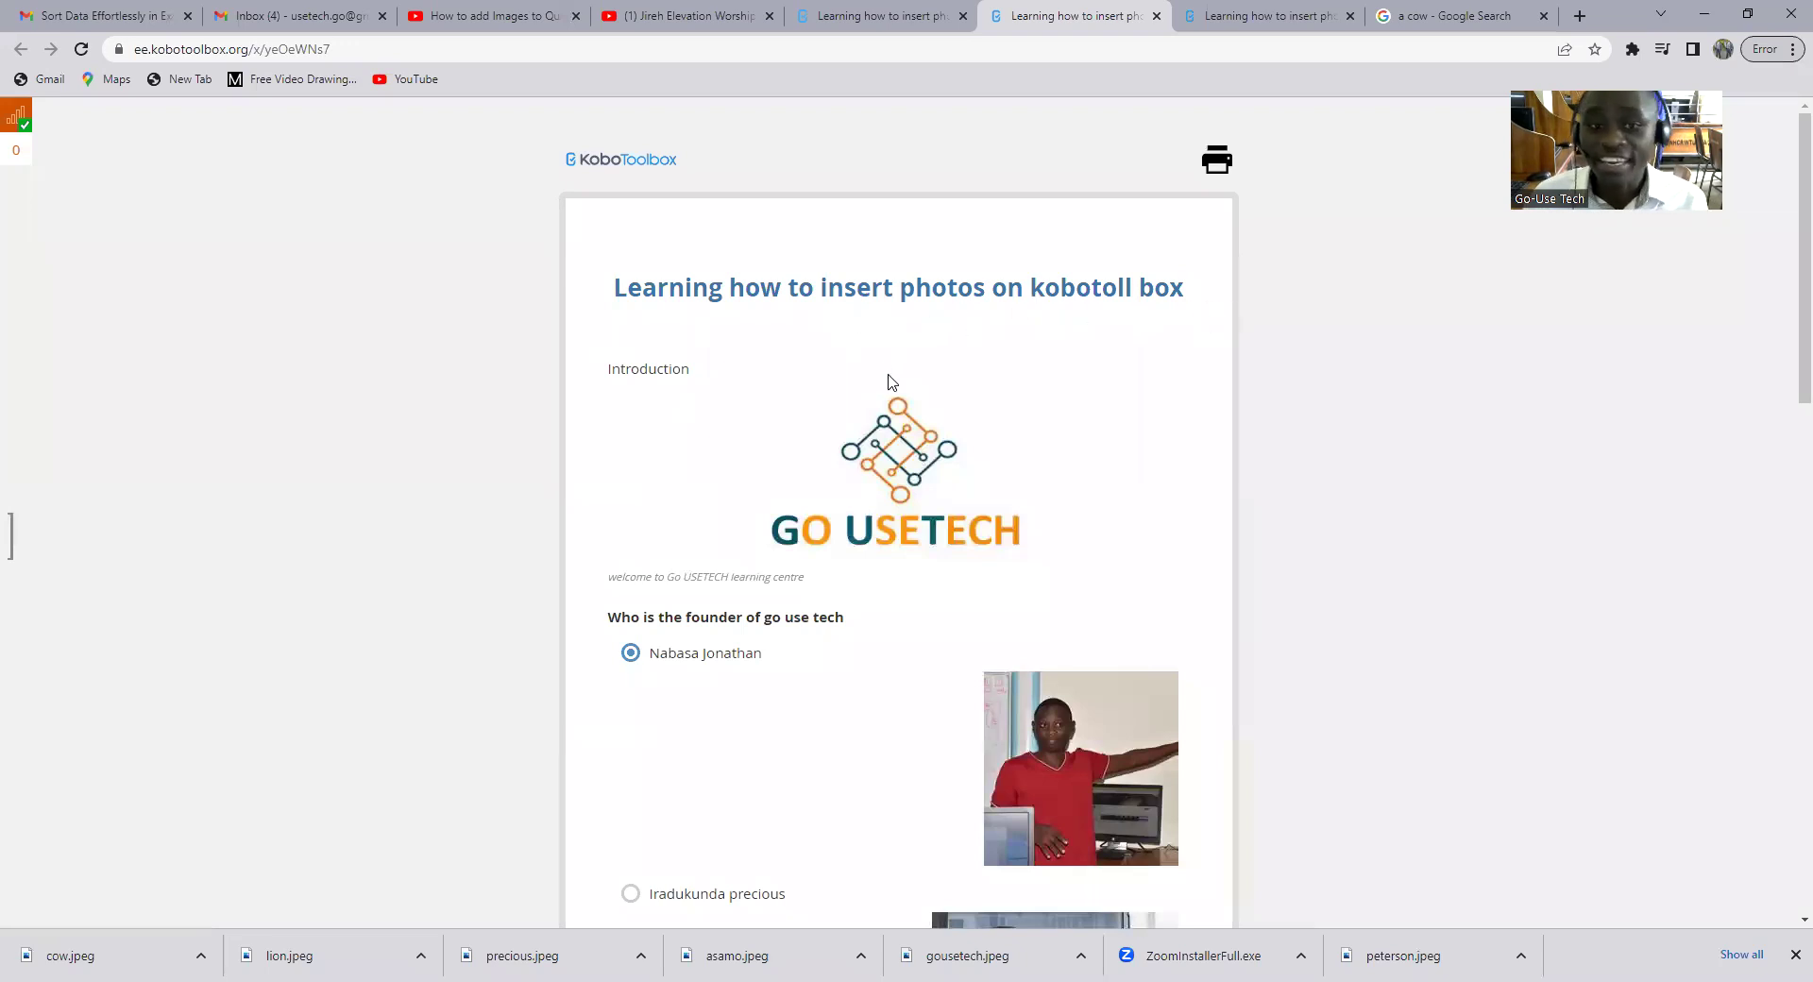
# Examine the images in the introduction note and beside the choices of the founder question.
pyautogui.moveTo(603, 371); pyautogui.dragTo(724, 387)
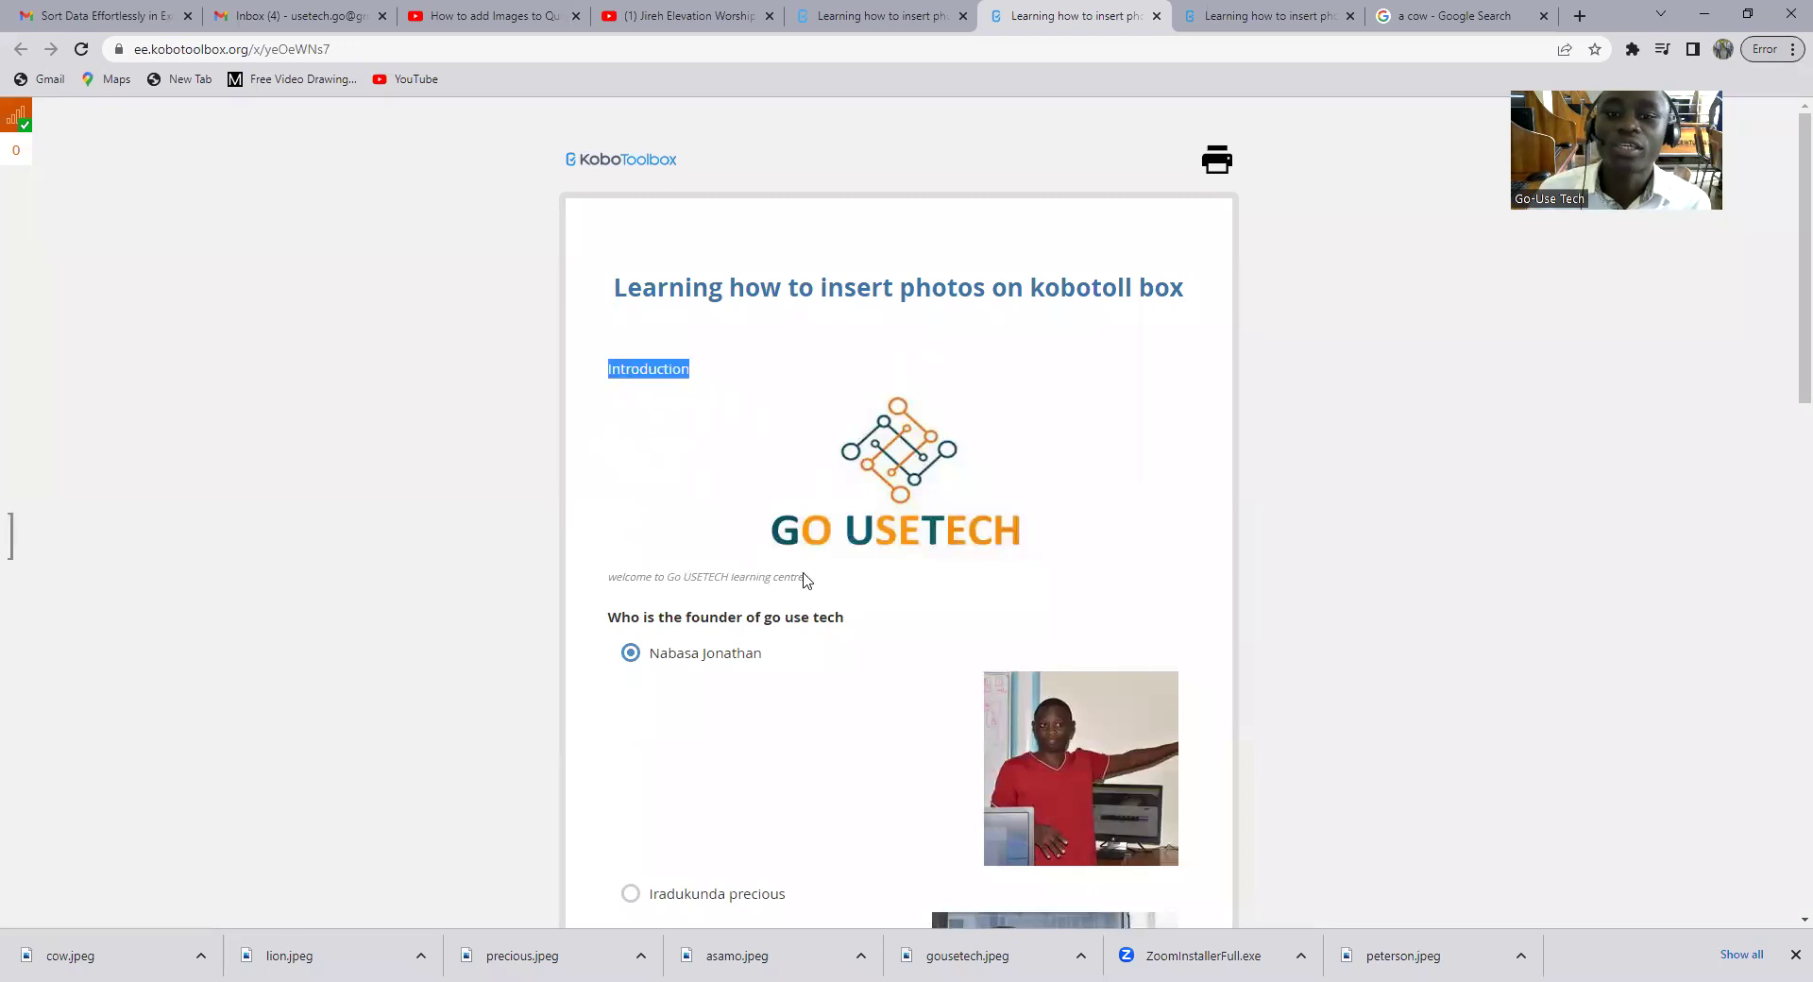
pyautogui.click(746, 591)
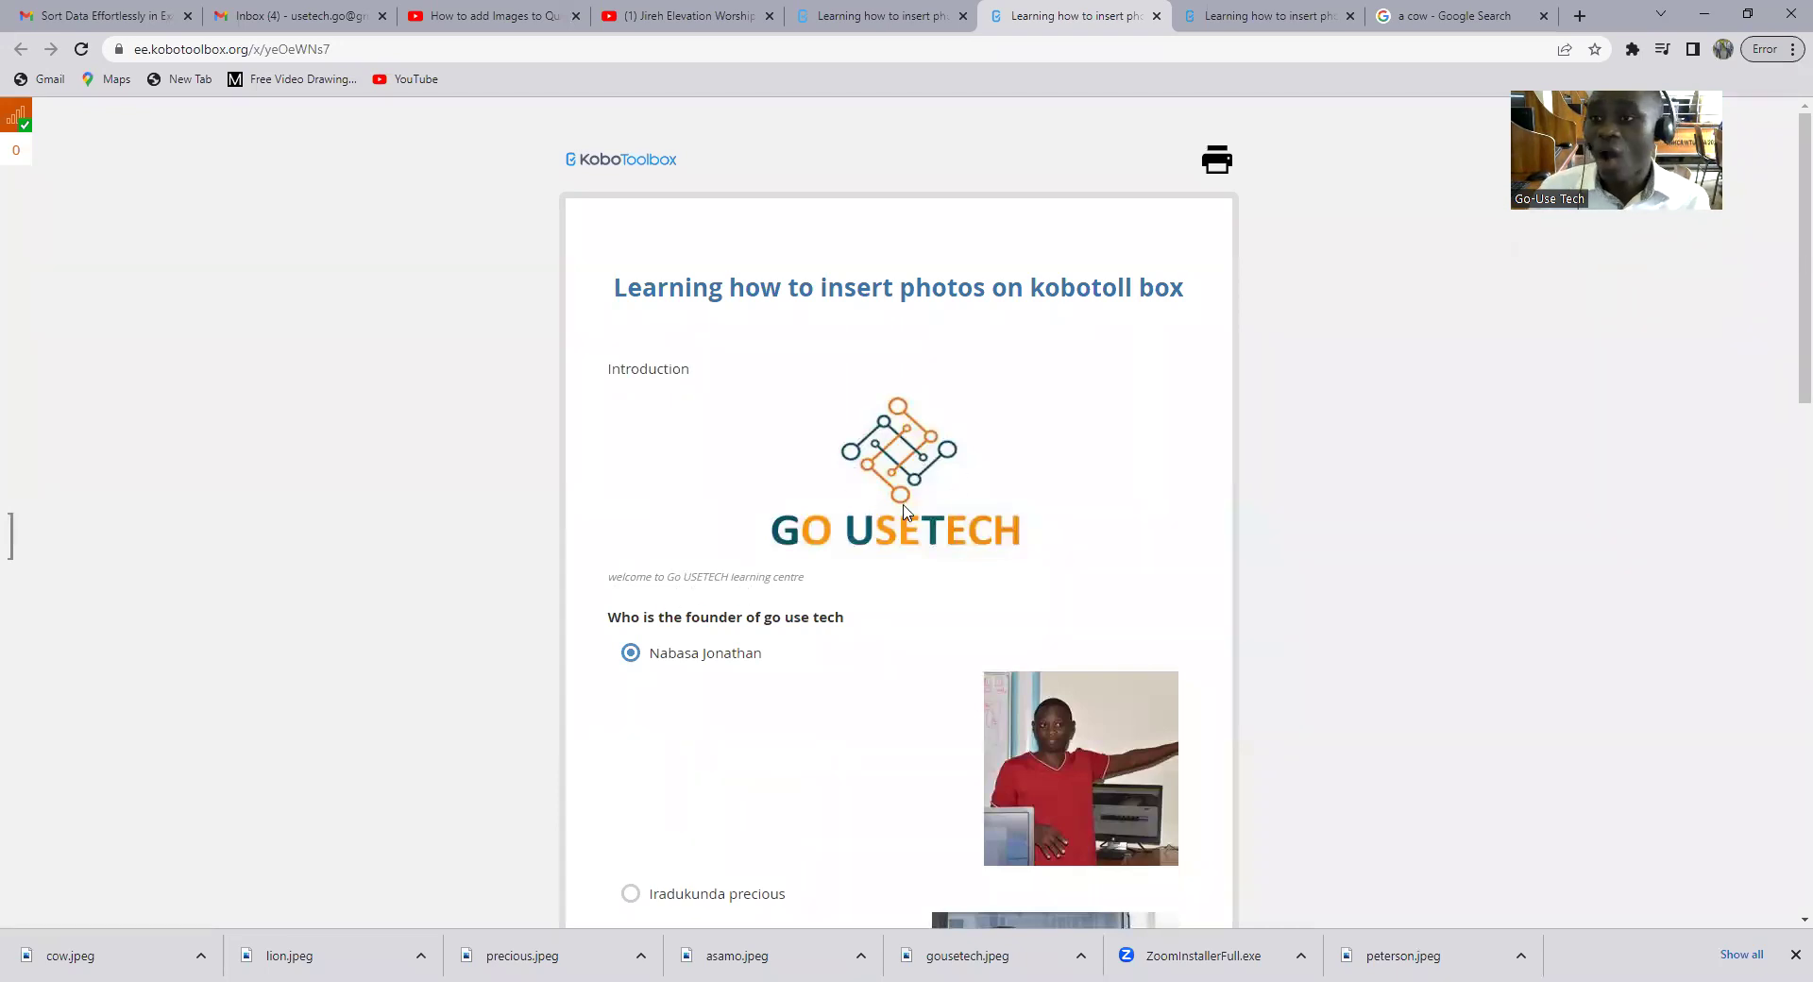
pyautogui.scroll(-4, 912, 512)
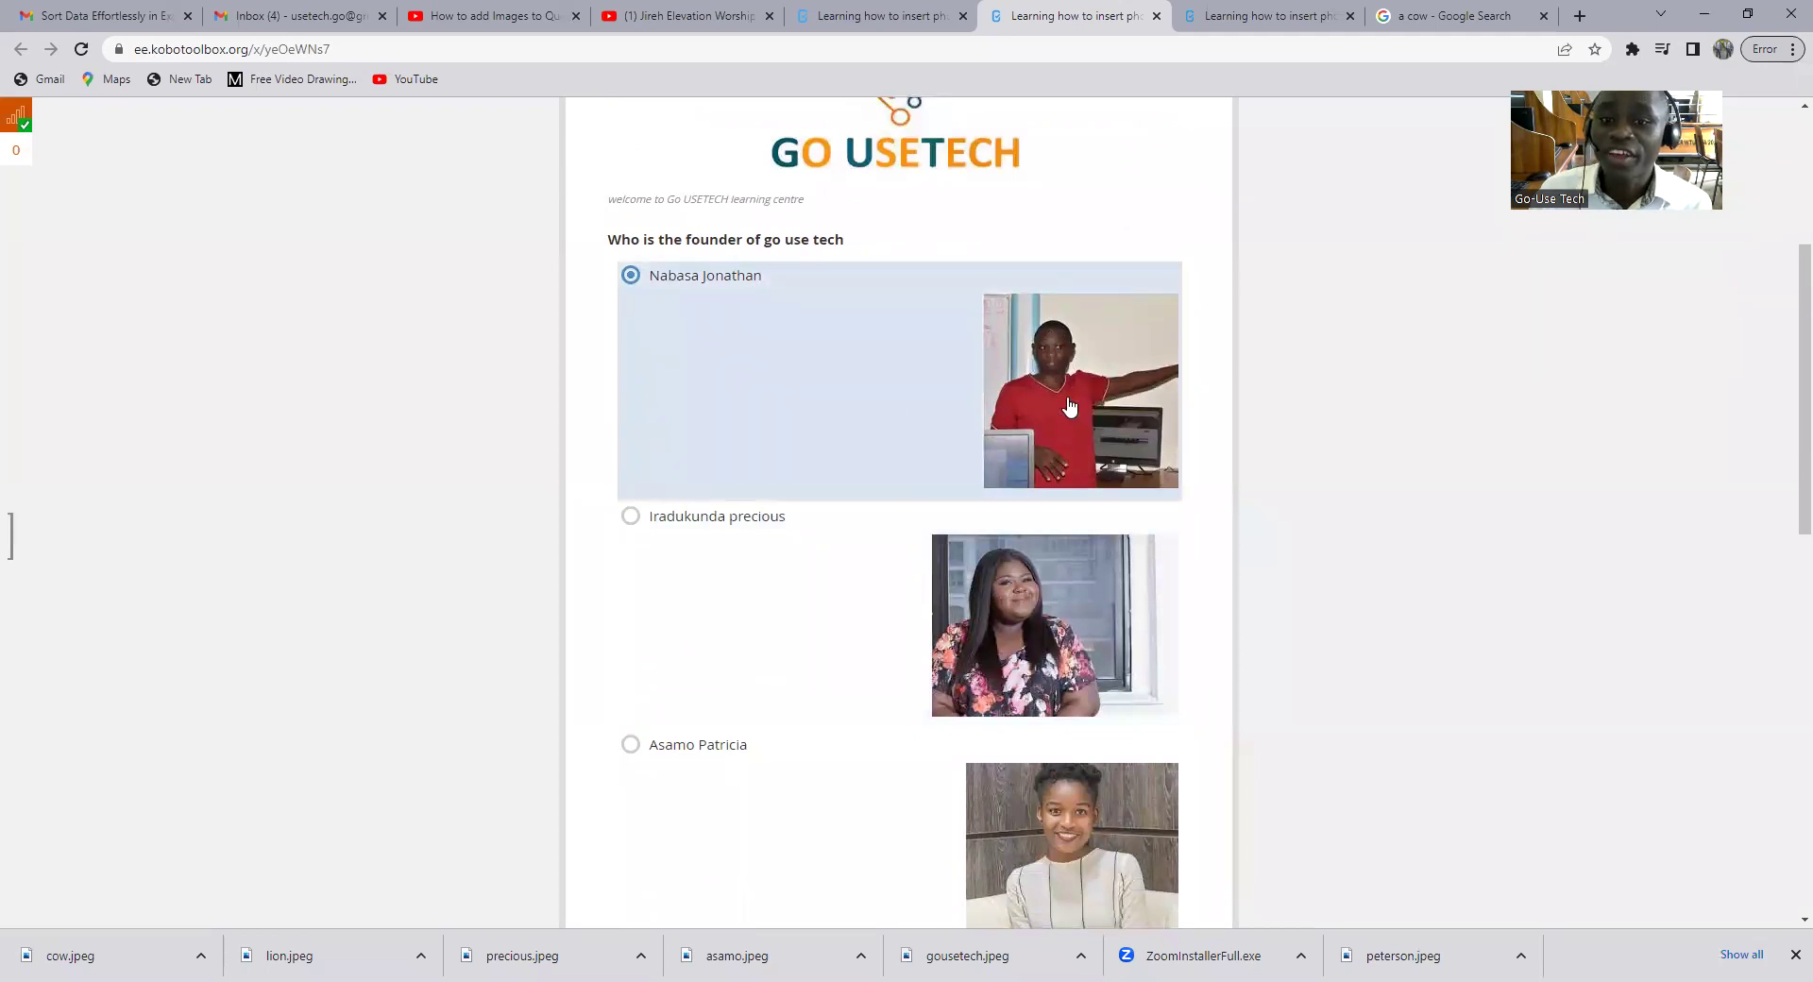
# Try the second choice of the founder question, and settle on the third person as the answer.
pyautogui.click(631, 519)
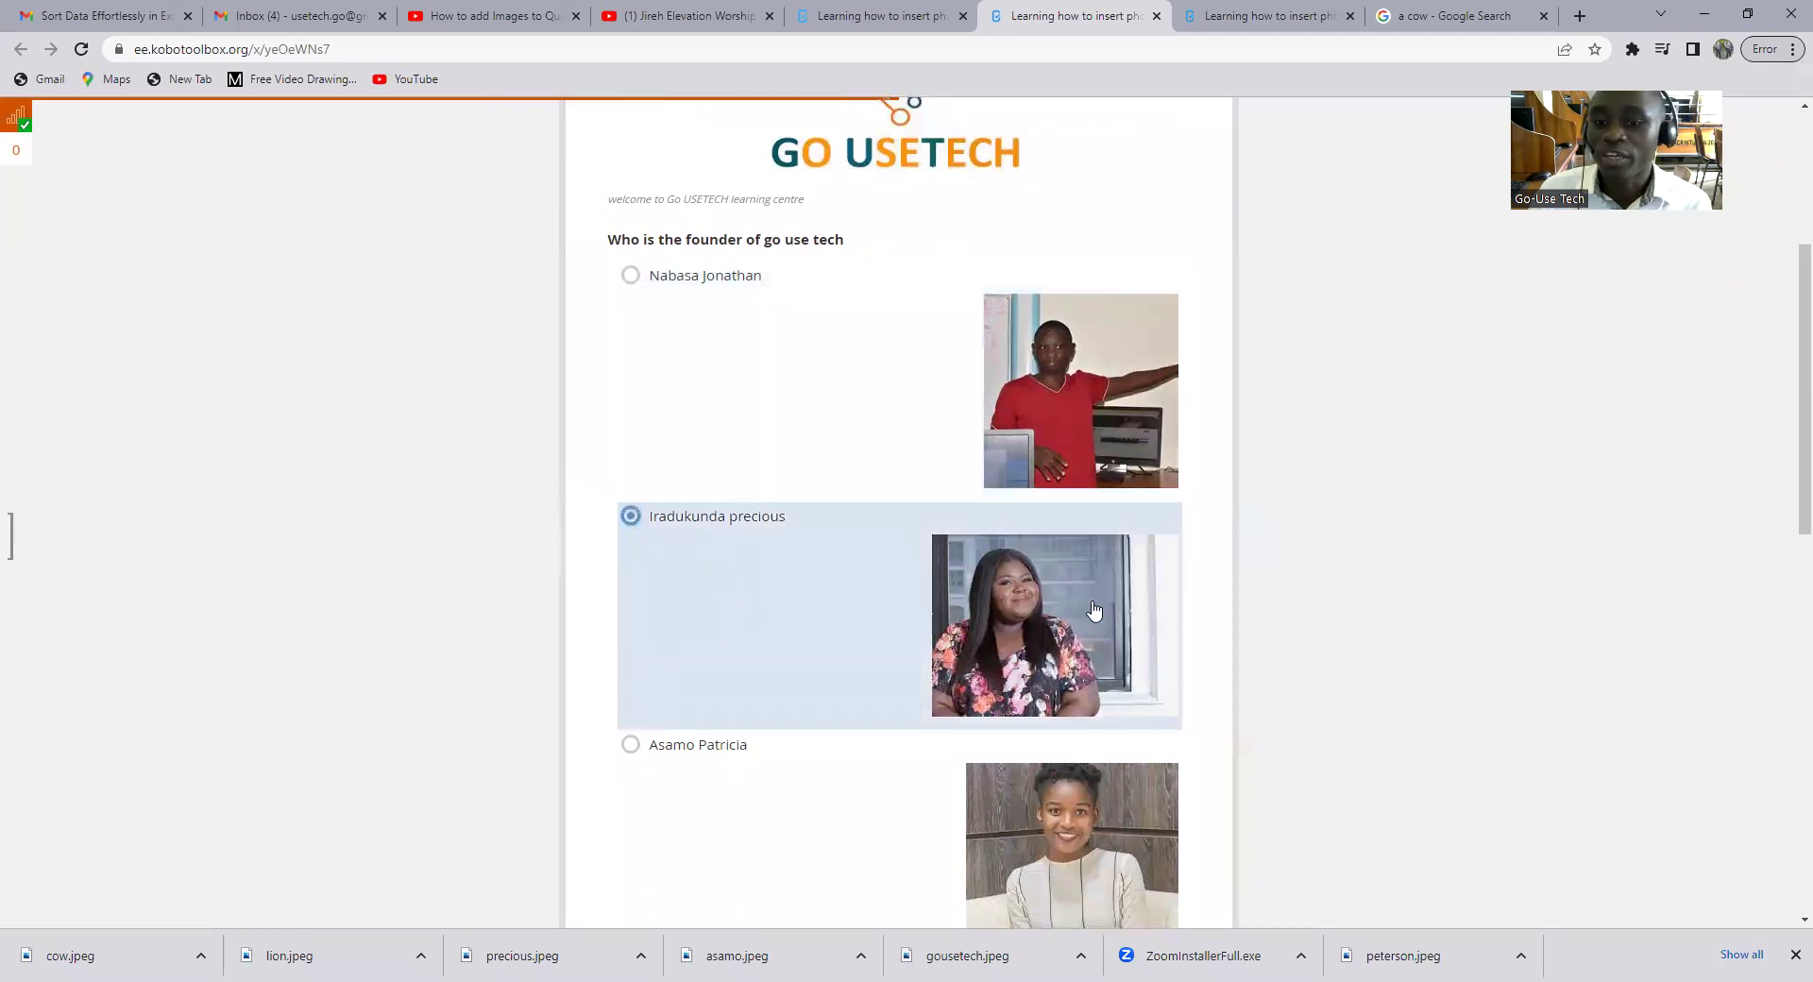
pyautogui.scroll(-3, 944, 614)
pyautogui.click(1178, 606)
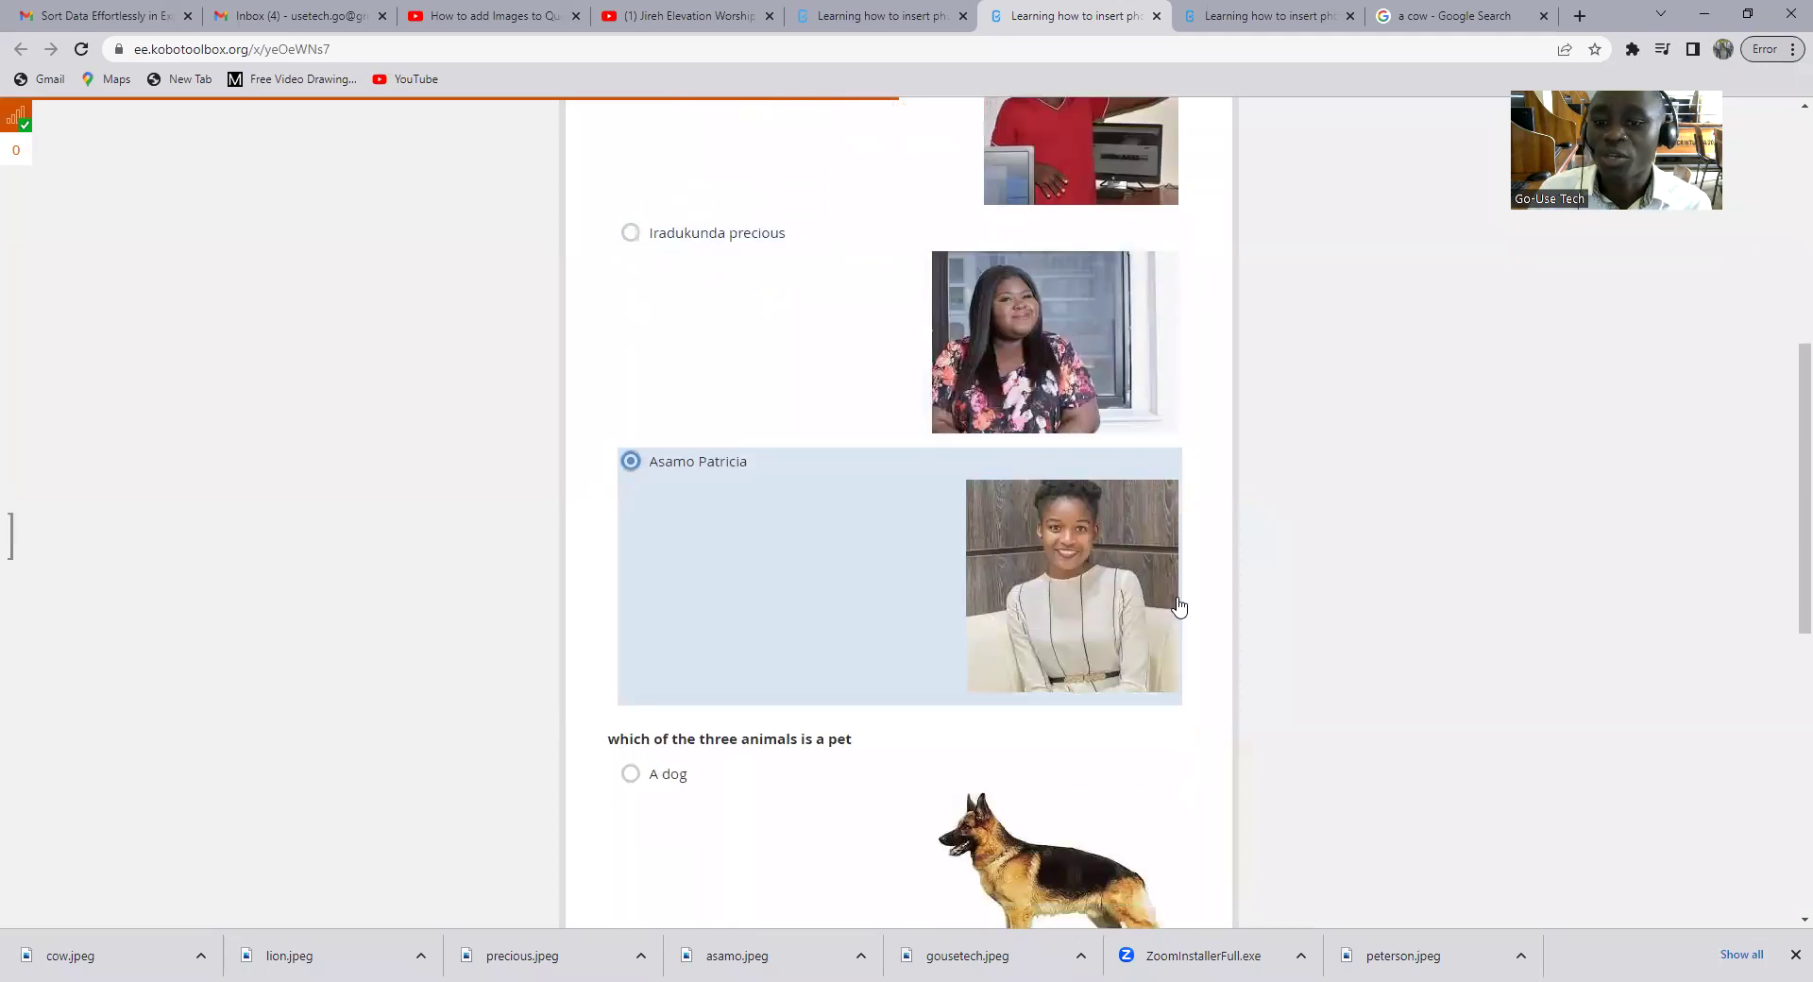
# Try the dog and cow choices of the pet animal question, and settle on A lion as the answer.
pyautogui.scroll(-4, 560, 567)
pyautogui.scroll(2, 741, 523)
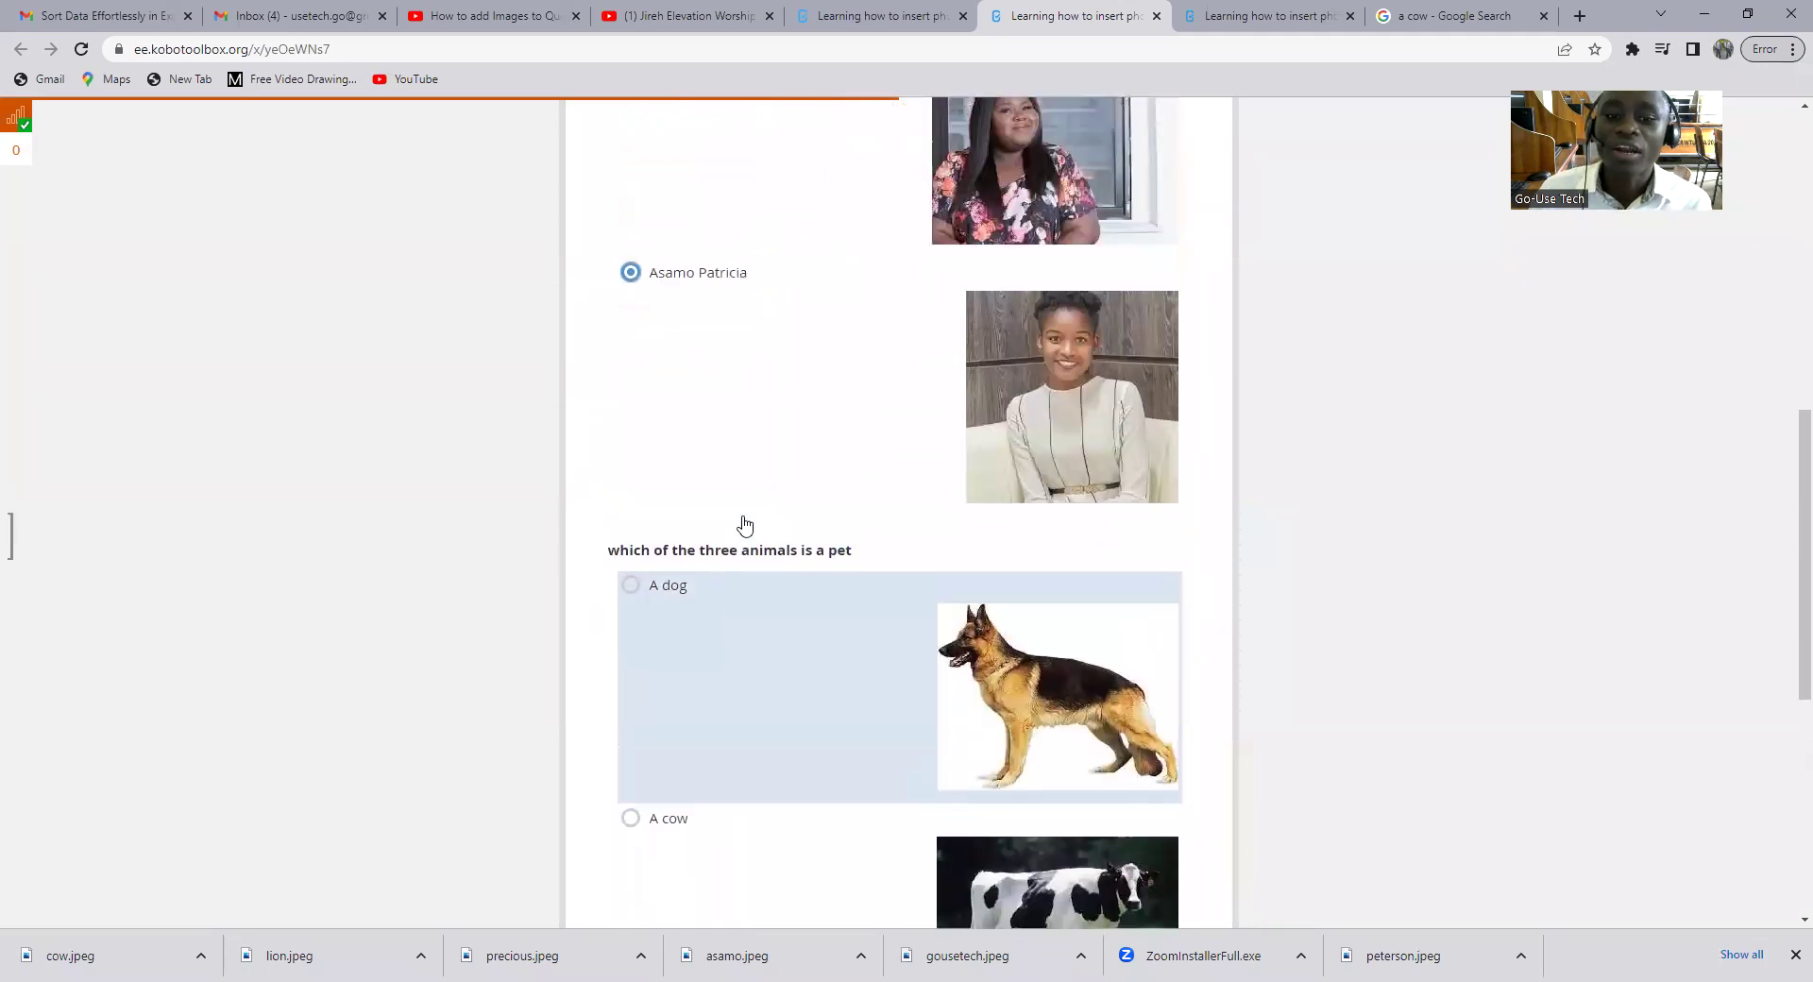
pyautogui.scroll(-3, 717, 505)
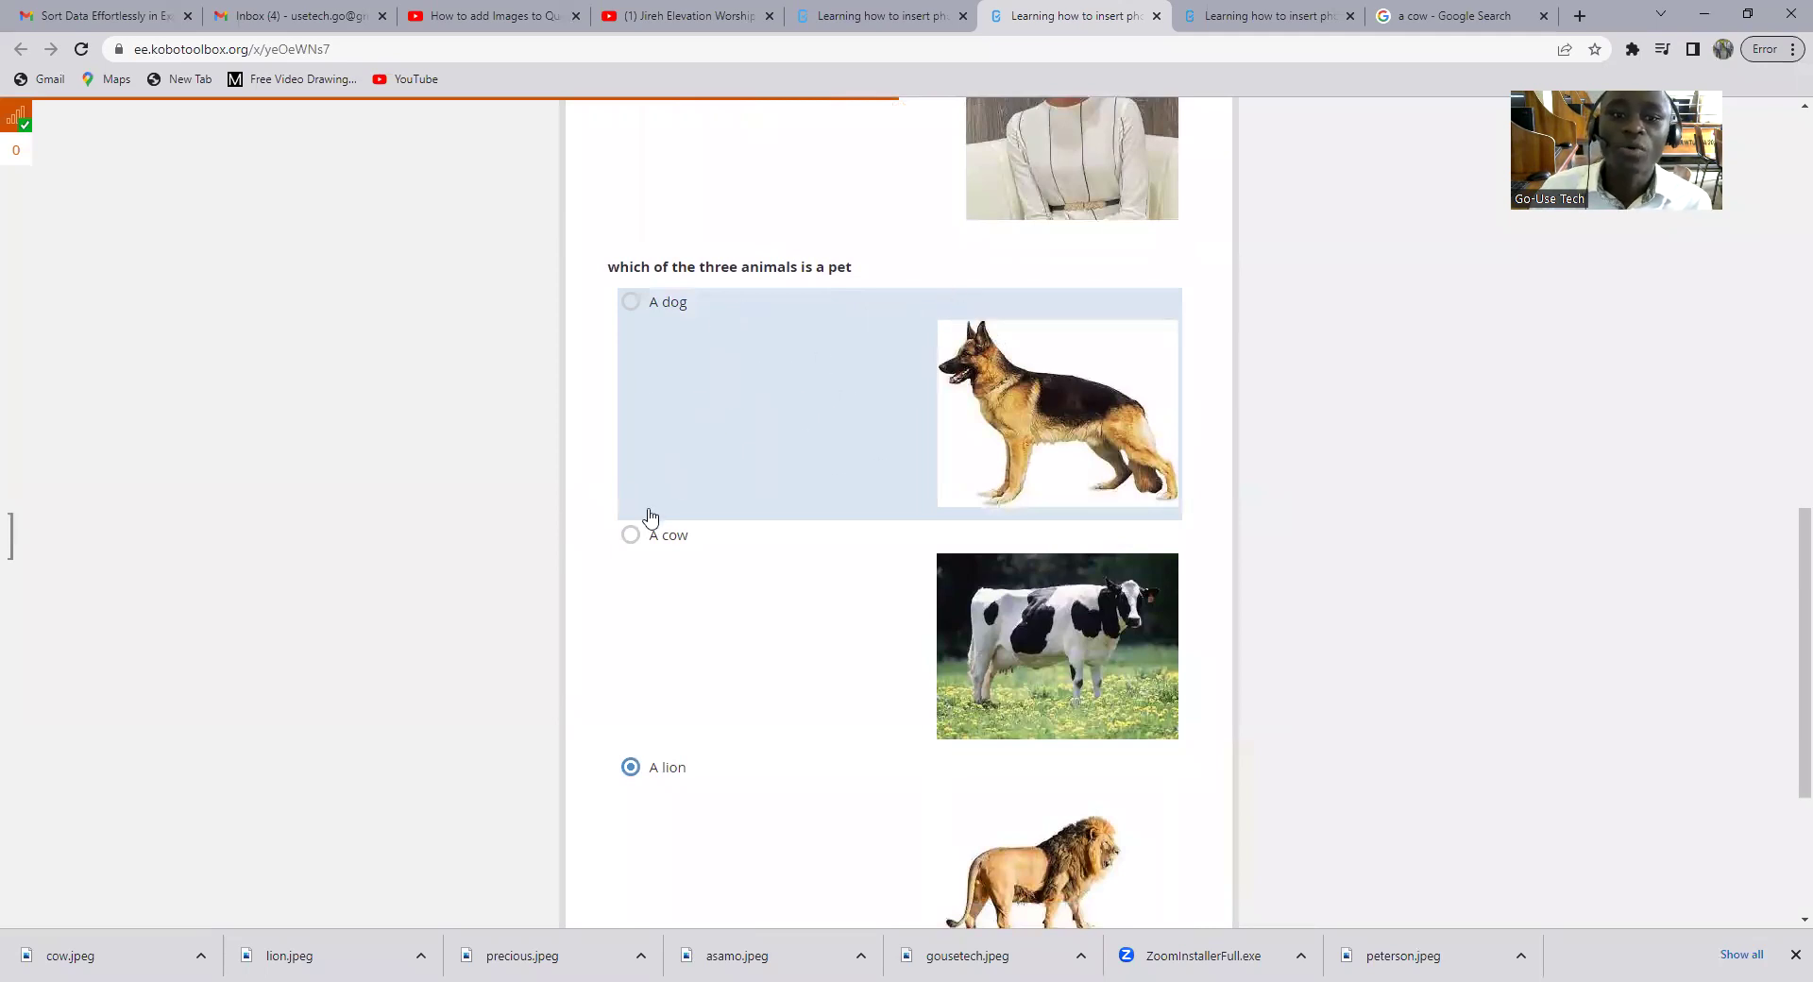
pyautogui.click(652, 321)
pyautogui.click(631, 538)
pyautogui.click(630, 767)
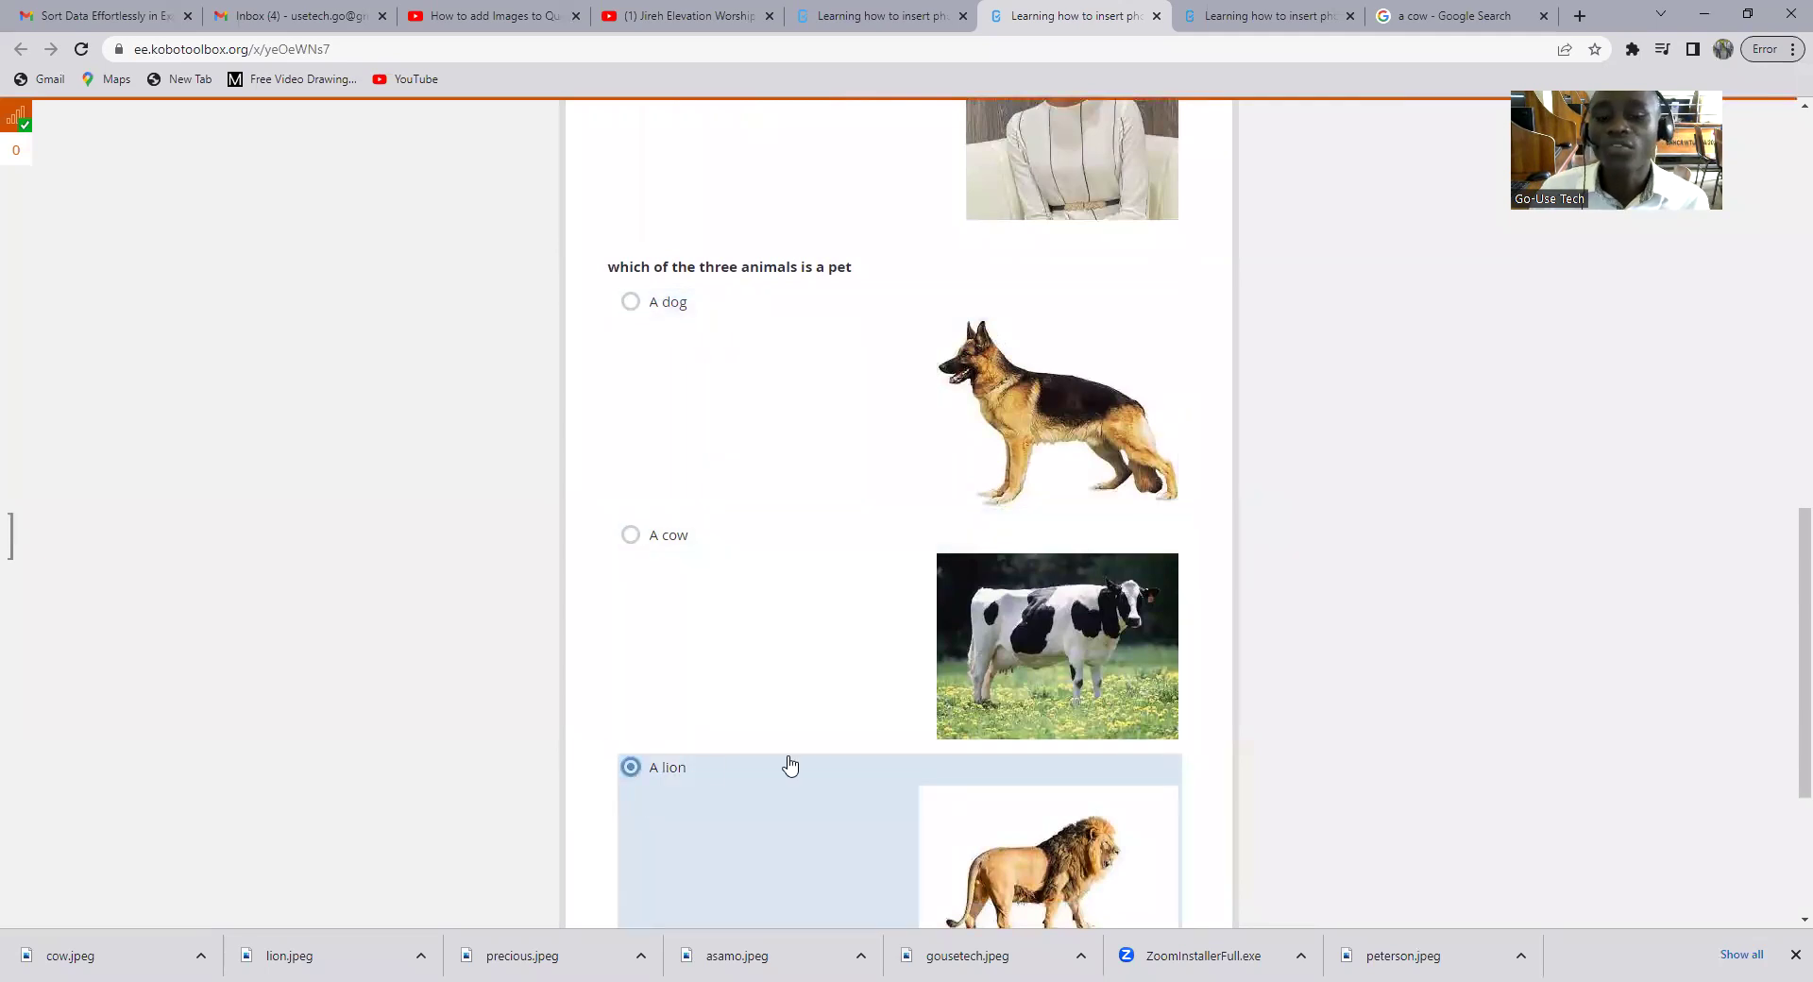
# Submit the completed form record and dismiss the submission notice.
pyautogui.scroll(-1, 944, 746)
pyautogui.scroll(-3, 956, 733)
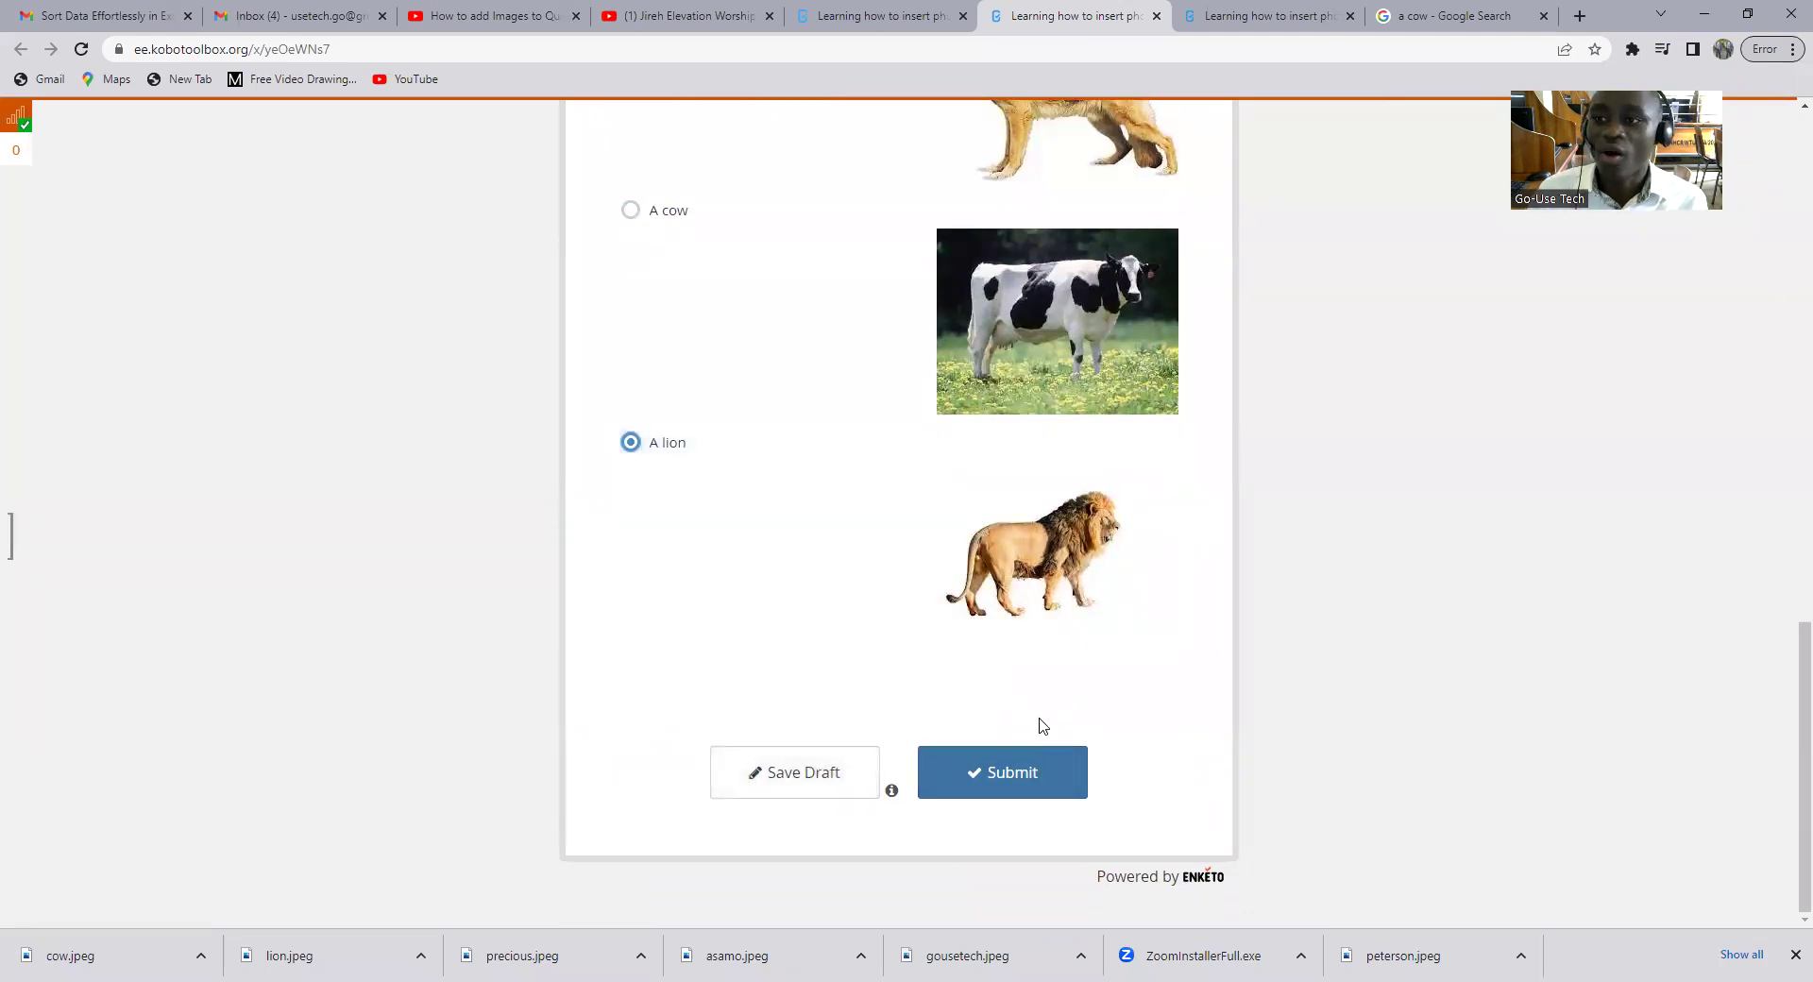
pyautogui.click(1040, 772)
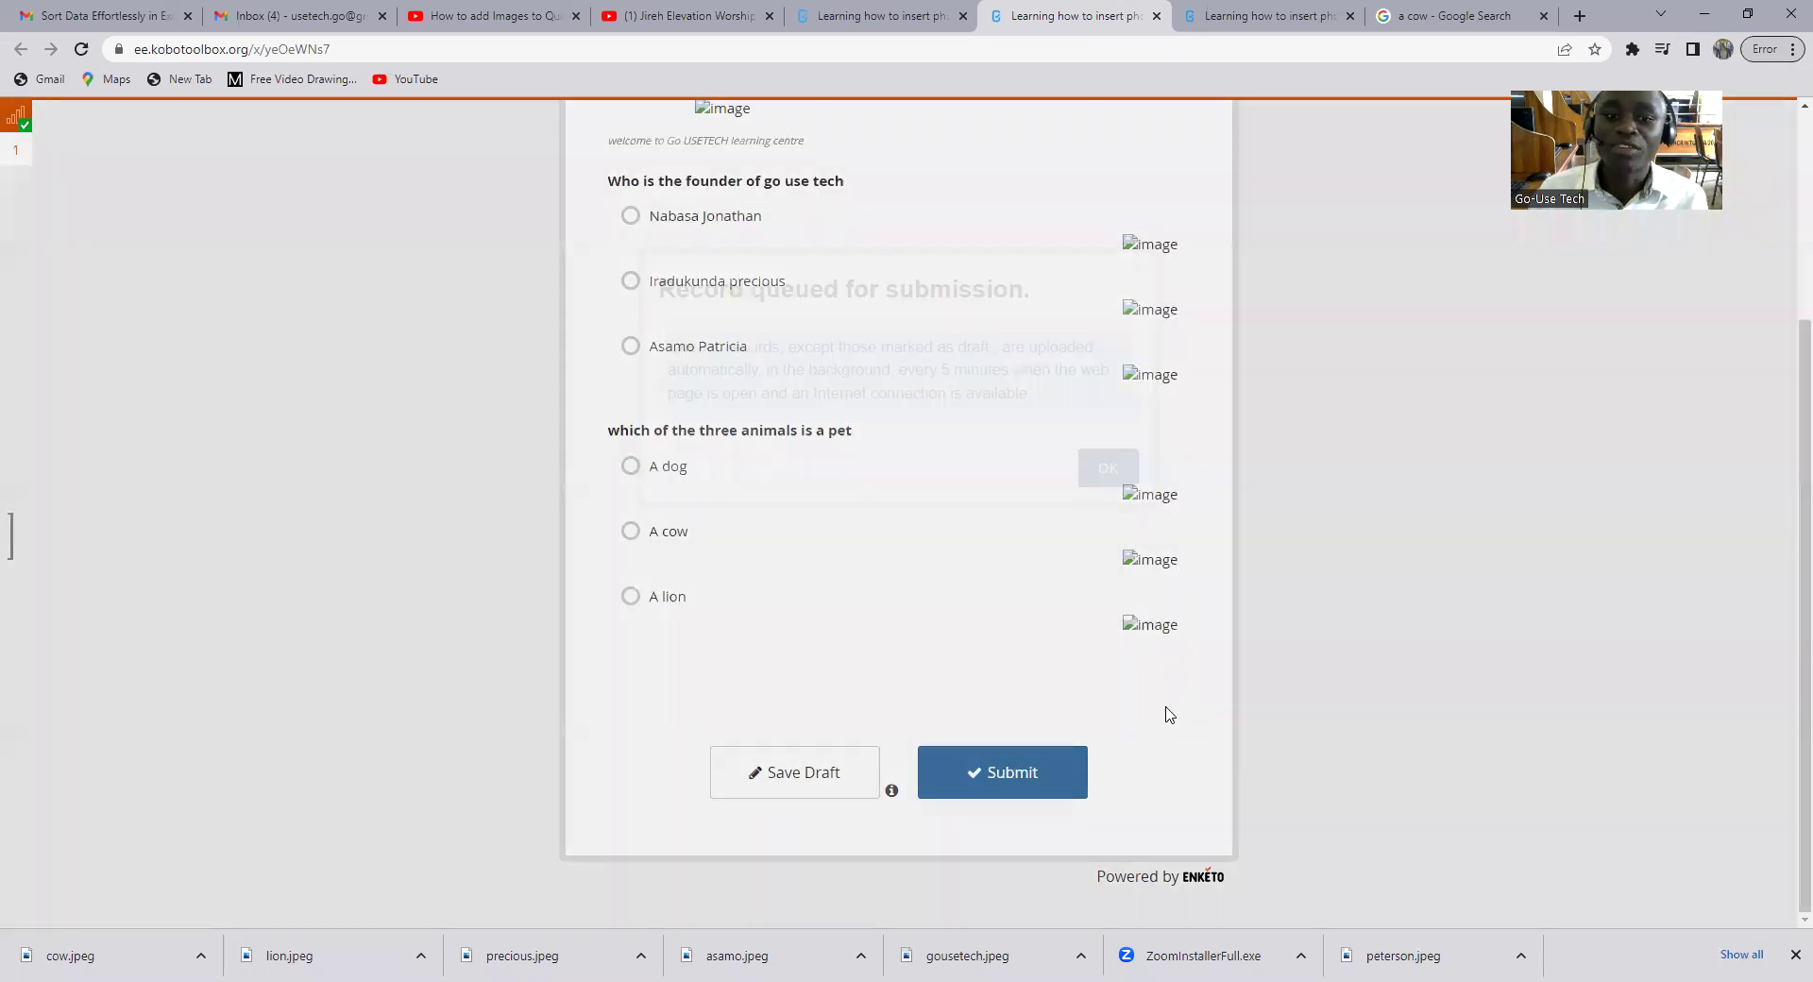
pyautogui.click(1107, 470)
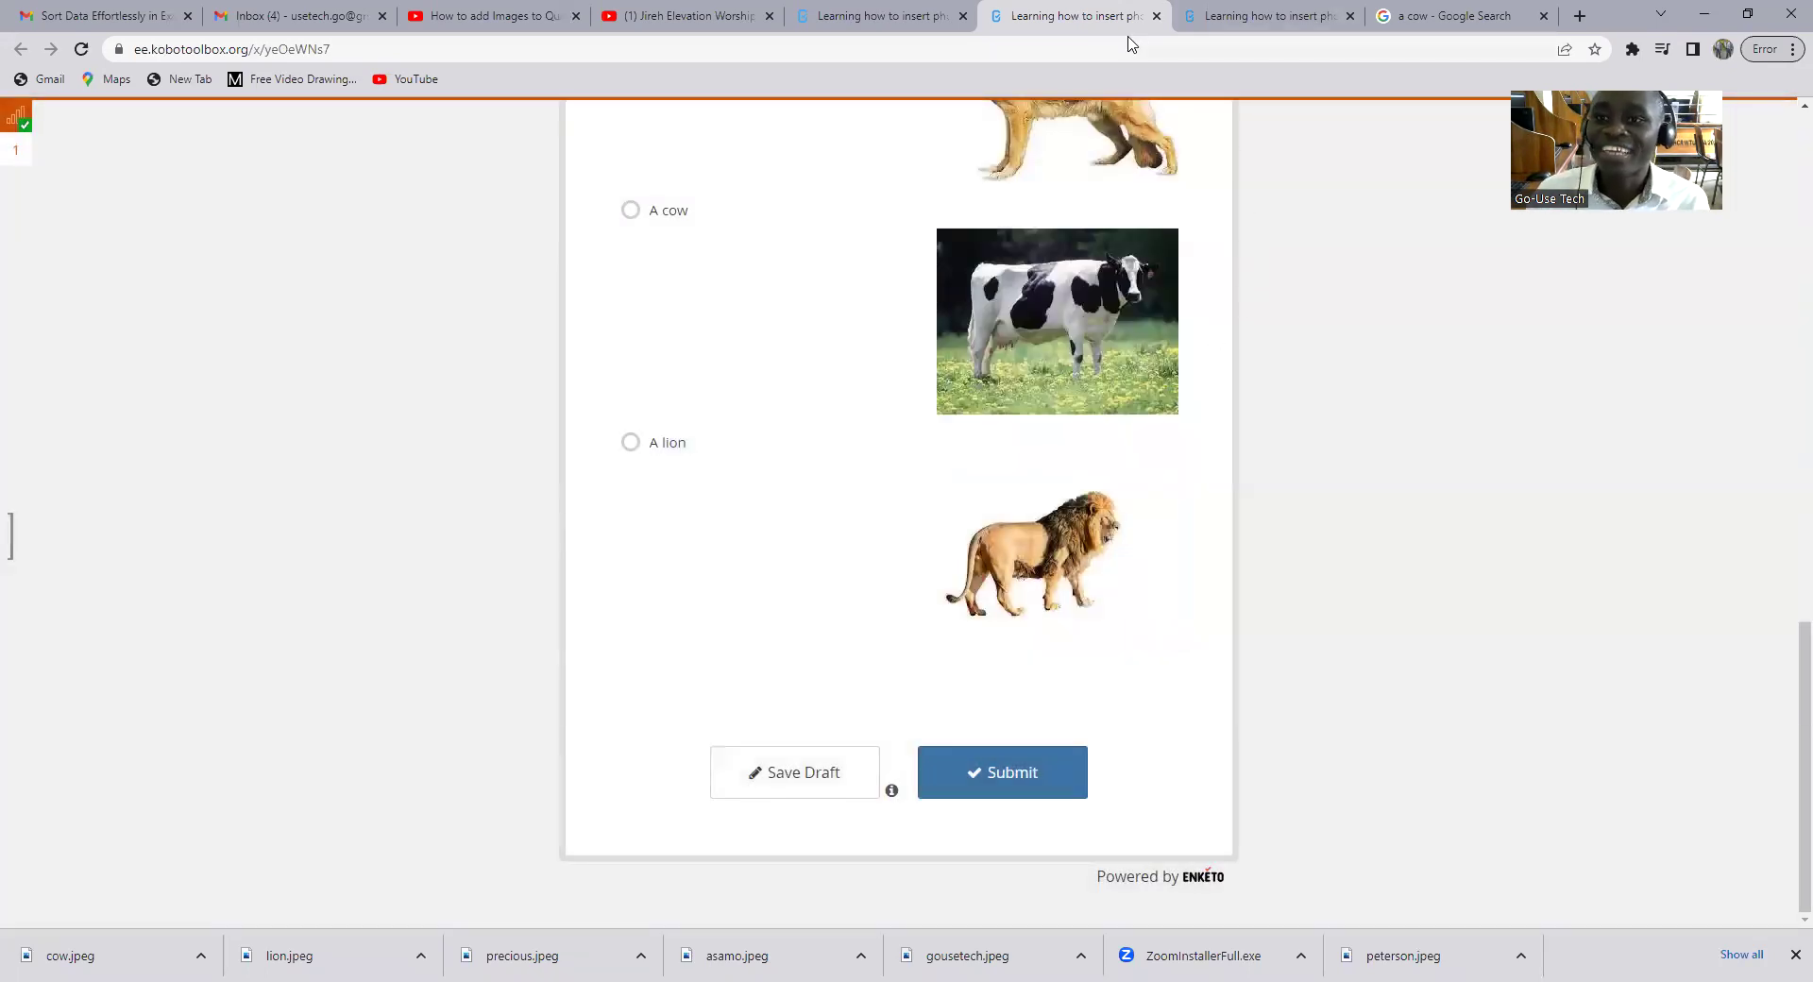